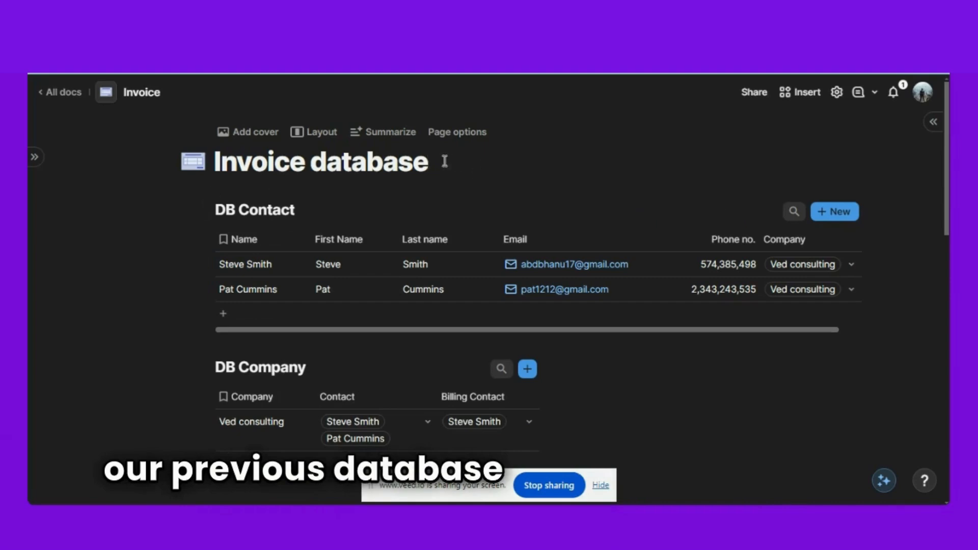
- Delete the old DB Contact and DB Company tables from the Invoice database page
{"action": "key", "text": "Return"}
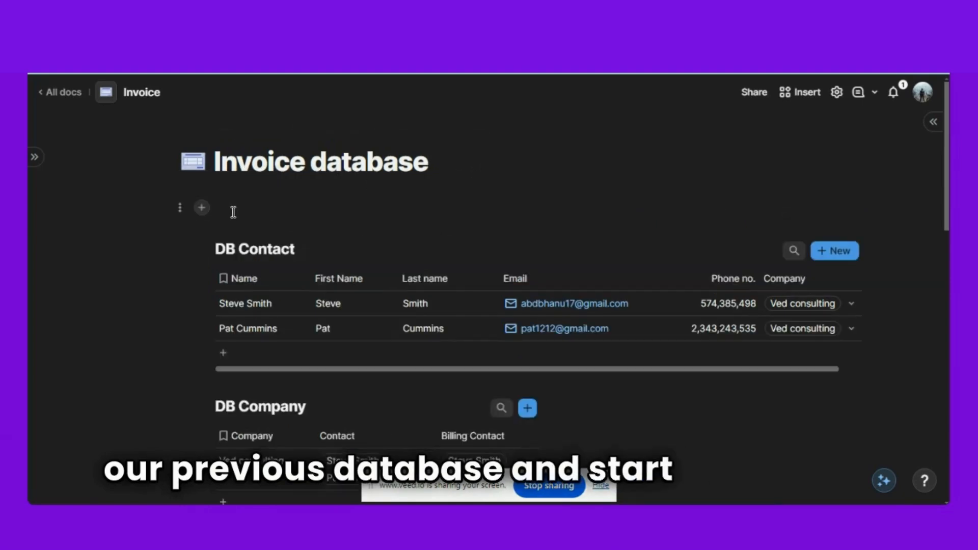
{"action": "key", "text": "ctrl+a"}
{"action": "key", "text": "BackSpace"}
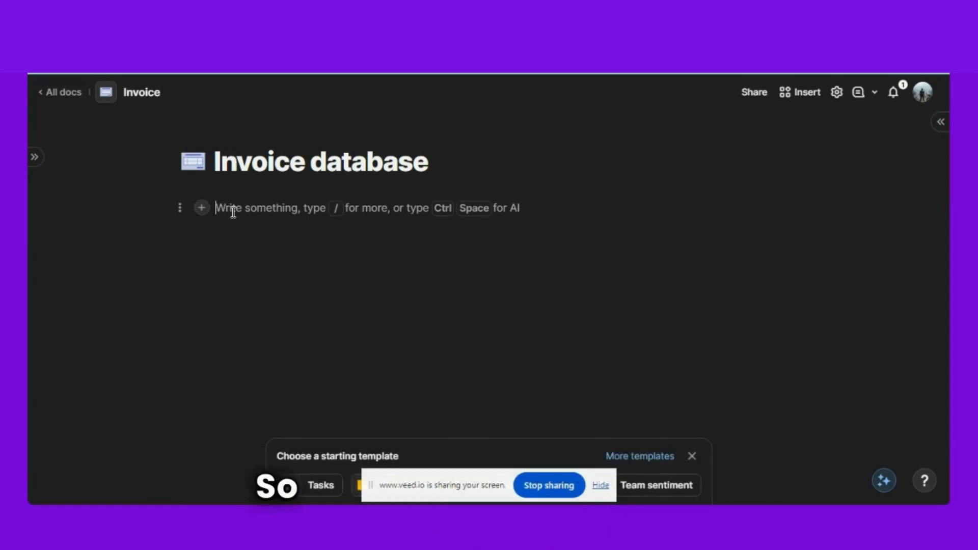
- Insert a new table with /tab and title it DB Contact
{"action": "type", "text": "/tab"}
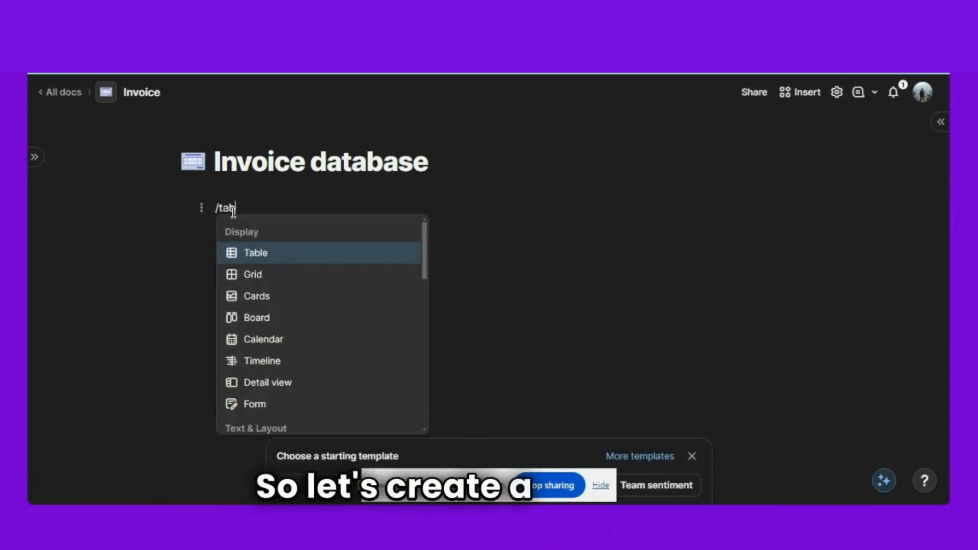
{"action": "left_click", "coordinate": [266, 254]}
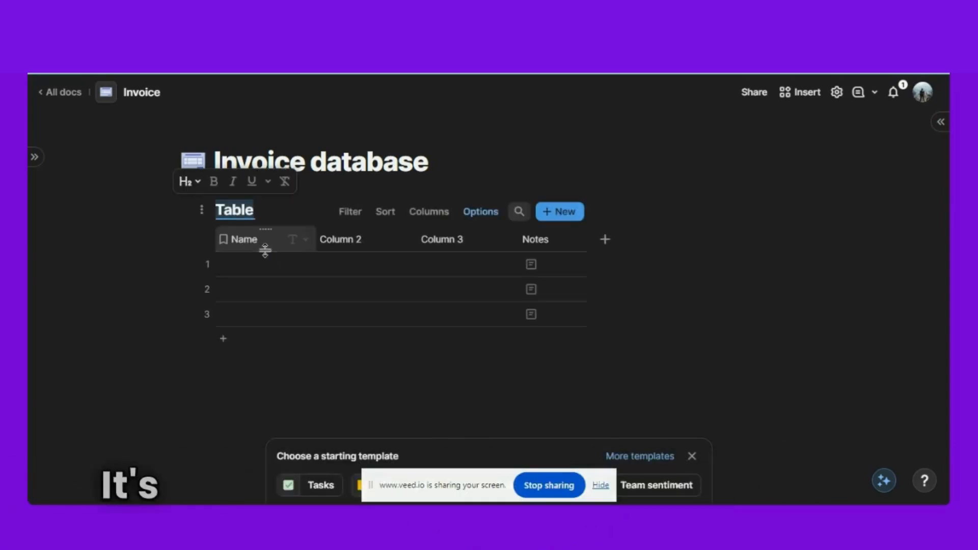
{"action": "left_click", "coordinate": [600, 486]}
{"action": "type", "text": "D"}
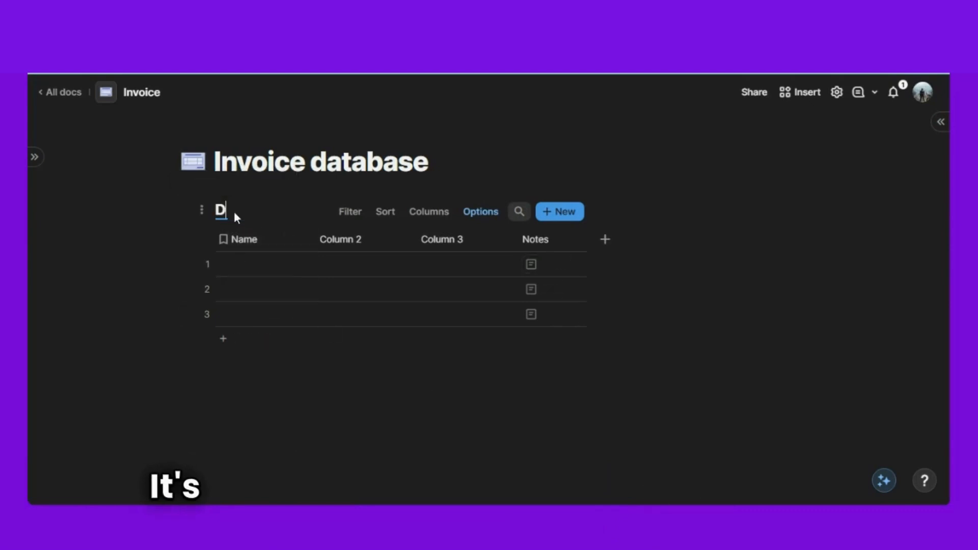
{"action": "type", "text": "B Contact"}
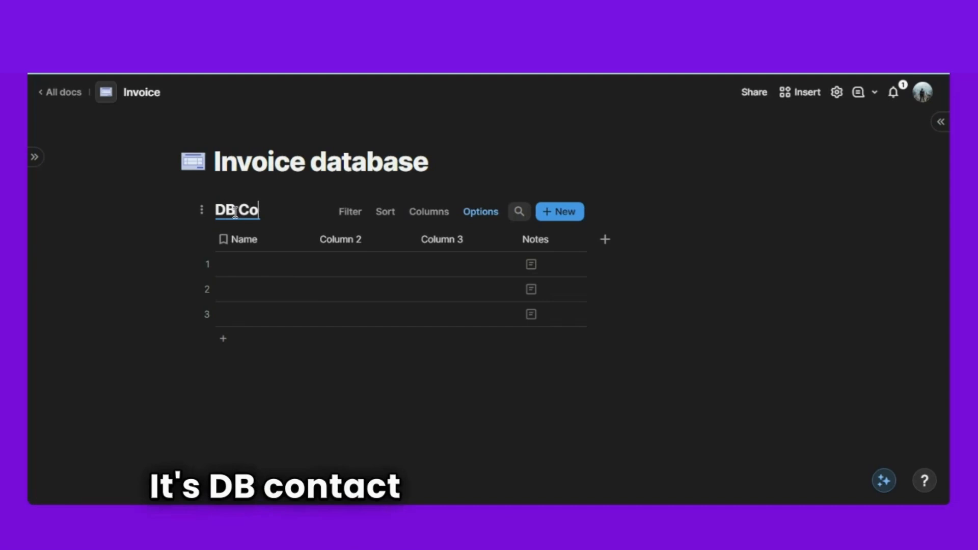
{"action": "left_click", "coordinate": [346, 409]}
- Rename Column 2, Column 3 and Notes to First Name, Last Name and Email
{"action": "left_click", "coordinate": [350, 240]}
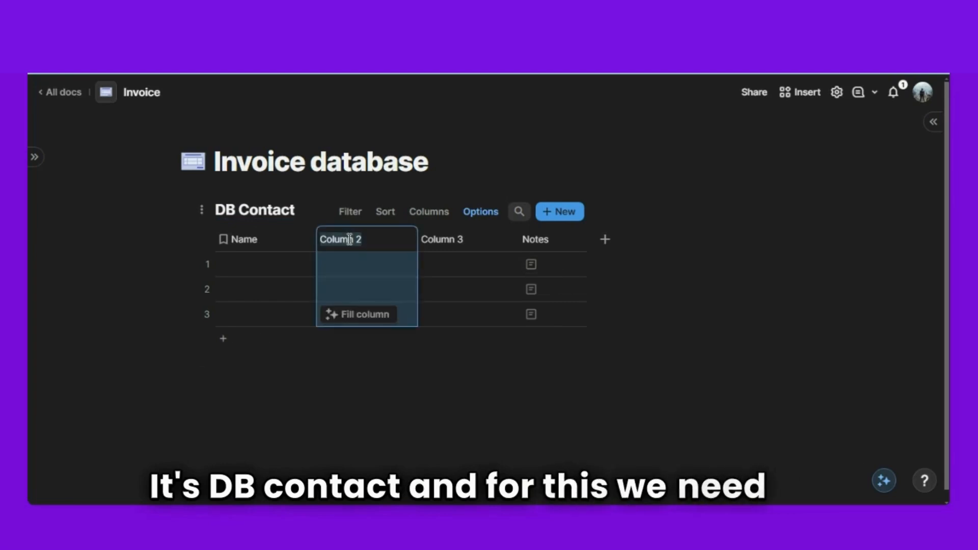
{"action": "type", "text": "First "}
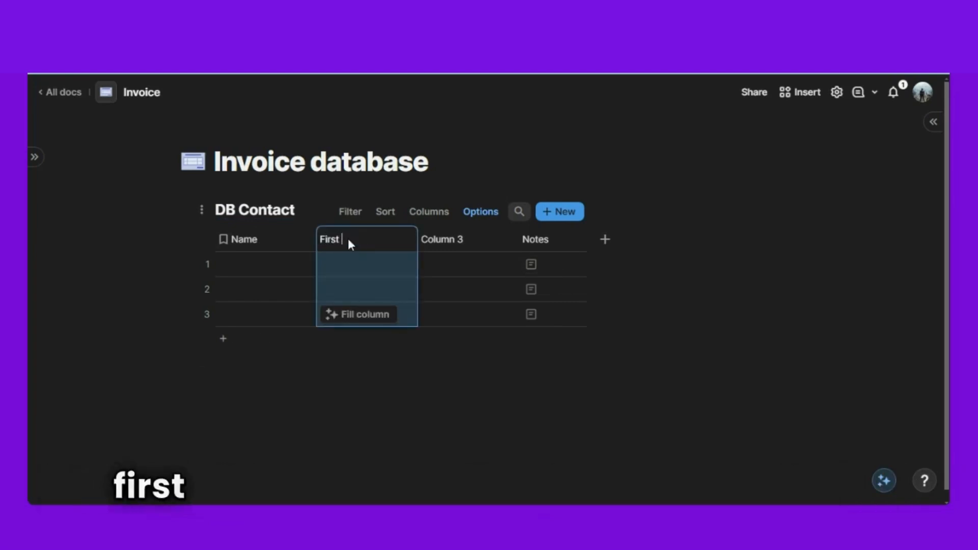
{"action": "type", "text": "Name"}
{"action": "left_click", "coordinate": [452, 240]}
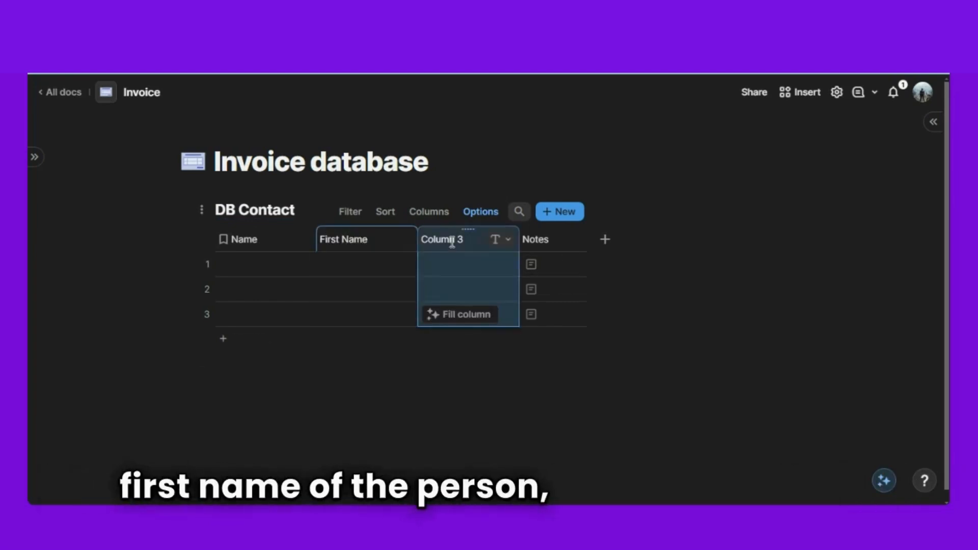
{"action": "type", "text": "Las"}
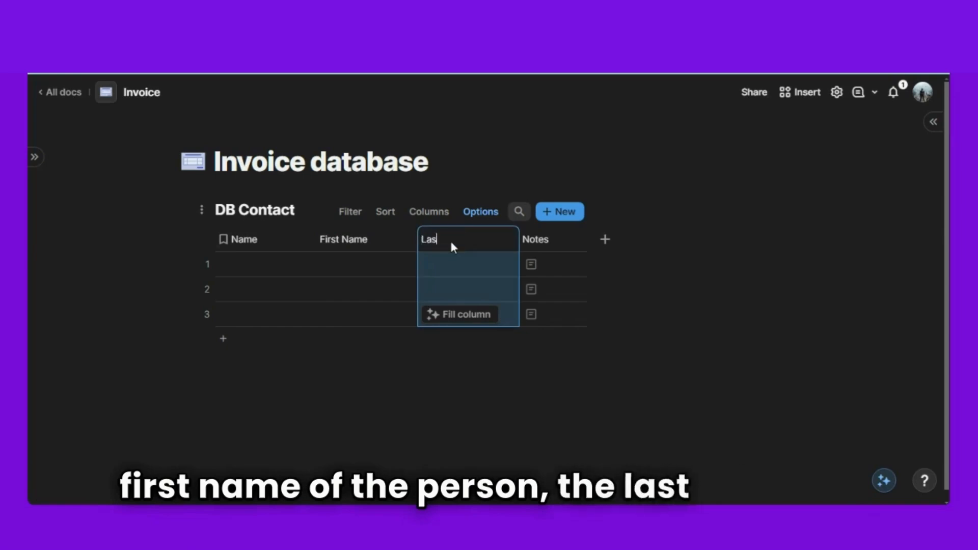
{"action": "type", "text": "t Name"}
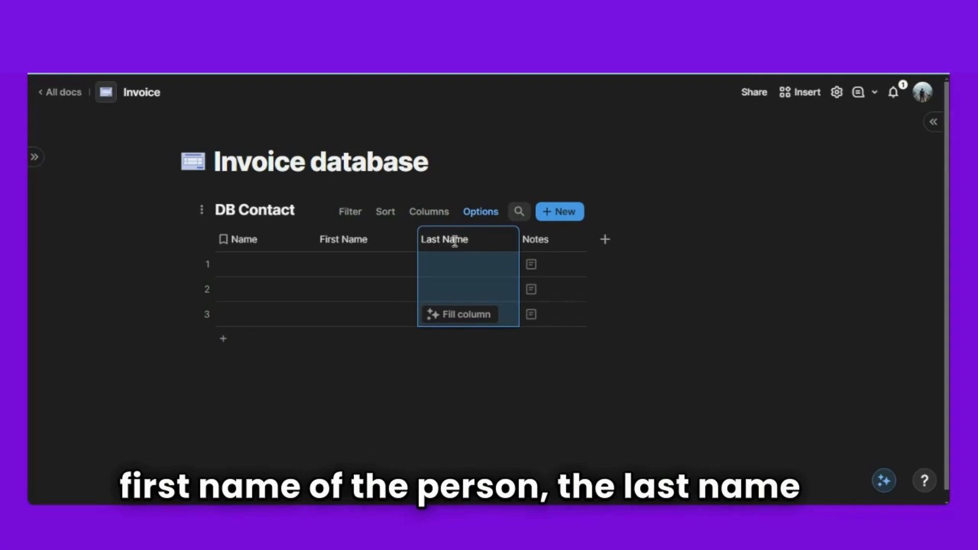
{"action": "left_click", "coordinate": [539, 240]}
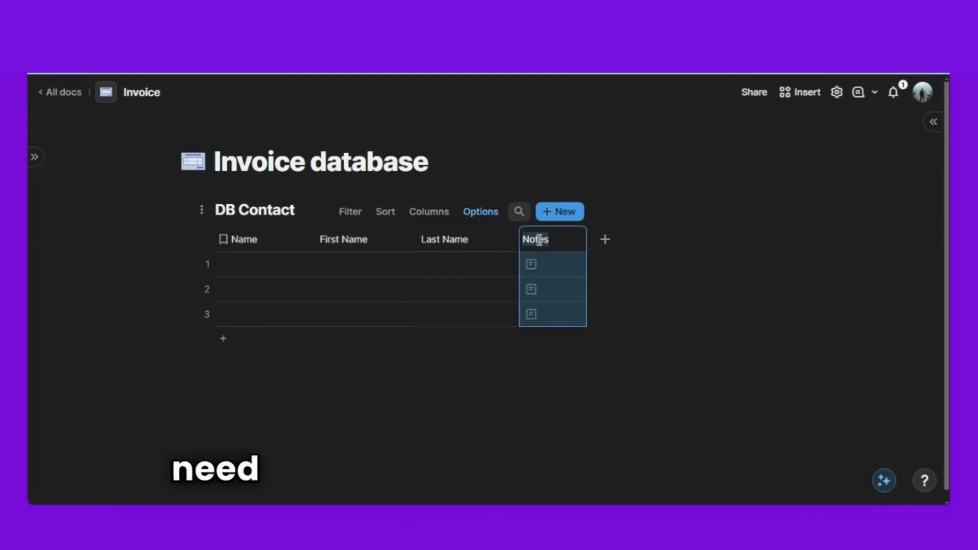
{"action": "key", "text": "BackSpace"}
{"action": "type", "text": "E"}
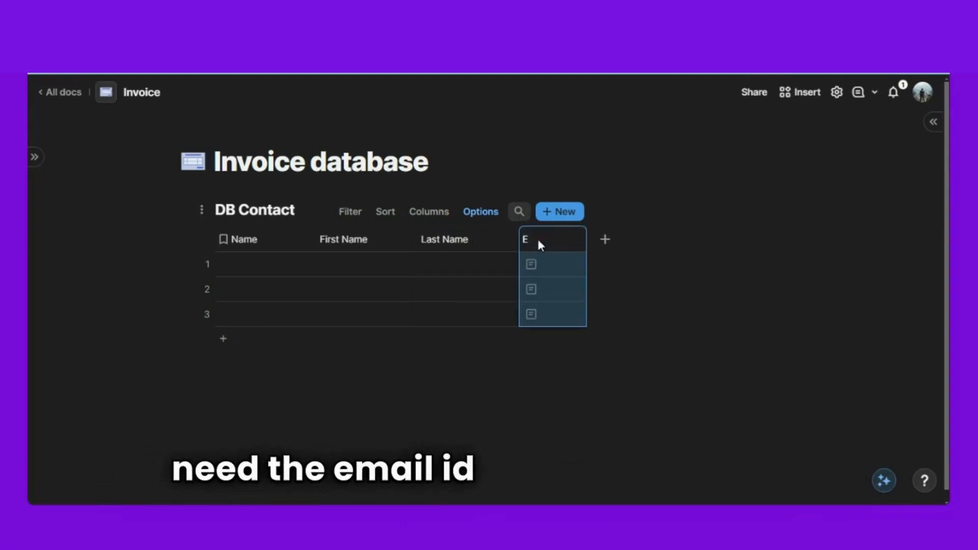
{"action": "type", "text": "amail"}
{"action": "key", "text": "Return"}
{"action": "left_click", "coordinate": [491, 413]}
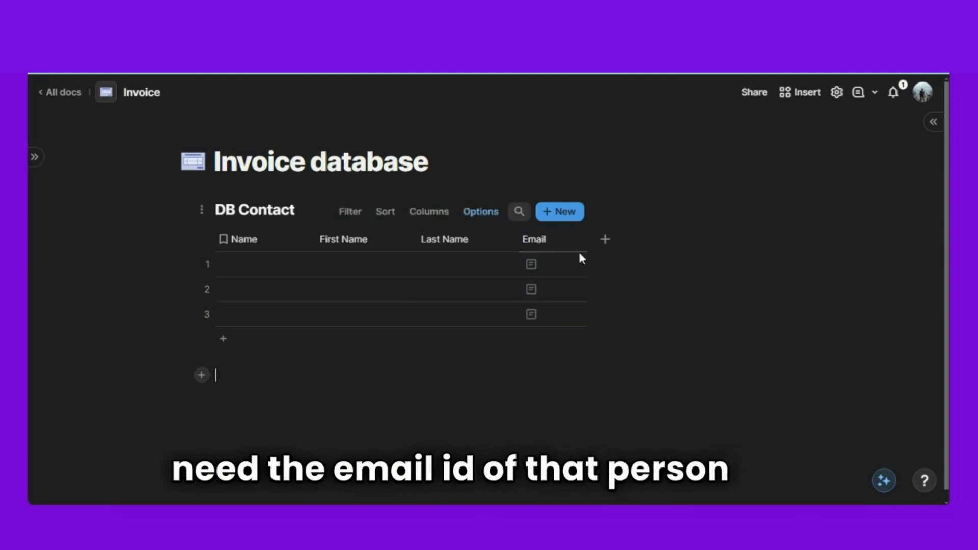
- Change the Email column's type to Email
{"action": "left_click", "coordinate": [575, 247]}
{"action": "left_click", "coordinate": [628, 280]}
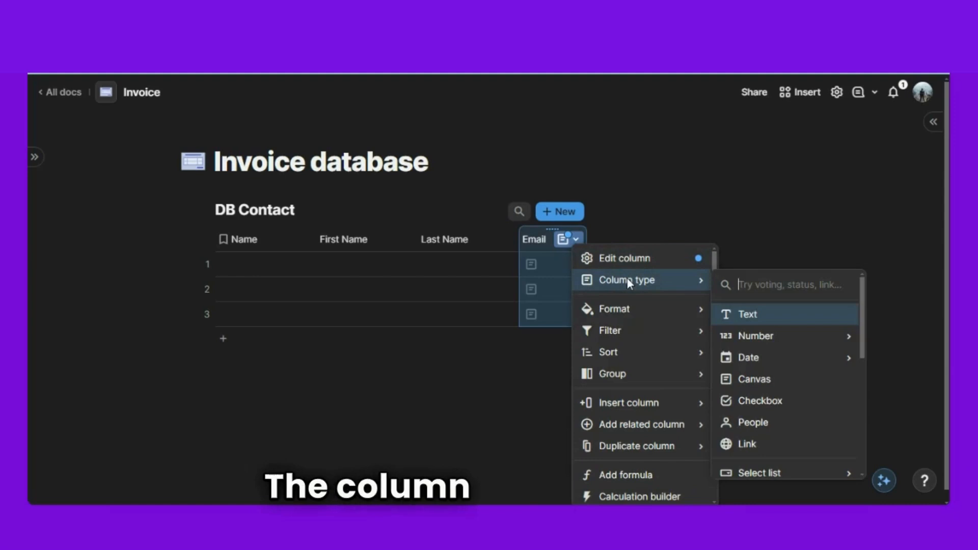
{"action": "type", "text": "ema"}
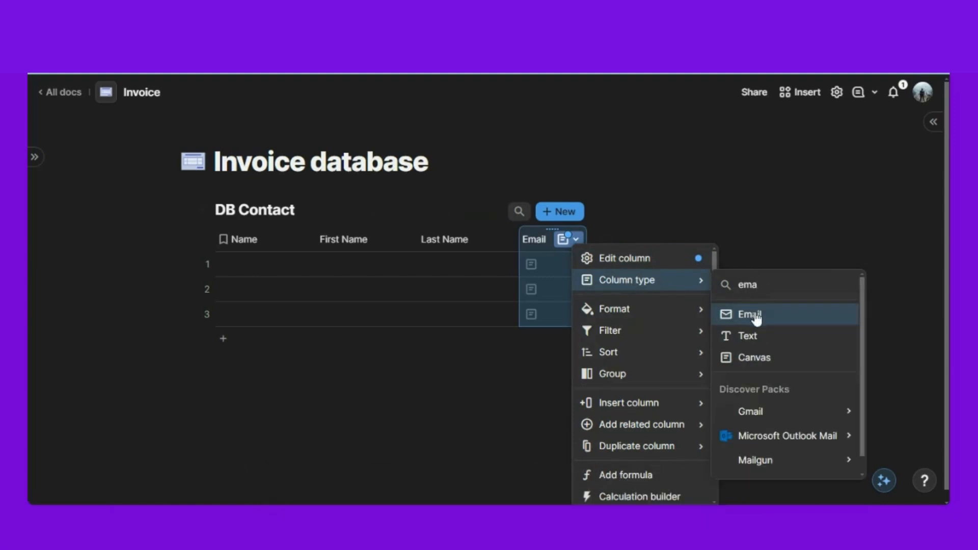
{"action": "left_click", "coordinate": [753, 314]}
{"action": "left_click", "coordinate": [566, 389]}
- Add a Number column named Phone num
{"action": "left_click", "coordinate": [605, 240]}
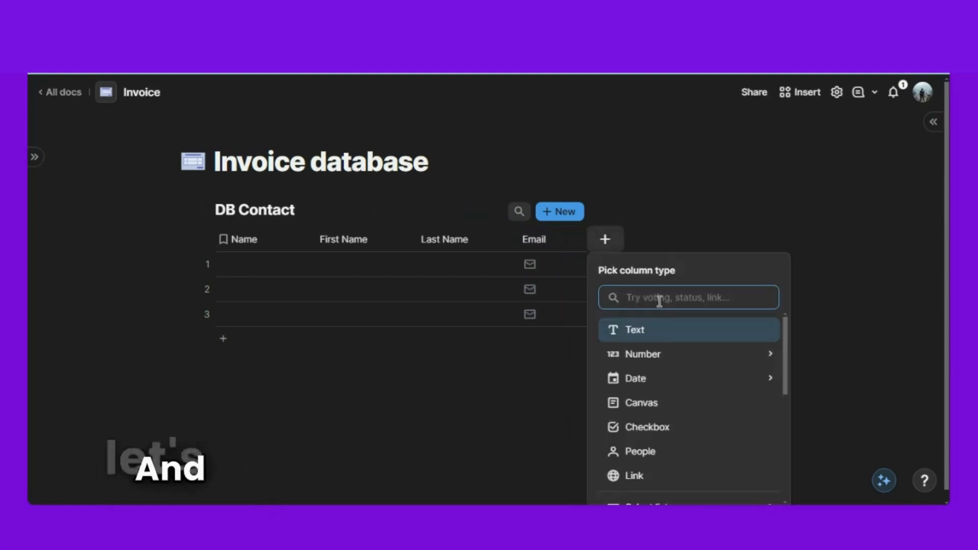
{"action": "mouse_move", "coordinate": [648, 363]}
{"action": "left_click", "coordinate": [819, 358]}
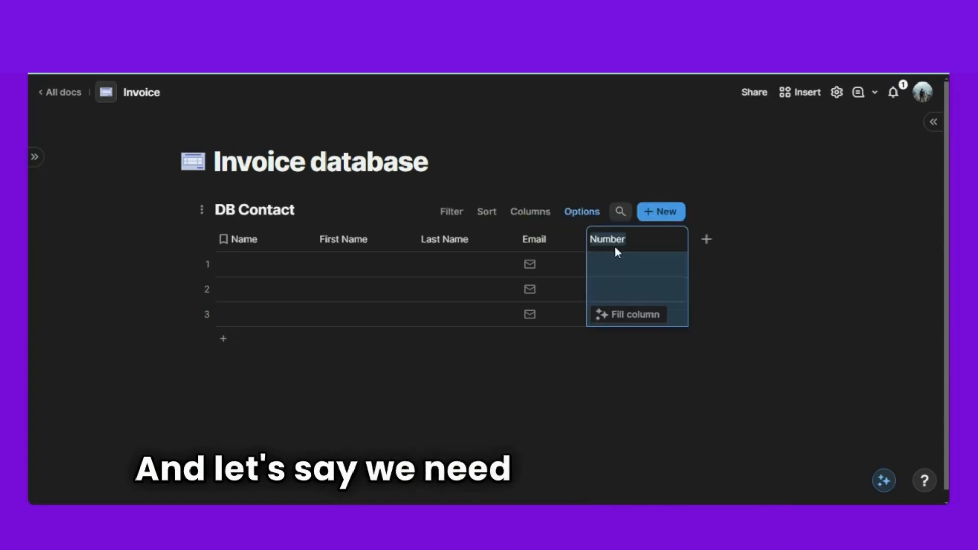
{"action": "type", "text": "Phone"}
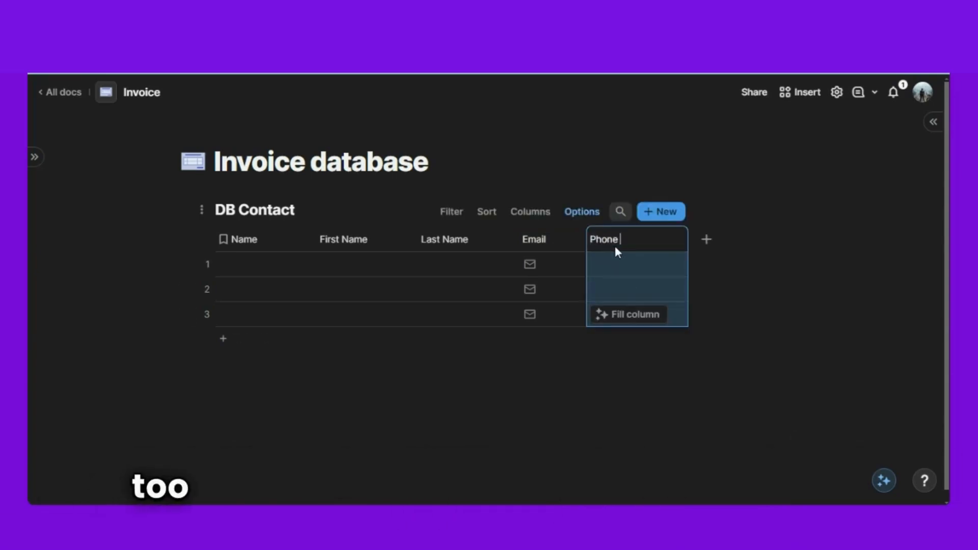
{"action": "type", "text": " num"}
{"action": "left_click", "coordinate": [453, 416]}
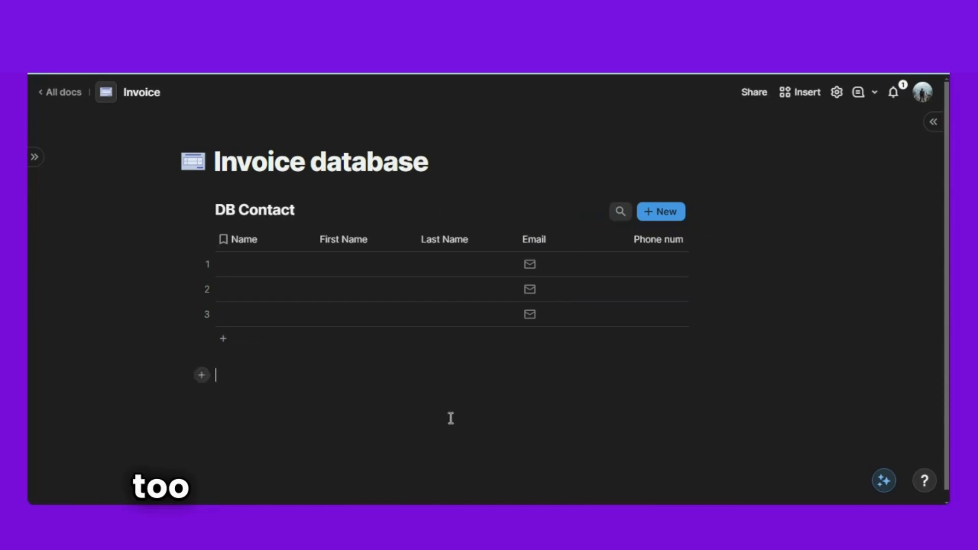
- Rename the Name column to Full Name
{"action": "left_click", "coordinate": [244, 240]}
{"action": "type", "text": "F"}
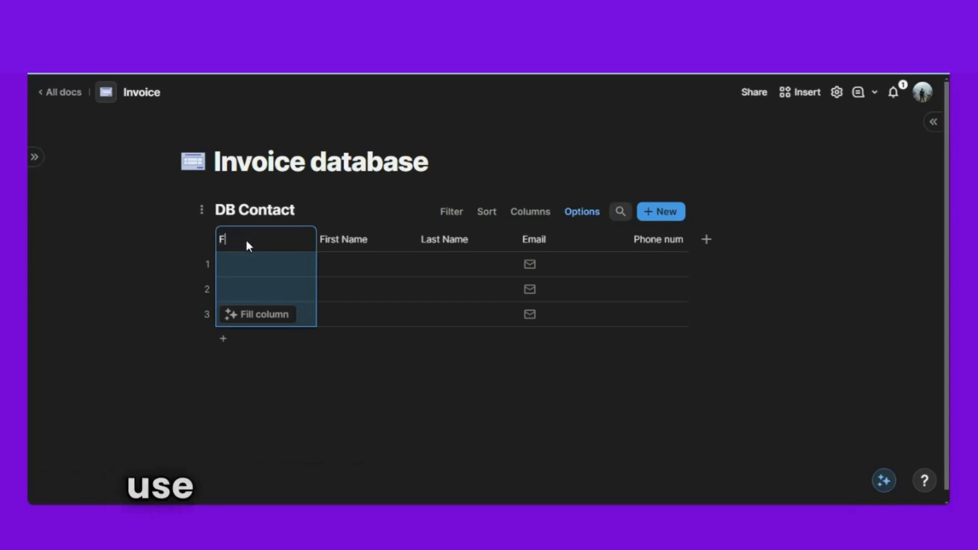
{"action": "type", "text": "ull"}
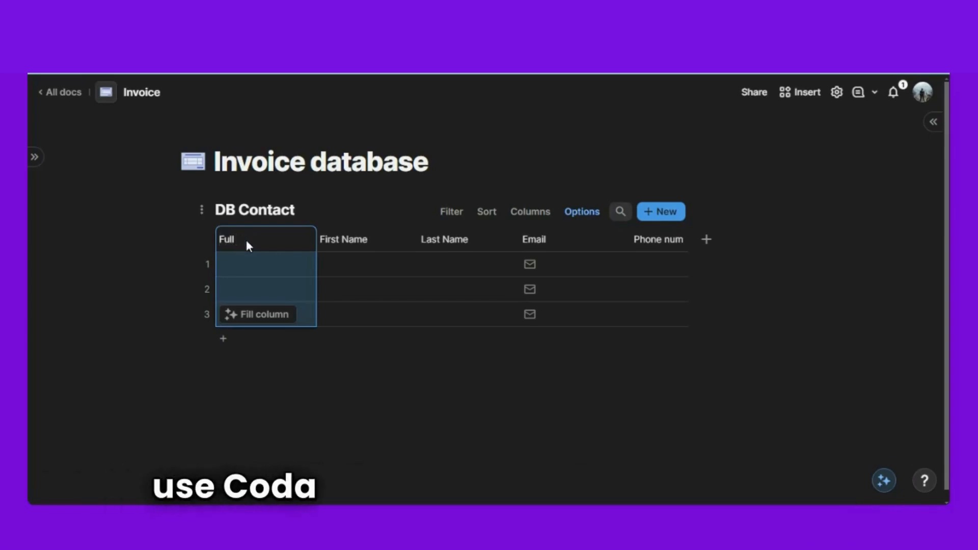
{"action": "type", "text": " Name"}
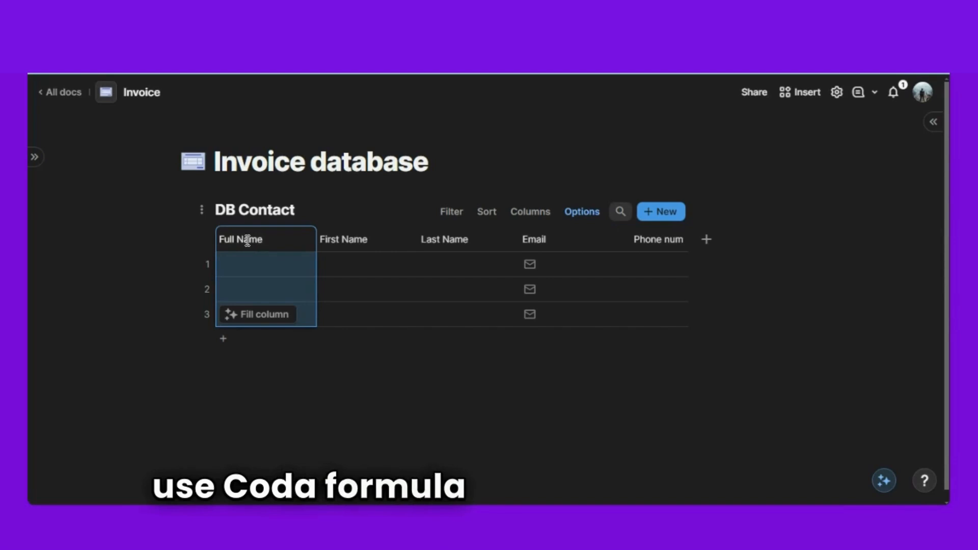
{"action": "left_click", "coordinate": [310, 408]}
- Set the Full Name column formula to Concatenate(First Name, " ", Last Name)
{"action": "left_click", "coordinate": [265, 235]}
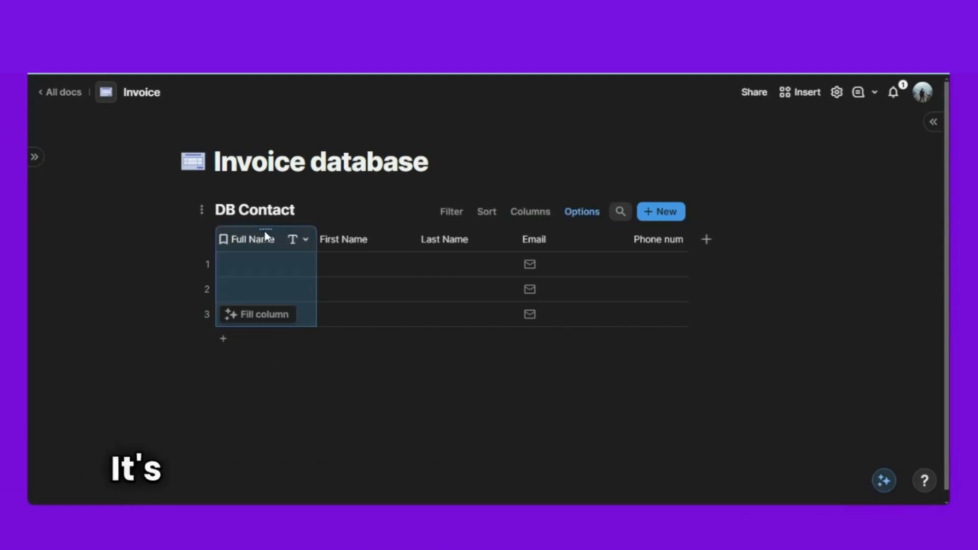
{"action": "key", "text": "="}
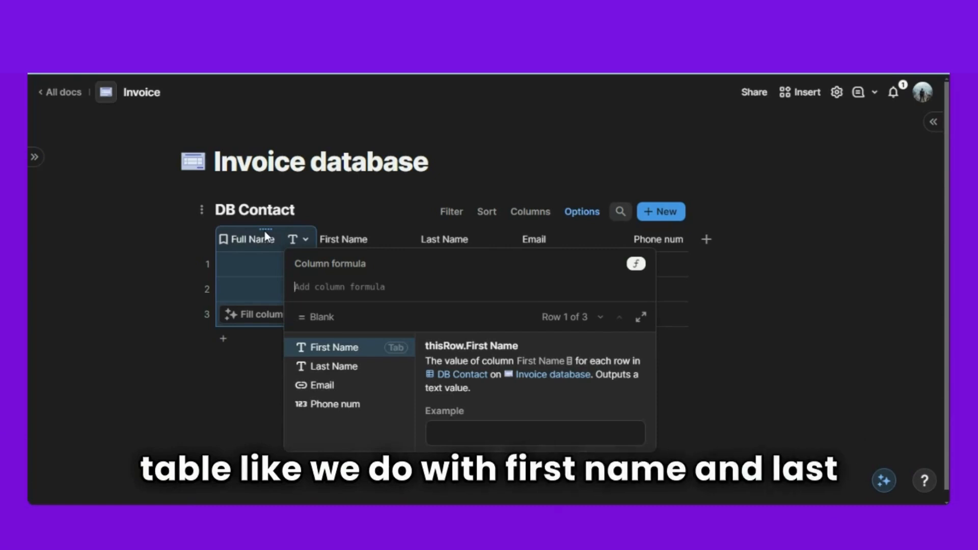
{"action": "type", "text": "con"}
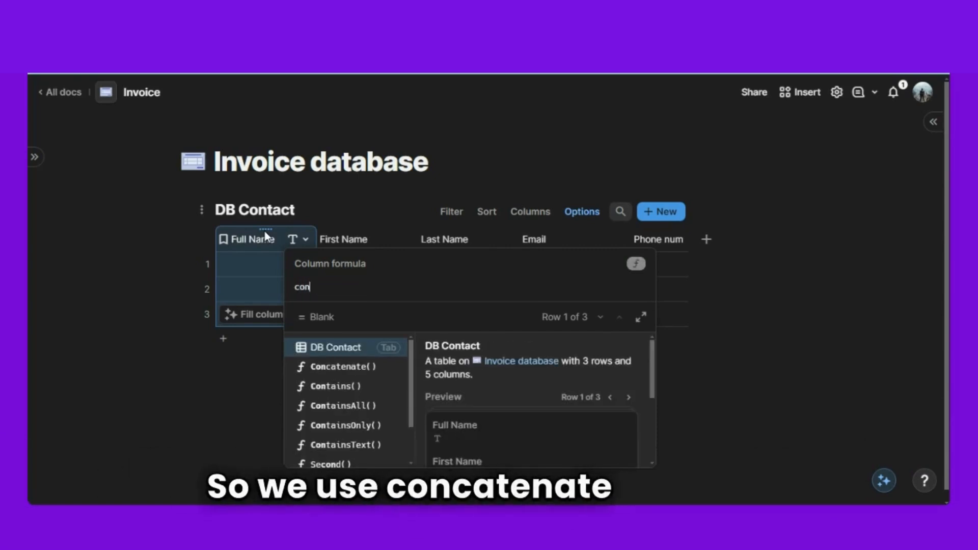
{"action": "left_click", "coordinate": [329, 366]}
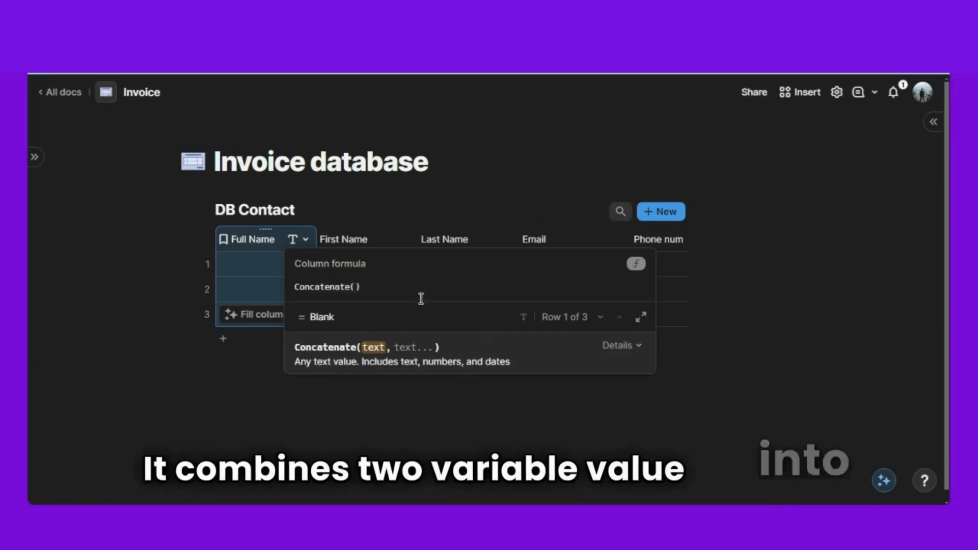
{"action": "type", "text": "first Name"}
{"action": "key", "text": "Return"}
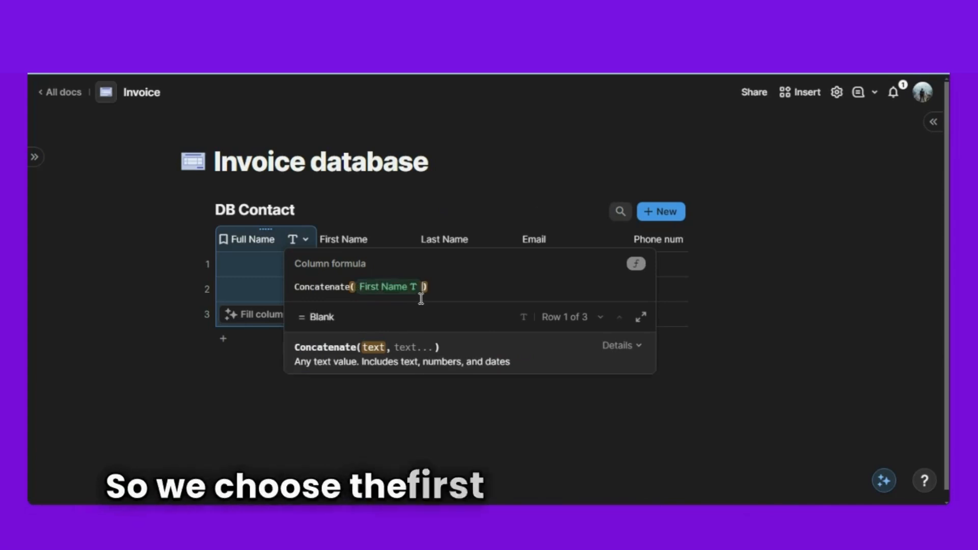
{"action": "type", "text": ", \" \""}
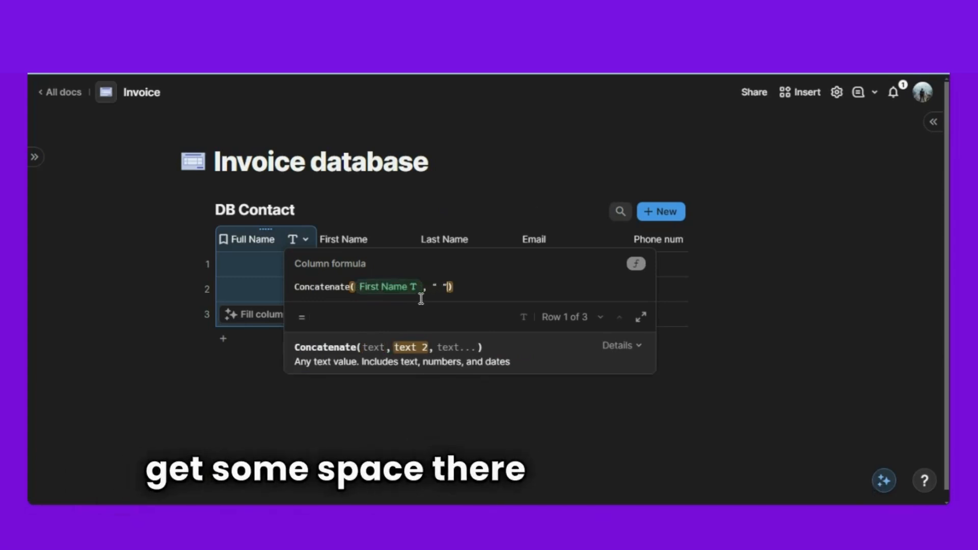
{"action": "type", "text": ", last"}
{"action": "key", "text": "Return"}
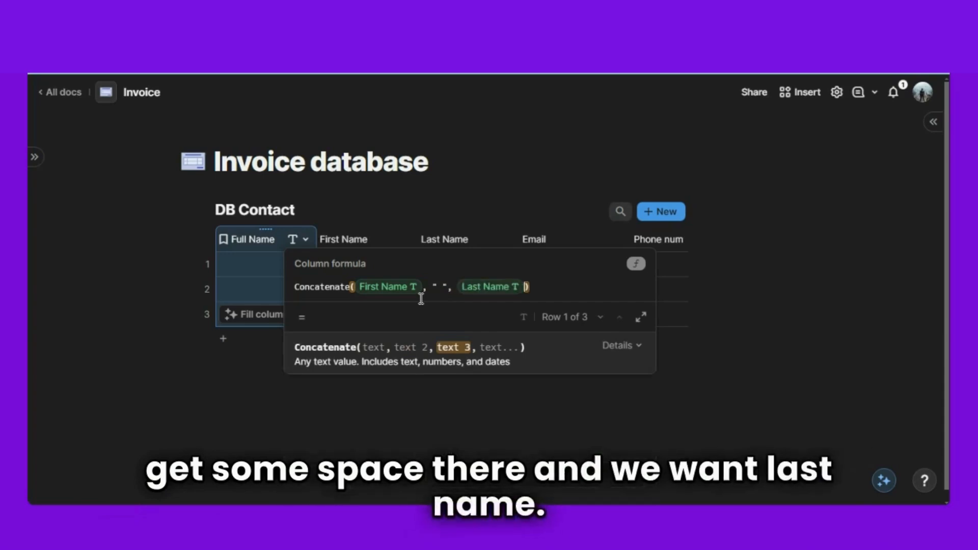
{"action": "left_click", "coordinate": [428, 455]}
- Enter the first contact's first and last name in row 1
{"action": "left_click", "coordinate": [344, 262]}
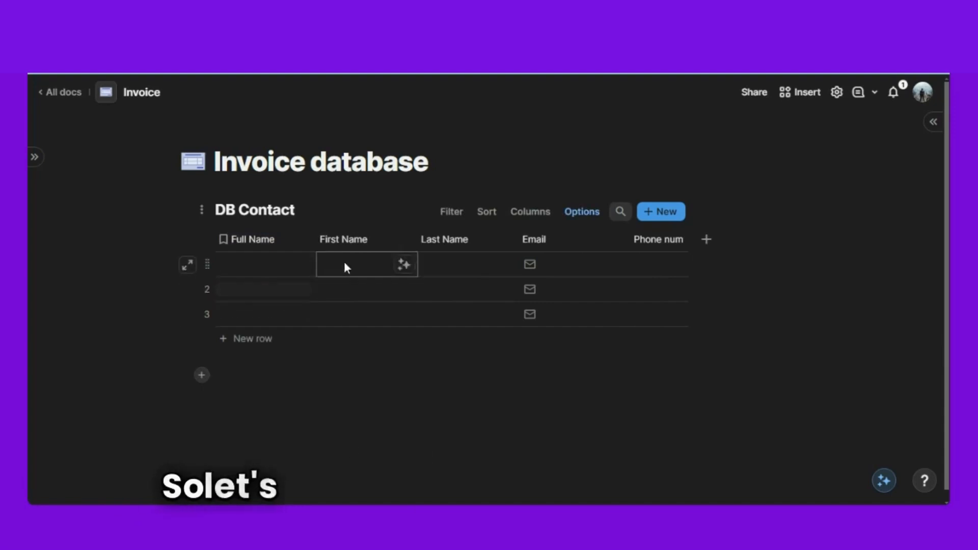
{"action": "left_click", "coordinate": [344, 268]}
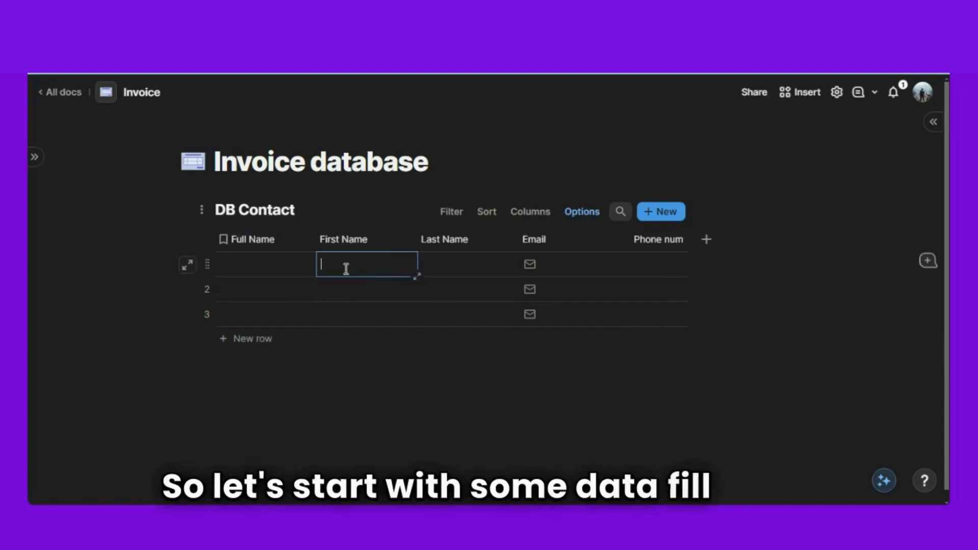
{"action": "type", "text": "Steve"}
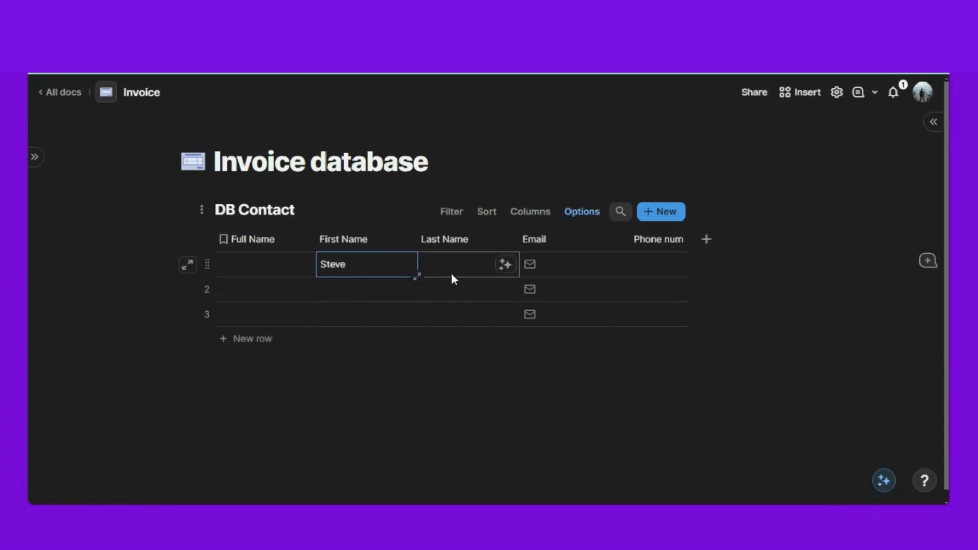
{"action": "left_click", "coordinate": [454, 270]}
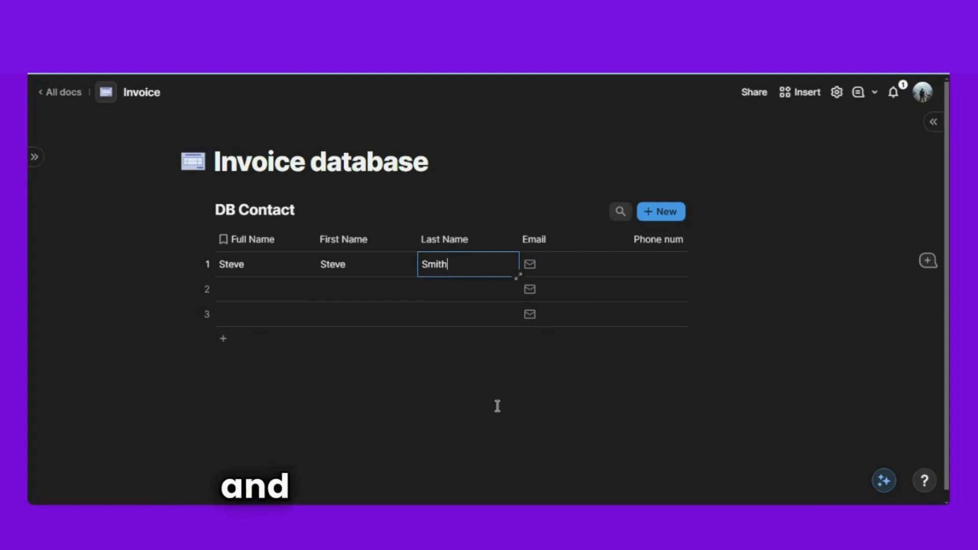
{"action": "left_click", "coordinate": [282, 319]}
{"action": "left_click", "coordinate": [258, 293]}
- Enter the first contact's e-mail and phone number, widening the Email column to fit
{"action": "left_click", "coordinate": [573, 264]}
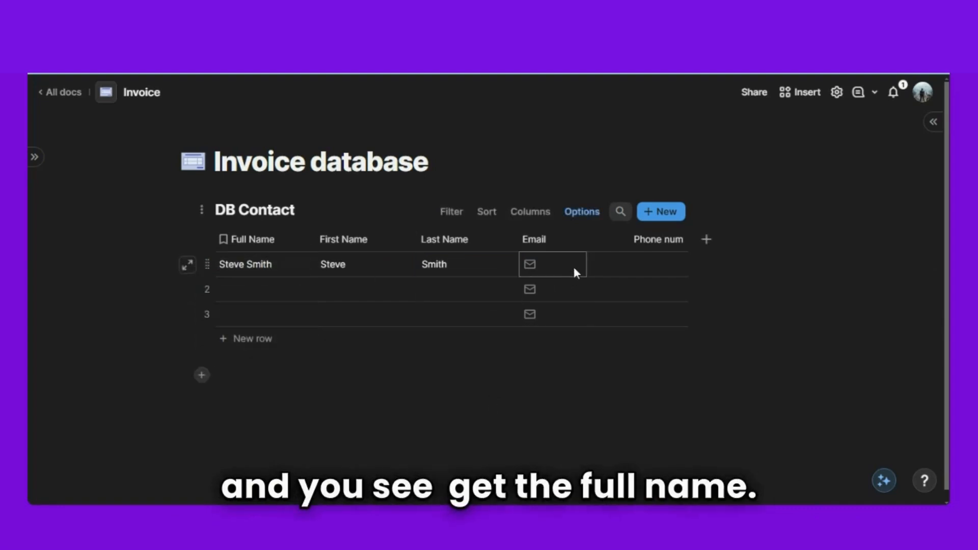
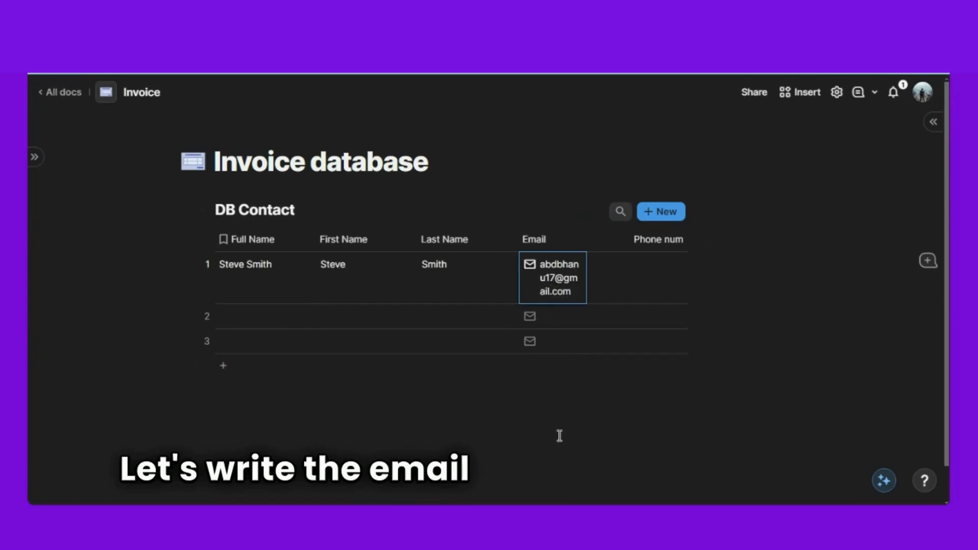
{"action": "left_click_drag", "start_coordinate": [585, 239], "coordinate": [680, 237]}
{"action": "left_click", "coordinate": [739, 259]}
{"action": "left_click", "coordinate": [740, 259]}
{"action": "type", "text": "232434344"}
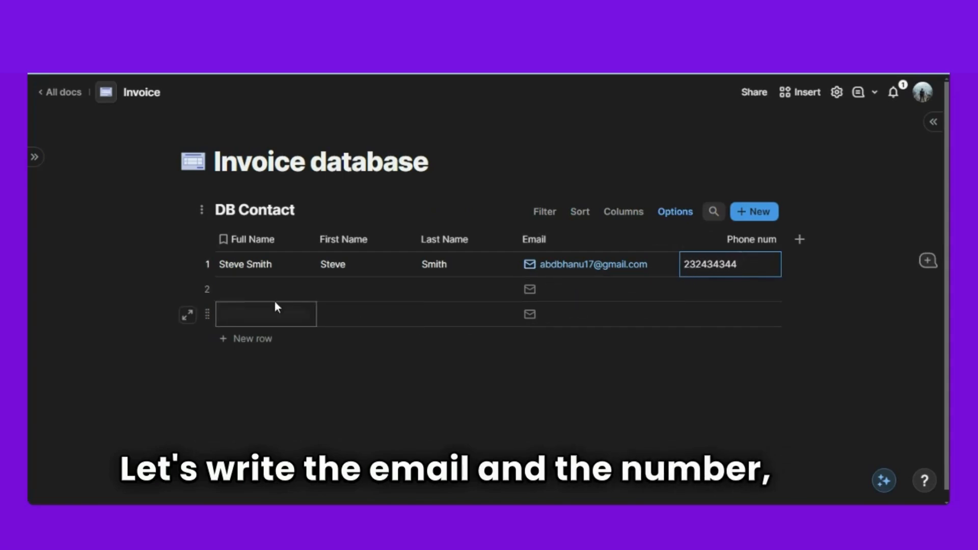
{"action": "double_click", "coordinate": [233, 294]}
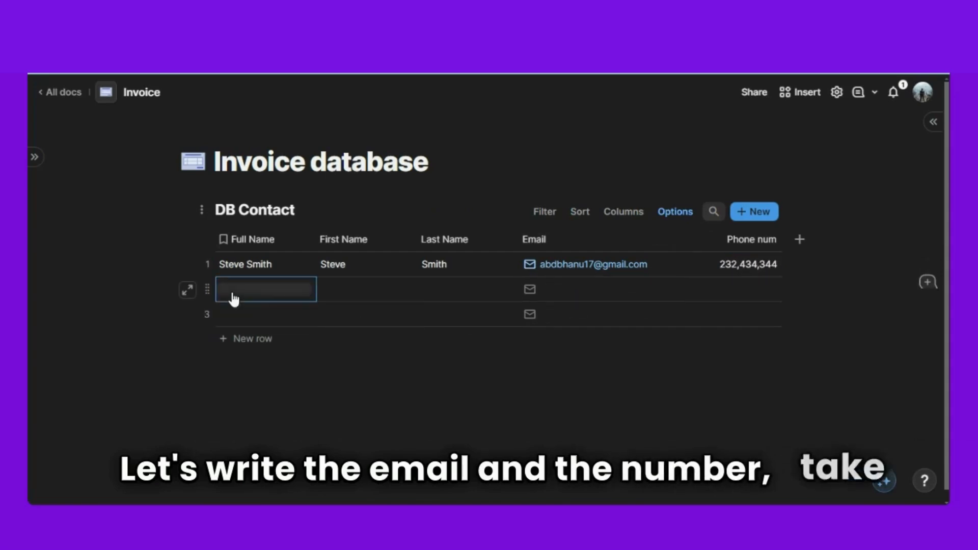
- Enter the second contact's first name, last name, e-mail and phone number in row 2
{"action": "left_click", "coordinate": [360, 292]}
{"action": "left_click", "coordinate": [359, 292]}
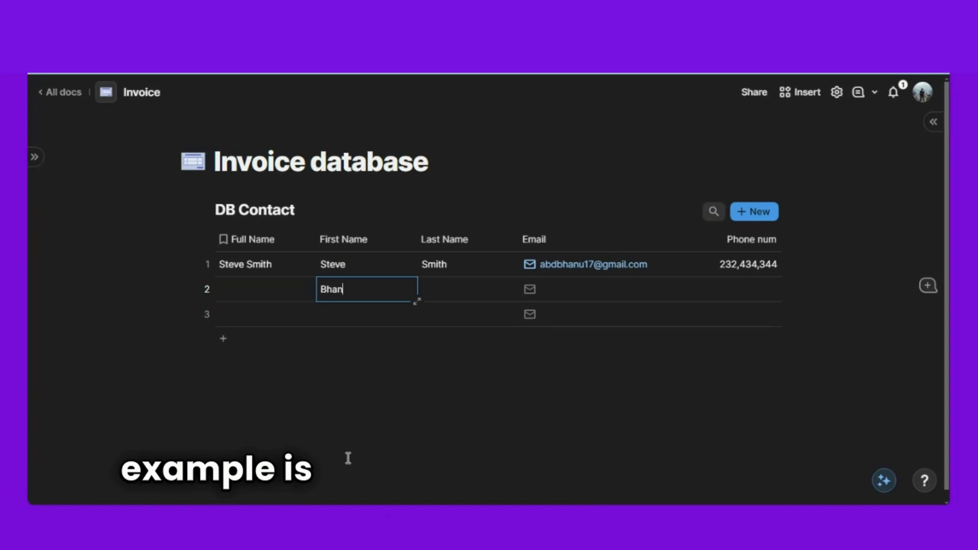
{"action": "left_click", "coordinate": [438, 298]}
{"action": "type", "text": "Singh"}
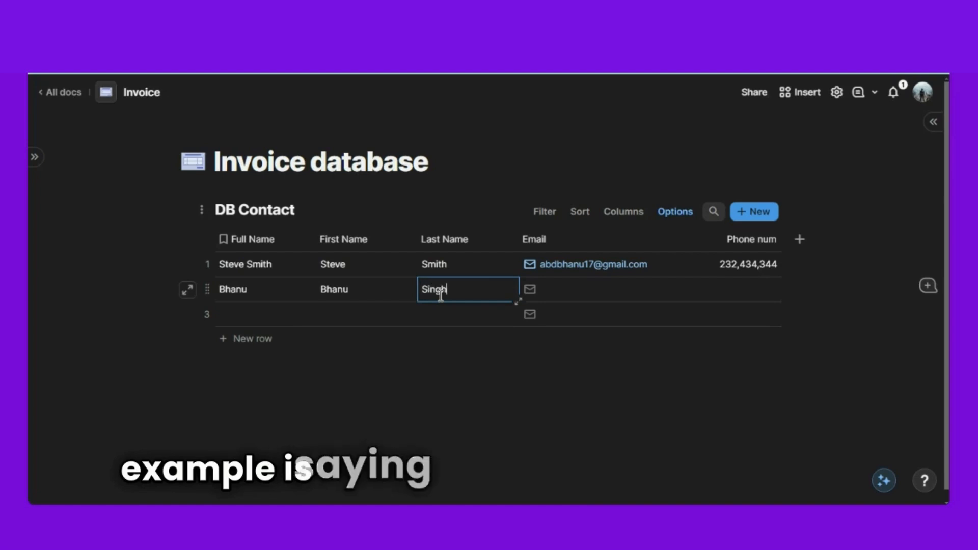
{"action": "left_click", "coordinate": [575, 287]}
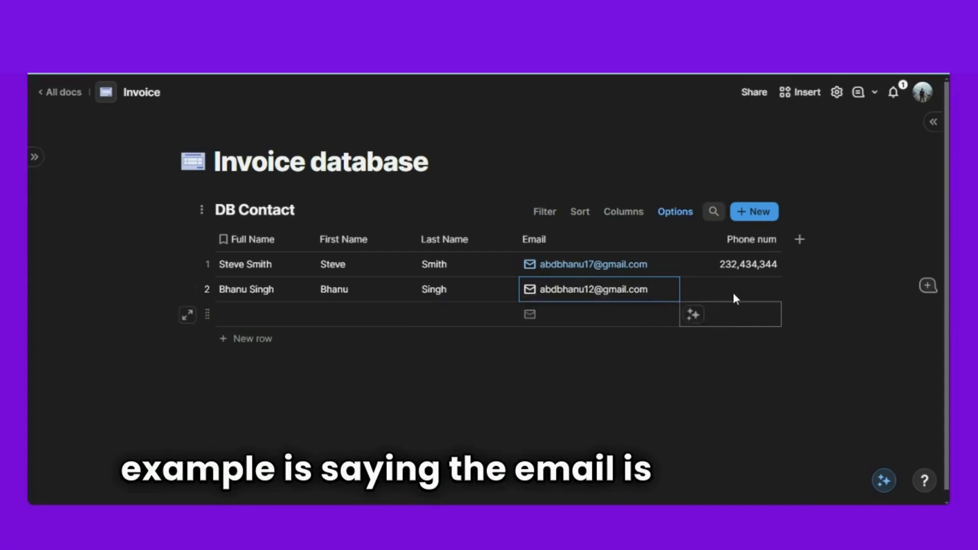
{"action": "left_click", "coordinate": [736, 288]}
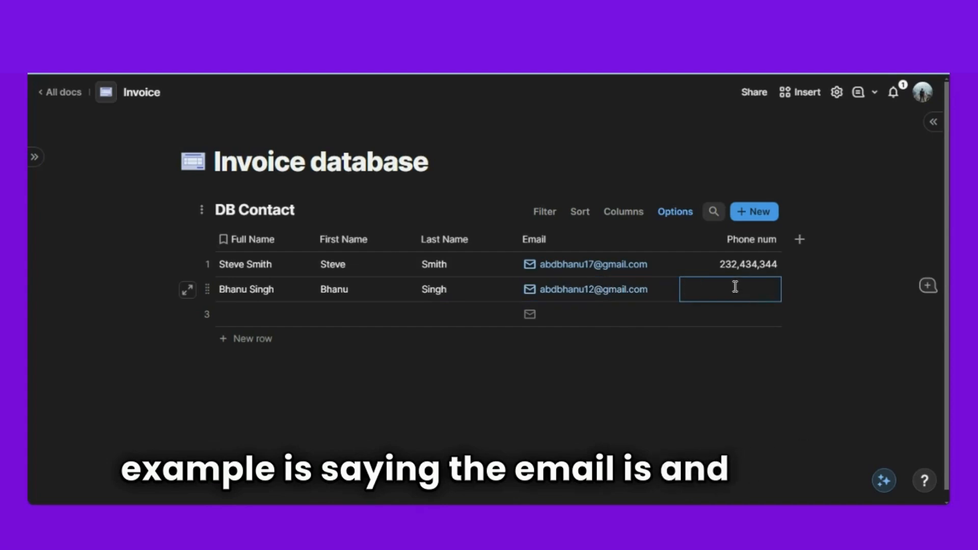
{"action": "type", "text": "2324244"}
{"action": "left_click", "coordinate": [457, 415]}
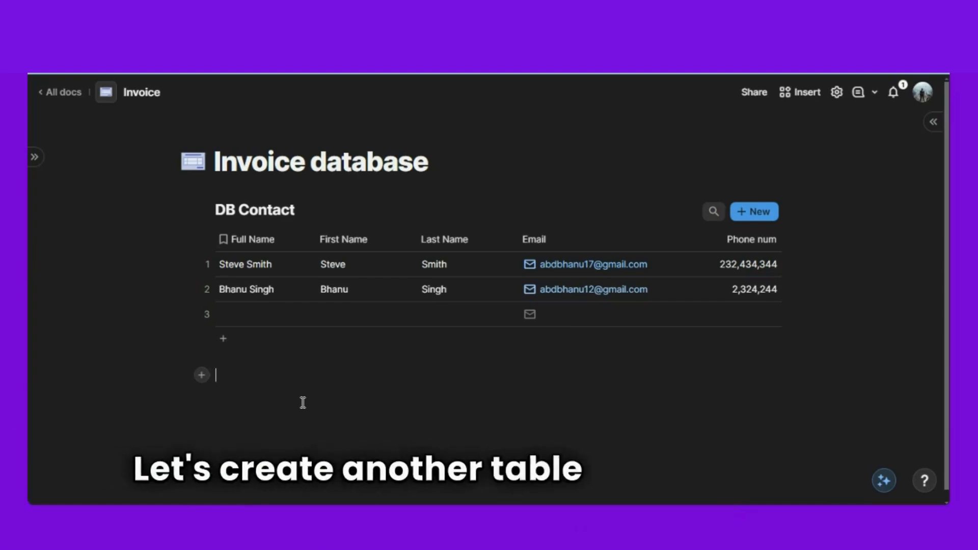
- Insert a blank table below DB Contact titled DB Company
{"action": "type", "text": "/tab"}
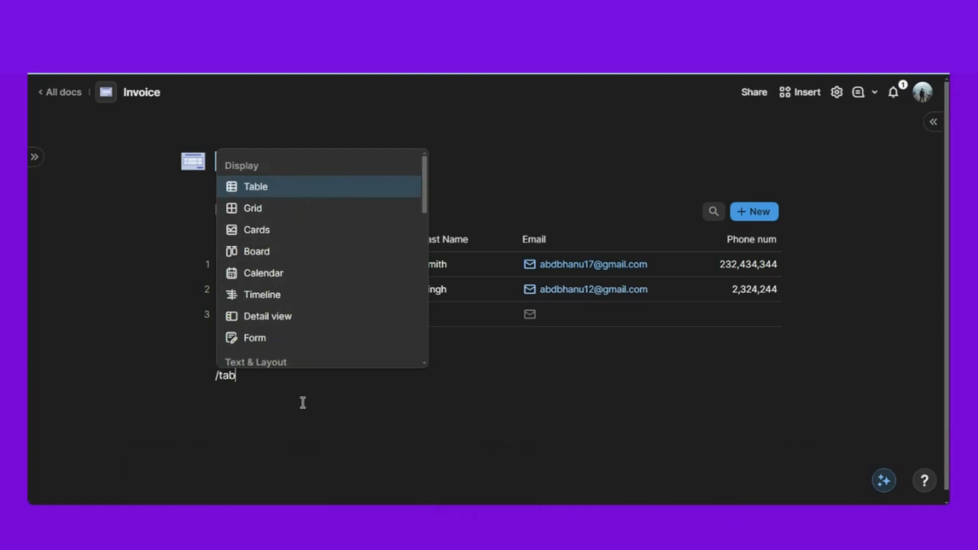
{"action": "left_click", "coordinate": [268, 182]}
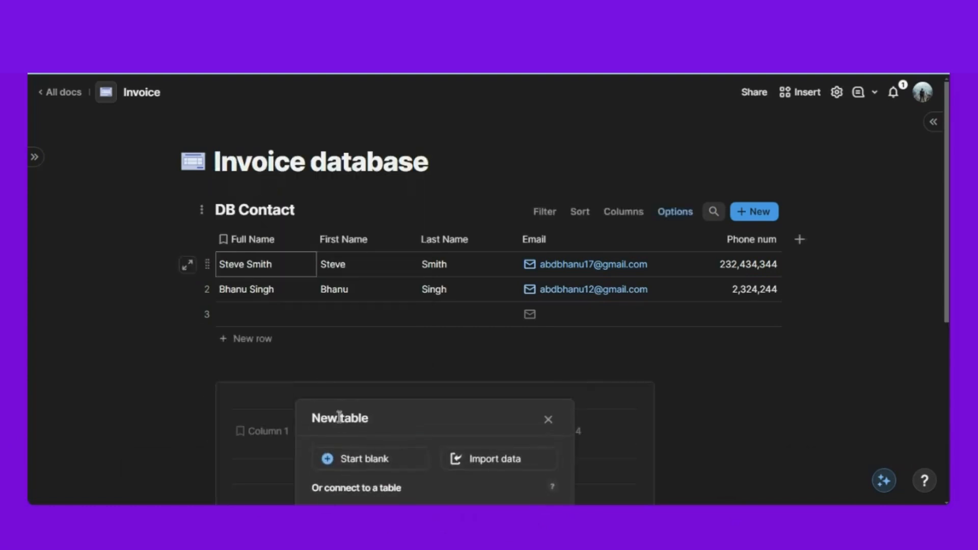
{"action": "left_click", "coordinate": [360, 467]}
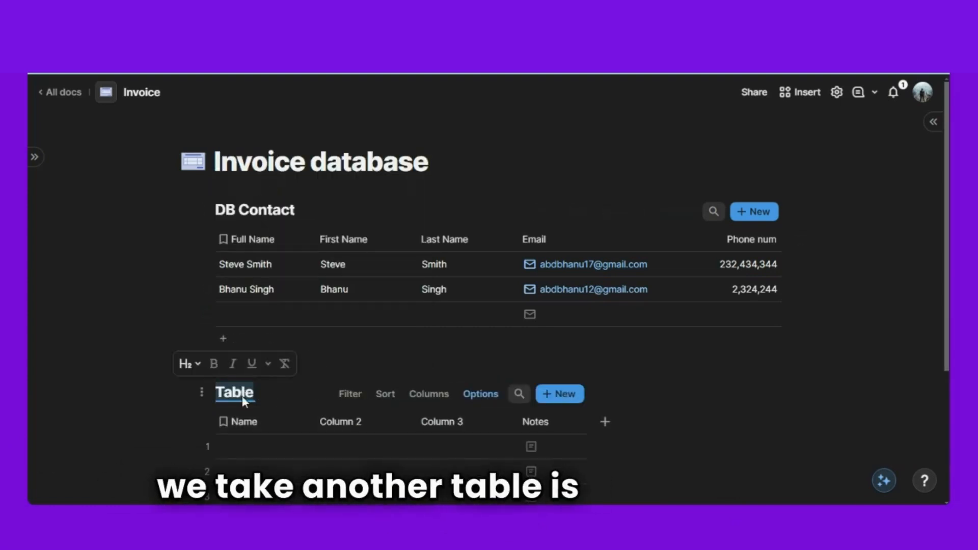
{"action": "left_click", "coordinate": [243, 398]}
{"action": "type", "text": "DB Comp"}
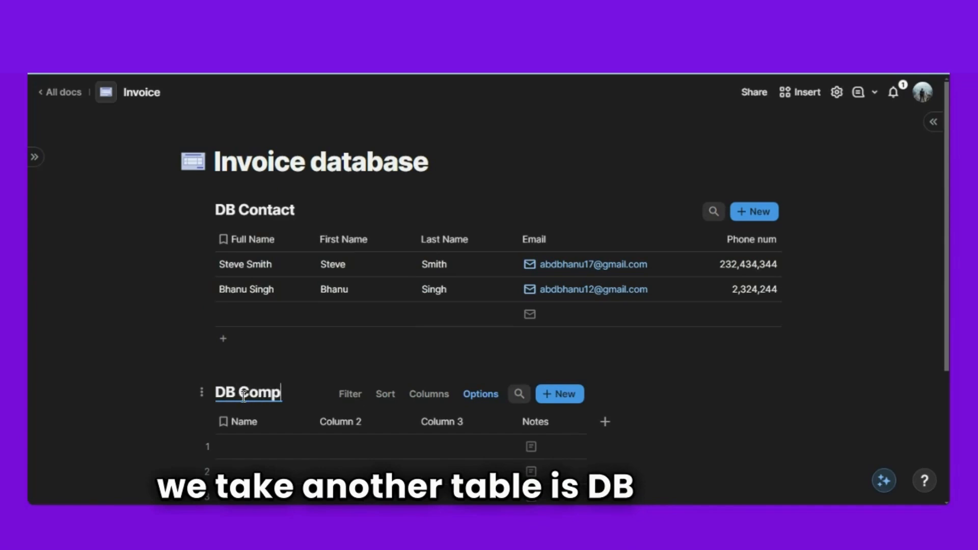
{"action": "type", "text": "any"}
{"action": "scroll", "coordinate": [249, 396], "scroll_direction": "down", "scroll_amount": 3}
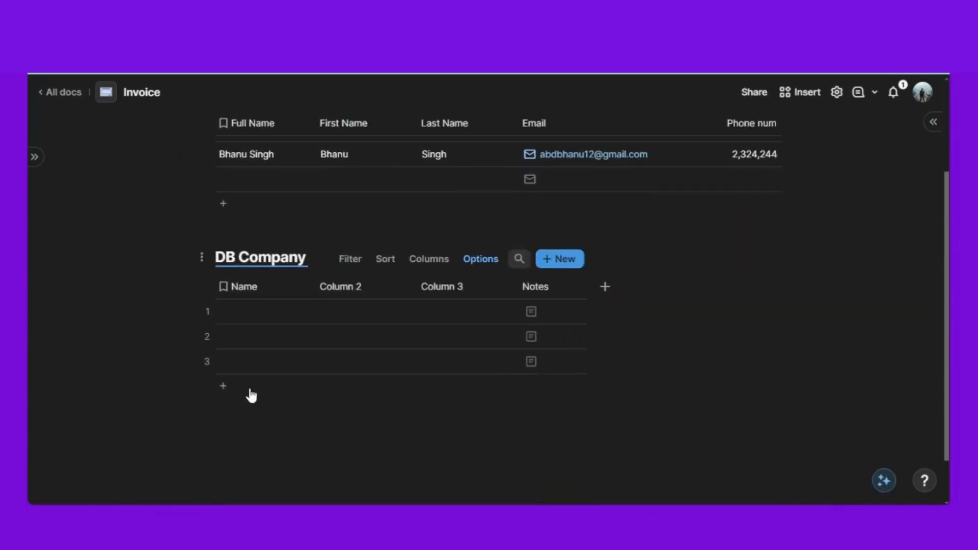
{"action": "left_click", "coordinate": [270, 446]}
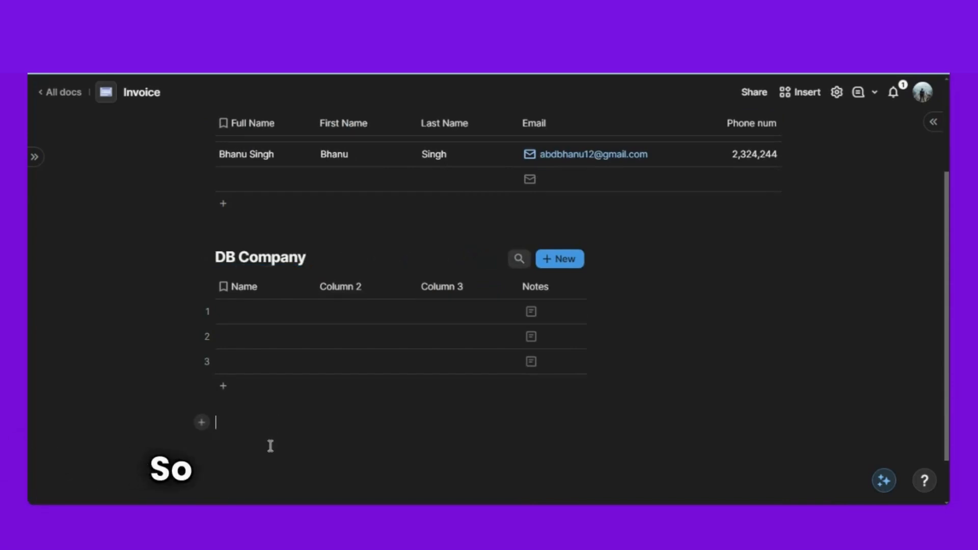
- Rename the DB Company table's Name column to Company
{"action": "left_click", "coordinate": [247, 287]}
{"action": "left_click", "coordinate": [247, 287]}
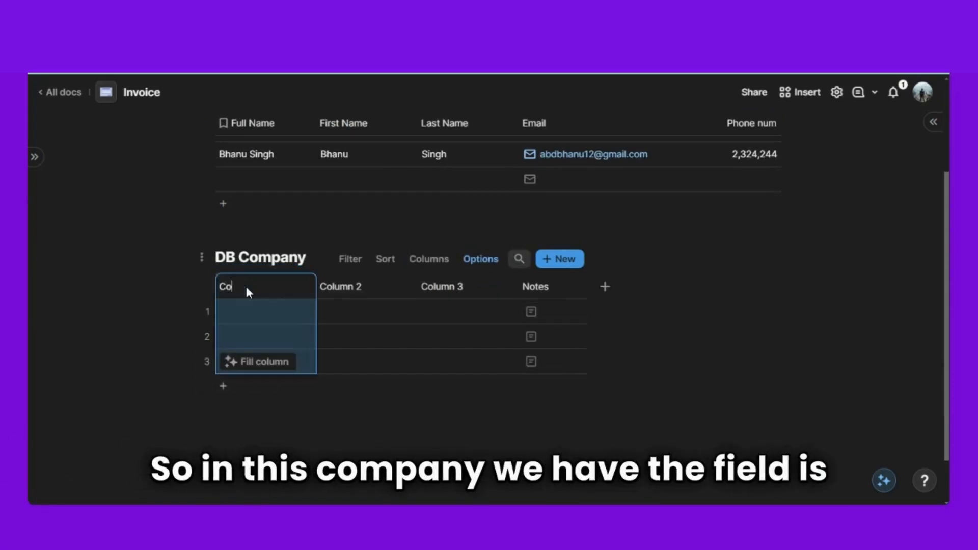
{"action": "type", "text": "Company"}
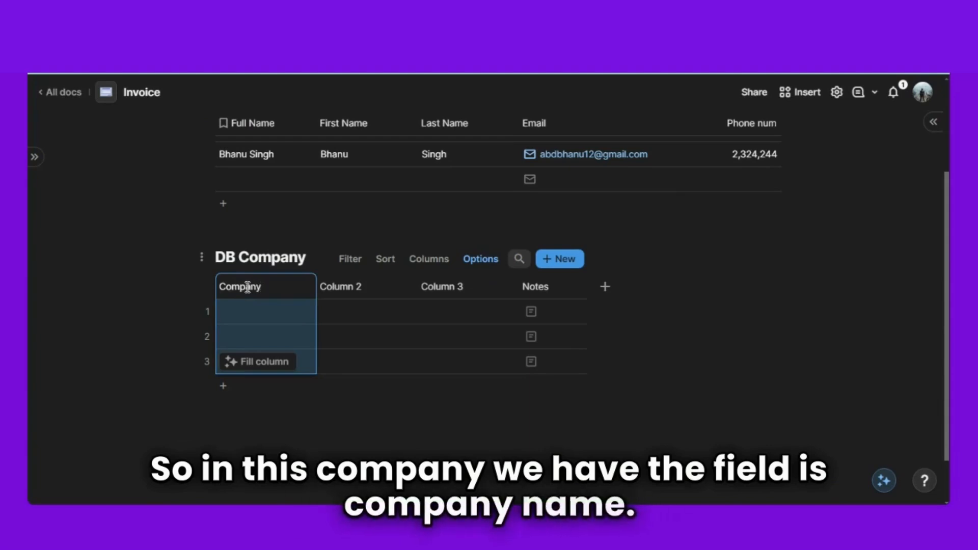
{"action": "left_click", "coordinate": [335, 444]}
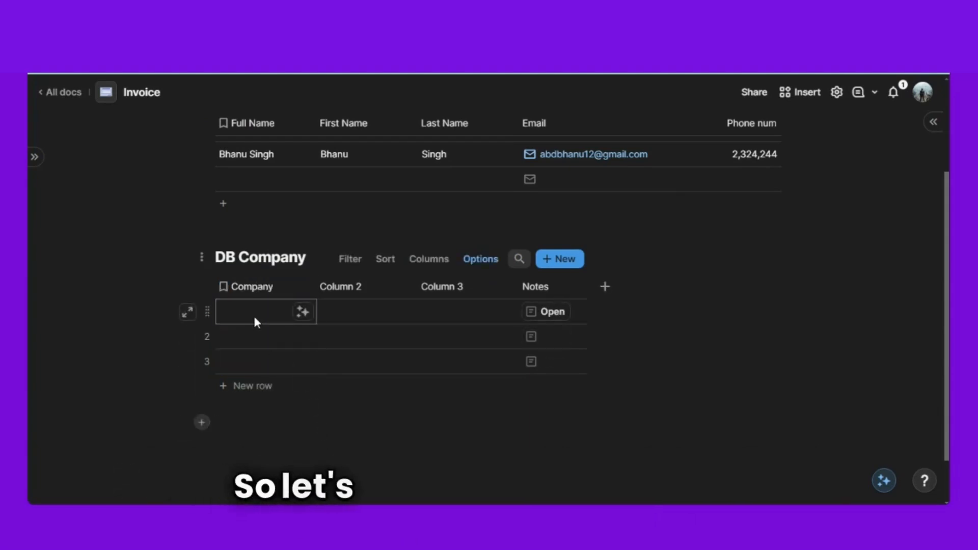
- Enter Ved Consulting in row 1's Company cell
{"action": "left_click", "coordinate": [253, 315]}
{"action": "type", "text": "Ved "}
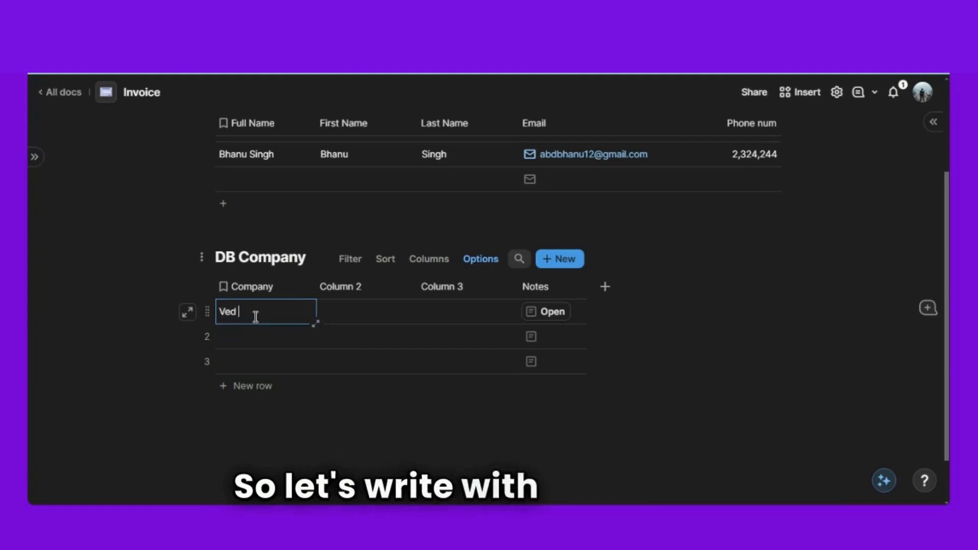
{"action": "type", "text": "Consu"}
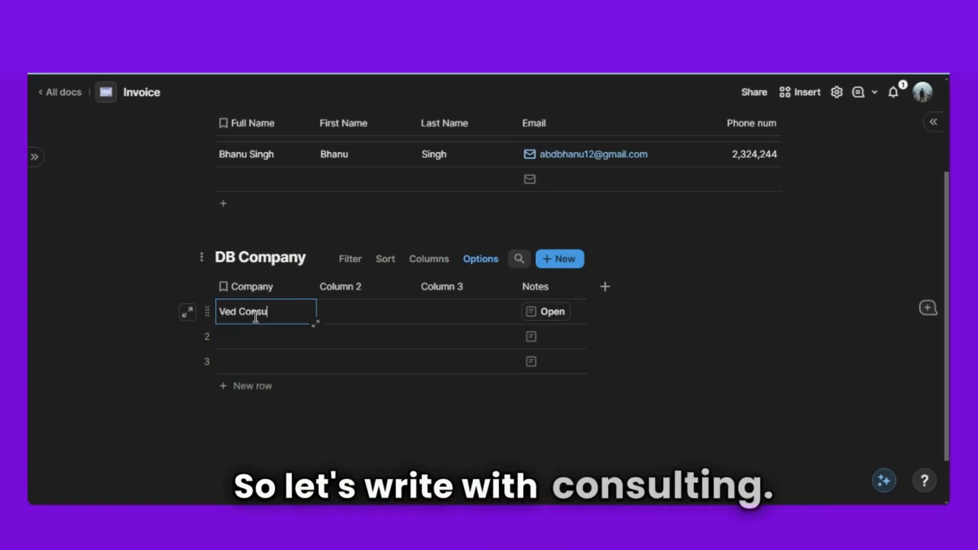
{"action": "type", "text": "lting"}
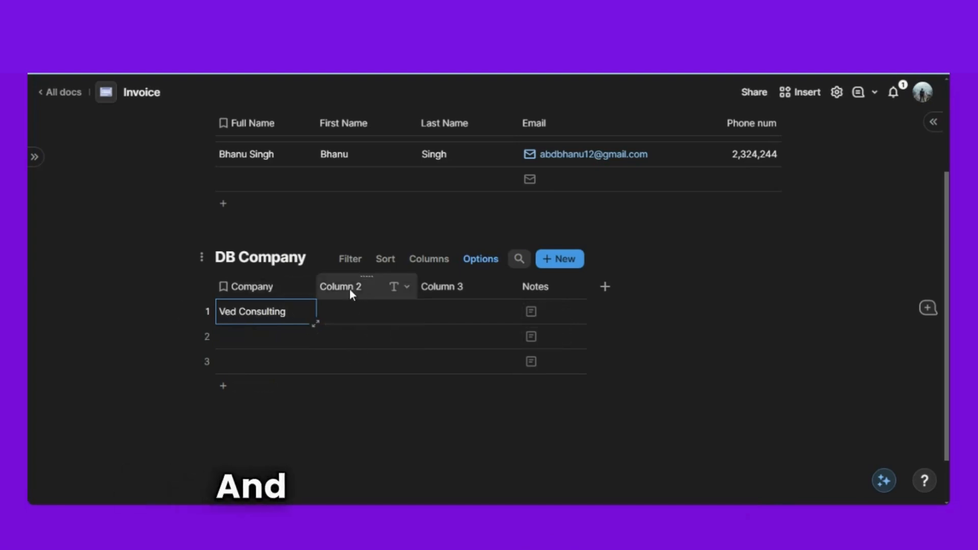
{"action": "left_click", "coordinate": [379, 427]}
- Delete the Notes column from DB Company
{"action": "left_click", "coordinate": [545, 275]}
{"action": "key", "text": "Delete"}
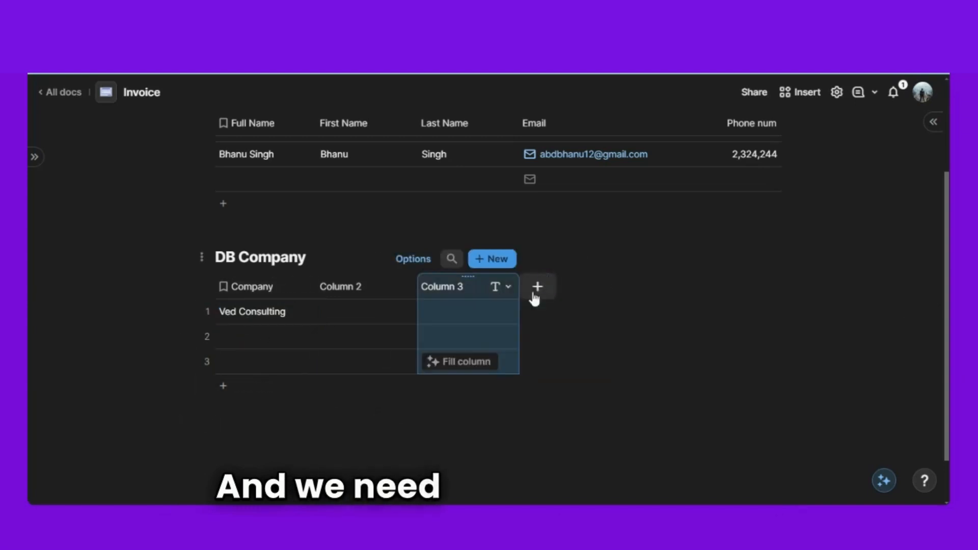
{"action": "left_click", "coordinate": [406, 442]}
{"action": "scroll", "coordinate": [408, 441], "scroll_direction": "up", "scroll_amount": 3}
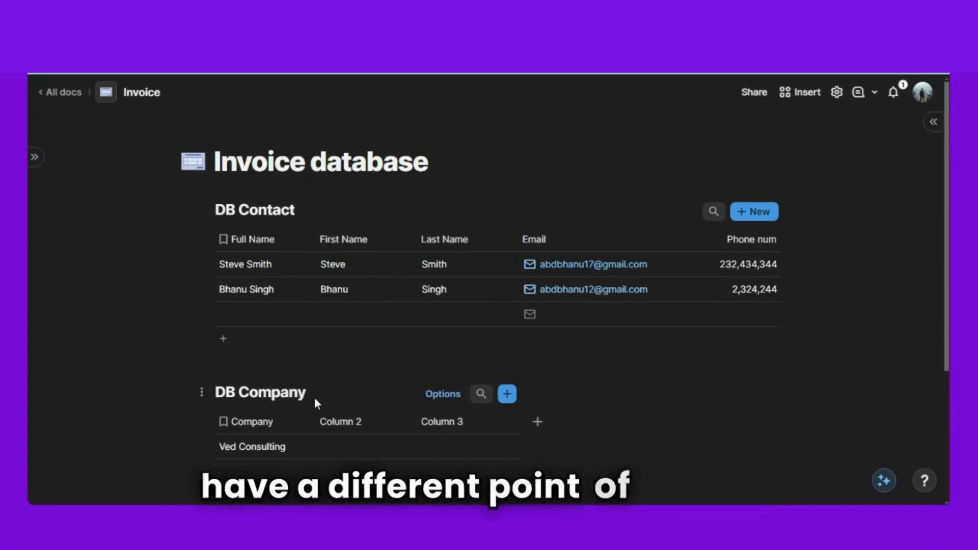
{"action": "scroll", "coordinate": [314, 397], "scroll_direction": "down", "scroll_amount": 2}
- Rename Column 2 in DB Company to Contacts
{"action": "left_click", "coordinate": [252, 387]}
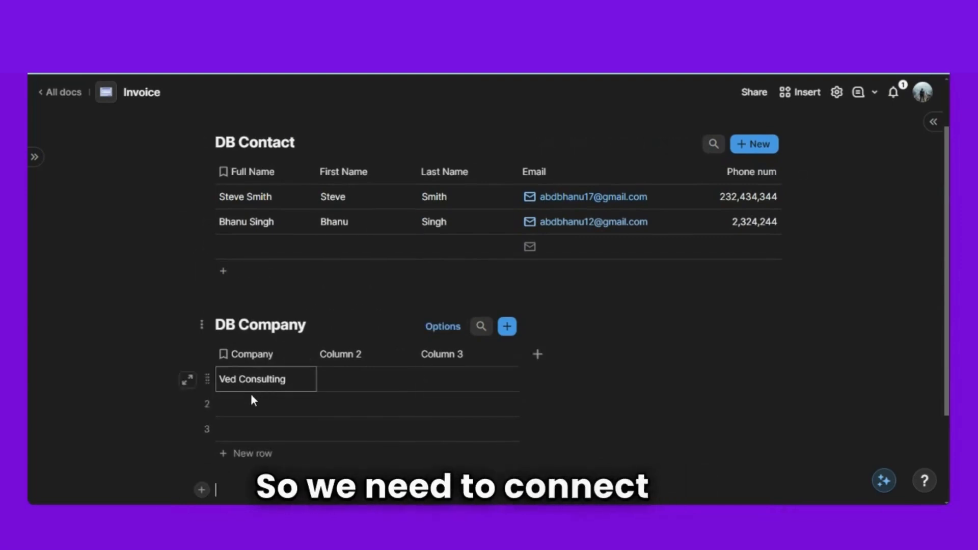
{"action": "double_click", "coordinate": [346, 353]}
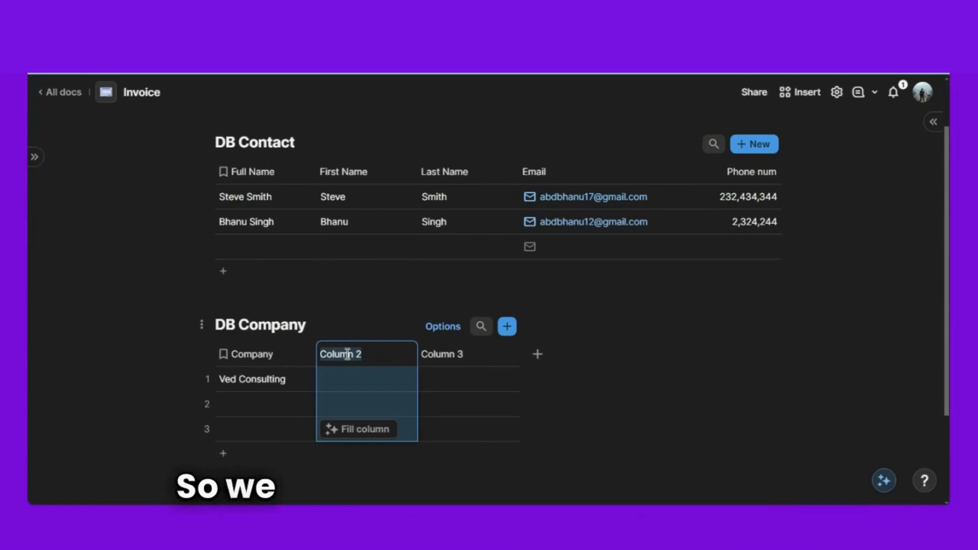
{"action": "type", "text": "Contacts"}
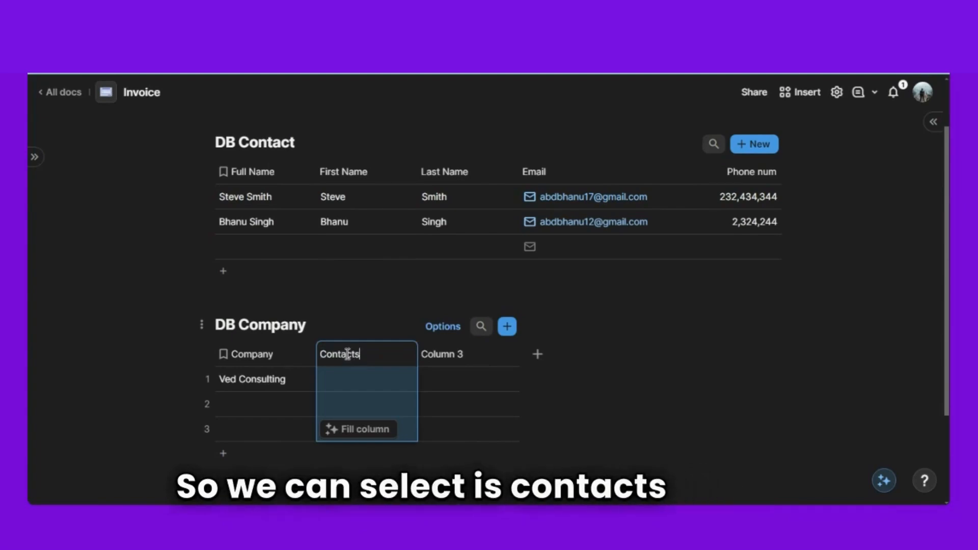
{"action": "scroll", "coordinate": [355, 348], "scroll_direction": "down", "scroll_amount": 1}
{"action": "scroll", "coordinate": [355, 348], "scroll_direction": "down", "scroll_amount": 1}
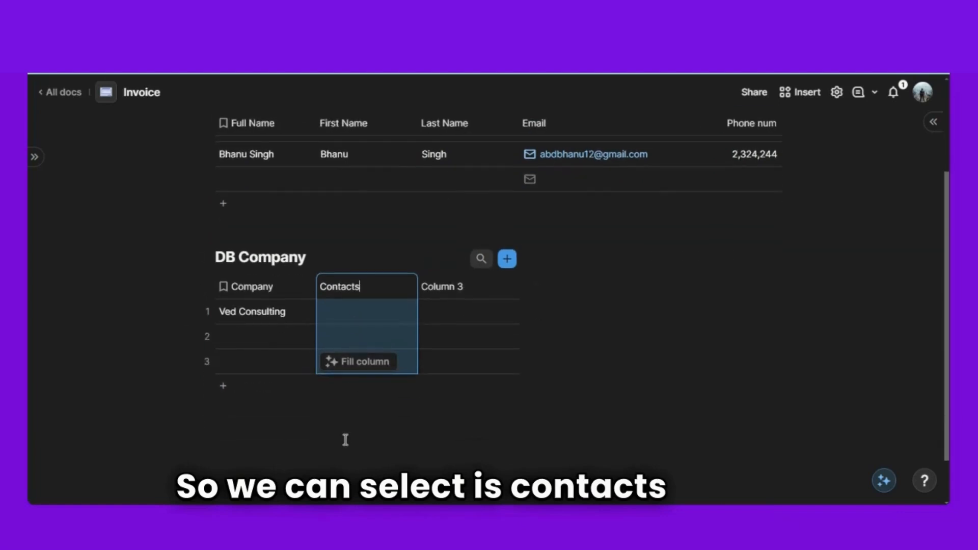
- Make Contacts a Relation column to DB Contact allowing multiple selections
{"action": "left_click", "coordinate": [395, 309]}
{"action": "left_click", "coordinate": [401, 286]}
{"action": "left_click", "coordinate": [444, 329]}
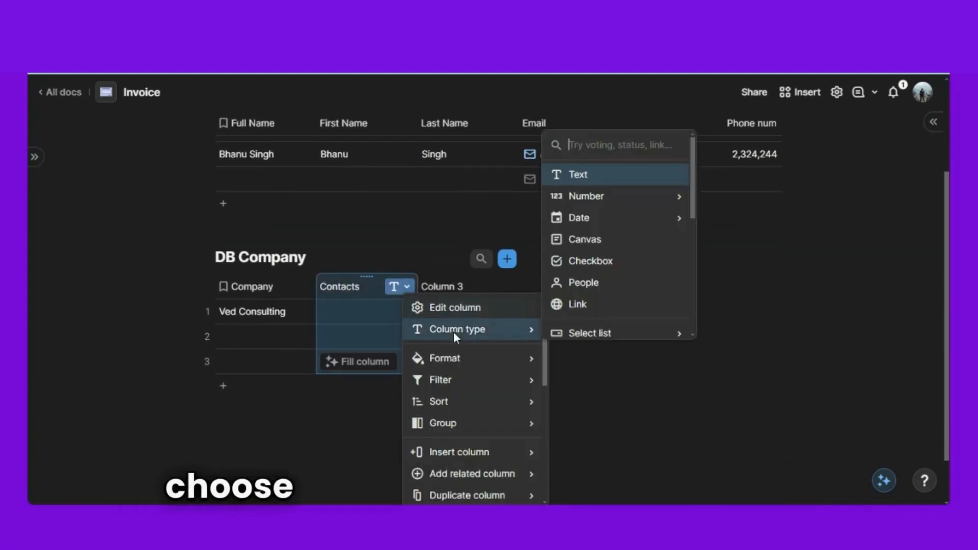
{"action": "type", "text": "re"}
{"action": "mouse_move", "coordinate": [637, 201]}
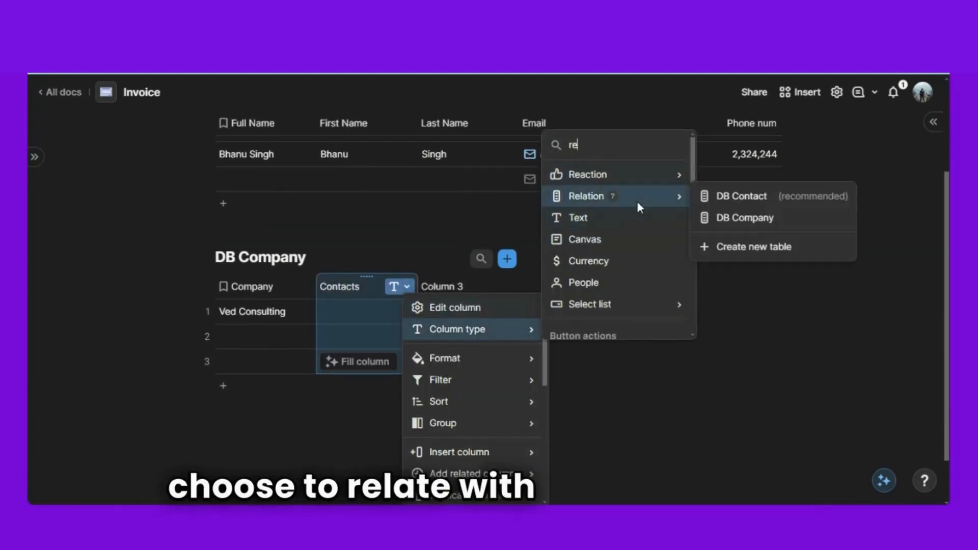
{"action": "left_click", "coordinate": [754, 200]}
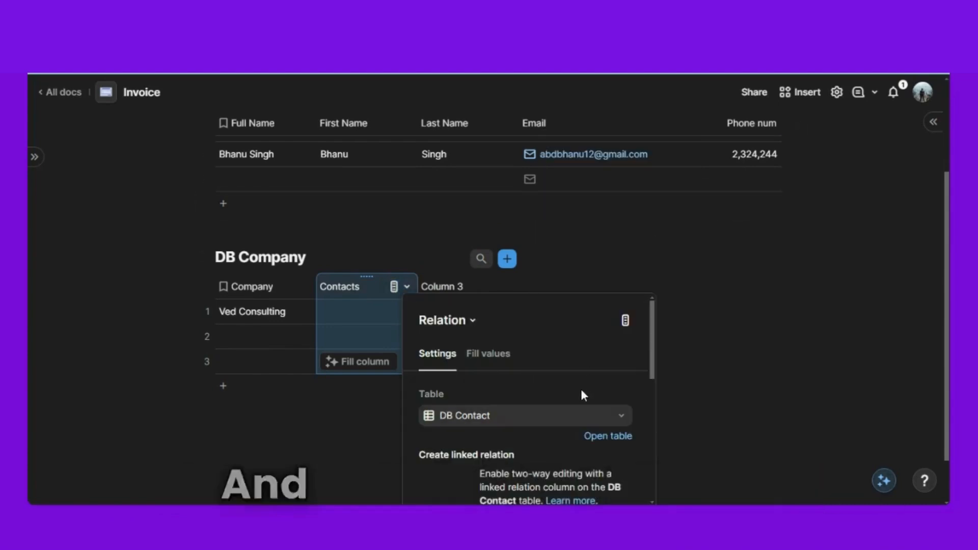
{"action": "scroll", "coordinate": [580, 389], "scroll_direction": "down", "scroll_amount": 3}
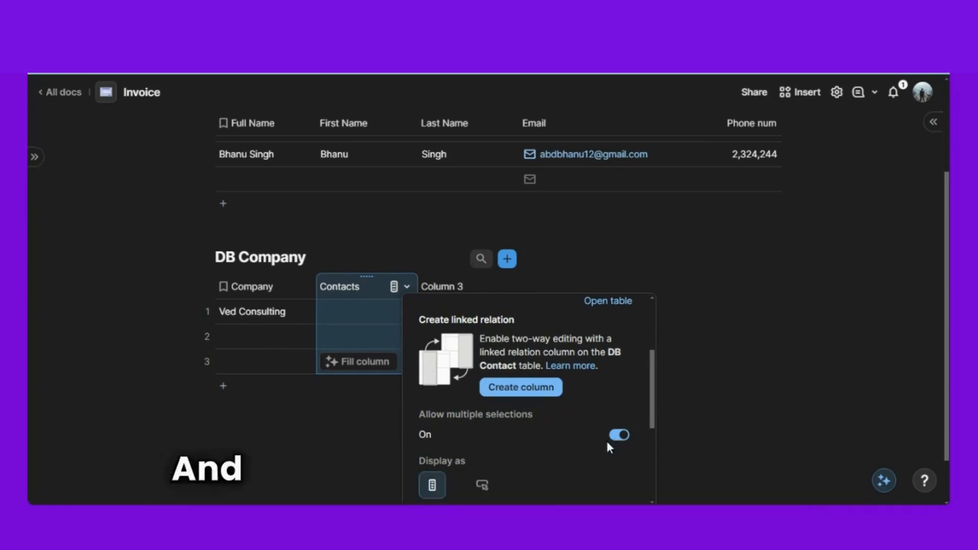
{"action": "left_click", "coordinate": [343, 455]}
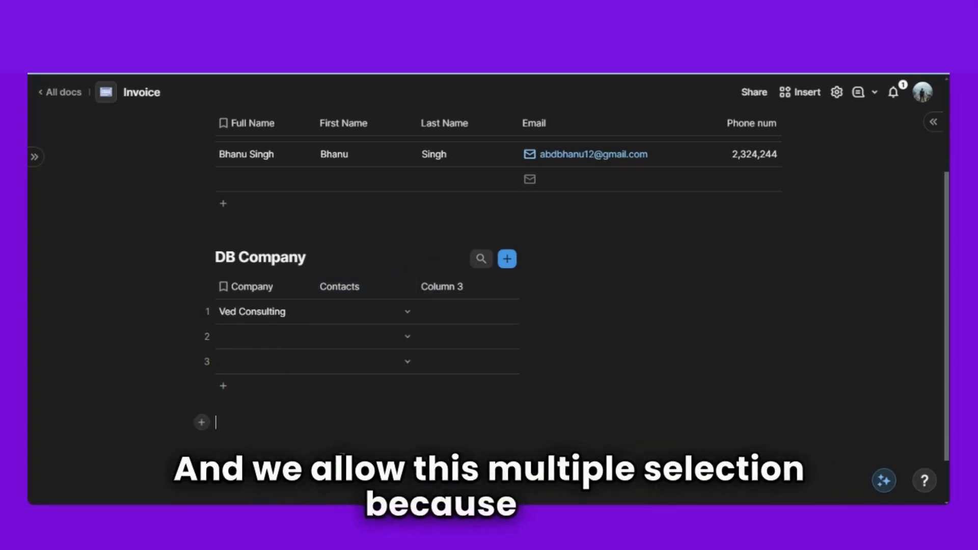
- Assign both contacts to Ved Consulting's Contacts cell
{"action": "scroll", "coordinate": [343, 454], "scroll_direction": "up", "scroll_amount": 1}
{"action": "left_click", "coordinate": [408, 380]}
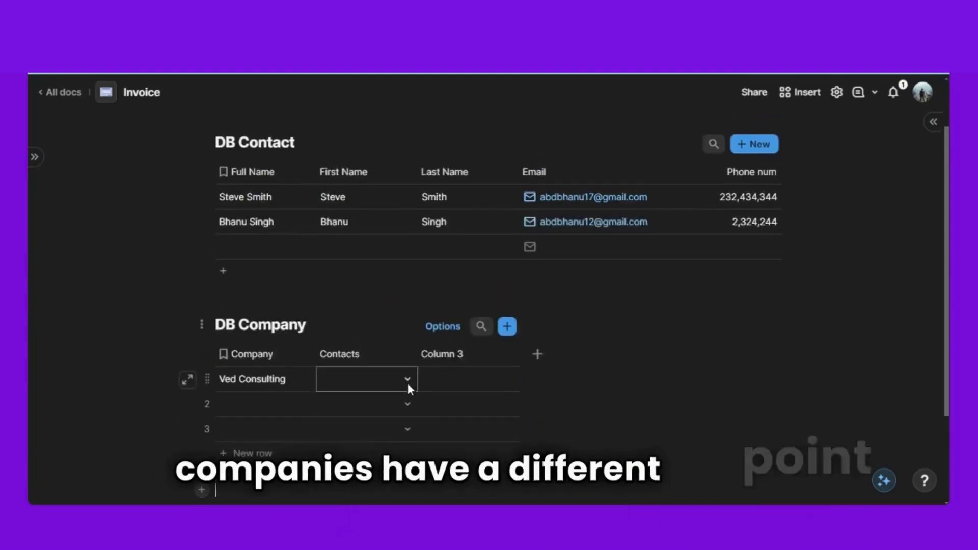
{"action": "left_click", "coordinate": [408, 380]}
{"action": "left_click", "coordinate": [402, 406]}
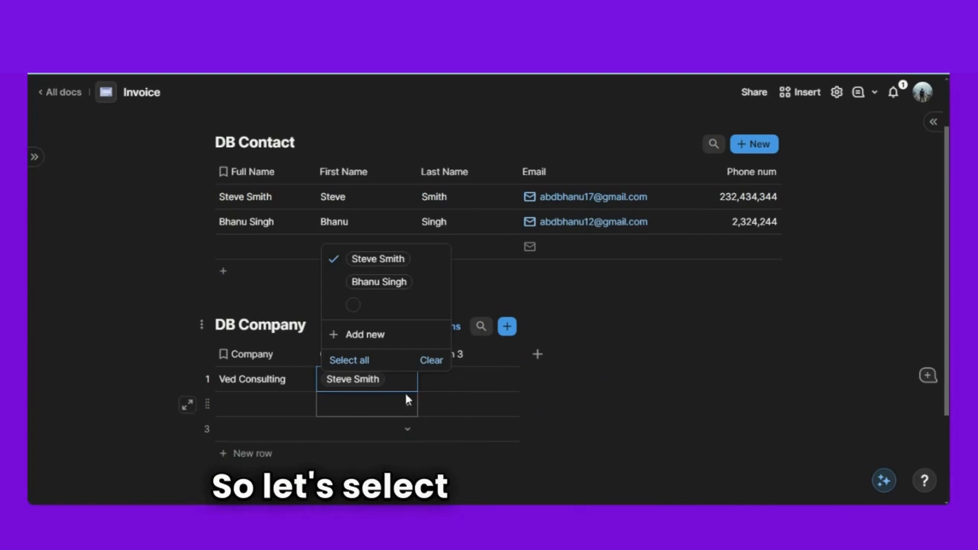
{"action": "left_click", "coordinate": [339, 281]}
{"action": "scroll", "coordinate": [373, 385], "scroll_direction": "down", "scroll_amount": 1}
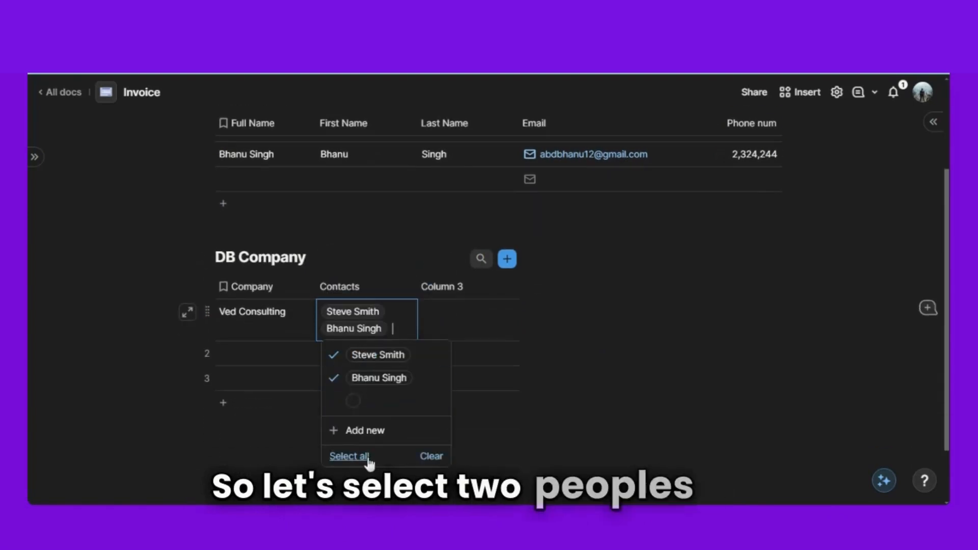
{"action": "left_click", "coordinate": [258, 464]}
{"action": "left_click", "coordinate": [465, 322]}
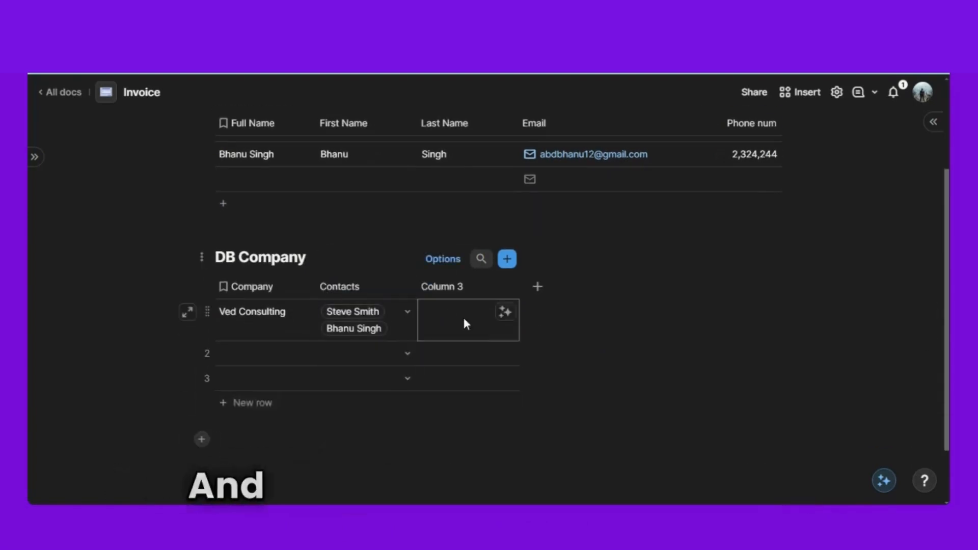
- Rename Column 3 to Billing Contact
{"action": "left_click", "coordinate": [451, 291]}
{"action": "left_click", "coordinate": [451, 291]}
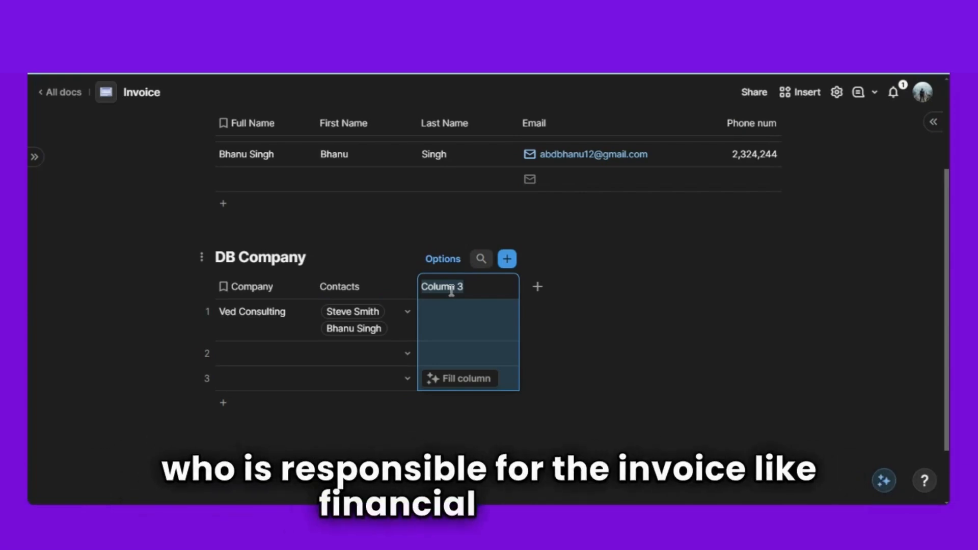
{"action": "type", "text": "B"}
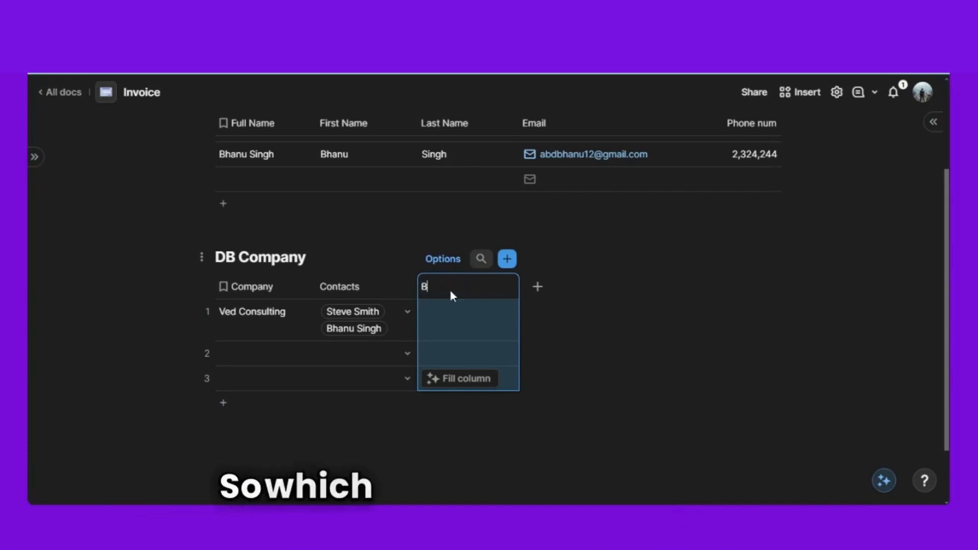
{"action": "type", "text": "illing "}
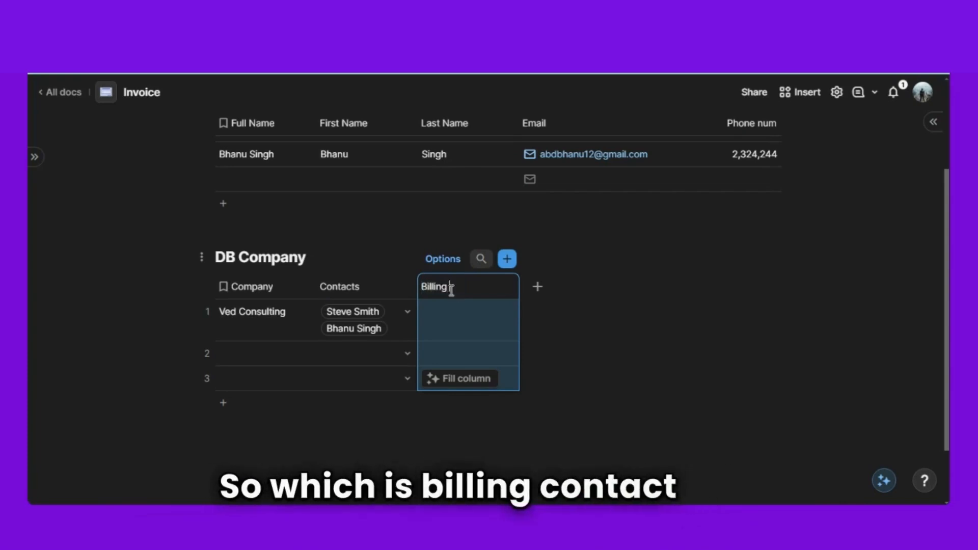
{"action": "type", "text": "Contact"}
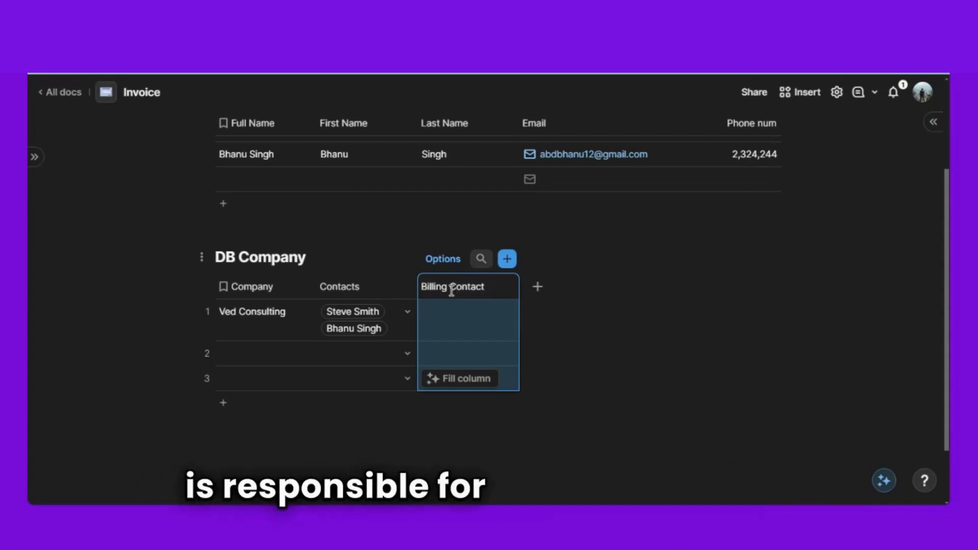
{"action": "scroll", "coordinate": [451, 291], "scroll_direction": "down", "scroll_amount": 2}
{"action": "left_click", "coordinate": [443, 421]}
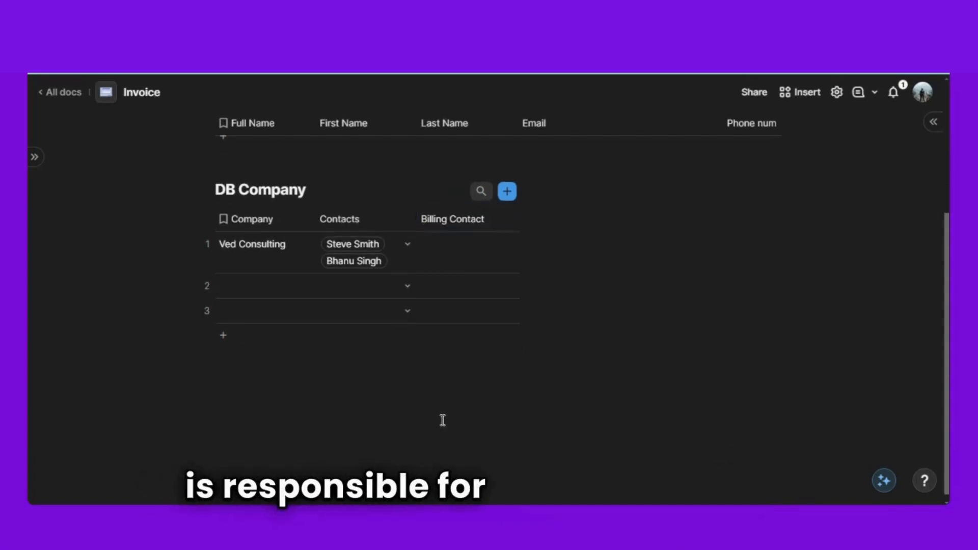
{"action": "scroll", "coordinate": [443, 420], "scroll_direction": "up", "scroll_amount": 4}
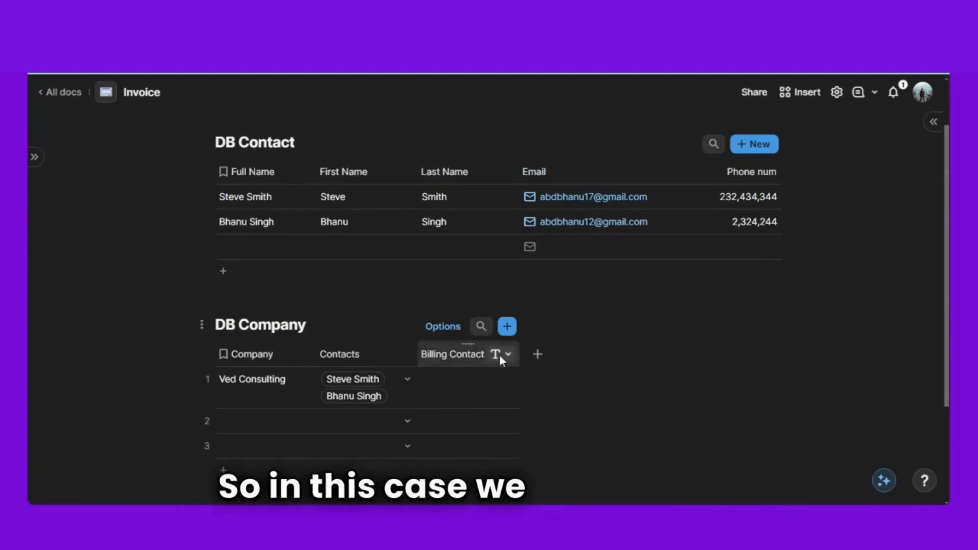
- Make Billing Contact a single-selection Relation column to DB Contact
{"action": "left_click", "coordinate": [500, 354]}
{"action": "mouse_move", "coordinate": [582, 115]}
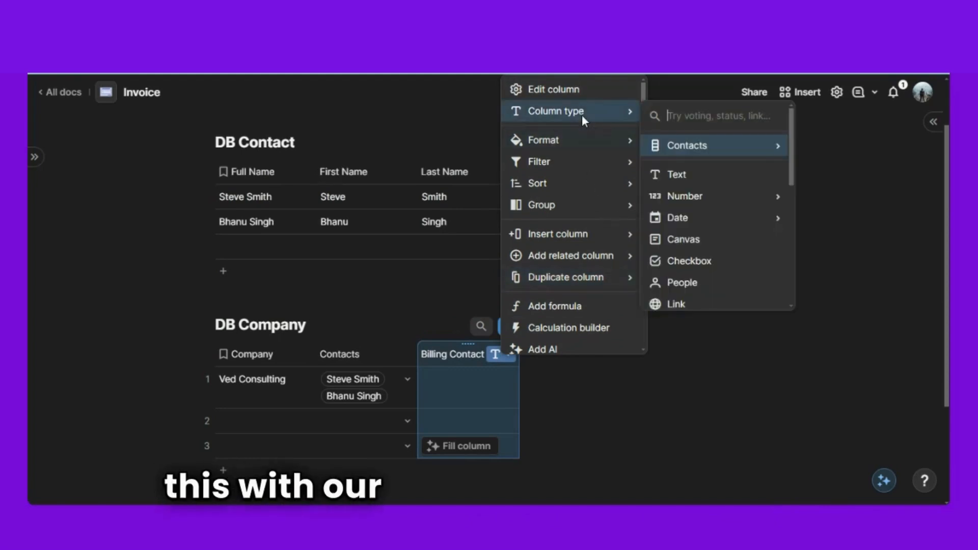
{"action": "type", "text": "re"}
{"action": "mouse_move", "coordinate": [729, 167]}
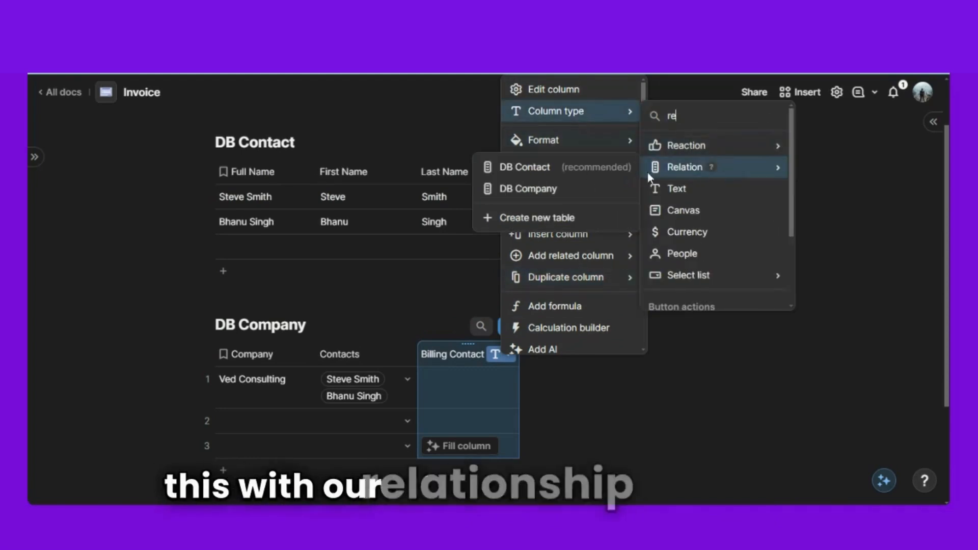
{"action": "left_click", "coordinate": [549, 173]}
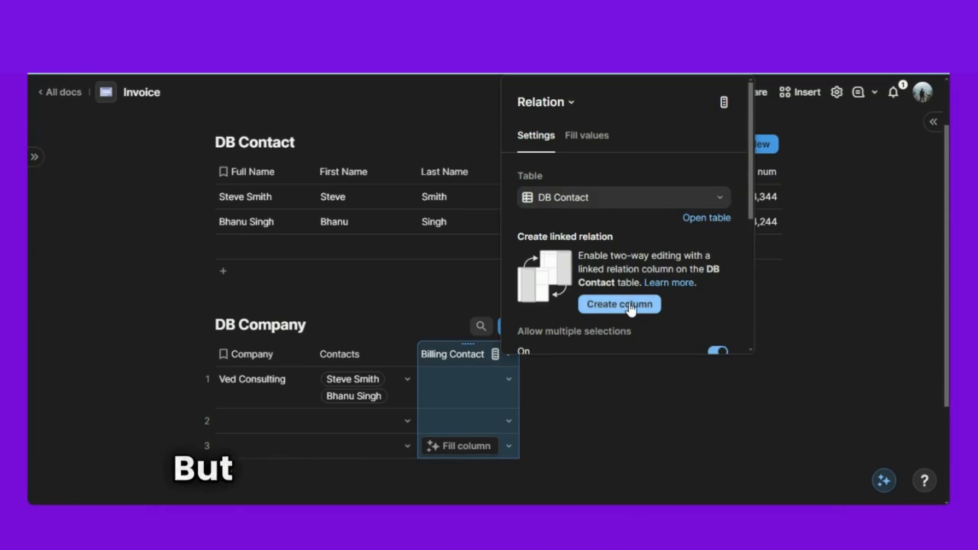
{"action": "scroll", "coordinate": [642, 300], "scroll_direction": "down", "scroll_amount": 2}
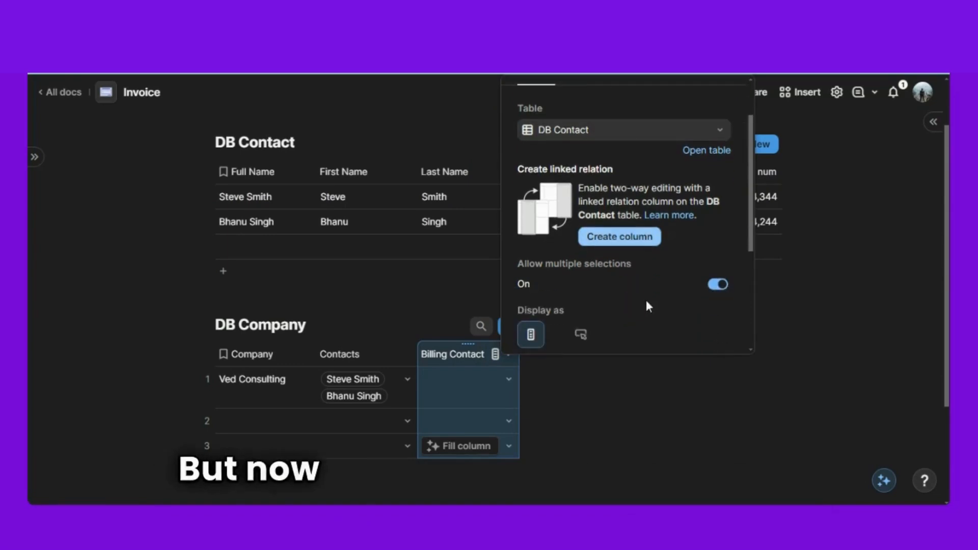
{"action": "left_click", "coordinate": [715, 286]}
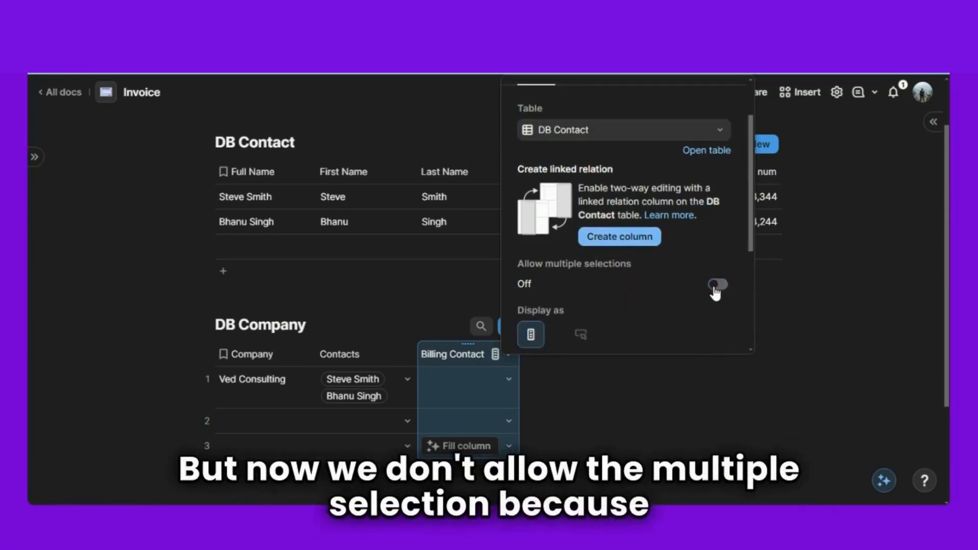
{"action": "left_click", "coordinate": [352, 305]}
- Set Ved Consulting's billing contact to the first contact in the list
{"action": "scroll", "coordinate": [433, 339], "scroll_direction": "down", "scroll_amount": 3}
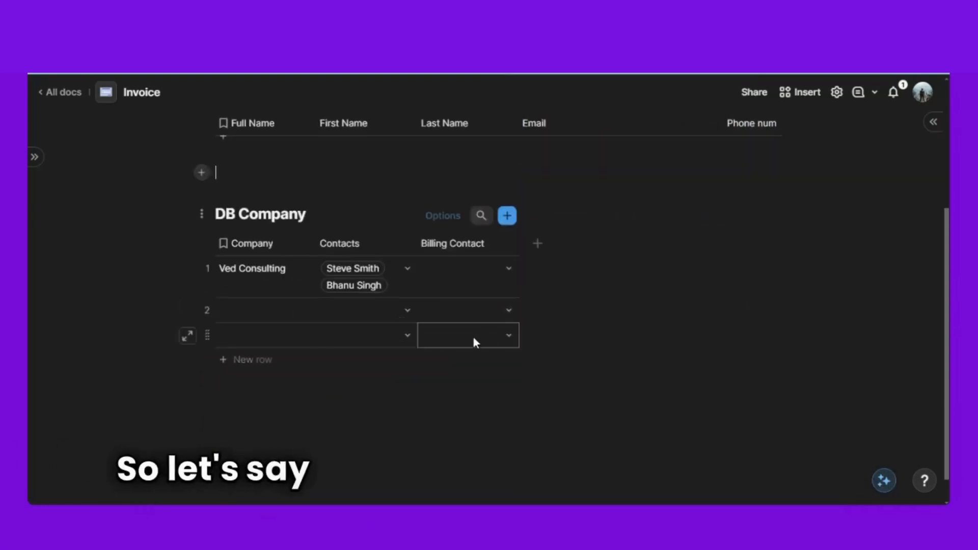
{"action": "left_click", "coordinate": [509, 268]}
{"action": "left_click", "coordinate": [496, 321]}
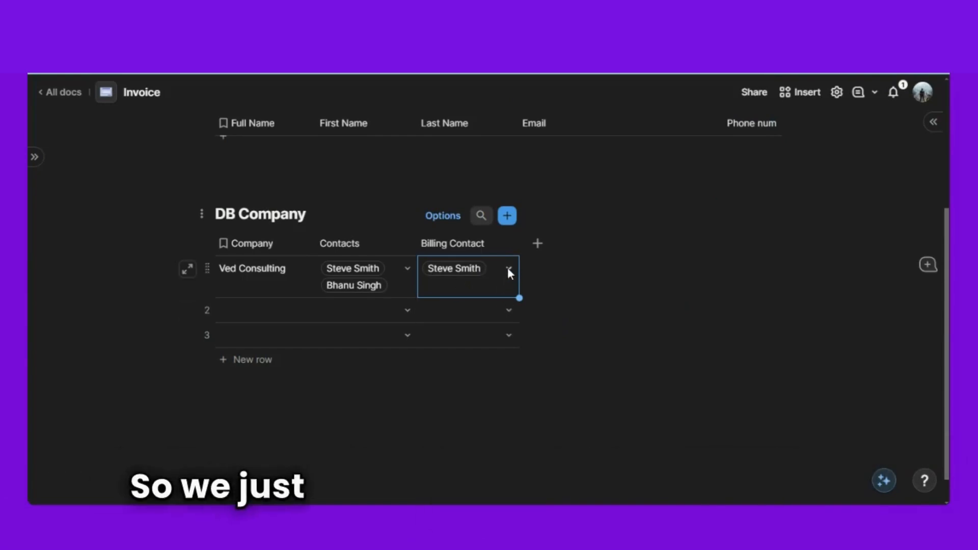
- Delete the empty line between the two tables and place the cursor below DB Company
{"action": "scroll", "coordinate": [346, 422], "scroll_direction": "up", "scroll_amount": 1}
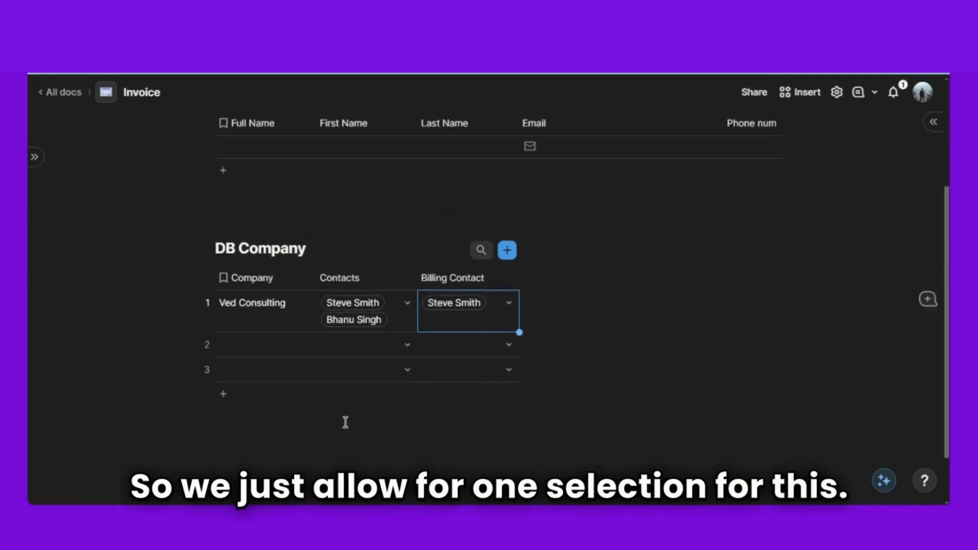
{"action": "scroll", "coordinate": [345, 422], "scroll_direction": "up", "scroll_amount": 3}
{"action": "left_click", "coordinate": [241, 311]}
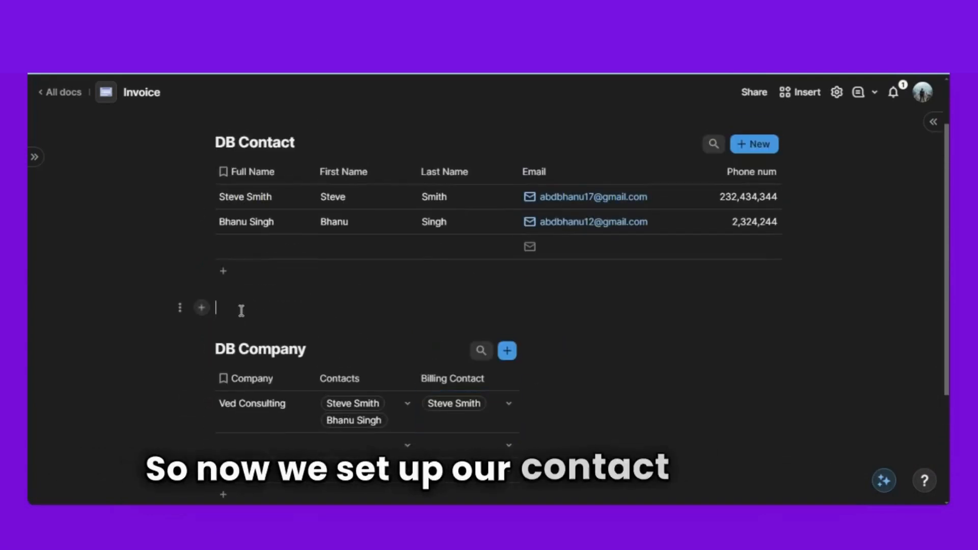
{"action": "key", "text": "BackSpace"}
{"action": "scroll", "coordinate": [241, 311], "scroll_direction": "down", "scroll_amount": 4}
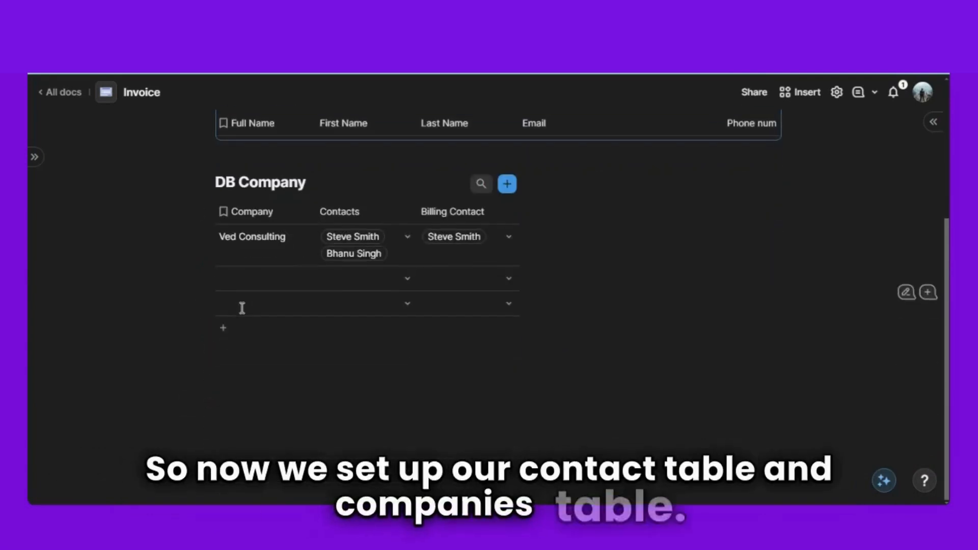
{"action": "left_click", "coordinate": [250, 379]}
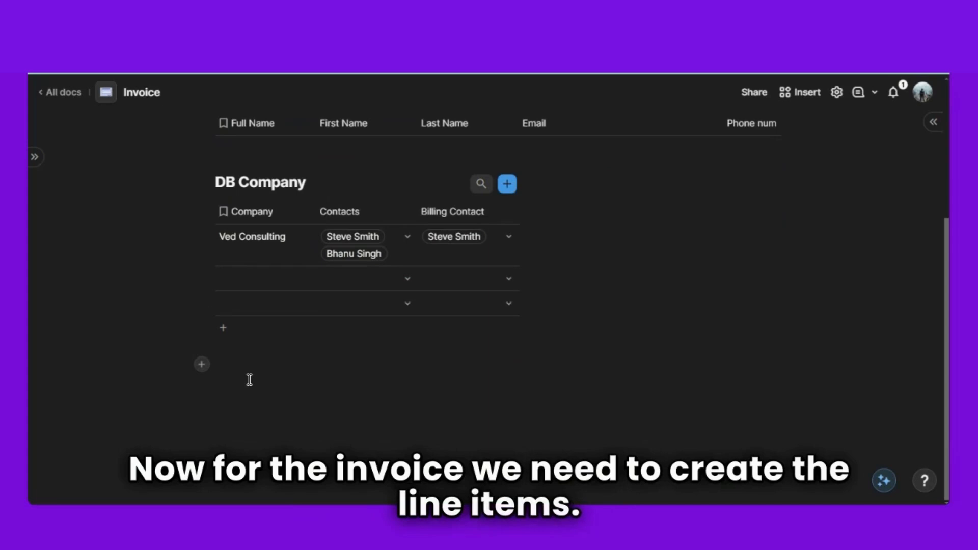
- Insert a blank table titled 'DB Line Item' using /table
{"action": "type", "text": "/tab"}
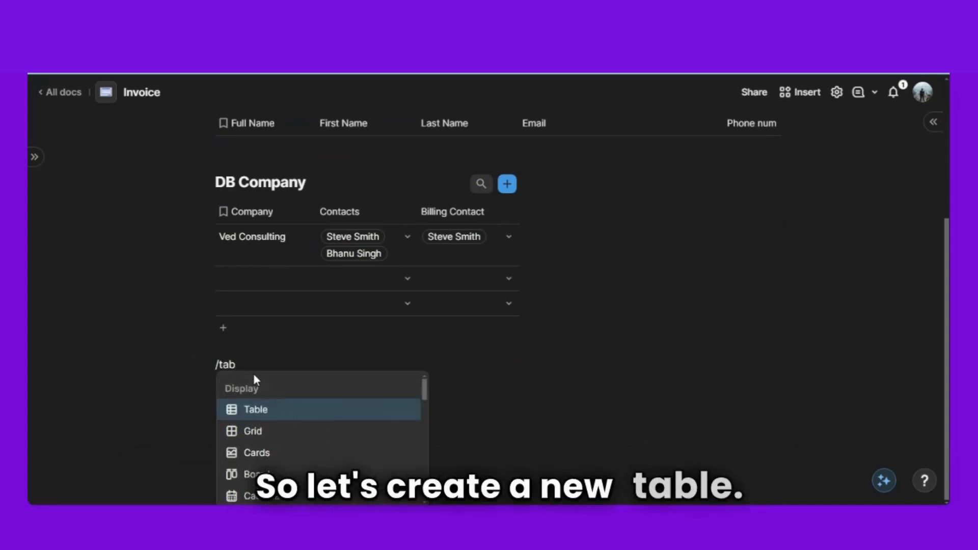
{"action": "left_click", "coordinate": [281, 412]}
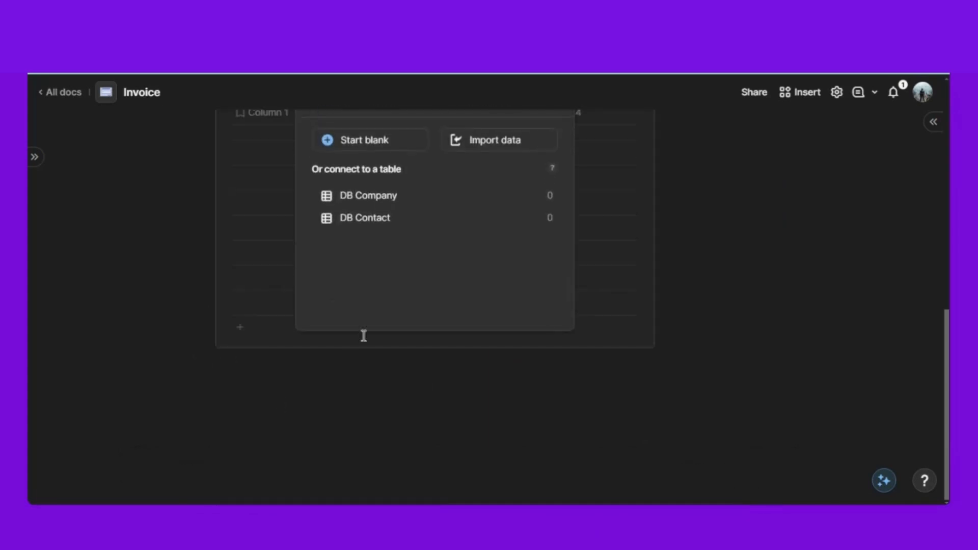
{"action": "left_click", "coordinate": [371, 152]}
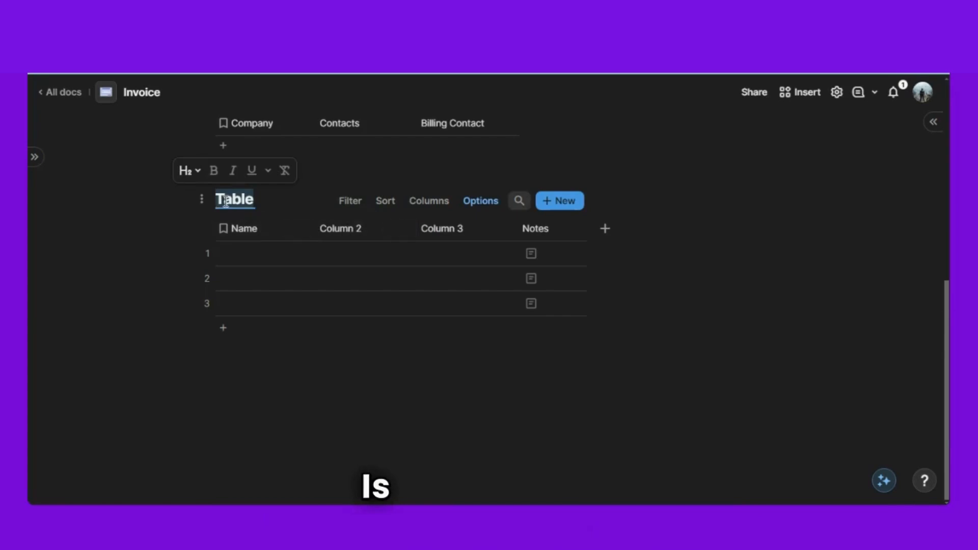
{"action": "type", "text": "DB Lin"}
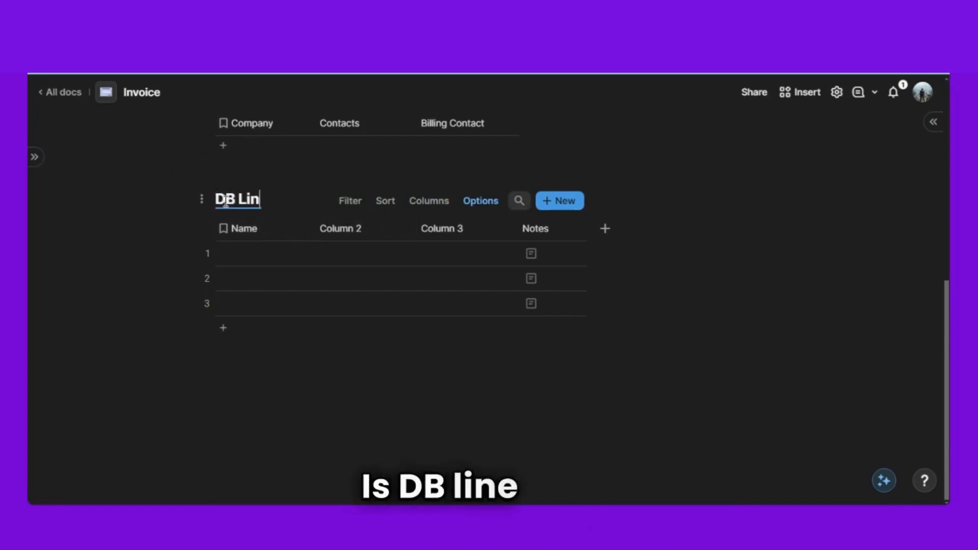
{"action": "type", "text": "e Item"}
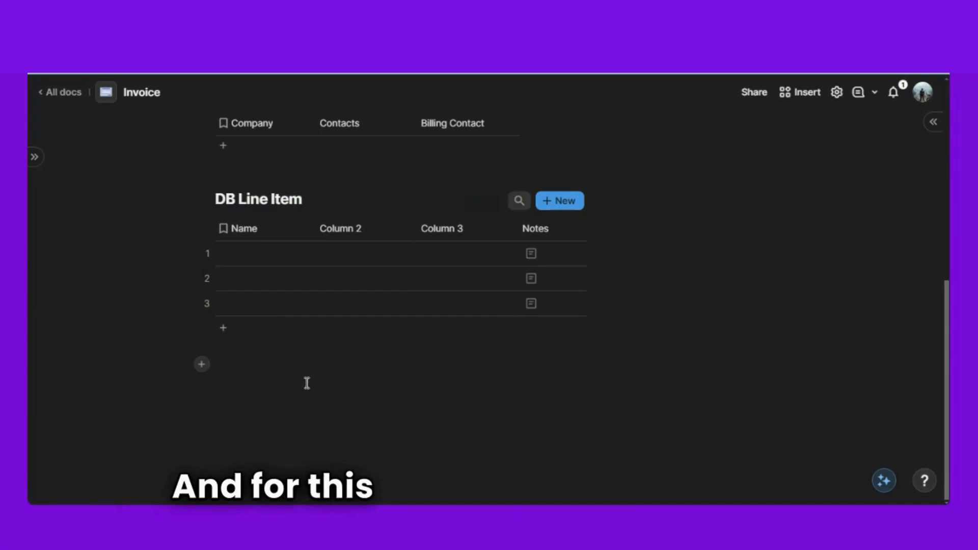
- Rename the table's first two columns to 'Line item ID' and 'Service'
{"action": "double_click", "coordinate": [246, 230]}
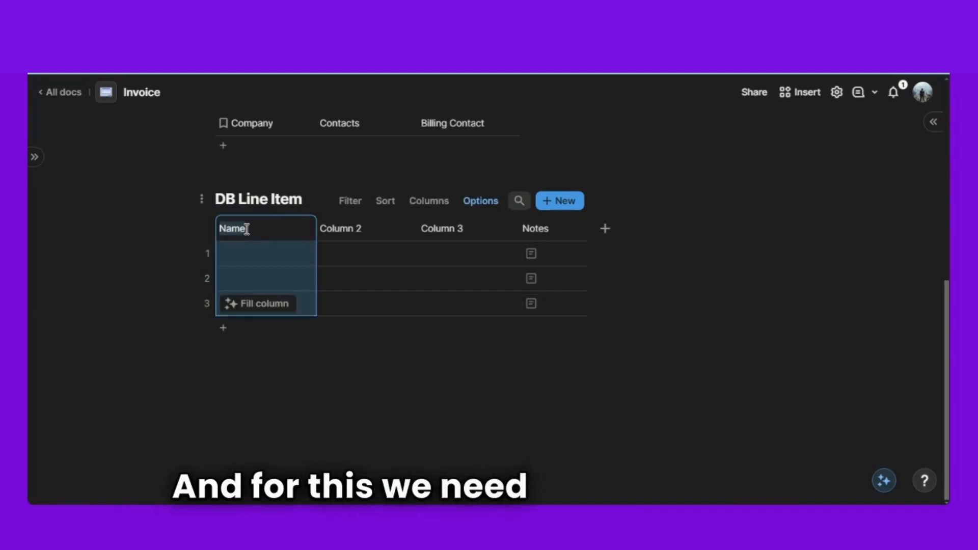
{"action": "type", "text": "Line"}
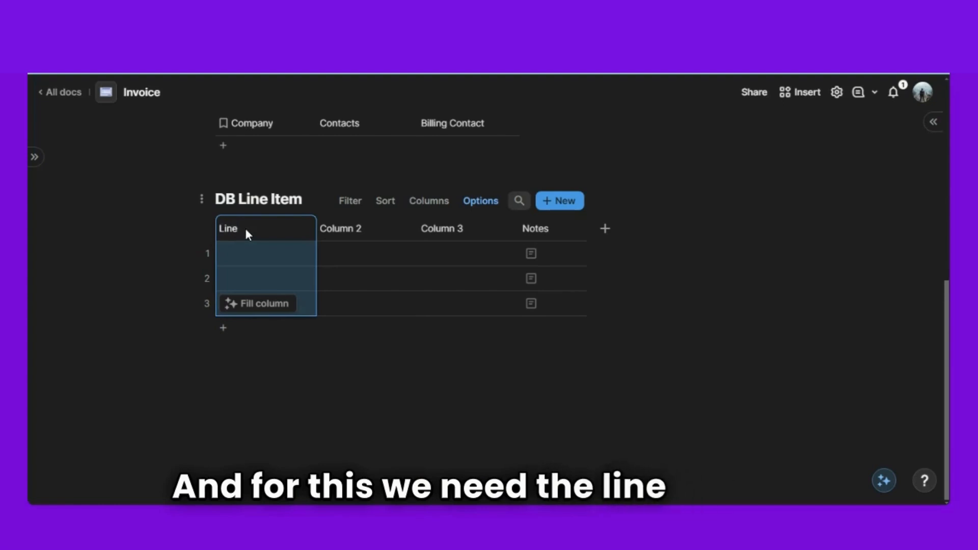
{"action": "type", "text": " item ID"}
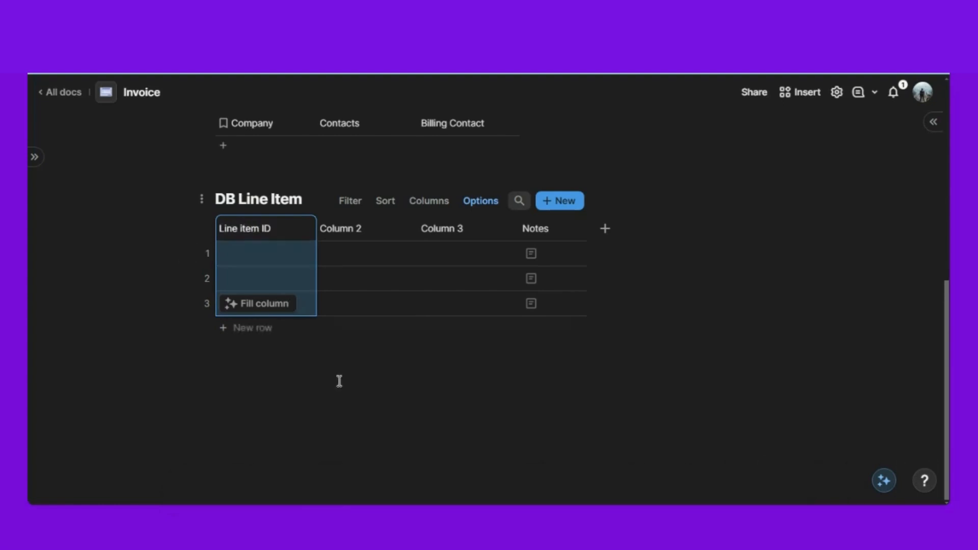
{"action": "left_click", "coordinate": [340, 381]}
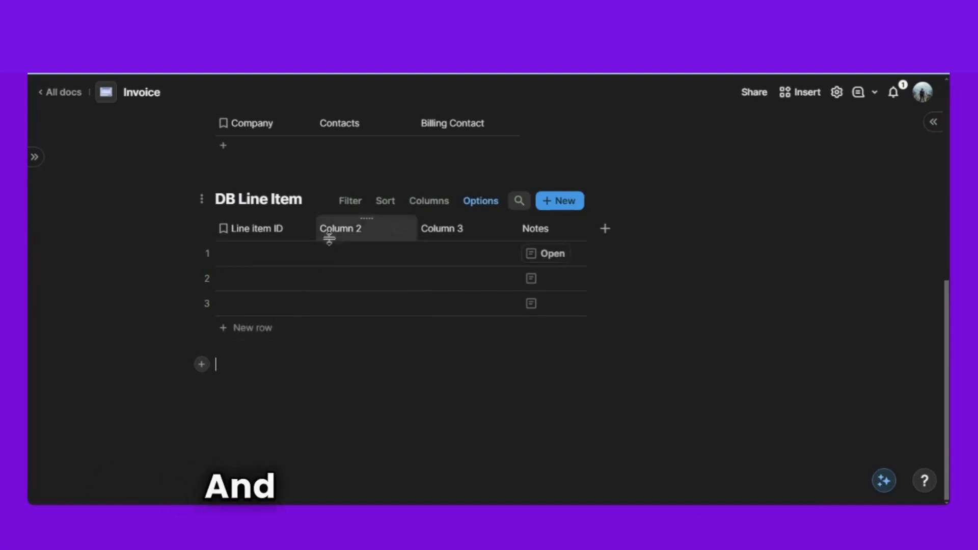
{"action": "left_click", "coordinate": [353, 229]}
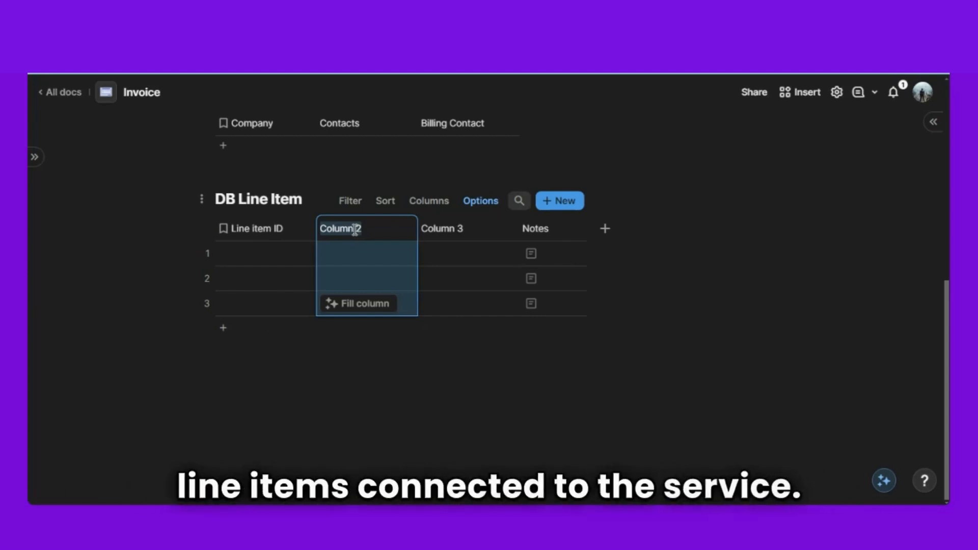
{"action": "type", "text": "Ser"}
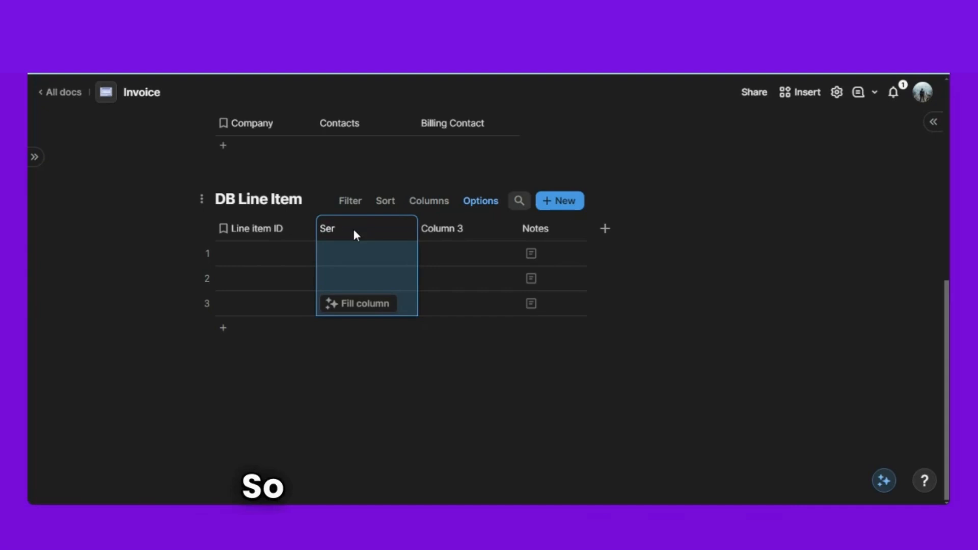
{"action": "type", "text": "cice"}
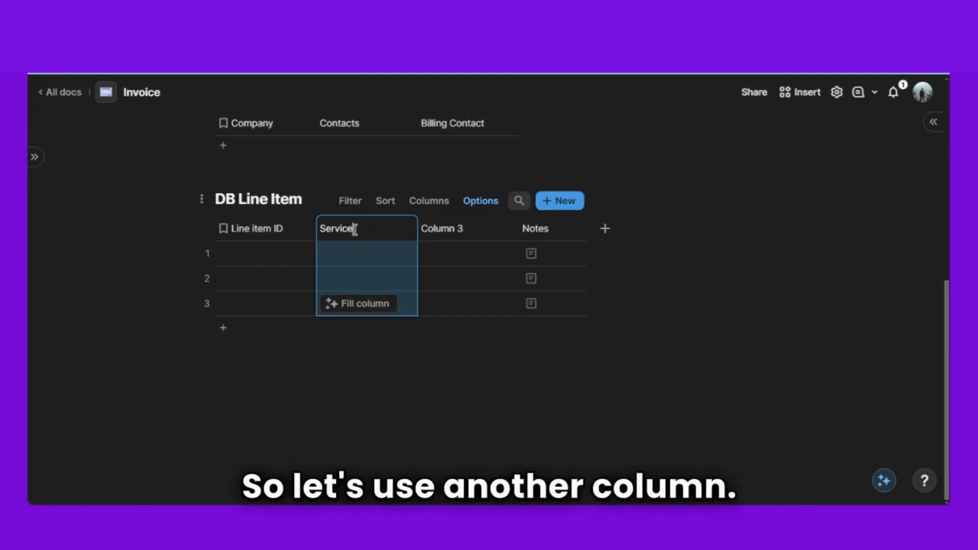
{"action": "left_click", "coordinate": [380, 383]}
{"action": "left_click", "coordinate": [377, 399]}
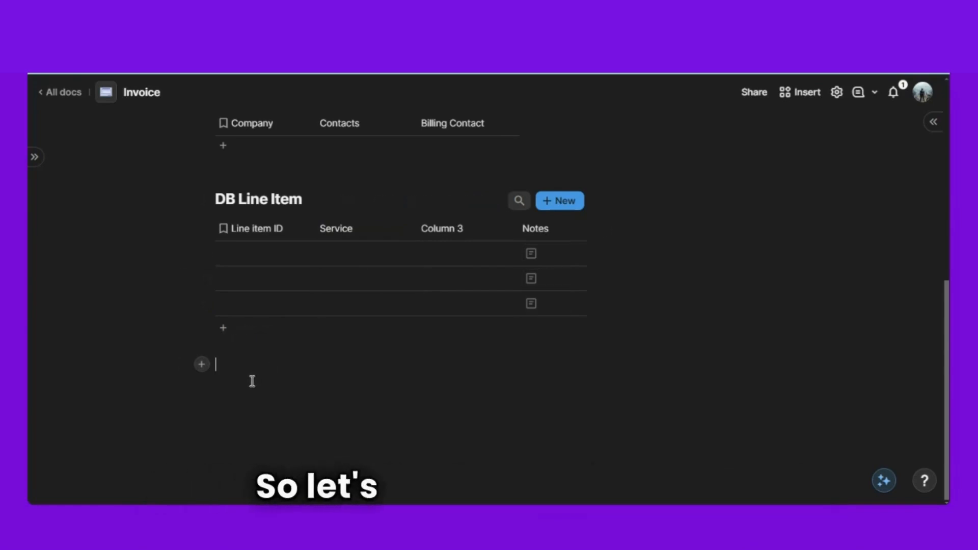
- Add a blank table titled 'DB Service' below DB Line Item
{"action": "type", "text": "/tab"}
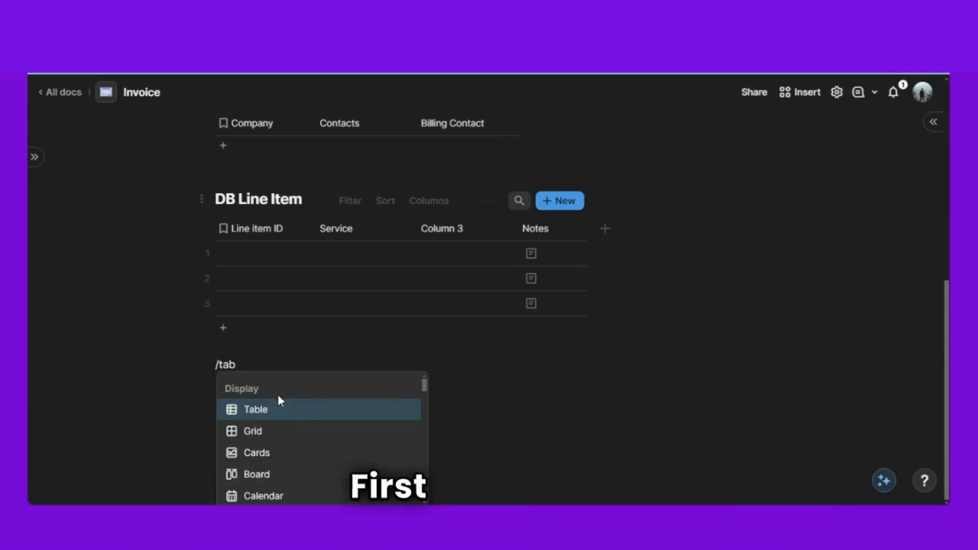
{"action": "left_click", "coordinate": [265, 415]}
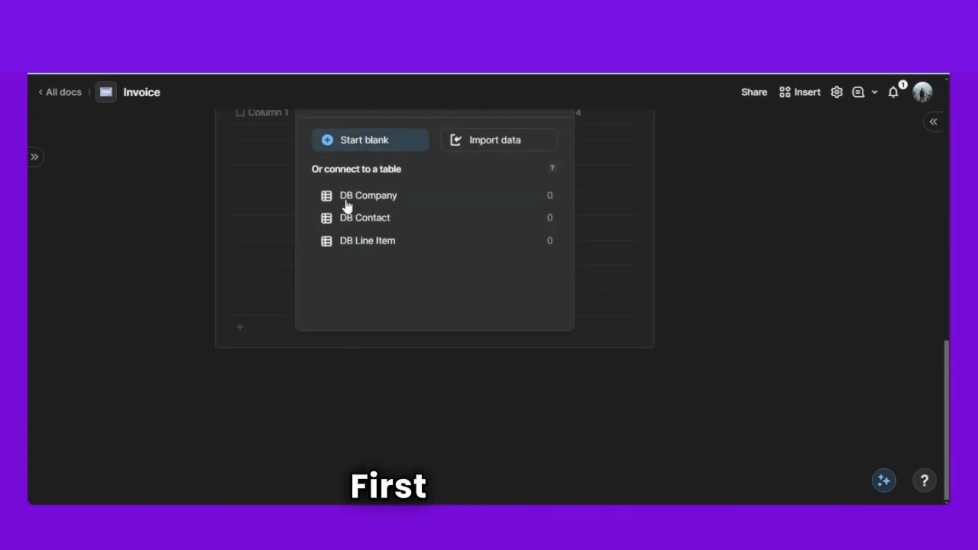
{"action": "left_click", "coordinate": [365, 140]}
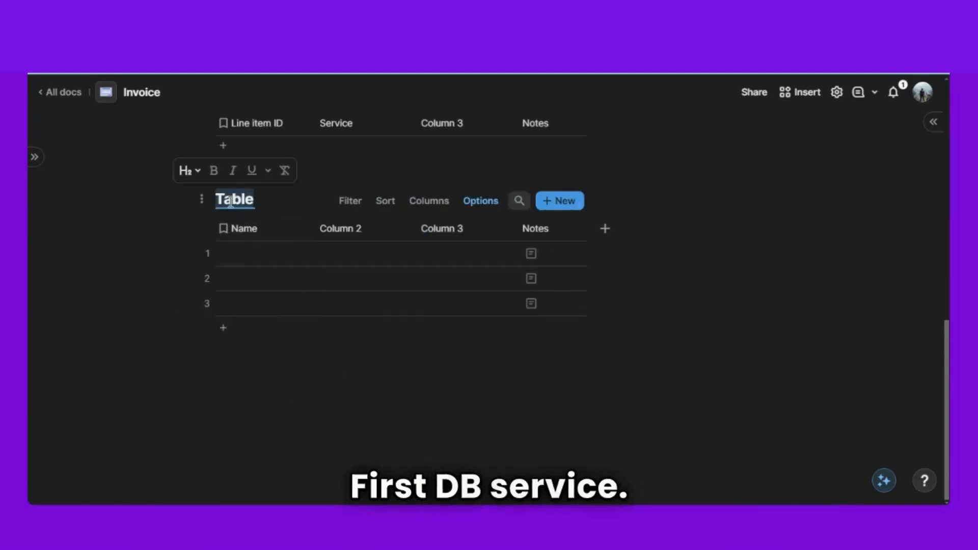
{"action": "type", "text": "D"}
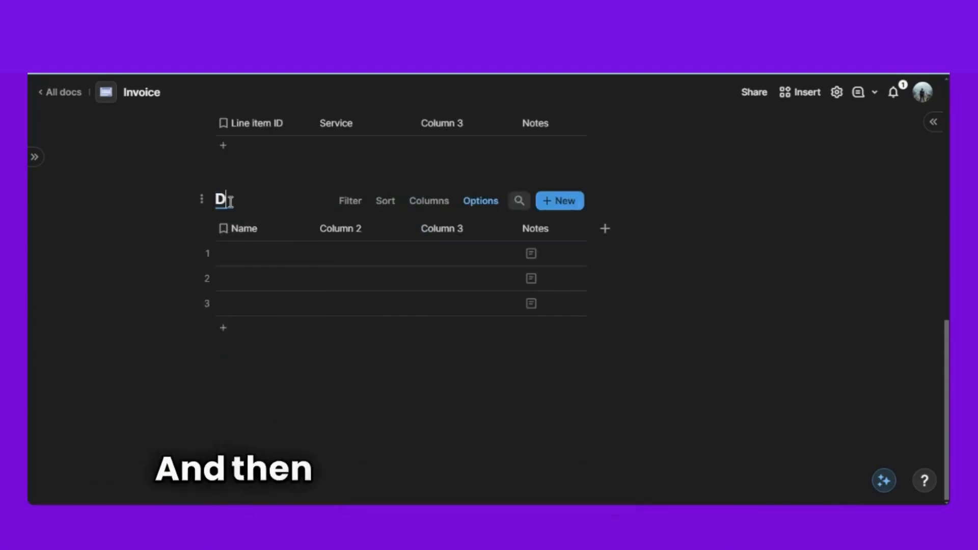
{"action": "type", "text": "B Servi"}
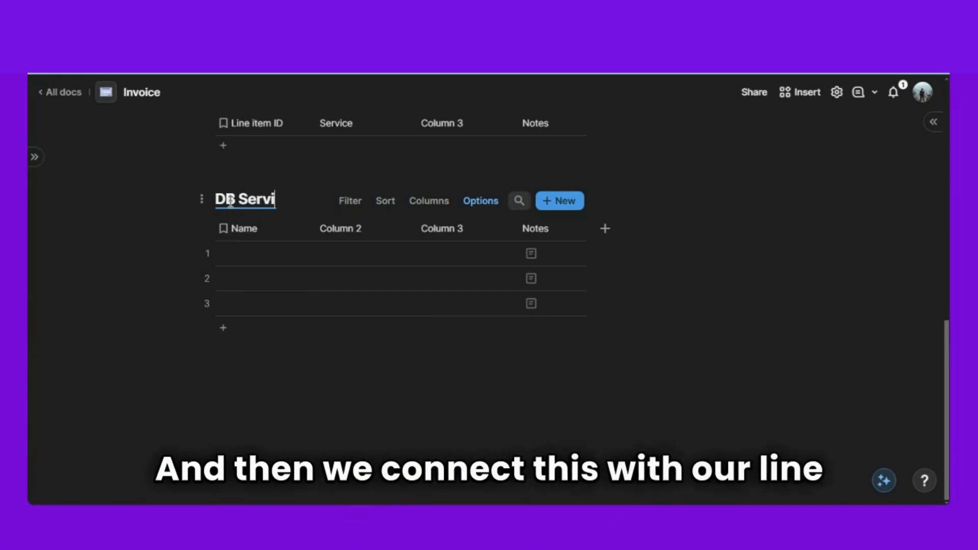
{"action": "type", "text": "ce"}
- Make DB Line Item's Service column a single-selection relation to DB Service
{"action": "scroll", "coordinate": [290, 194], "scroll_direction": "up", "scroll_amount": 3}
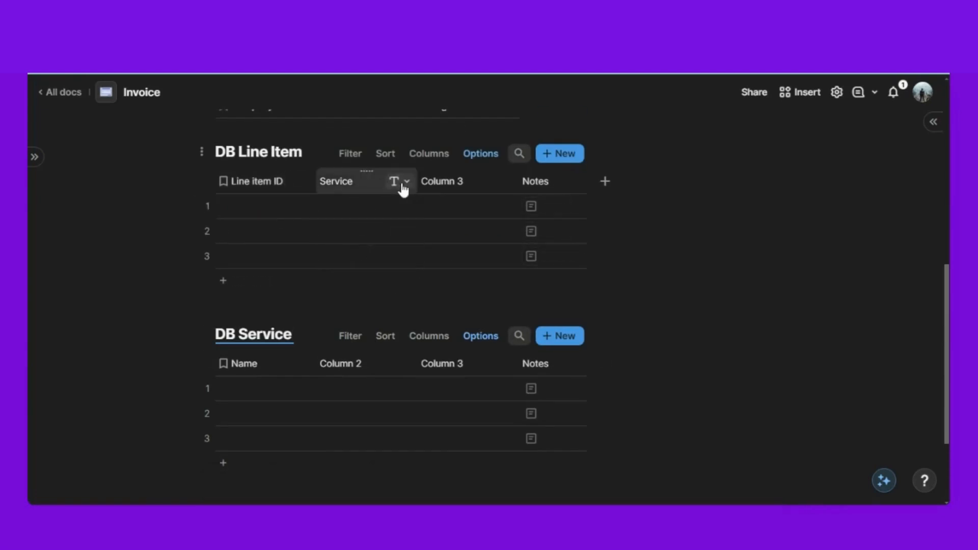
{"action": "left_click", "coordinate": [406, 182]}
{"action": "mouse_move", "coordinate": [463, 221]}
{"action": "type", "text": "re"}
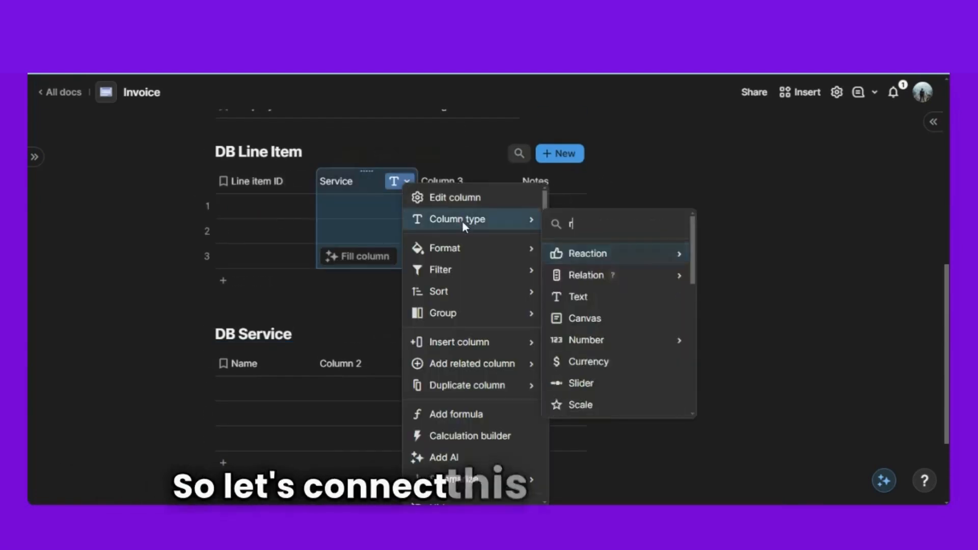
{"action": "mouse_move", "coordinate": [618, 282]}
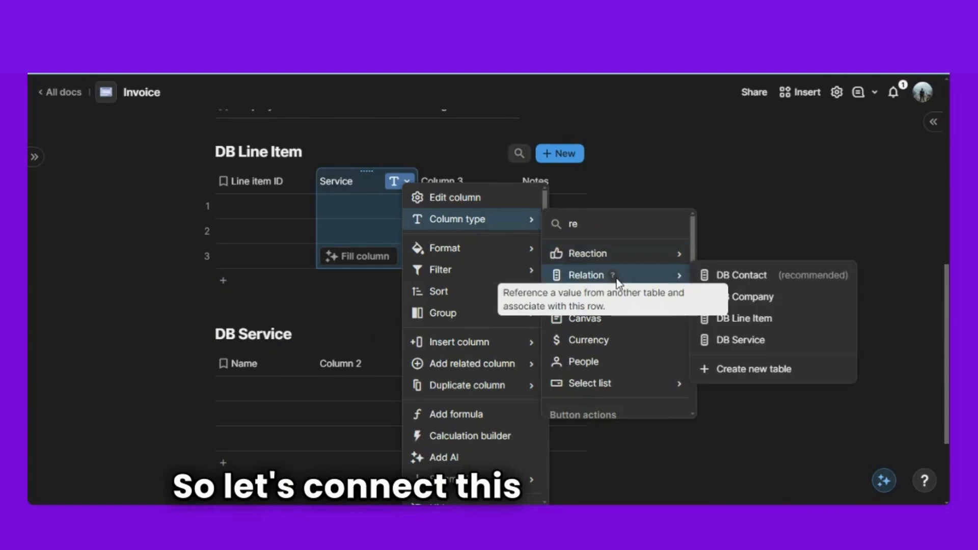
{"action": "left_click", "coordinate": [749, 339]}
{"action": "scroll", "coordinate": [524, 302], "scroll_direction": "down", "scroll_amount": 3}
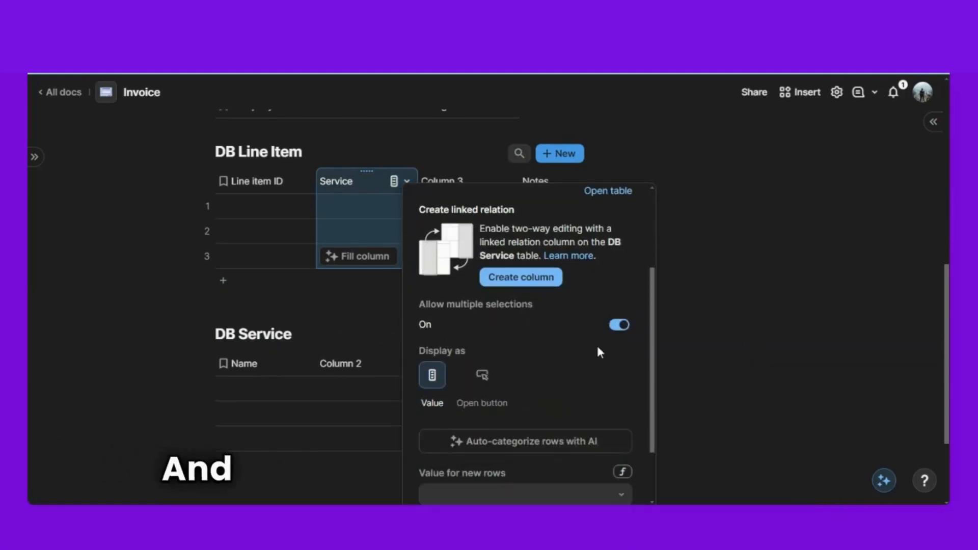
{"action": "left_click", "coordinate": [619, 324]}
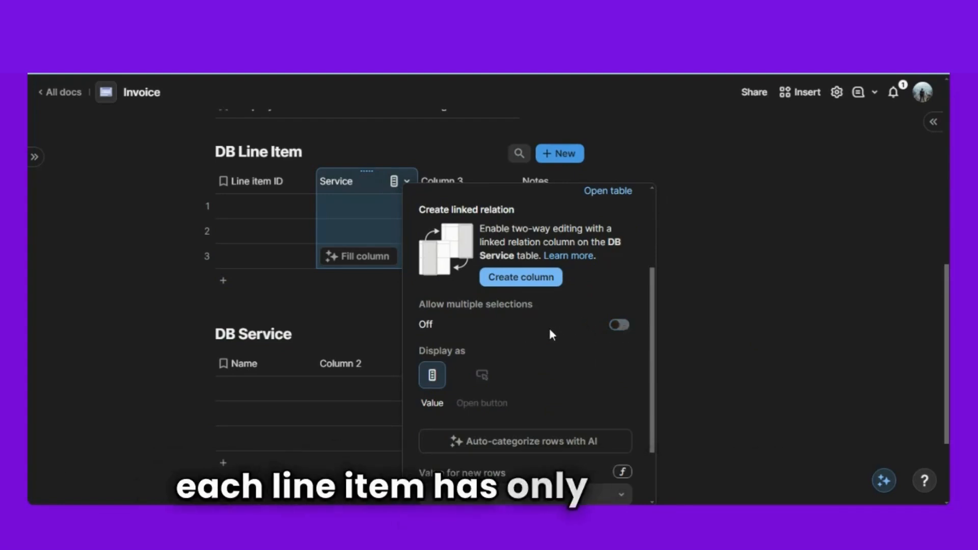
{"action": "scroll", "coordinate": [488, 340], "scroll_direction": "down", "scroll_amount": 2}
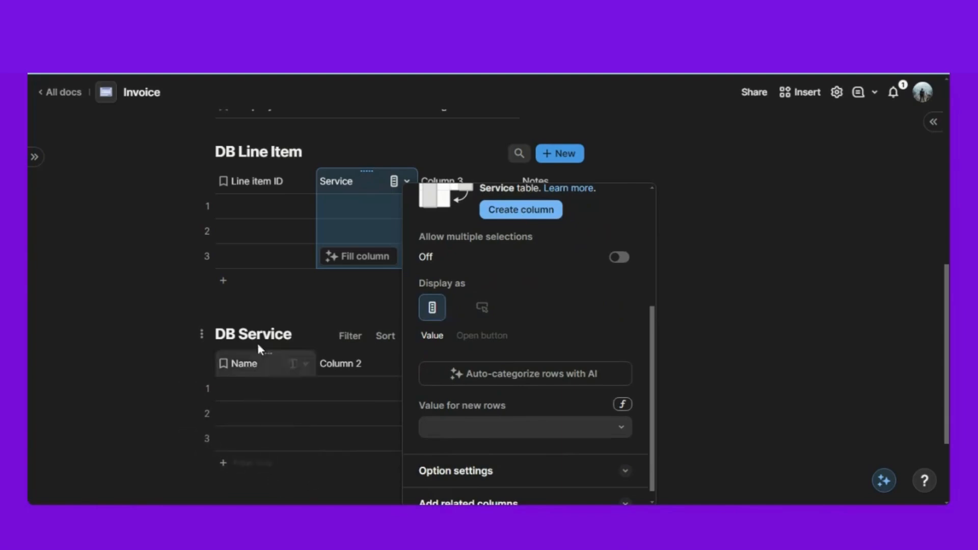
{"action": "left_click", "coordinate": [270, 308]}
{"action": "scroll", "coordinate": [269, 306], "scroll_direction": "down", "scroll_amount": 2}
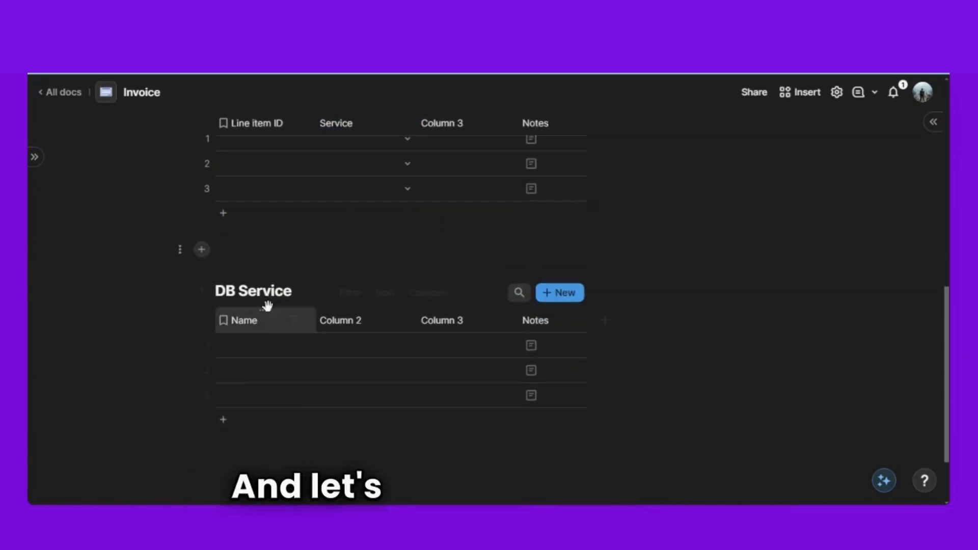
- Enter Service 1, Service 2 and Service 3 as DB Service names, then select Column 2
{"action": "left_click", "coordinate": [260, 347]}
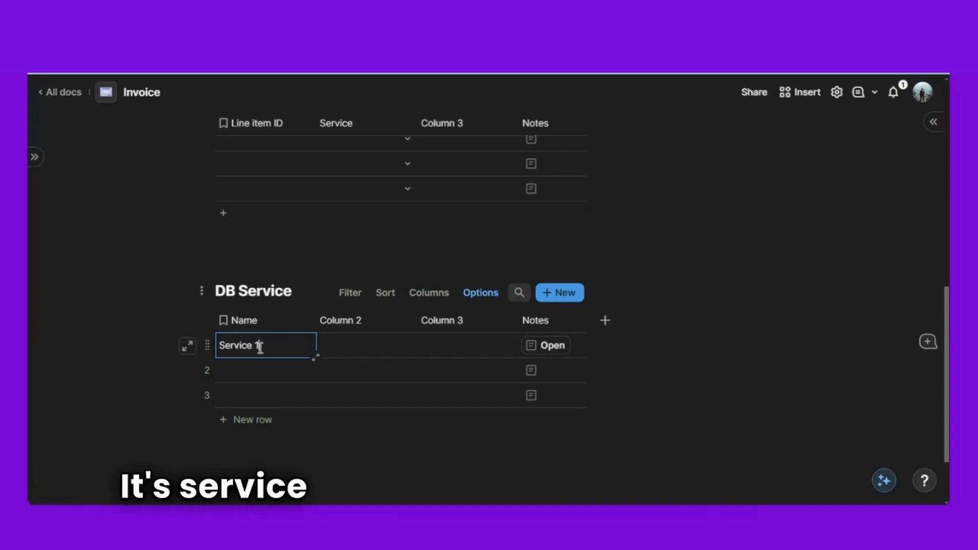
{"action": "left_click", "coordinate": [235, 370]}
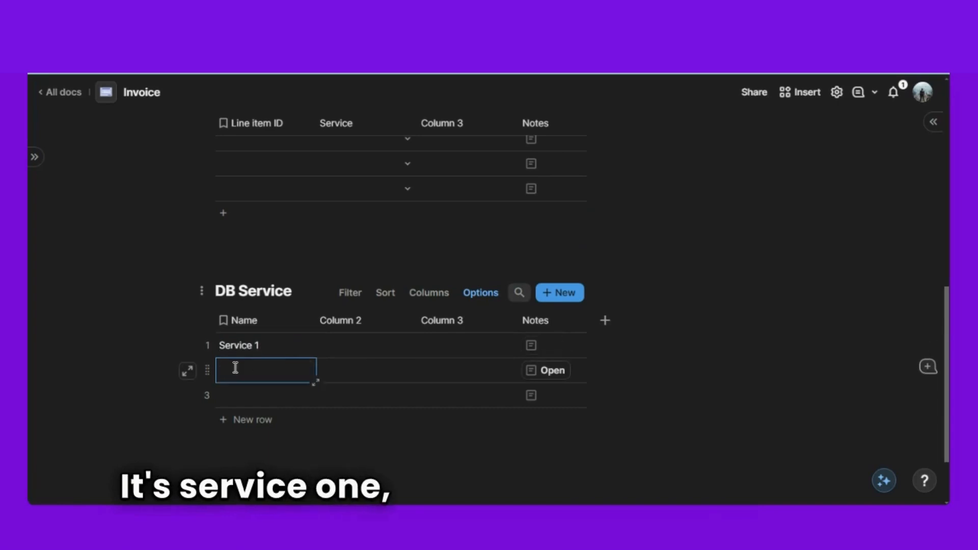
{"action": "type", "text": "Service 2"}
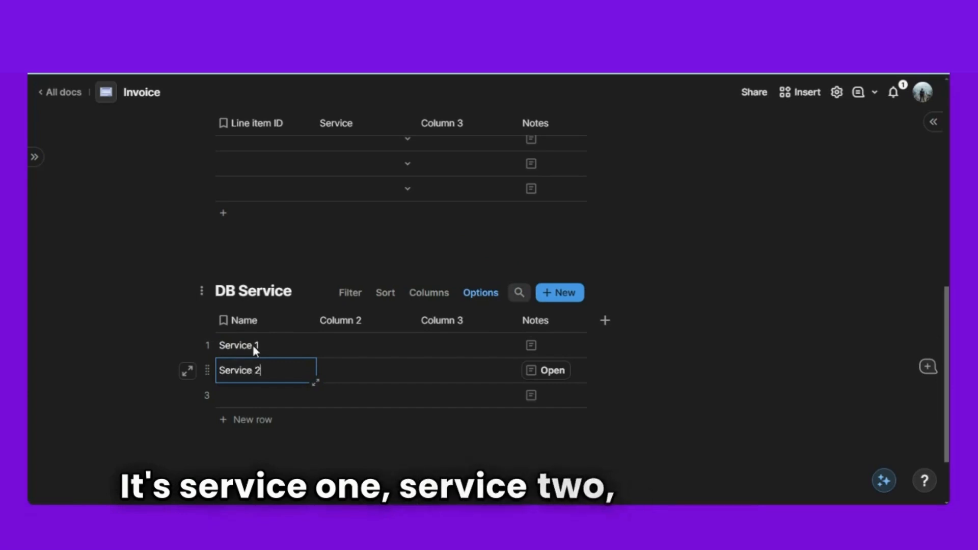
{"action": "left_click", "coordinate": [260, 395]}
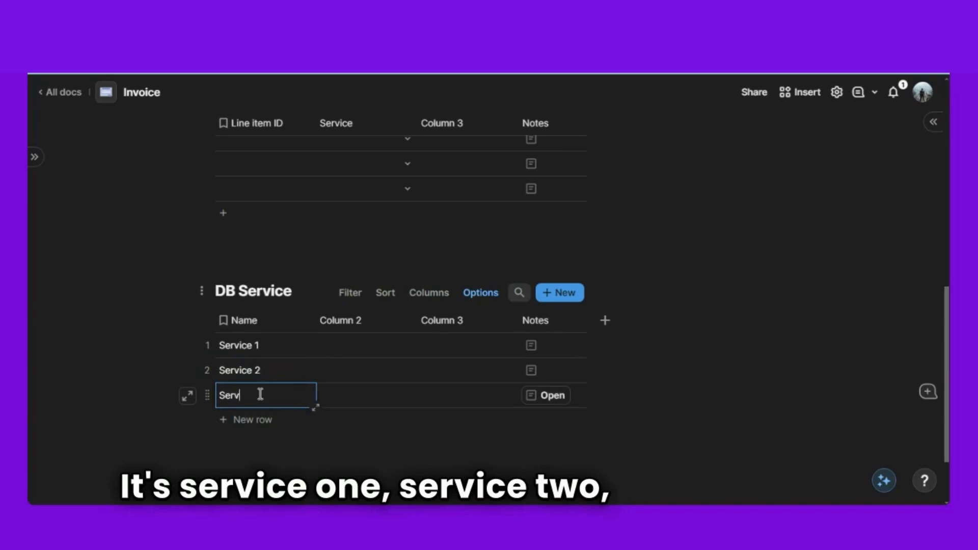
{"action": "type", "text": "Service 3"}
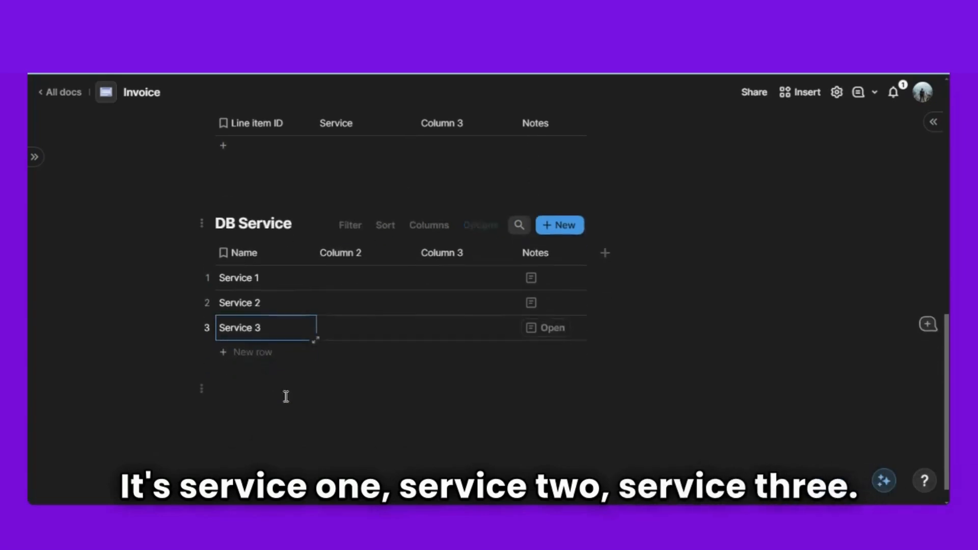
{"action": "left_click", "coordinate": [357, 253]}
- Name the second column 'Amount' and make it a currency column
{"action": "type", "text": "Amount"}
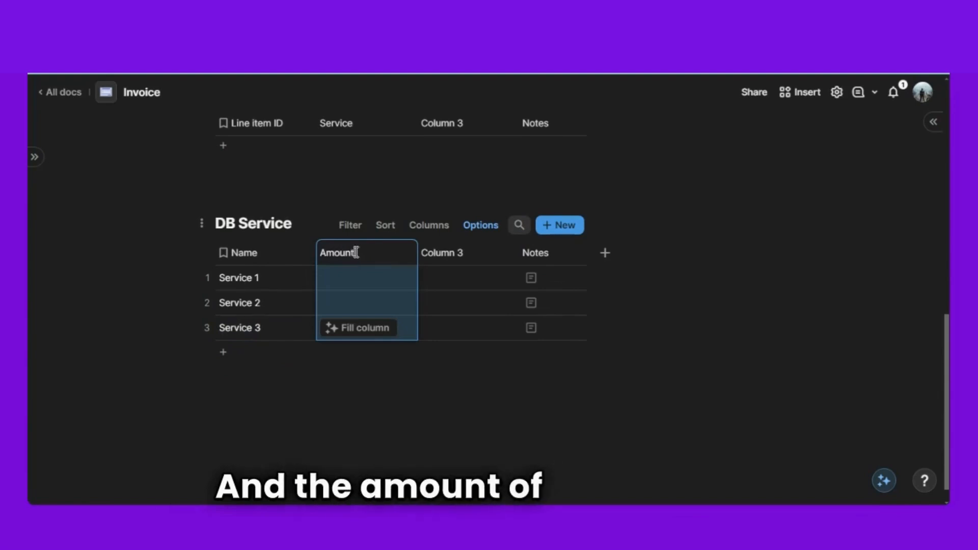
{"action": "key", "text": "Return"}
{"action": "left_click", "coordinate": [325, 414]}
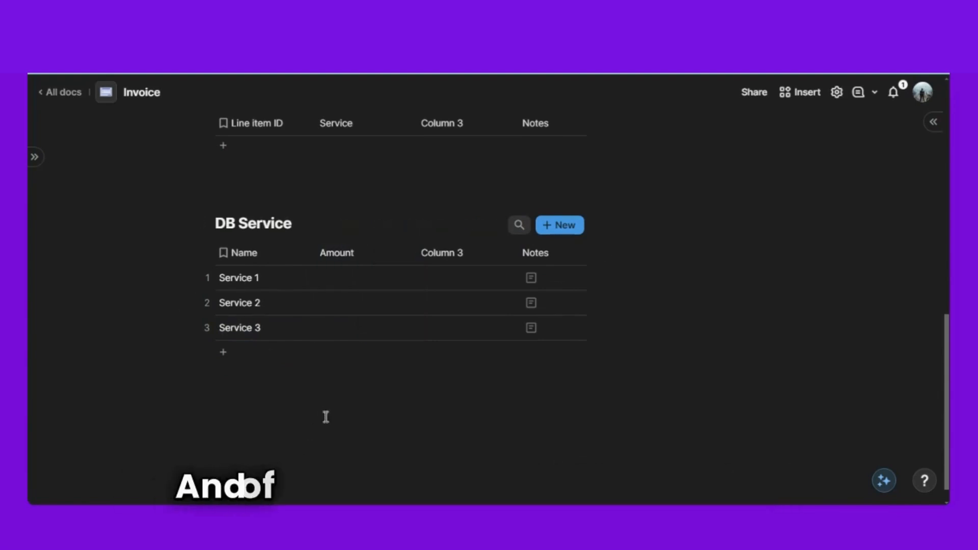
{"action": "left_click", "coordinate": [398, 255]}
{"action": "mouse_move", "coordinate": [452, 292]}
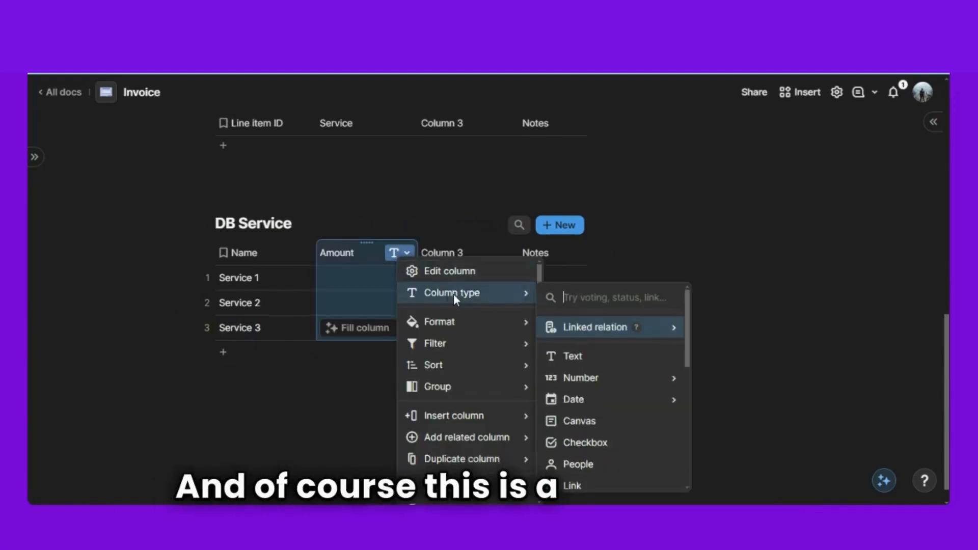
{"action": "type", "text": "cur"}
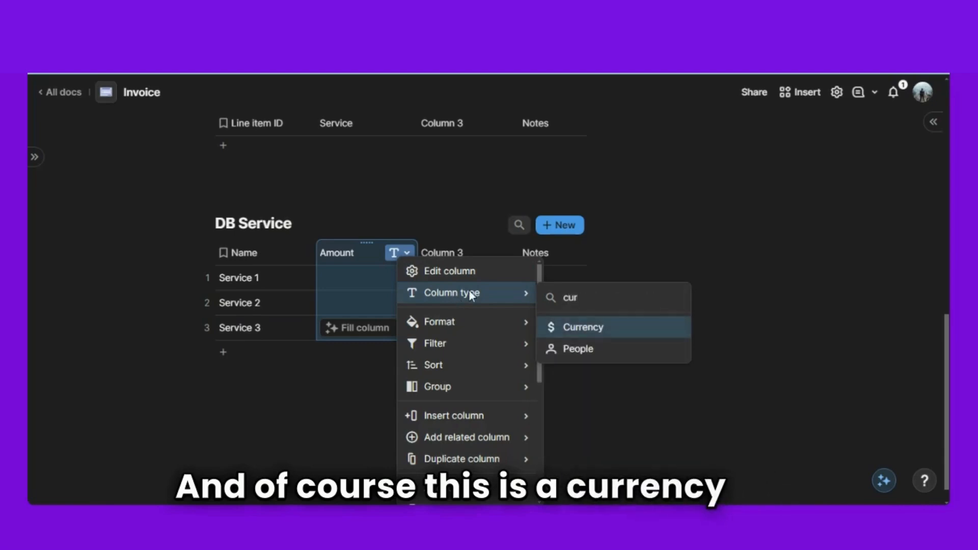
{"action": "left_click", "coordinate": [585, 330]}
{"action": "left_click", "coordinate": [405, 429]}
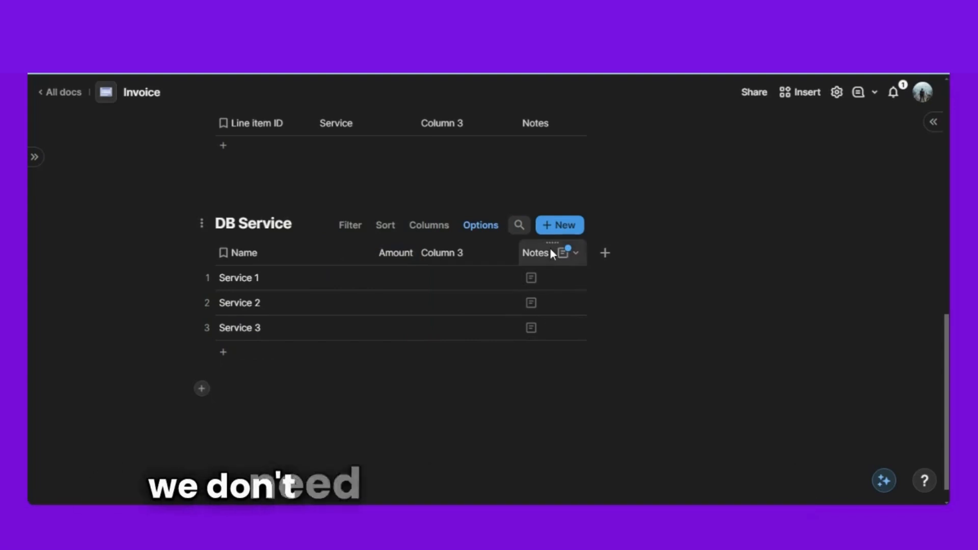
- Delete the unneeded Notes and Column 3 columns
{"action": "left_click", "coordinate": [550, 251]}
{"action": "key", "text": "Delete"}
{"action": "key", "text": "Delete"}
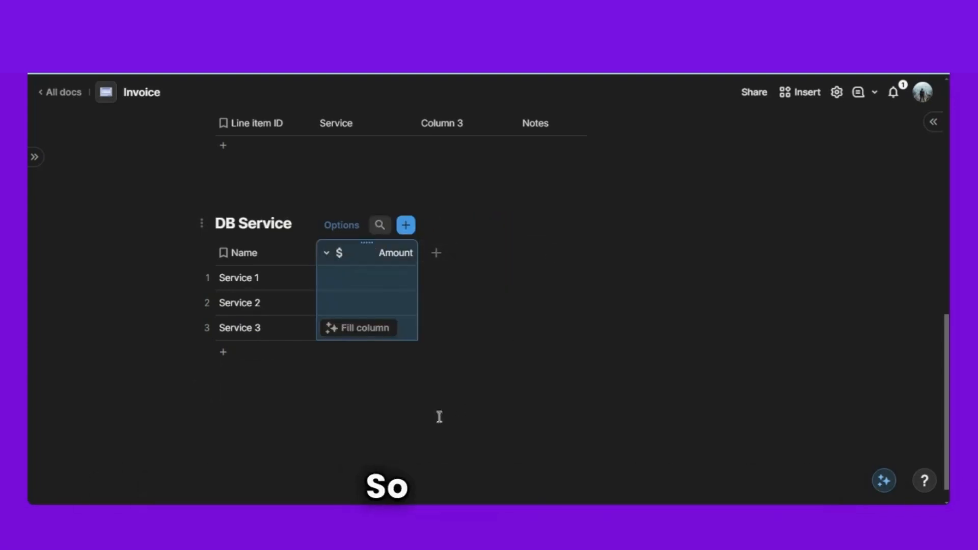
{"action": "left_click", "coordinate": [439, 416]}
- Enter amounts 1000, 2000 and 3000 for Service 1, Service 2 and Service 3
{"action": "left_click", "coordinate": [368, 280]}
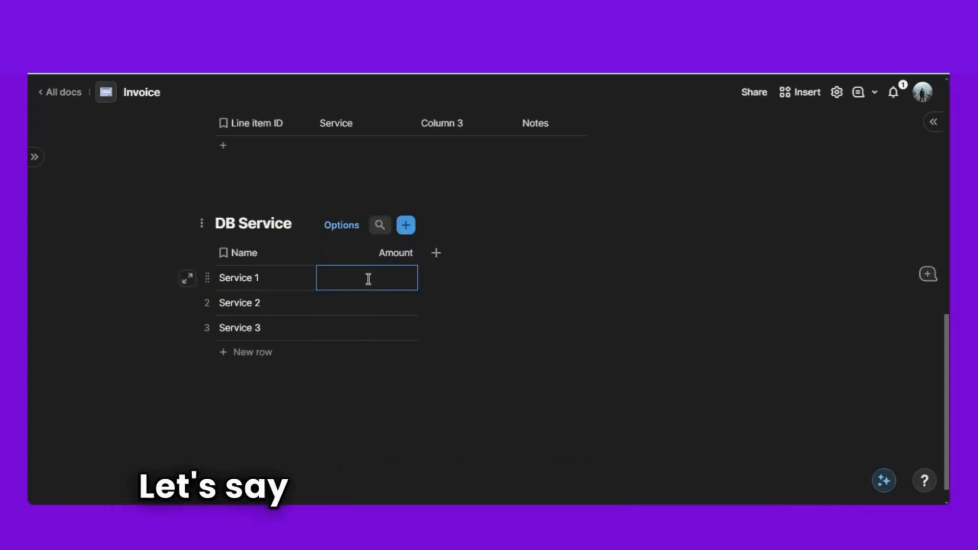
{"action": "type", "text": "1000"}
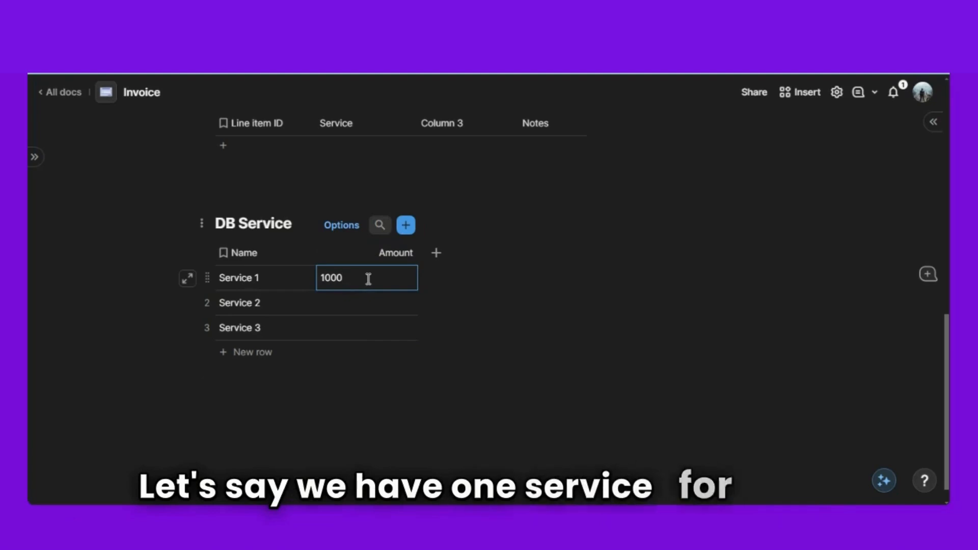
{"action": "left_click", "coordinate": [361, 306]}
{"action": "type", "text": "2000"}
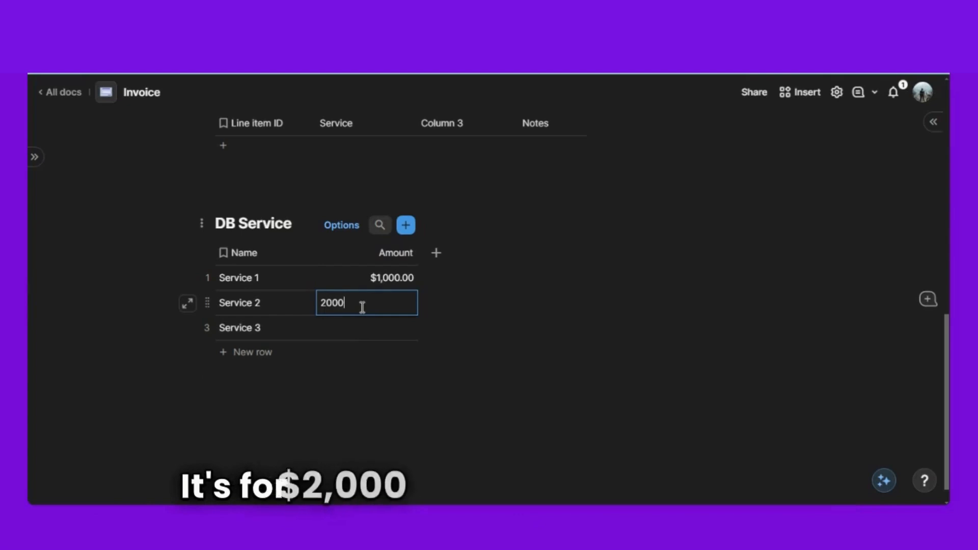
{"action": "left_click", "coordinate": [366, 328]}
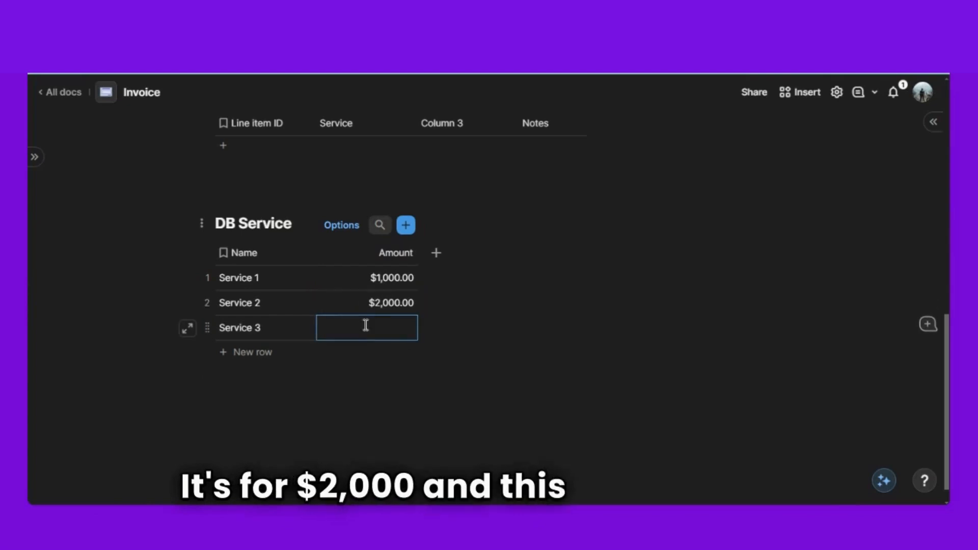
{"action": "type", "text": "3000"}
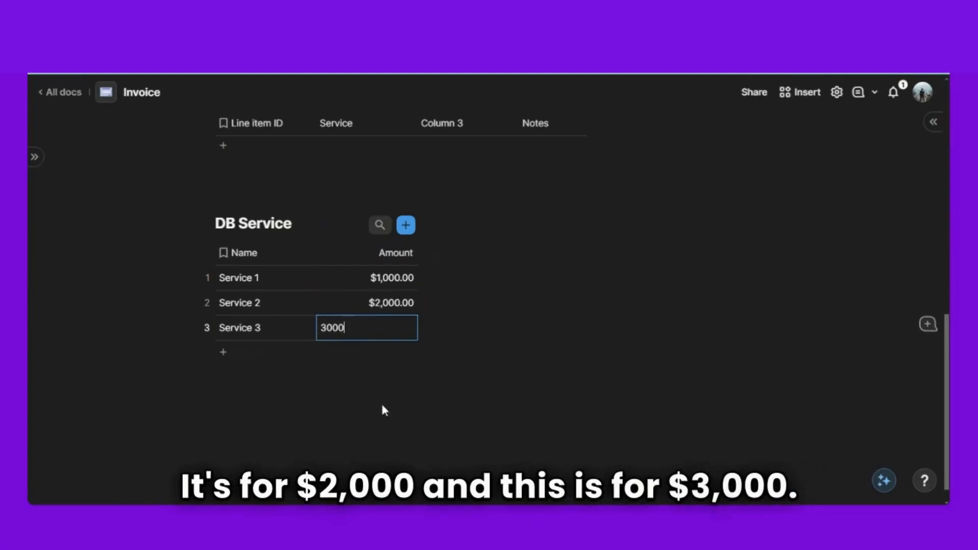
{"action": "left_click", "coordinate": [385, 410]}
{"action": "scroll", "coordinate": [367, 357], "scroll_direction": "up", "scroll_amount": 3}
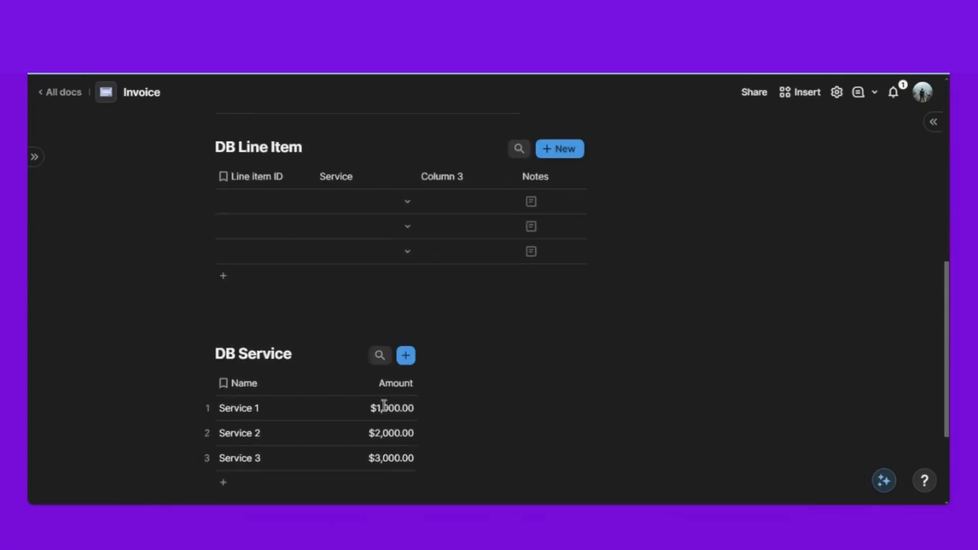
- Link the first, second and third line items to Service 1, Service 2 and Service 3
{"action": "left_click", "coordinate": [408, 204]}
{"action": "left_click", "coordinate": [385, 258]}
{"action": "left_click", "coordinate": [407, 231]}
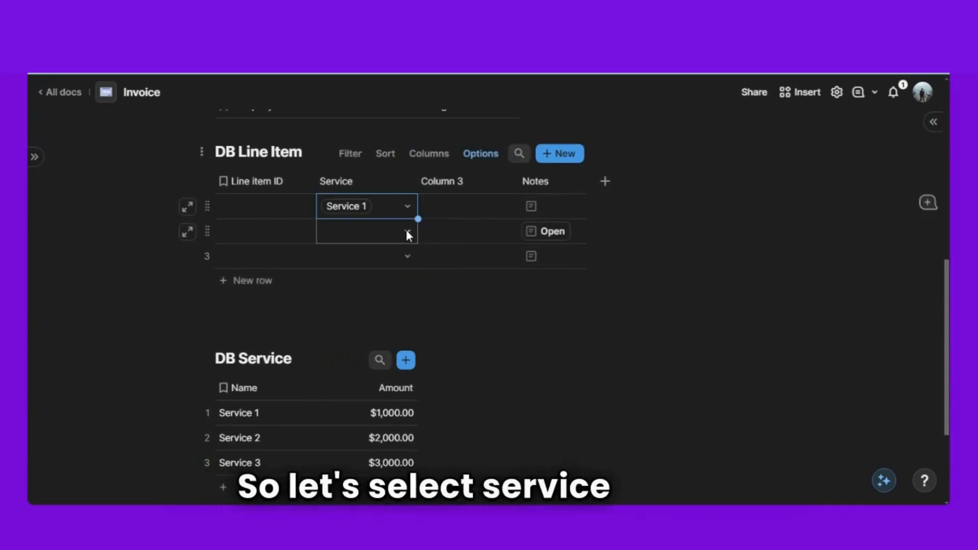
{"action": "left_click", "coordinate": [396, 297]}
{"action": "left_click", "coordinate": [407, 255]}
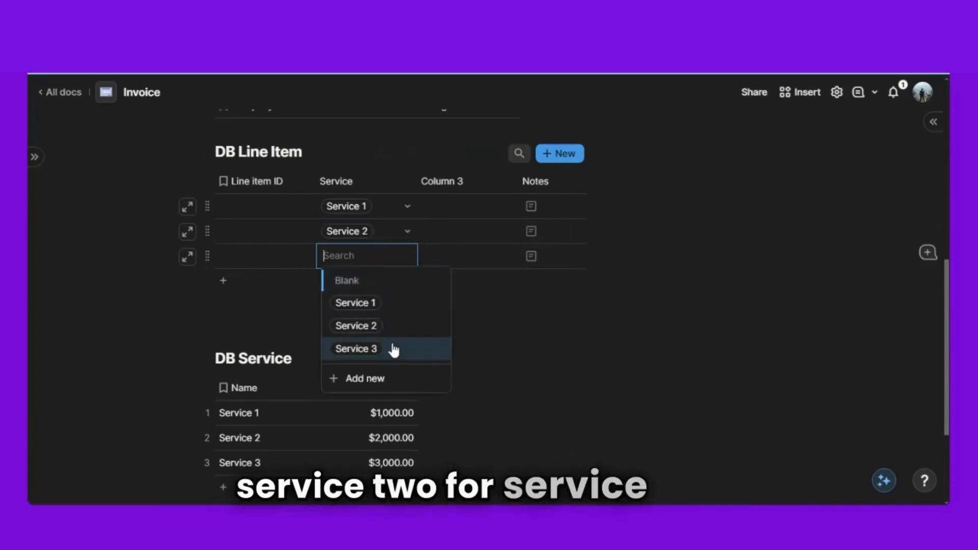
{"action": "left_click", "coordinate": [393, 349]}
{"action": "scroll", "coordinate": [367, 326], "scroll_direction": "down", "scroll_amount": 2}
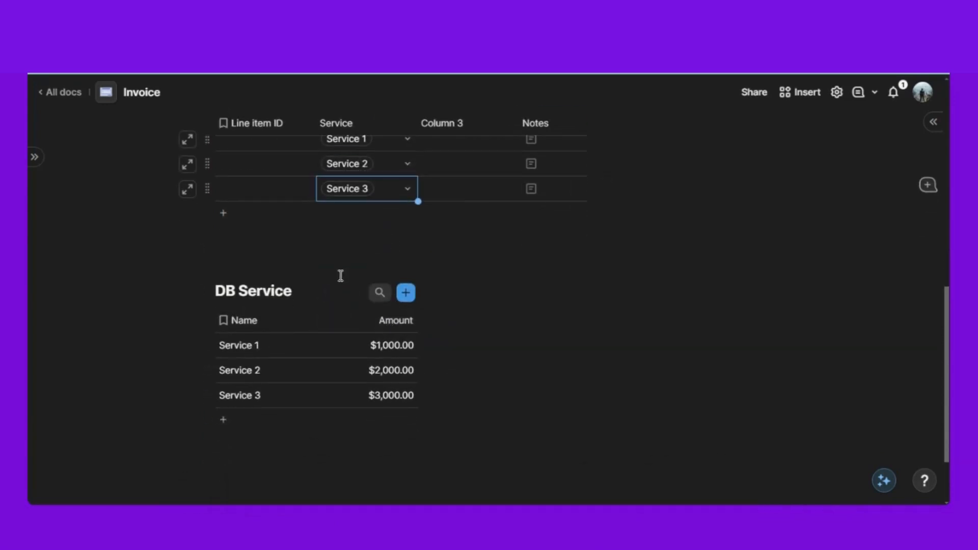
{"action": "scroll", "coordinate": [280, 306], "scroll_direction": "up", "scroll_amount": 4}
{"action": "scroll", "coordinate": [269, 275], "scroll_direction": "down", "scroll_amount": 7}
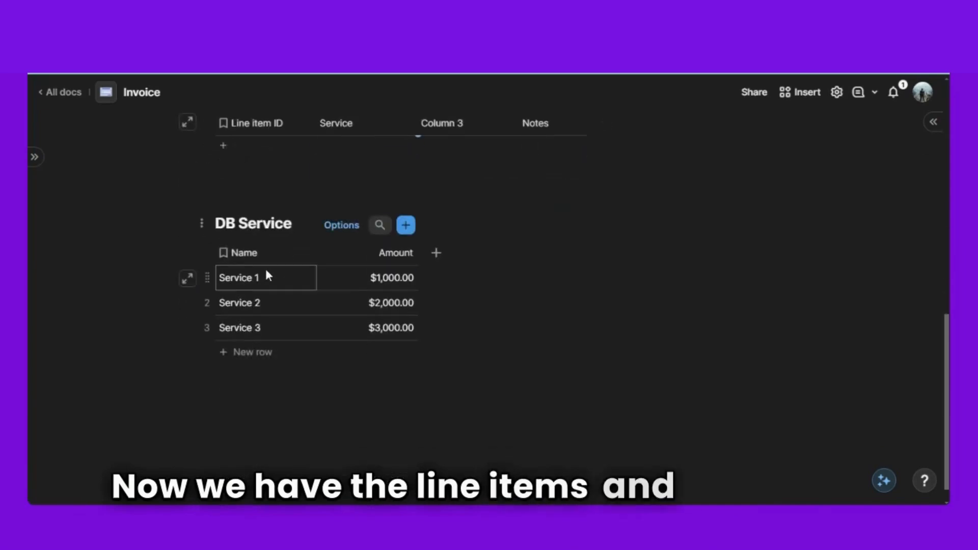
{"action": "left_click", "coordinate": [245, 391]}
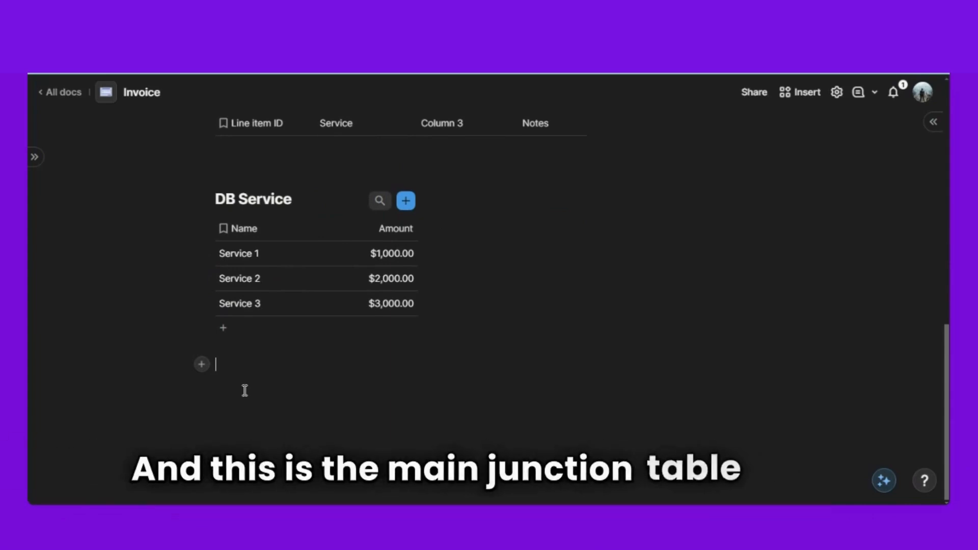
- Insert a blank table titled 'DB Invoice' below DB Service
{"action": "type", "text": "/tab"}
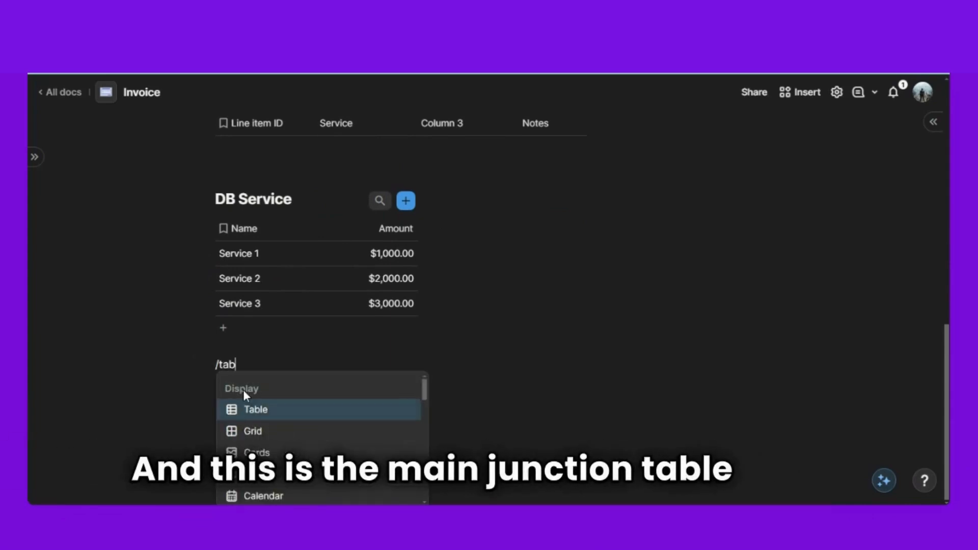
{"action": "left_click", "coordinate": [268, 414]}
{"action": "left_click", "coordinate": [365, 148]}
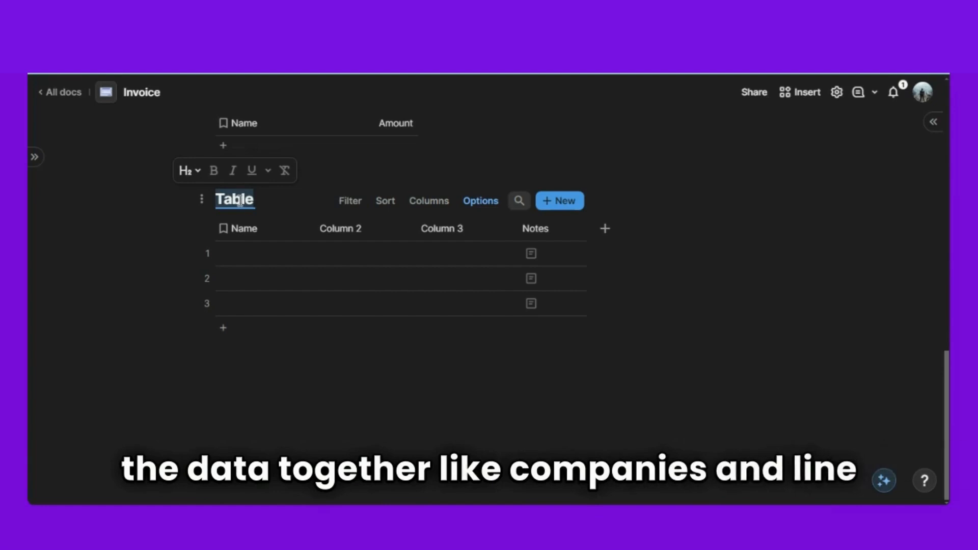
{"action": "type", "text": "DB"}
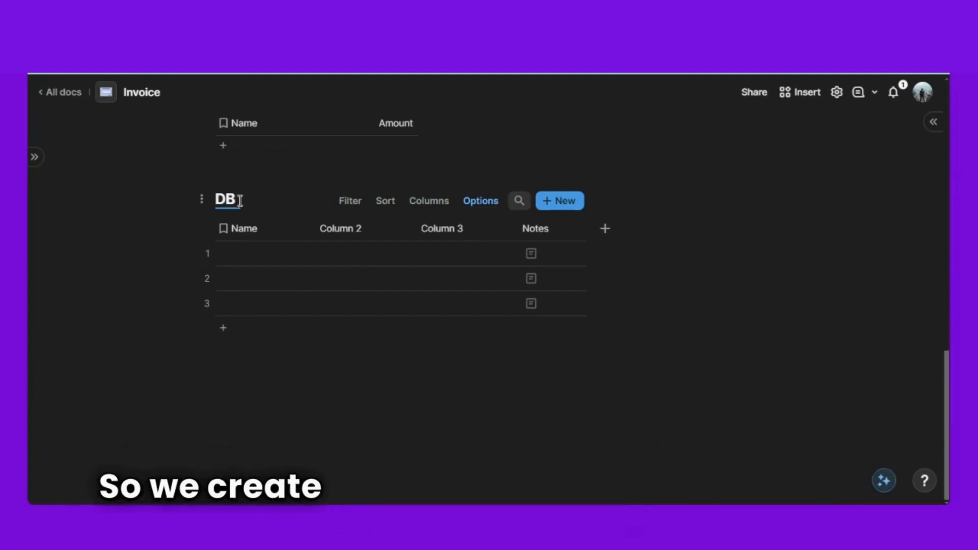
{"action": "type", "text": " invoice"}
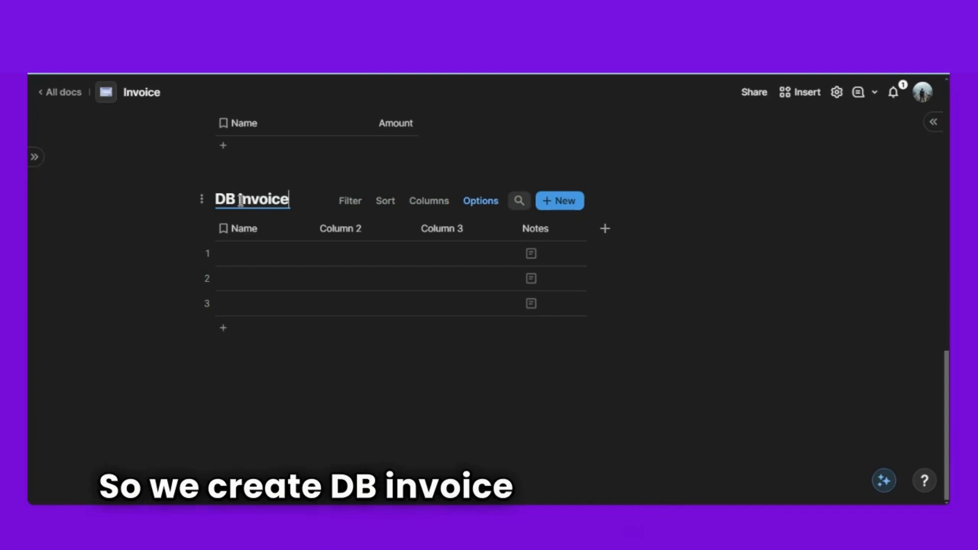
- Rename the first two columns to 'Invoice ID' and 'Line Items'
{"action": "left_click", "coordinate": [249, 233]}
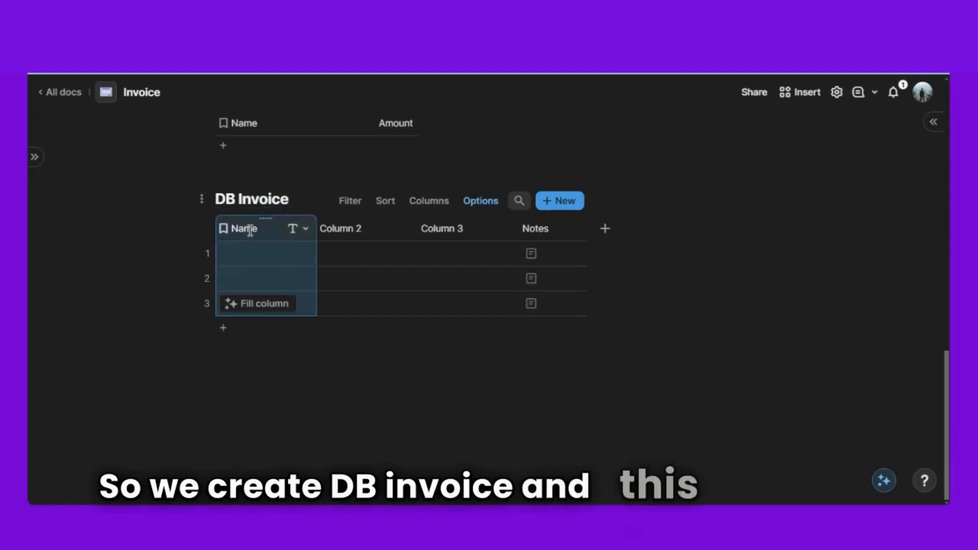
{"action": "type", "text": "ID"}
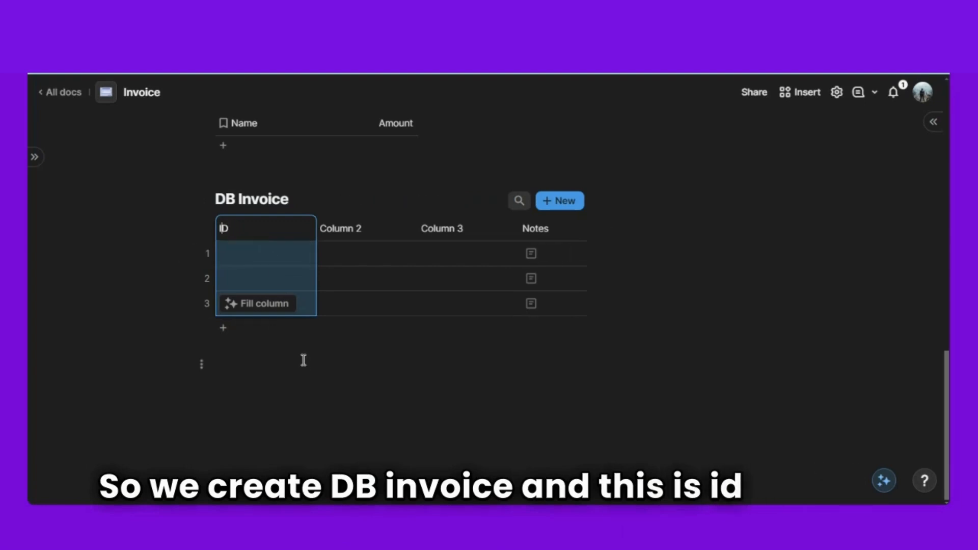
{"action": "type", "text": "Invoice"}
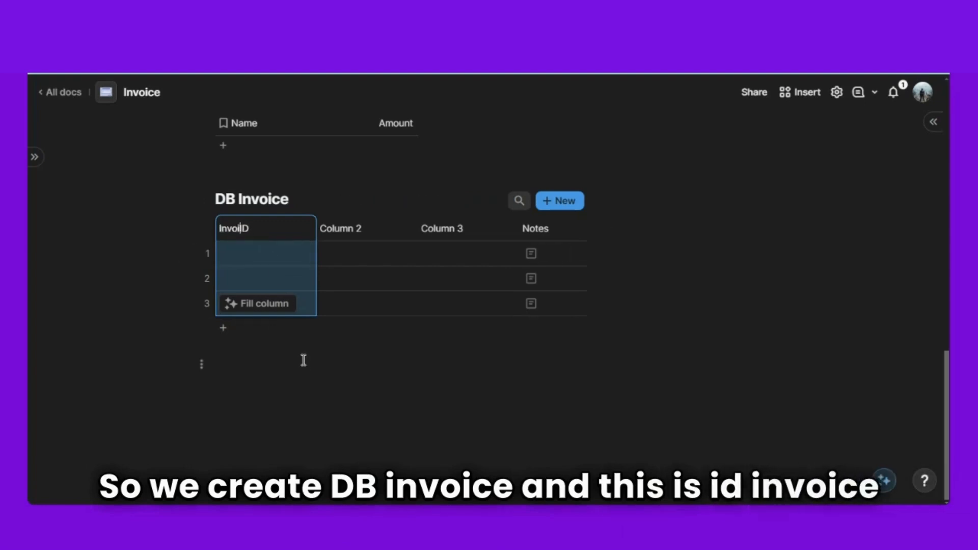
{"action": "left_click", "coordinate": [349, 422]}
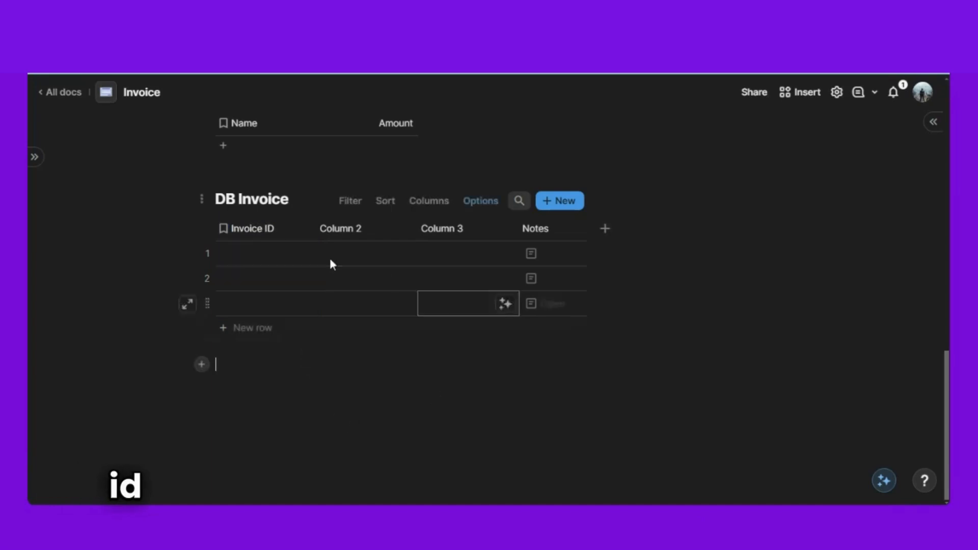
{"action": "double_click", "coordinate": [344, 230]}
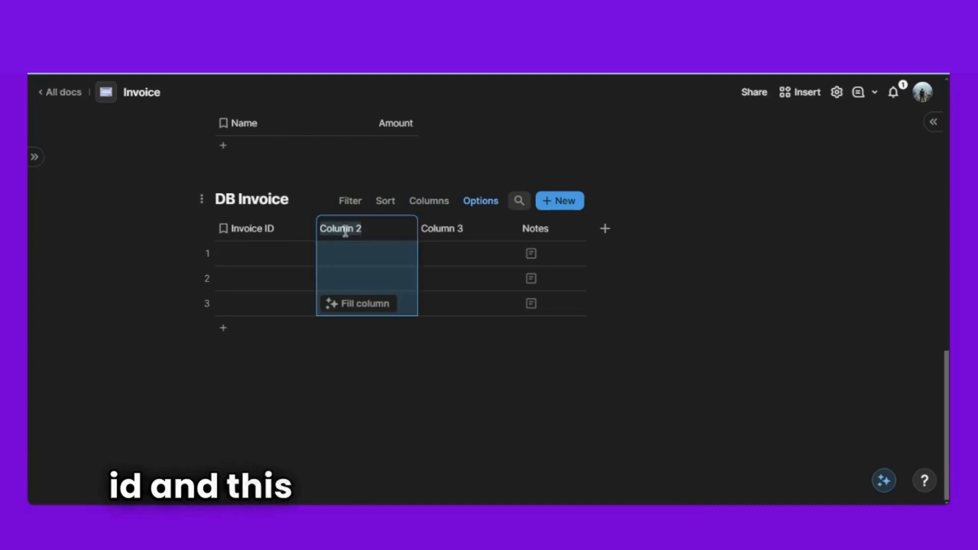
{"action": "type", "text": "Line Items"}
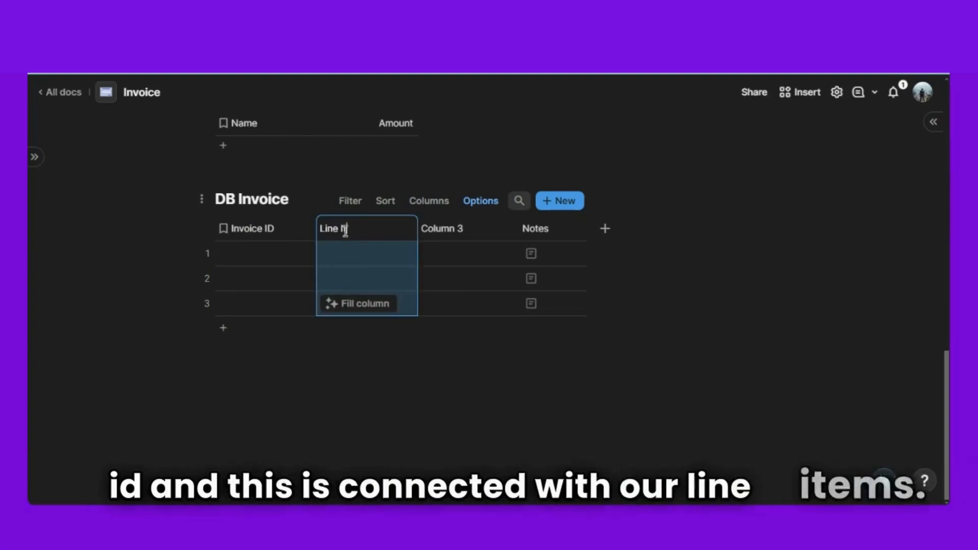
{"action": "left_click", "coordinate": [384, 381]}
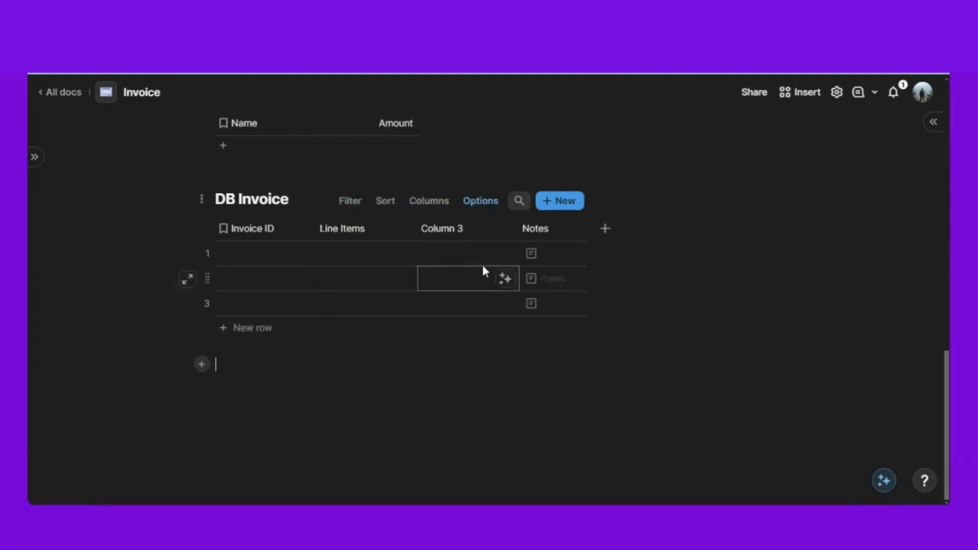
{"action": "left_click", "coordinate": [262, 218]}
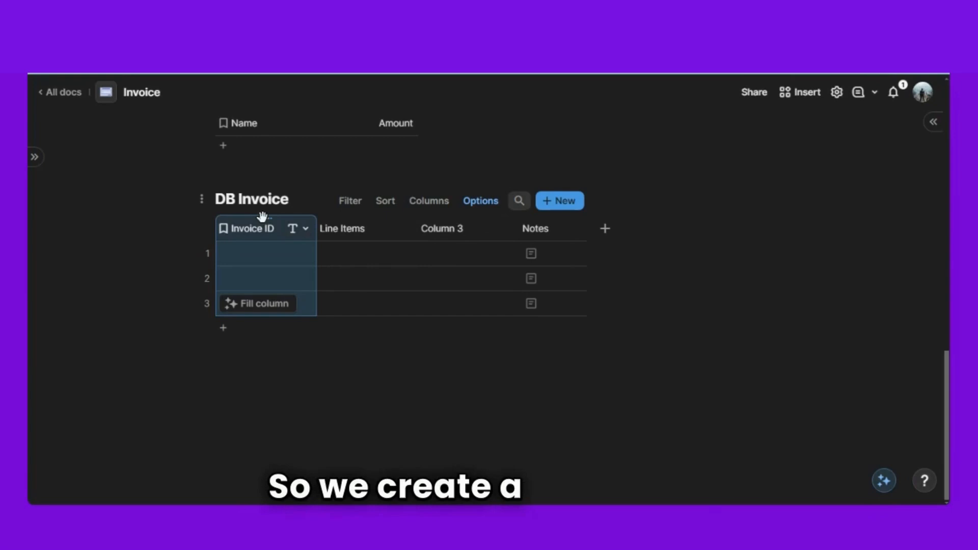
- Set Invoice ID to Concatenate("0069", RowId(thisRow)) and widen the Line Items column
{"action": "key", "text": "equal"}
{"action": "type", "text": "conv"}
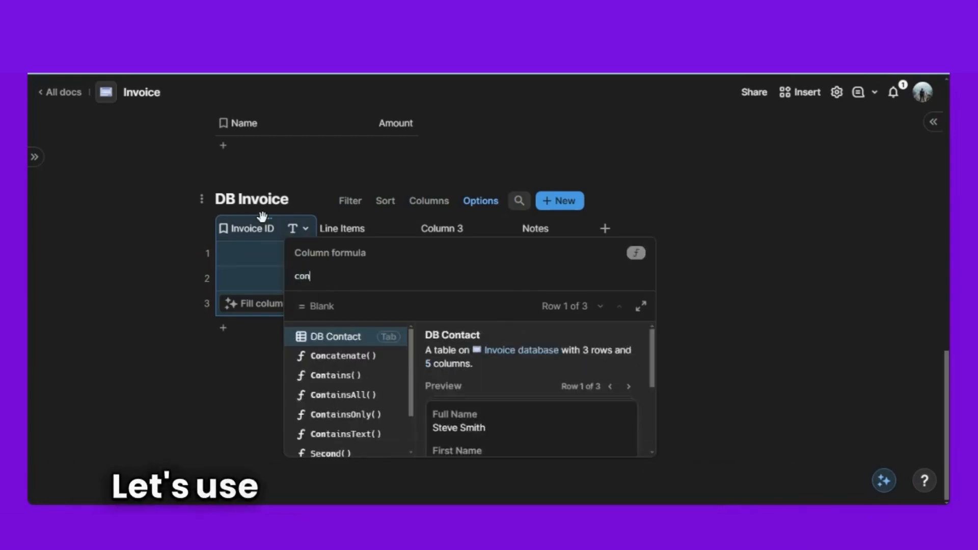
{"action": "key", "text": "BackSpace"}
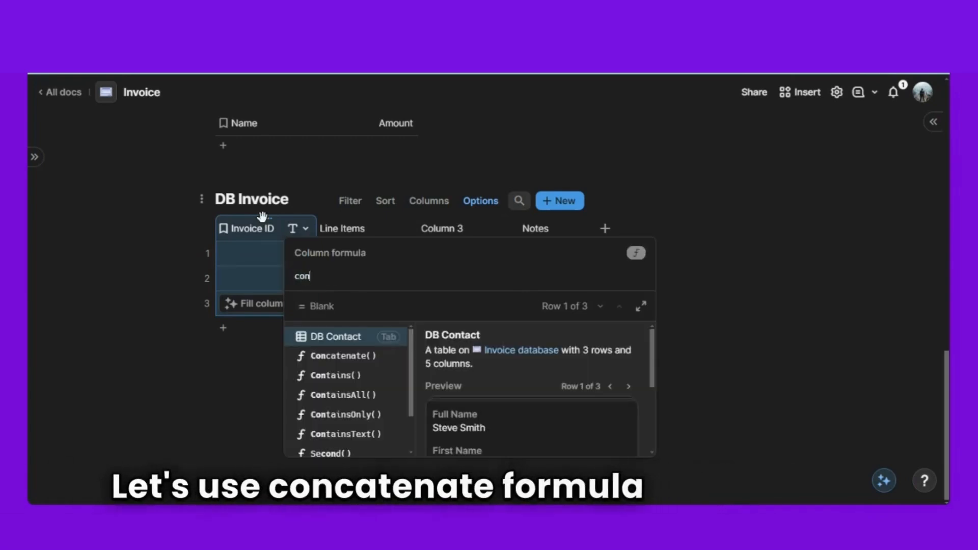
{"action": "key", "text": "Down"}
{"action": "key", "text": "Tab"}
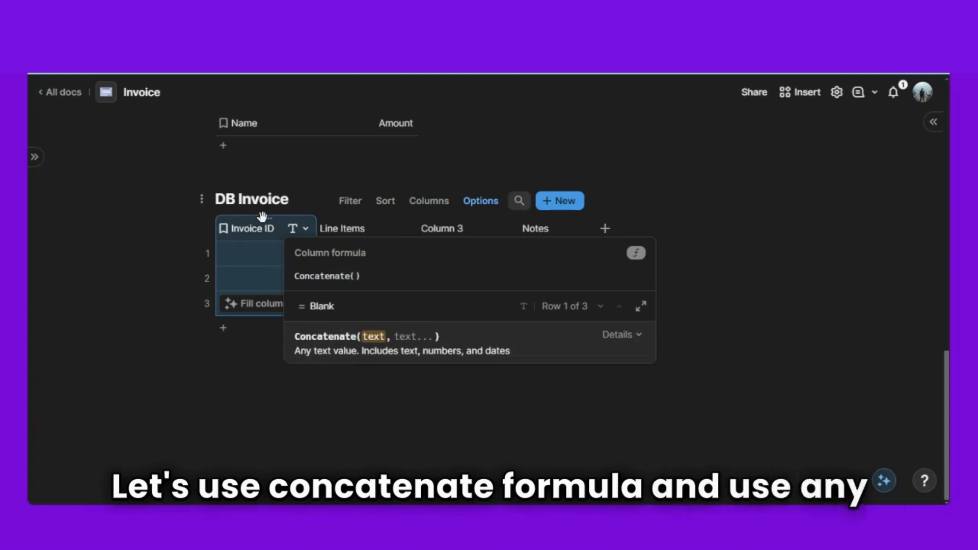
{"action": "type", "text": "\""}
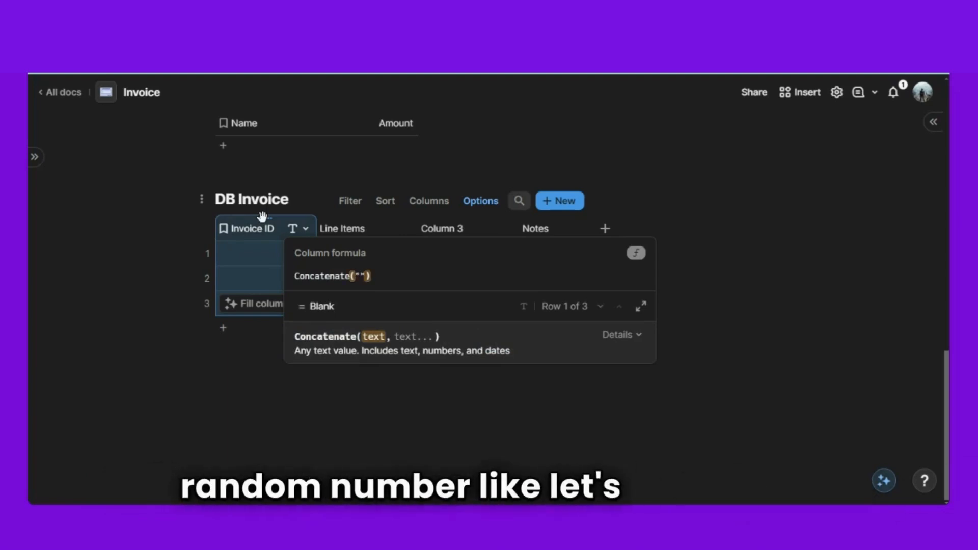
{"action": "type", "text": "00"}
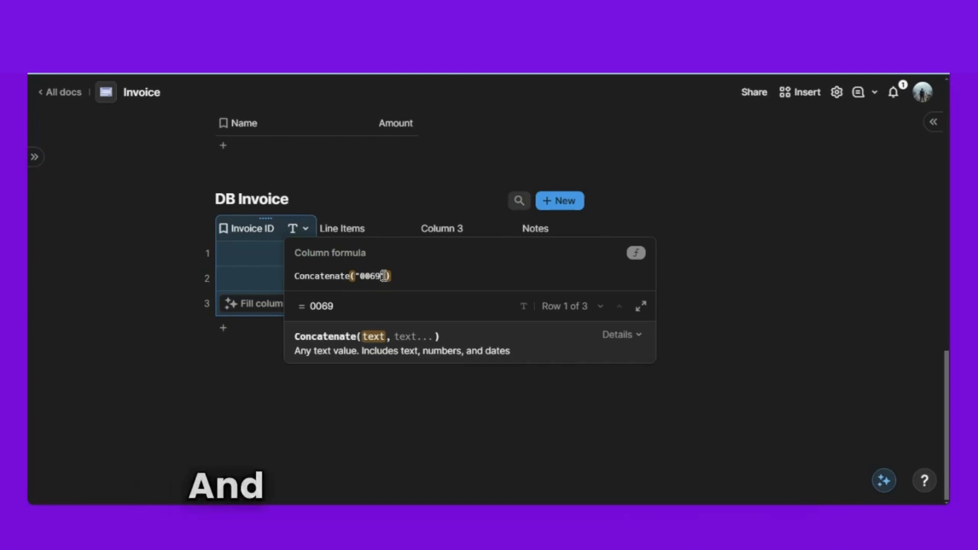
{"action": "type", "text": "69,"}
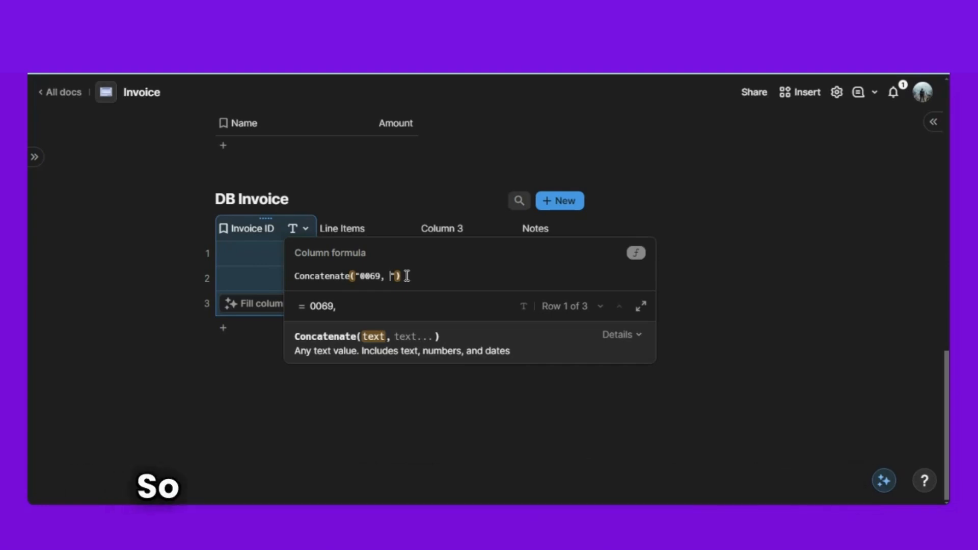
{"action": "type", "text": "sr"}
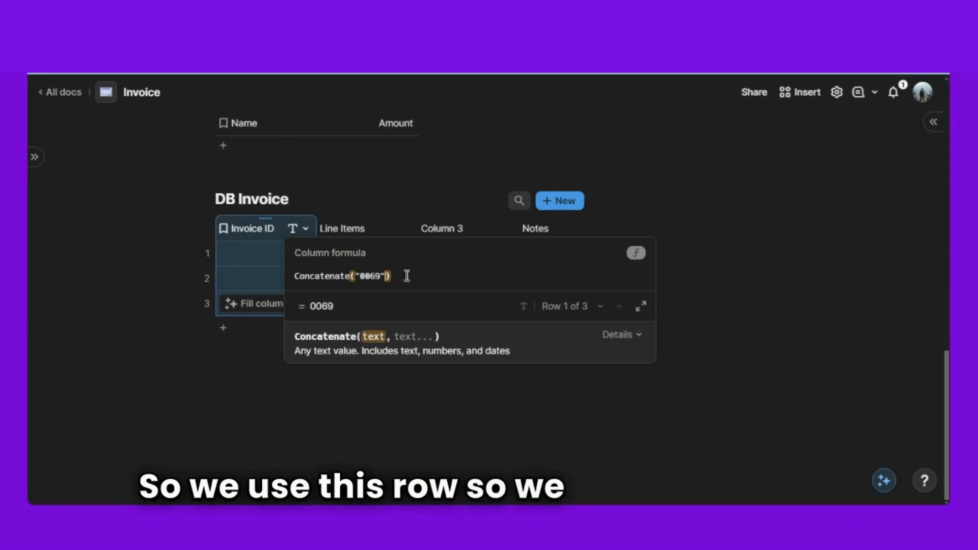
{"action": "type", "text": ", Notes"}
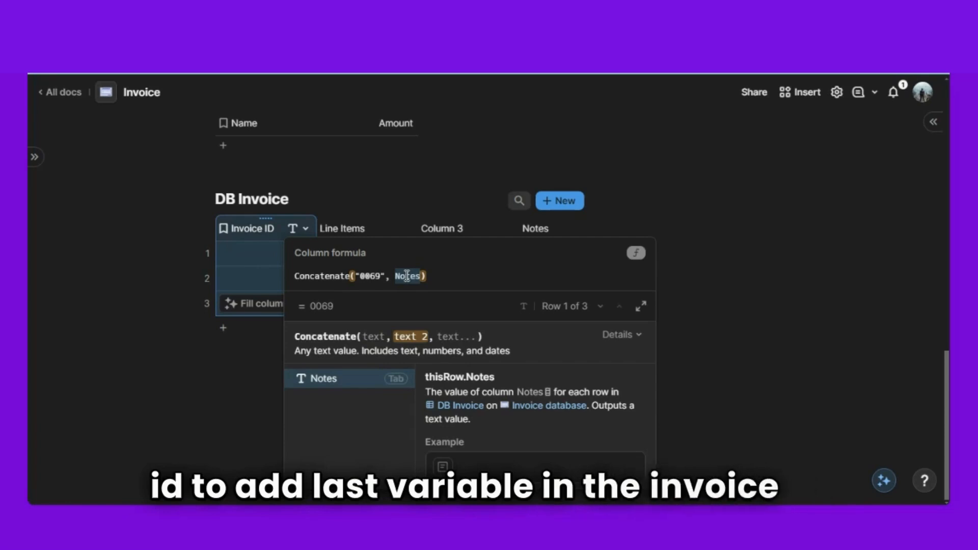
{"action": "type", "text": "rowid(thisRow"}
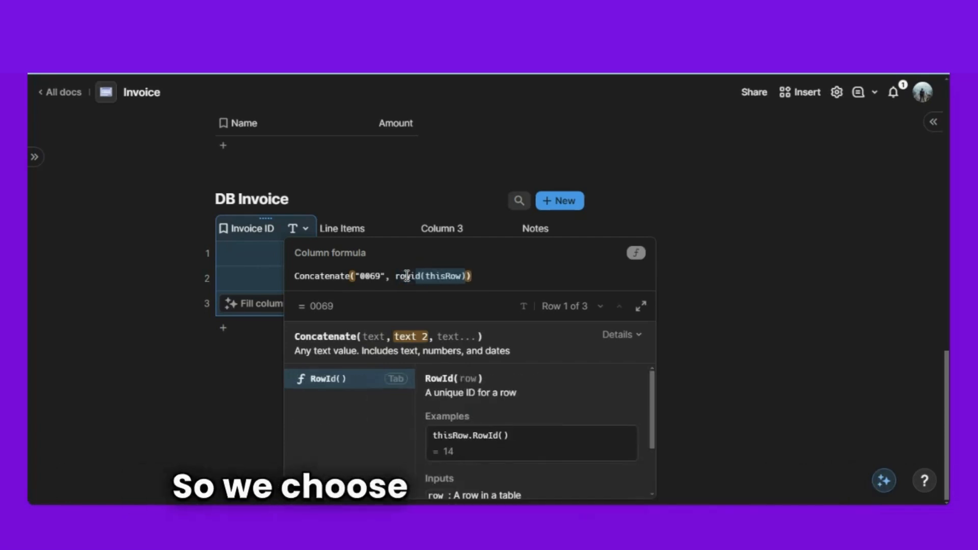
{"action": "key", "text": "Tab"}
{"action": "left_click", "coordinate": [411, 459]}
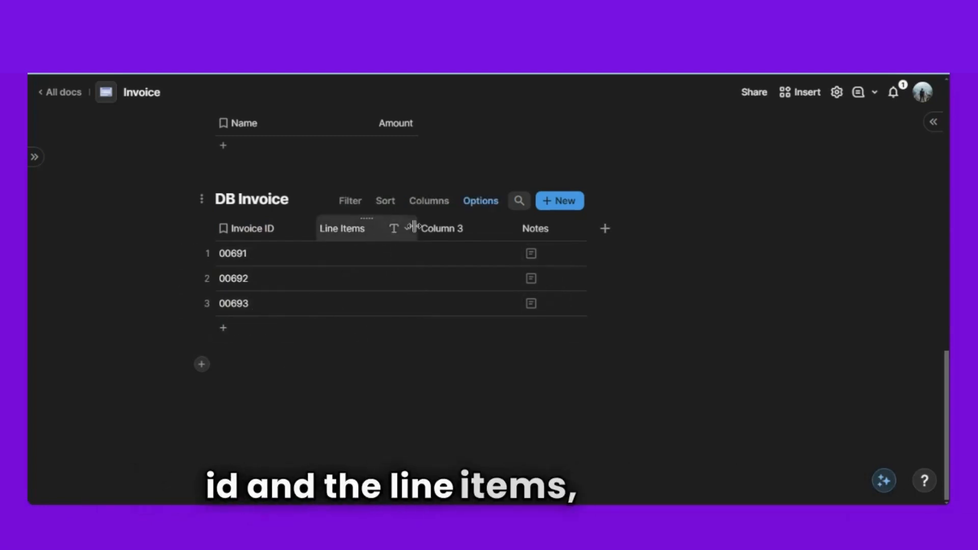
{"action": "left_click_drag", "start_coordinate": [418, 227], "coordinate": [455, 228]}
- Relate DB Invoice's Line Items column to DB Line Item, keeping multiple selections allowed
{"action": "scroll", "coordinate": [376, 251], "scroll_direction": "up", "scroll_amount": 6}
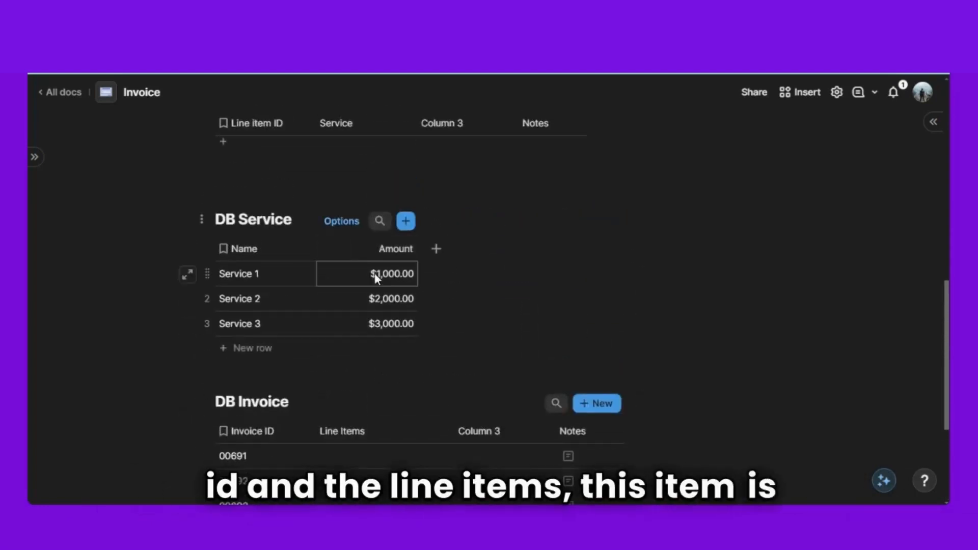
{"action": "scroll", "coordinate": [258, 253], "scroll_direction": "up", "scroll_amount": 2}
{"action": "scroll", "coordinate": [266, 251], "scroll_direction": "down", "scroll_amount": 6}
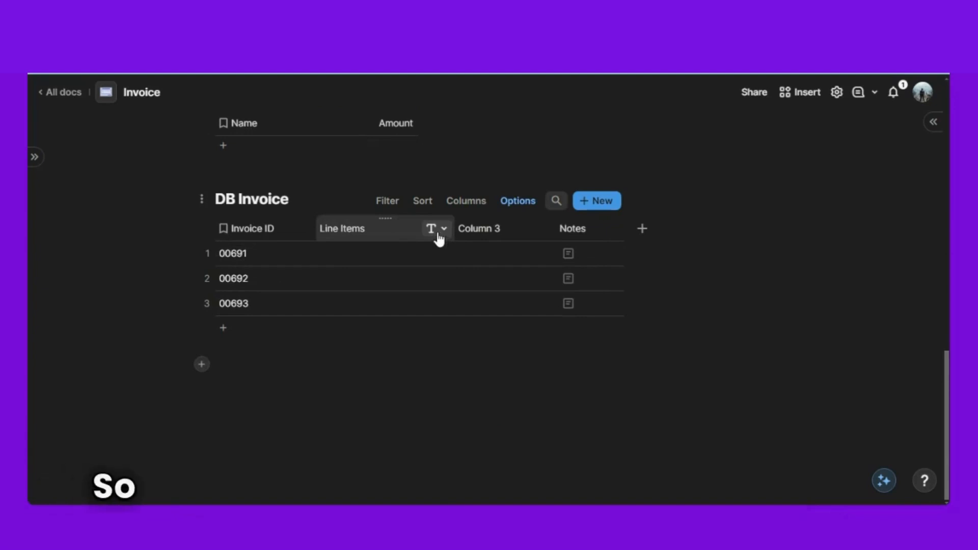
{"action": "left_click", "coordinate": [436, 231]}
{"action": "mouse_move", "coordinate": [490, 275]}
{"action": "type", "text": "re"}
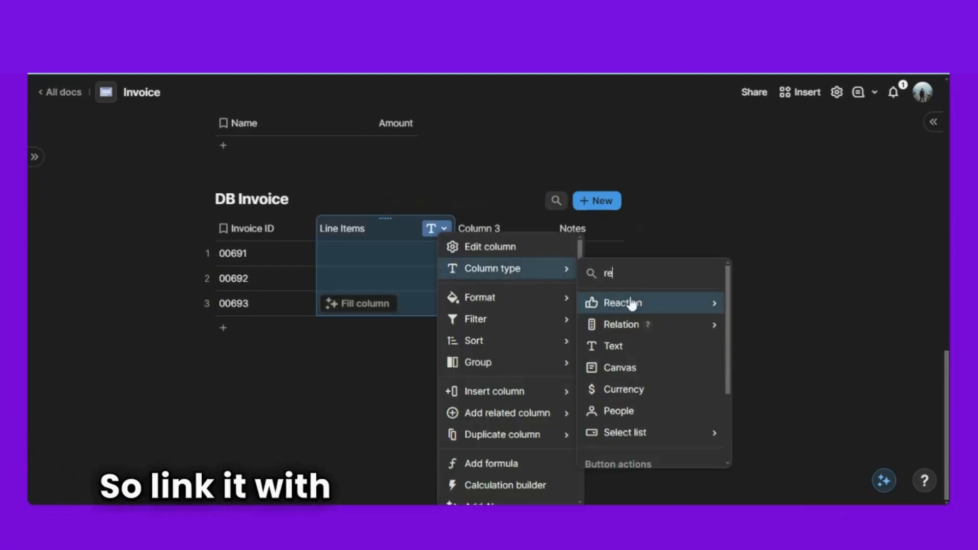
{"action": "mouse_move", "coordinate": [637, 325]}
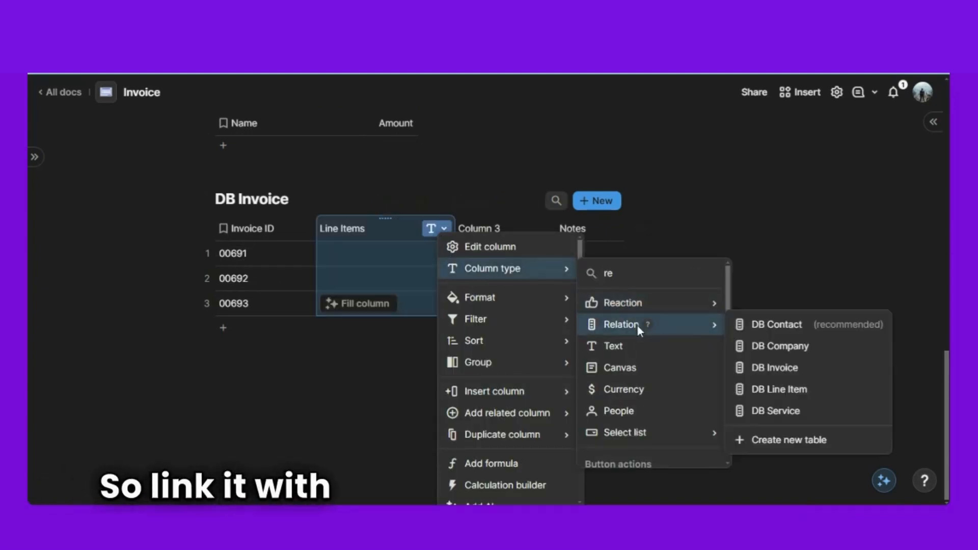
{"action": "left_click", "coordinate": [772, 392]}
{"action": "scroll", "coordinate": [610, 352], "scroll_direction": "down", "scroll_amount": 3}
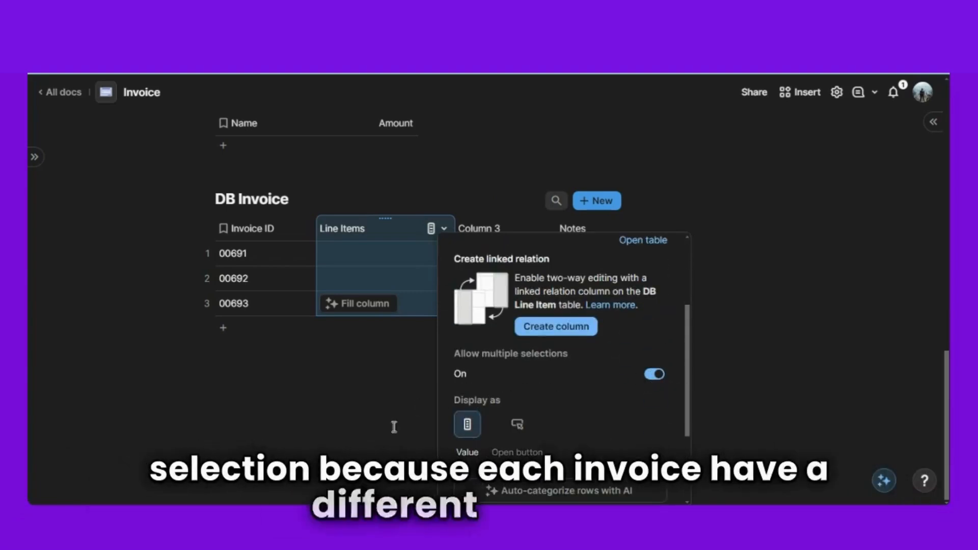
{"action": "left_click", "coordinate": [373, 439]}
{"action": "scroll", "coordinate": [373, 439], "scroll_direction": "up", "scroll_amount": 3}
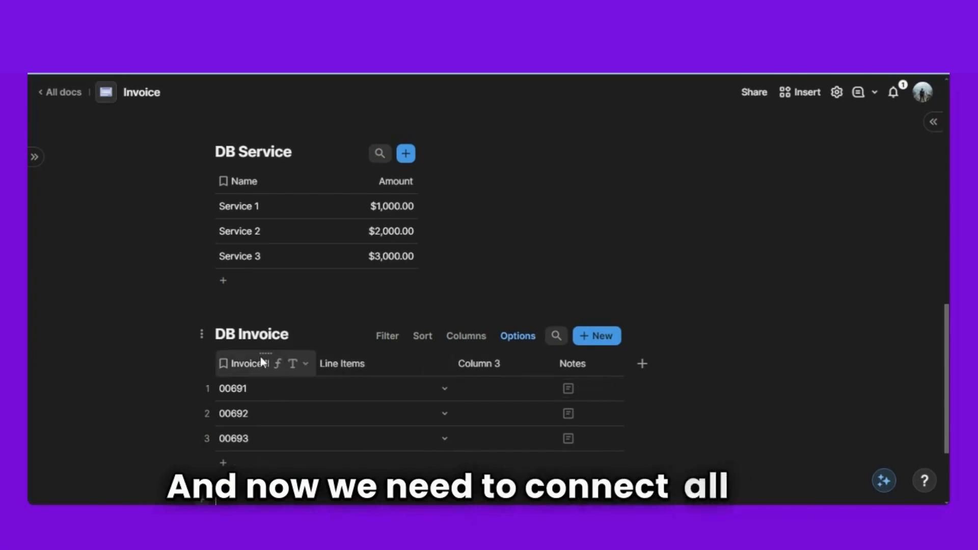
{"action": "scroll", "coordinate": [342, 288], "scroll_direction": "up", "scroll_amount": 2}
{"action": "scroll", "coordinate": [326, 321], "scroll_direction": "down", "scroll_amount": 3}
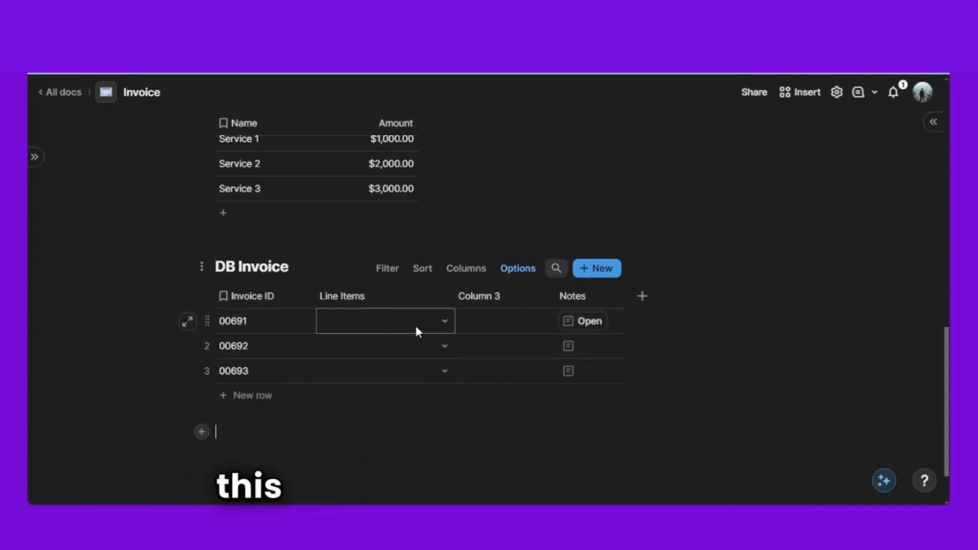
- Rename DB Invoice's Column 3 to 'Company'
{"action": "double_click", "coordinate": [489, 299]}
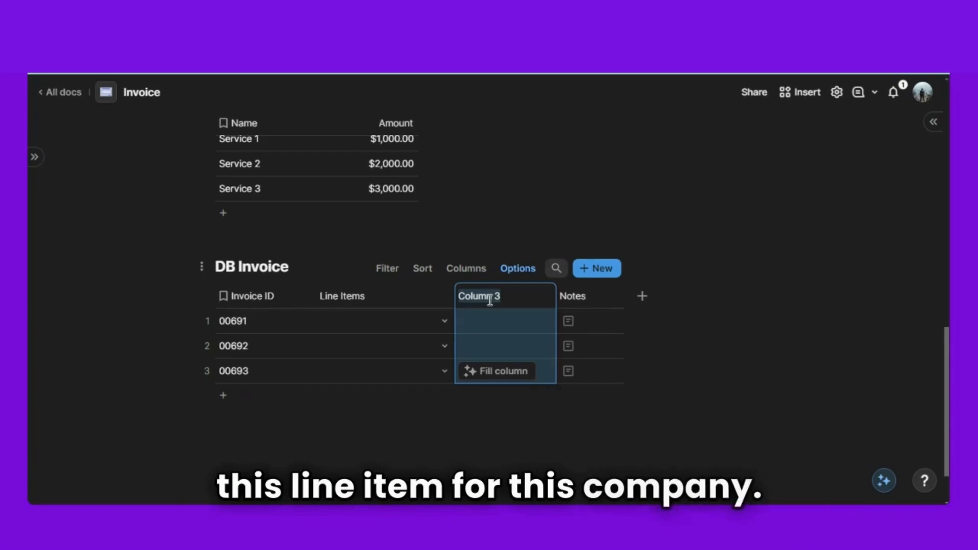
{"action": "type", "text": "Company"}
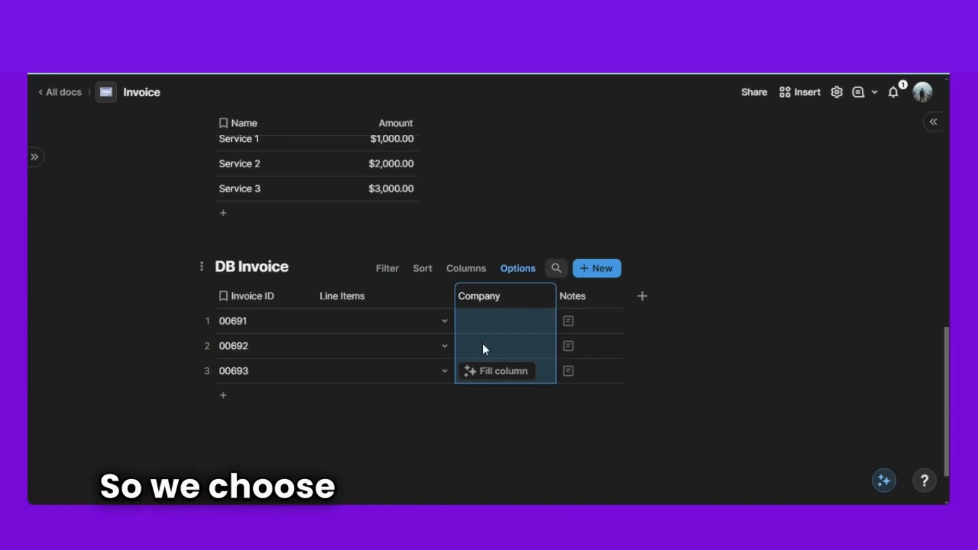
{"action": "left_click", "coordinate": [485, 427]}
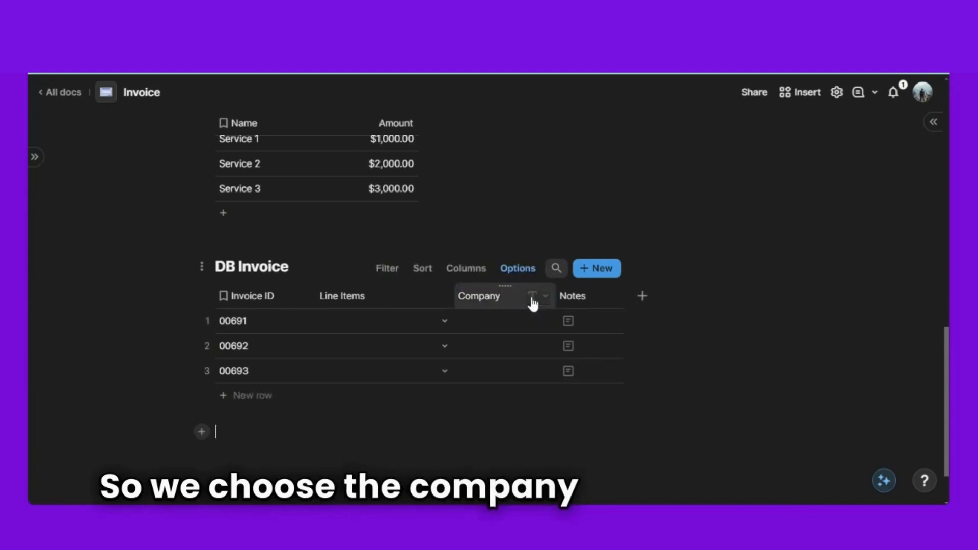
- Make Company a single-selection relation to DB Company and remove the Notes column
{"action": "left_click", "coordinate": [531, 297]}
{"action": "mouse_move", "coordinate": [600, 336]}
{"action": "type", "text": "re"}
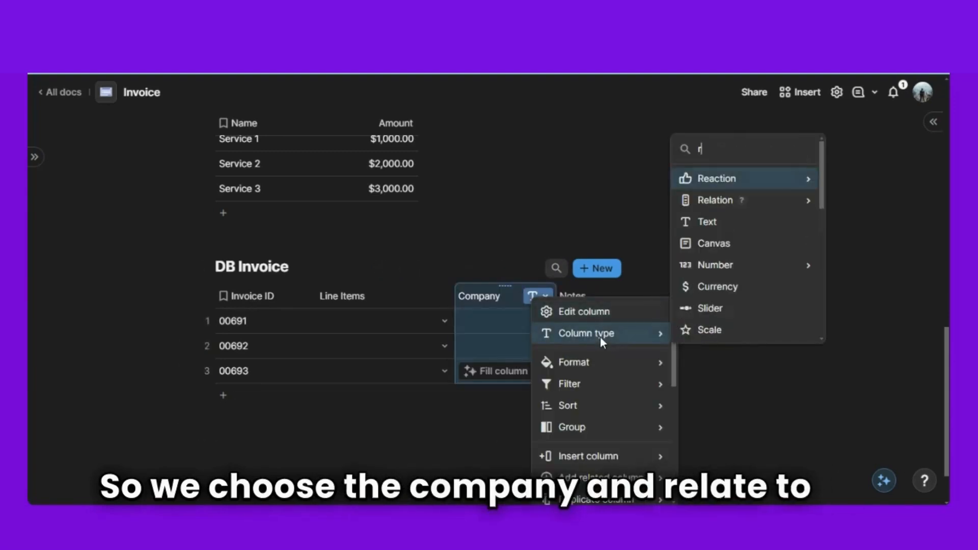
{"action": "mouse_move", "coordinate": [759, 200]}
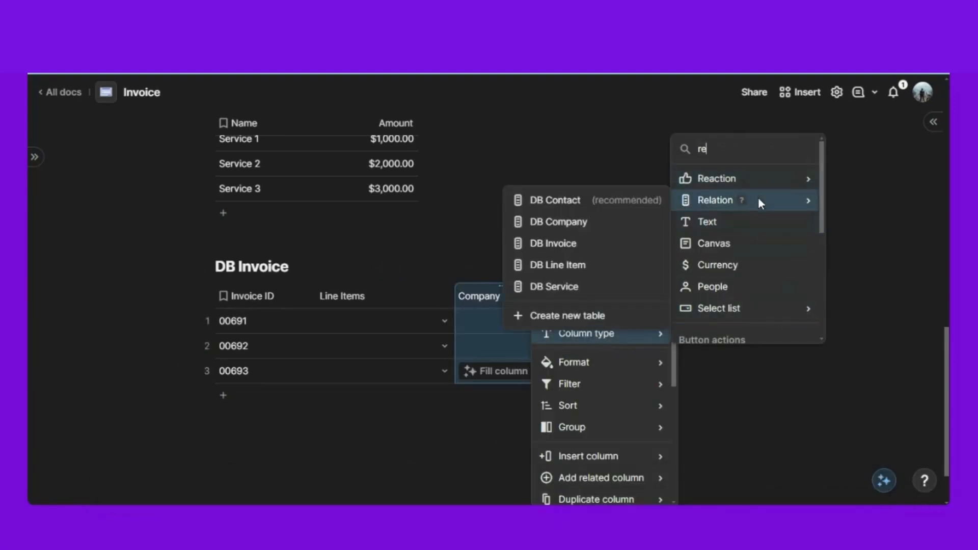
{"action": "left_click", "coordinate": [593, 225]}
{"action": "scroll", "coordinate": [609, 384], "scroll_direction": "down", "scroll_amount": 4}
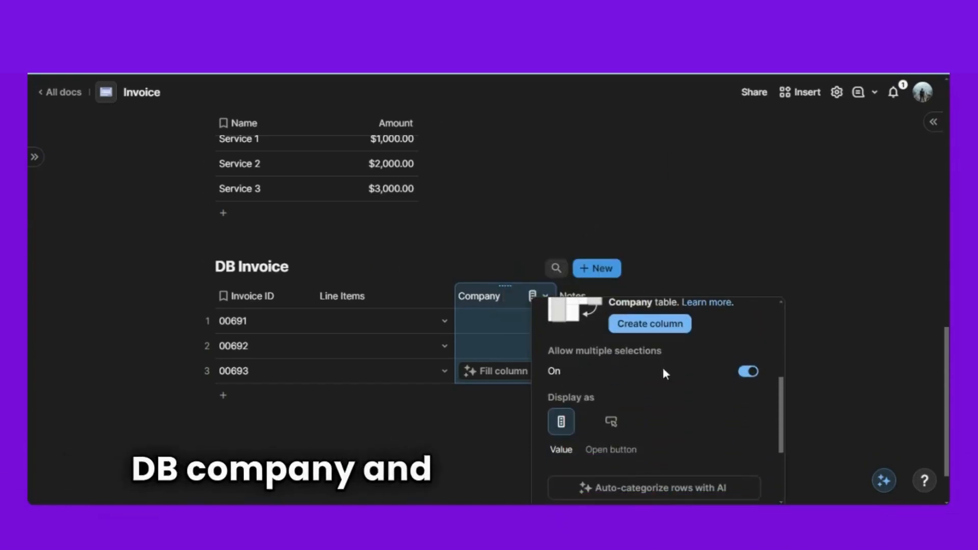
{"action": "left_click", "coordinate": [748, 372]}
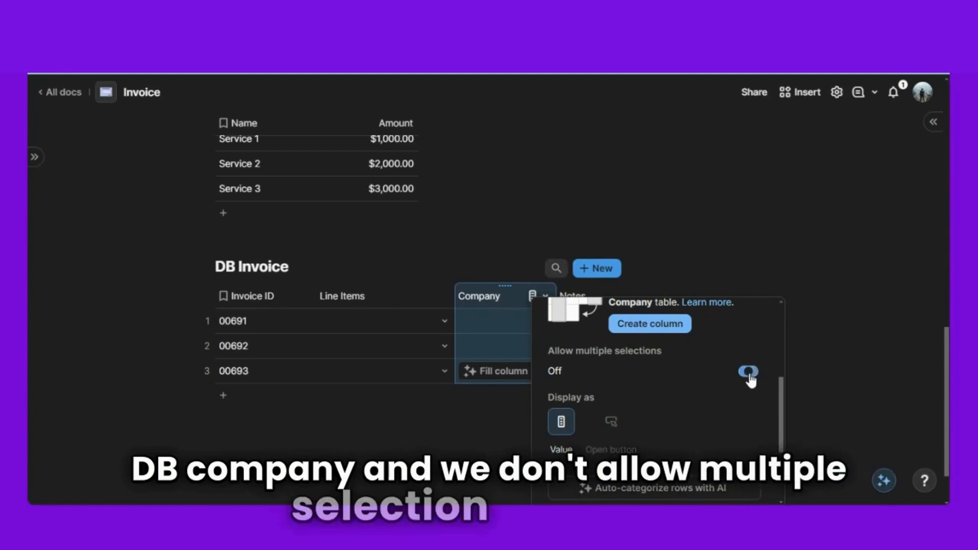
{"action": "left_click", "coordinate": [451, 450]}
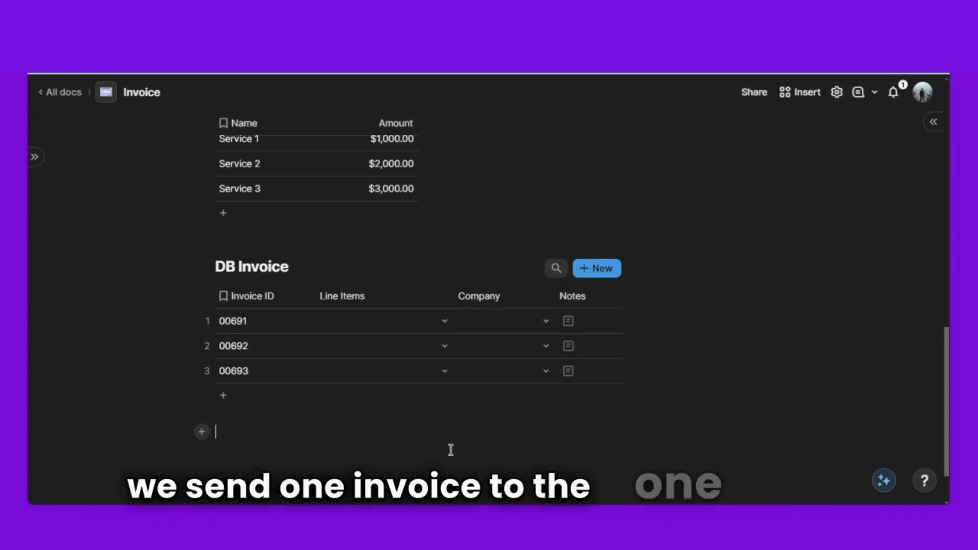
{"action": "left_click", "coordinate": [578, 294]}
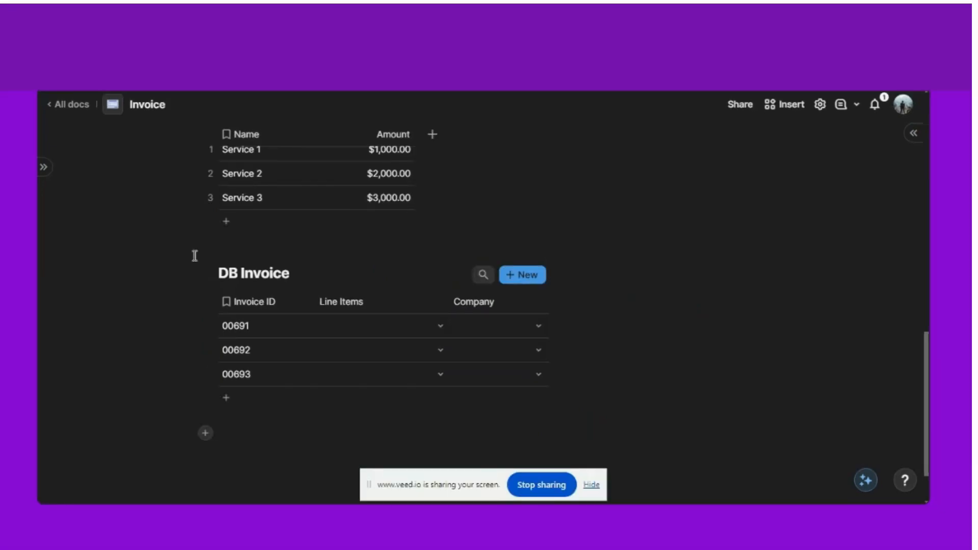
{"action": "left_click", "coordinate": [496, 320]}
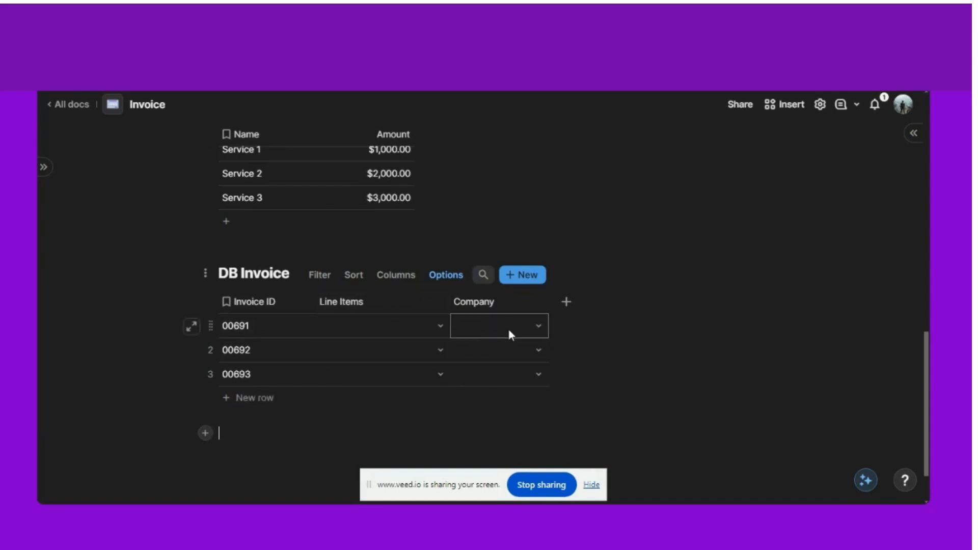
- Dismiss the sharing notice and add Company's Billing Contact as a related column beside Company
{"action": "left_click", "coordinate": [591, 485]}
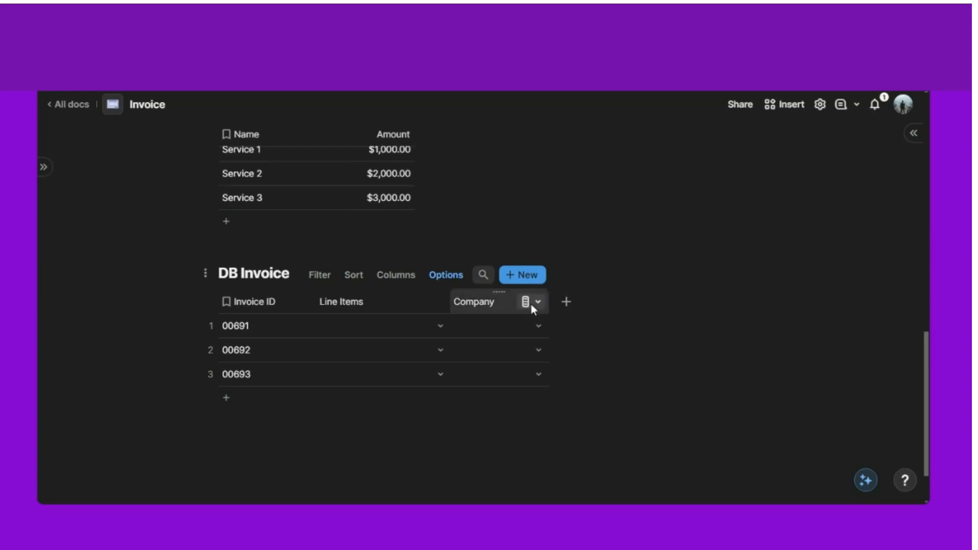
{"action": "left_click", "coordinate": [531, 304]}
{"action": "mouse_move", "coordinate": [564, 348]}
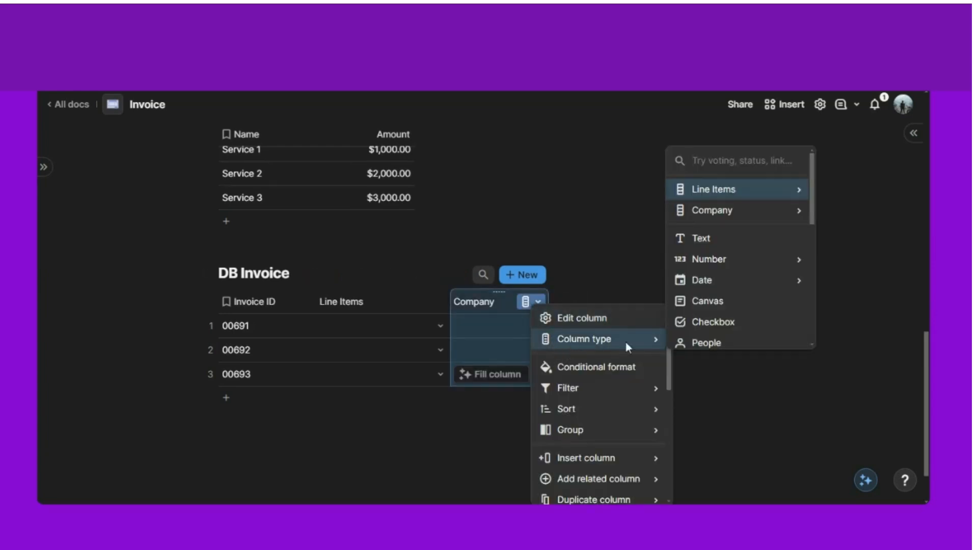
{"action": "scroll", "coordinate": [622, 408], "scroll_direction": "down", "scroll_amount": 2}
{"action": "mouse_move", "coordinate": [620, 418]}
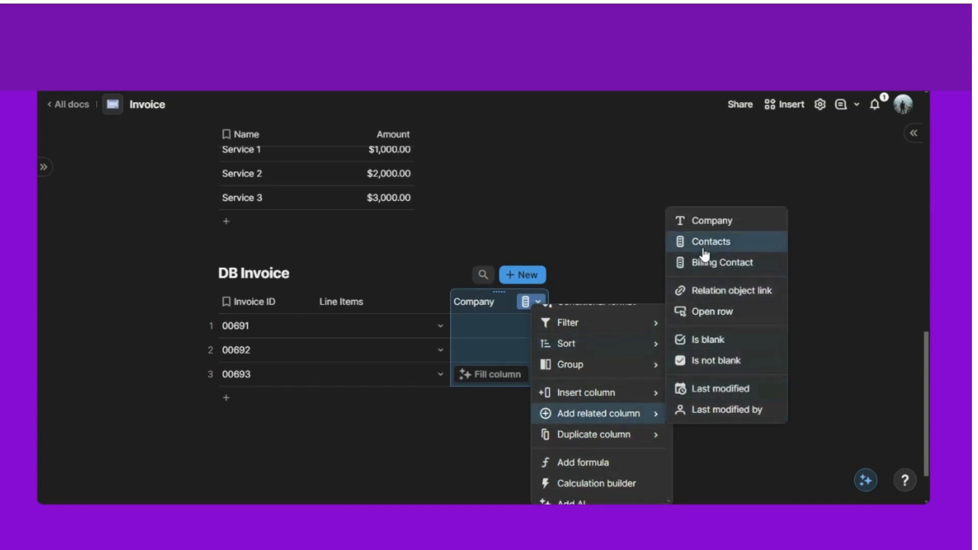
{"action": "left_click", "coordinate": [724, 271]}
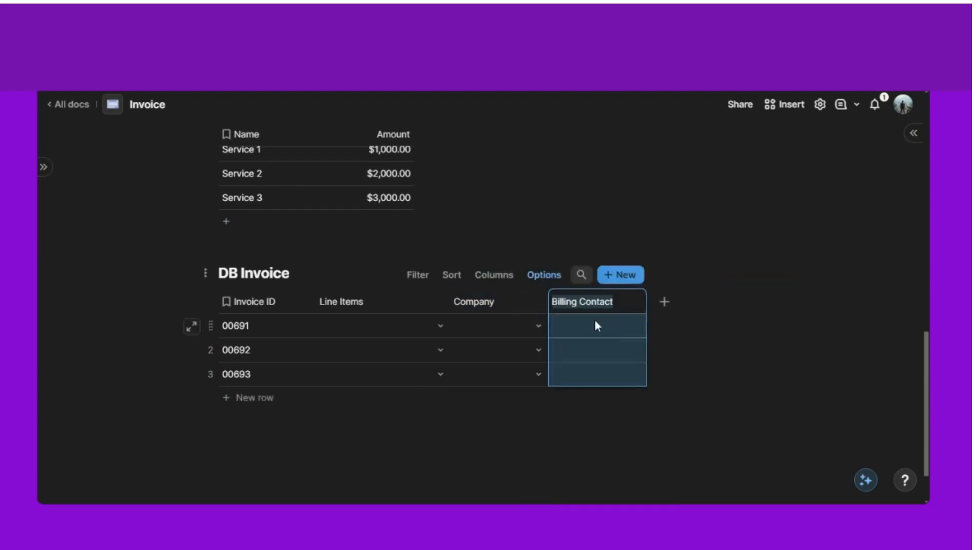
- Set invoice 00691's Company to Ved Consulting
{"action": "left_click", "coordinate": [538, 325]}
{"action": "left_click", "coordinate": [523, 376]}
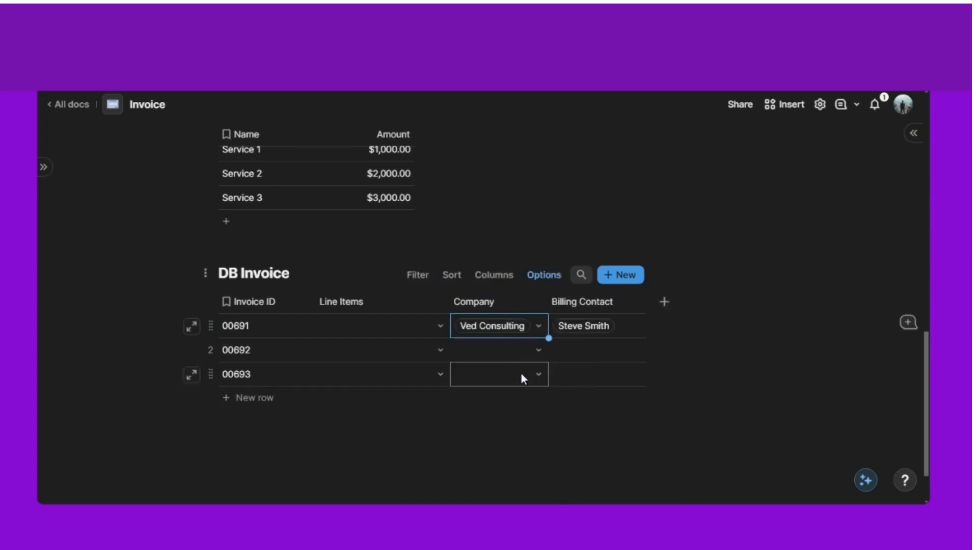
{"action": "left_click", "coordinate": [509, 461]}
{"action": "scroll", "coordinate": [598, 339], "scroll_direction": "up", "scroll_amount": 1}
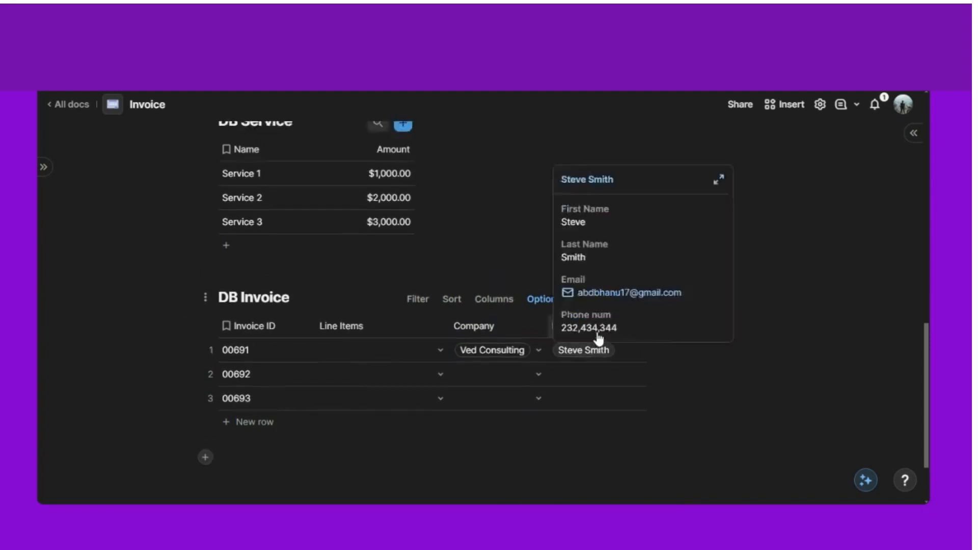
{"action": "scroll", "coordinate": [597, 393], "scroll_direction": "up", "scroll_amount": 5}
{"action": "scroll", "coordinate": [596, 379], "scroll_direction": "up", "scroll_amount": 4}
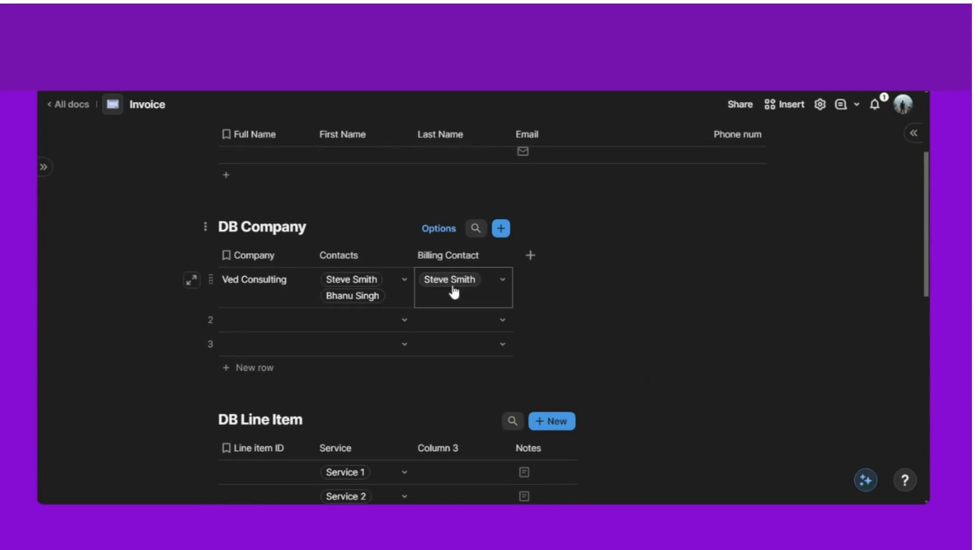
- Test the lookup by switching the company's billing contact in DB Company, then restoring it
{"action": "left_click", "coordinate": [503, 280]}
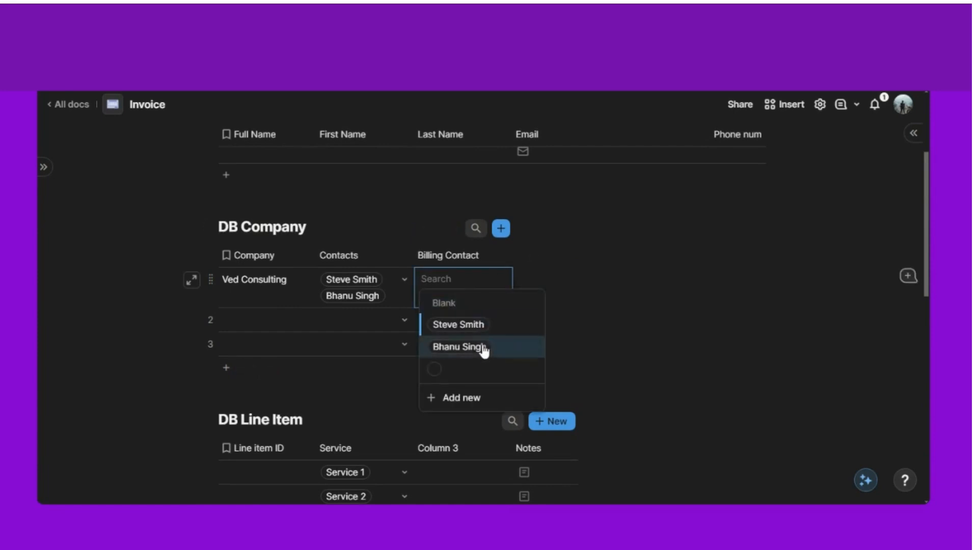
{"action": "left_click", "coordinate": [455, 346]}
{"action": "scroll", "coordinate": [560, 336], "scroll_direction": "down", "scroll_amount": 3}
{"action": "scroll", "coordinate": [593, 326], "scroll_direction": "down", "scroll_amount": 10}
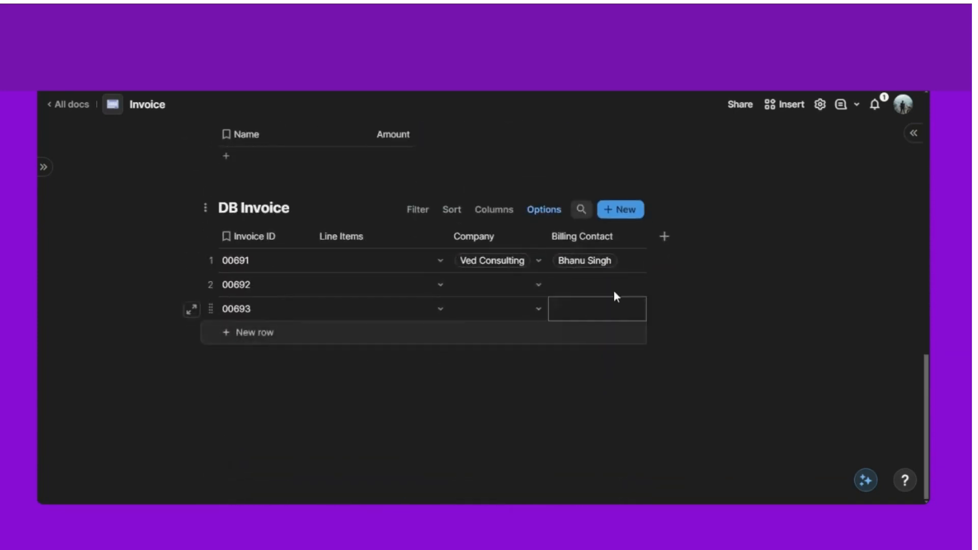
{"action": "scroll", "coordinate": [616, 278], "scroll_direction": "up", "scroll_amount": 2}
{"action": "scroll", "coordinate": [614, 271], "scroll_direction": "up", "scroll_amount": 10}
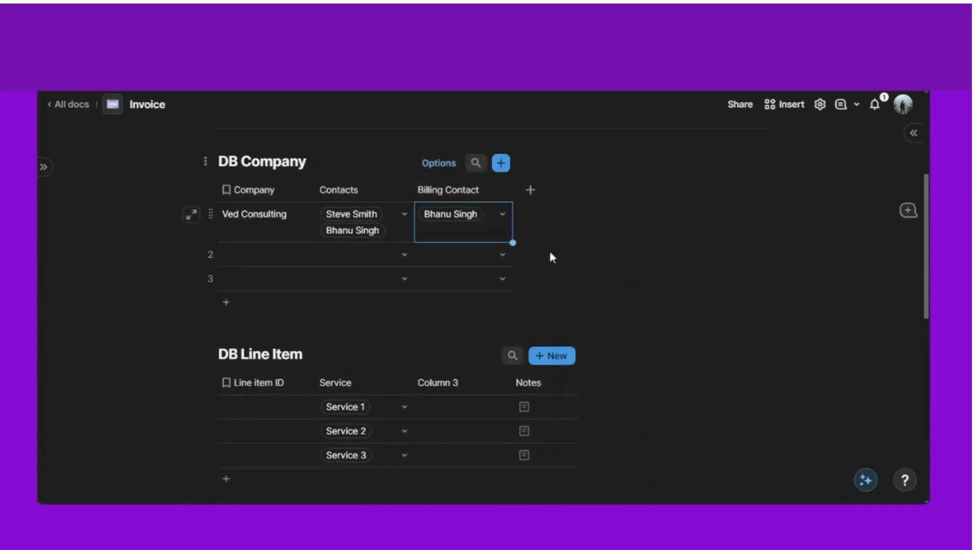
{"action": "left_click", "coordinate": [499, 213]}
{"action": "left_click", "coordinate": [519, 266]}
{"action": "scroll", "coordinate": [602, 293], "scroll_direction": "down", "scroll_amount": 10}
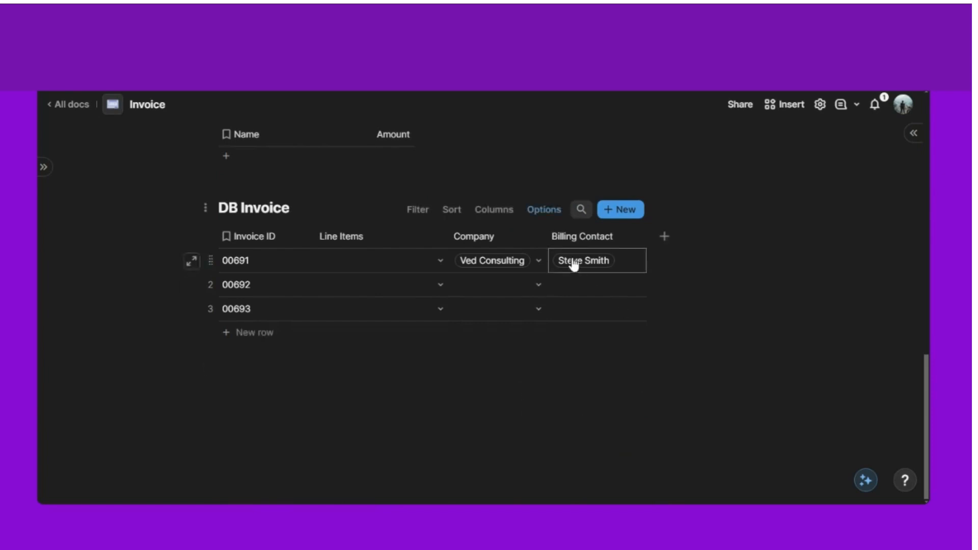
{"action": "mouse_move", "coordinate": [584, 268]}
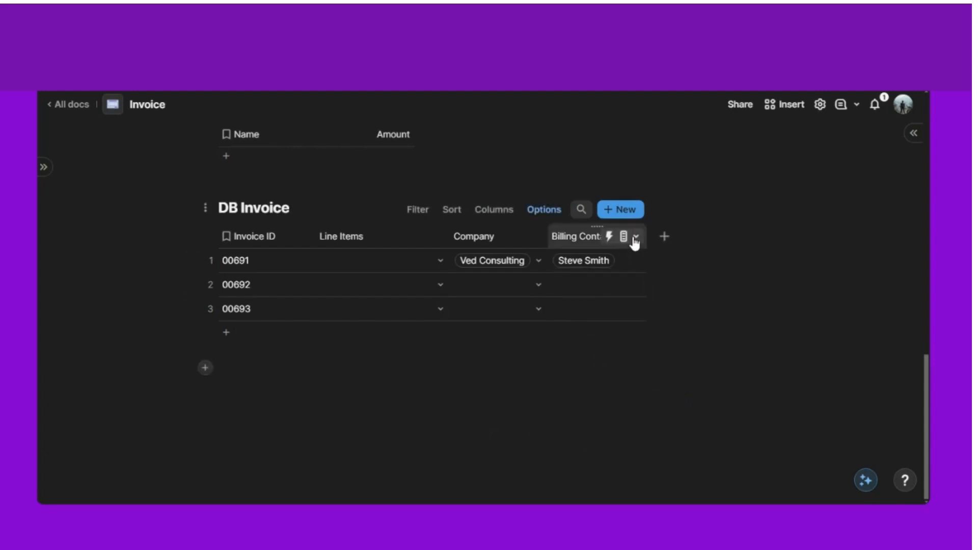
- Add the billing contact's Email as a related column, widen it, and rename it Billing Email
{"action": "left_click", "coordinate": [636, 238]}
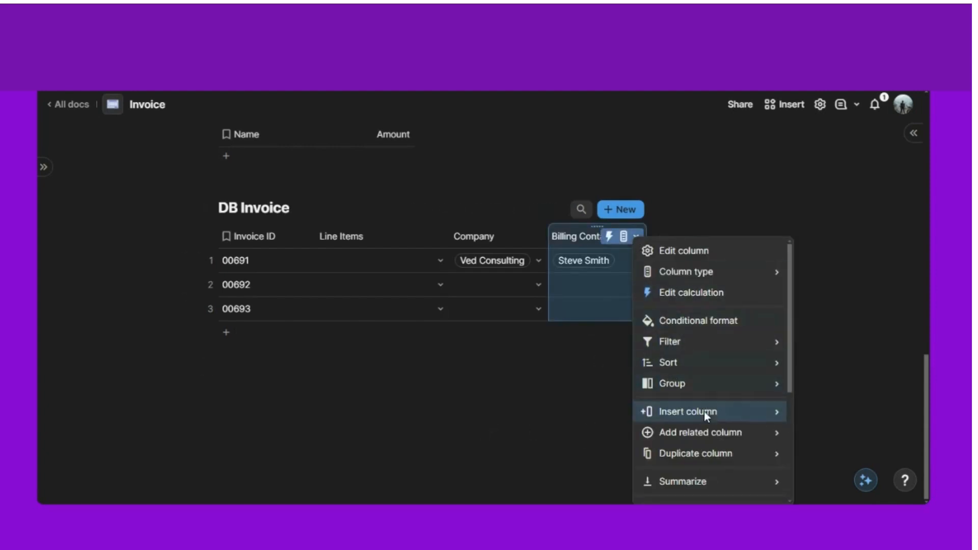
{"action": "mouse_move", "coordinate": [708, 434]}
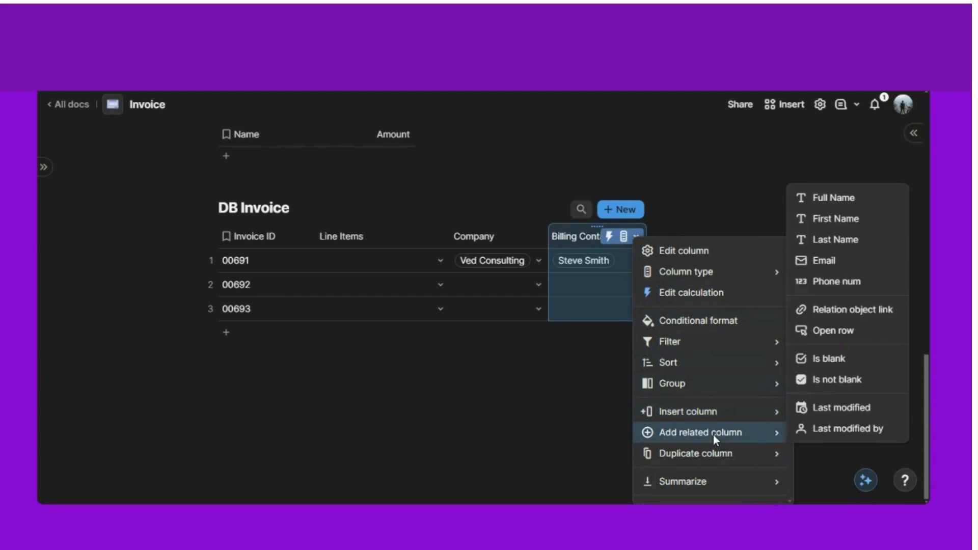
{"action": "left_click", "coordinate": [836, 262]}
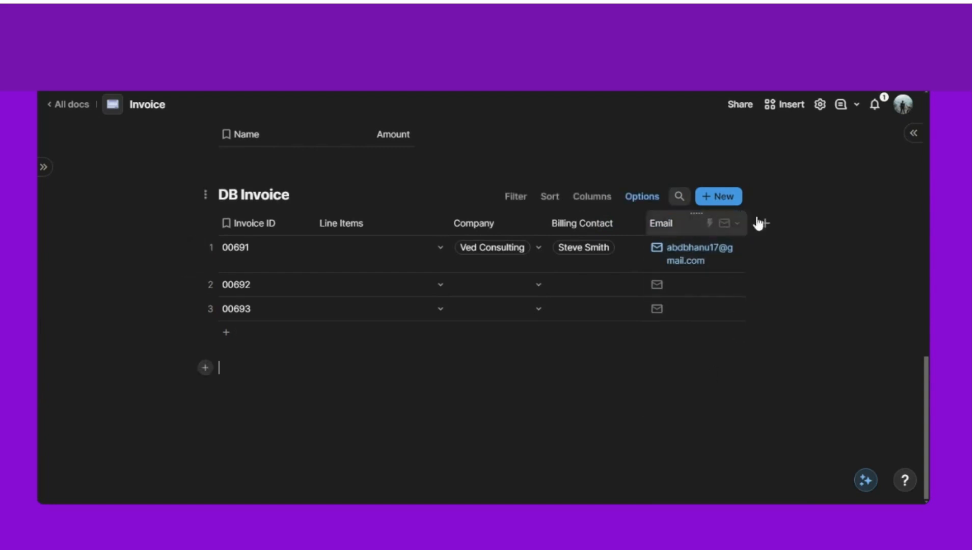
{"action": "left_click_drag", "start_coordinate": [746, 223], "coordinate": [799, 223]}
{"action": "left_click", "coordinate": [653, 237]}
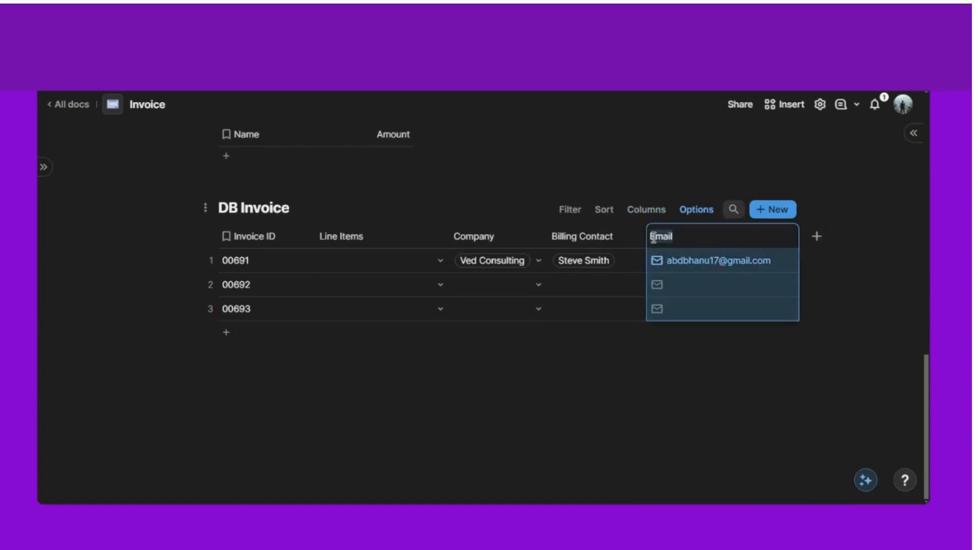
{"action": "type", "text": "Billing"}
{"action": "left_click", "coordinate": [589, 400]}
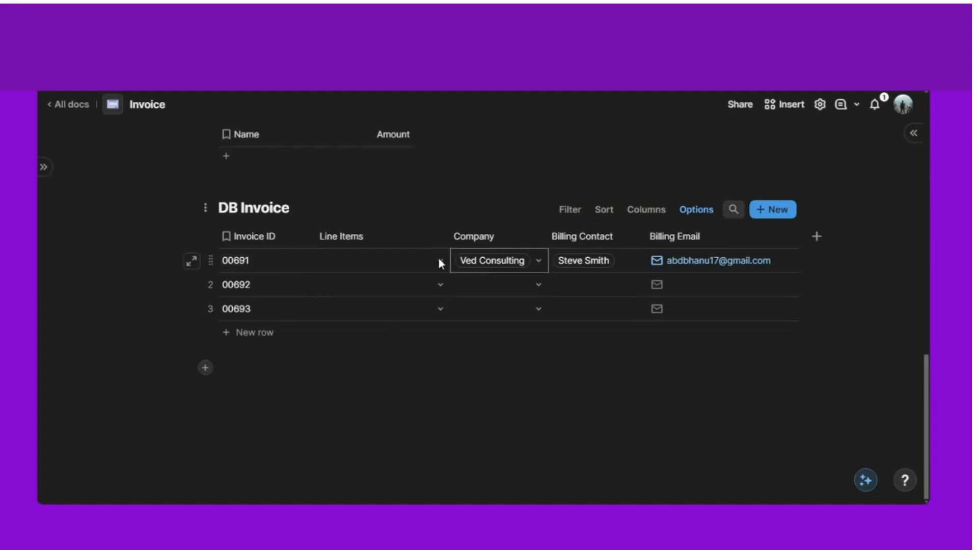
- Scroll back up to the DB Line Item table and its unnamed Column 3
{"action": "scroll", "coordinate": [435, 261], "scroll_direction": "up", "scroll_amount": 5}
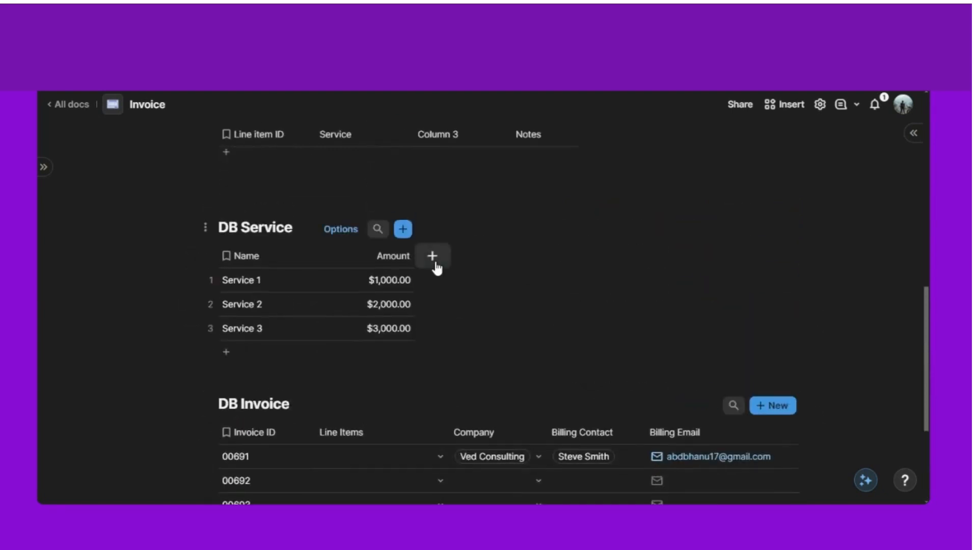
{"action": "scroll", "coordinate": [431, 257], "scroll_direction": "down", "scroll_amount": 4}
{"action": "scroll", "coordinate": [431, 258], "scroll_direction": "down", "scroll_amount": 1}
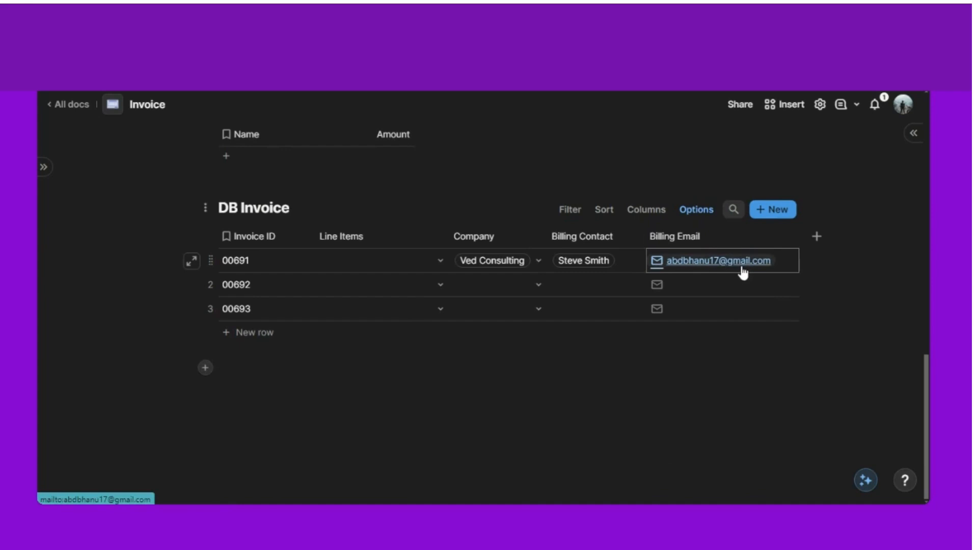
{"action": "scroll", "coordinate": [524, 422], "scroll_direction": "up", "scroll_amount": 1}
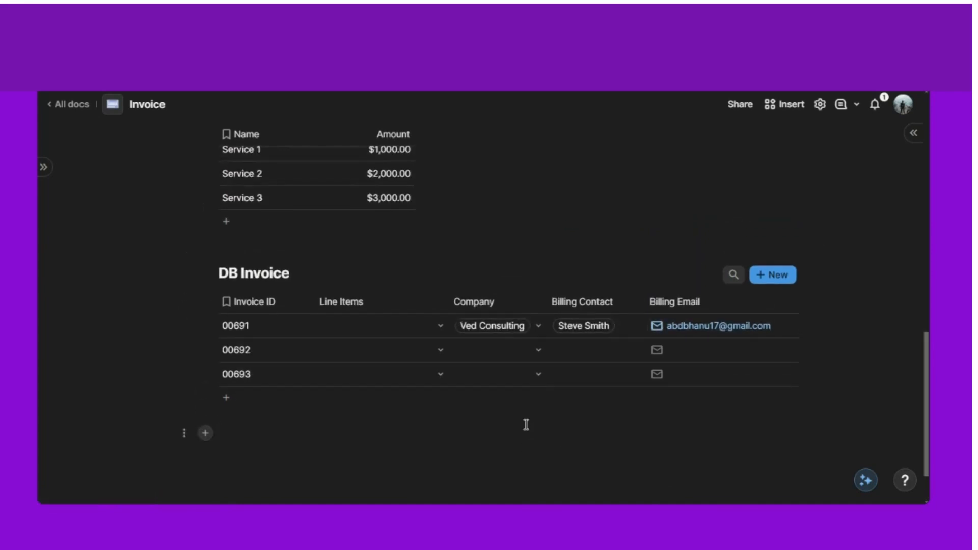
{"action": "scroll", "coordinate": [443, 414], "scroll_direction": "up", "scroll_amount": 2}
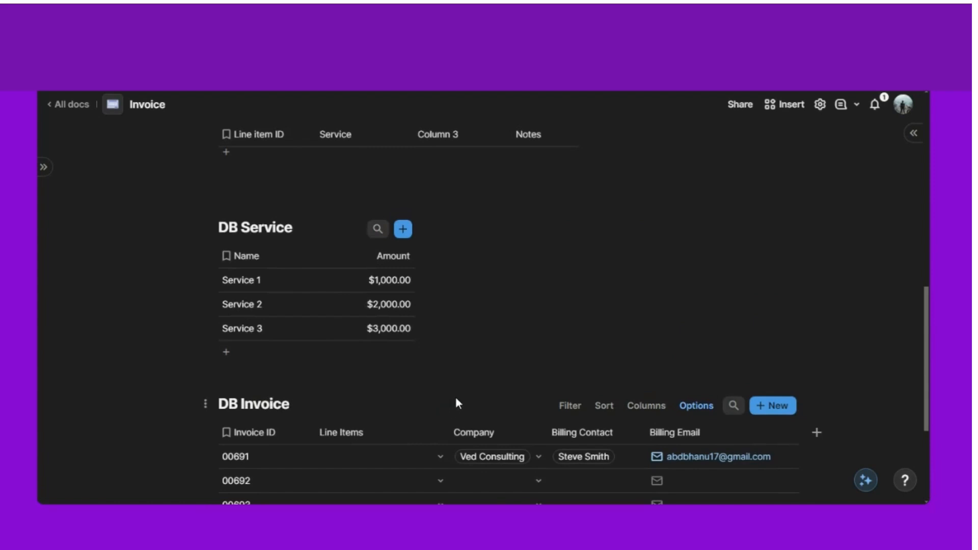
{"action": "scroll", "coordinate": [456, 399], "scroll_direction": "up", "scroll_amount": 3}
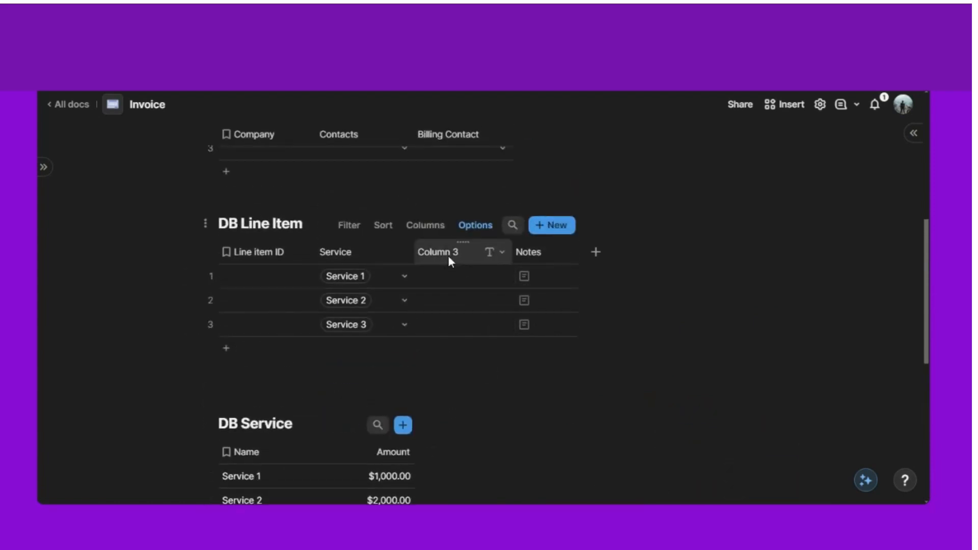
- Rename Column 3 in DB Line Item to Invoice
{"action": "left_click", "coordinate": [449, 257]}
{"action": "left_click", "coordinate": [450, 258]}
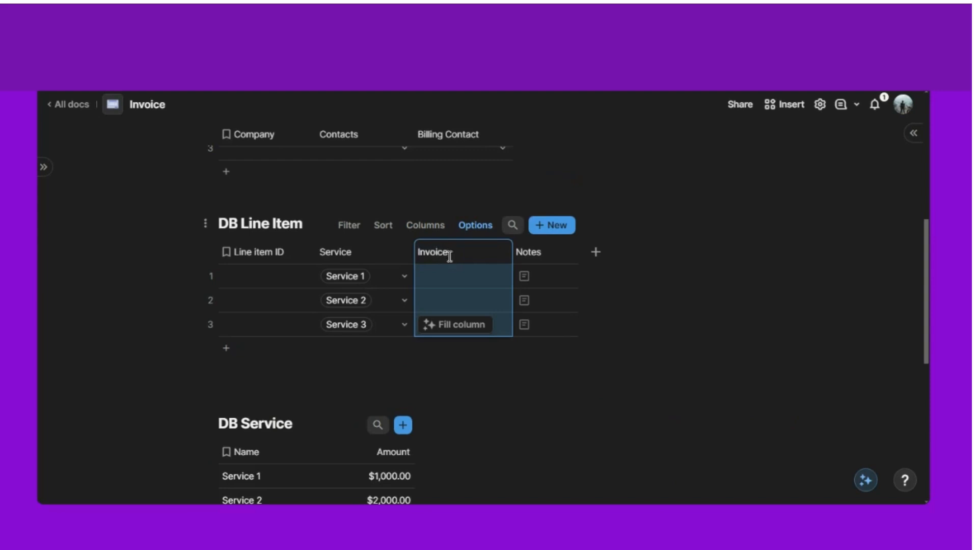
{"action": "scroll", "coordinate": [490, 370], "scroll_direction": "down", "scroll_amount": 1}
{"action": "left_click", "coordinate": [490, 351]}
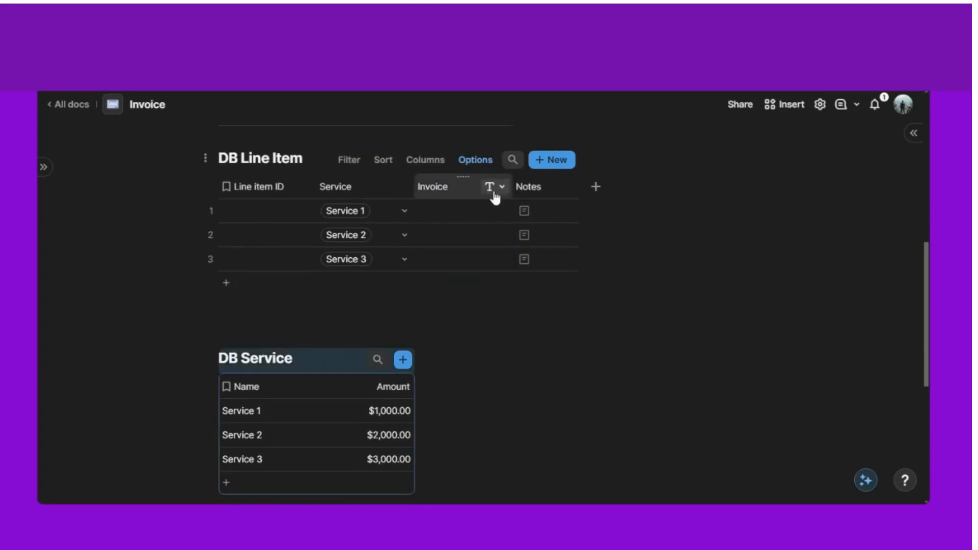
- Make Invoice a relation to DB Invoice with multiple selections turned off
{"action": "left_click", "coordinate": [497, 189]}
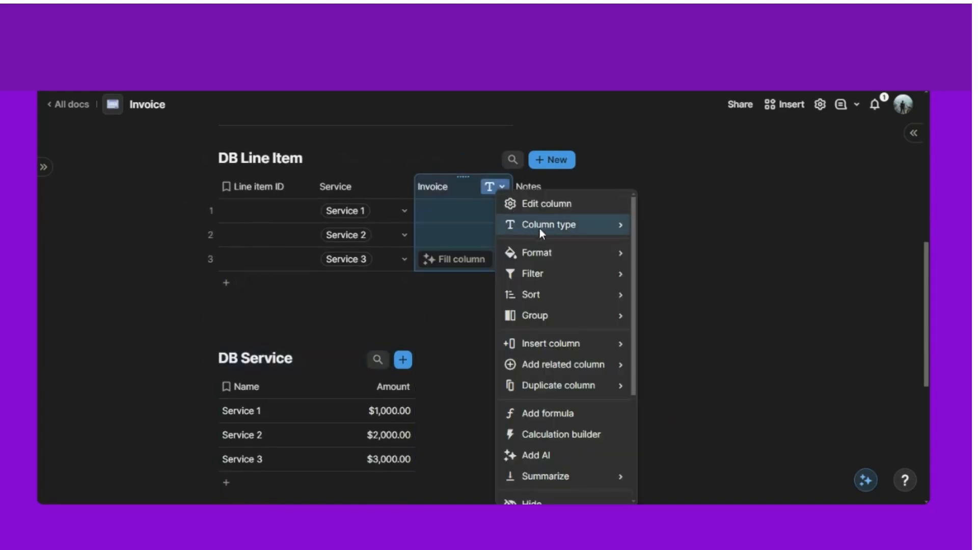
{"action": "mouse_move", "coordinate": [542, 226]}
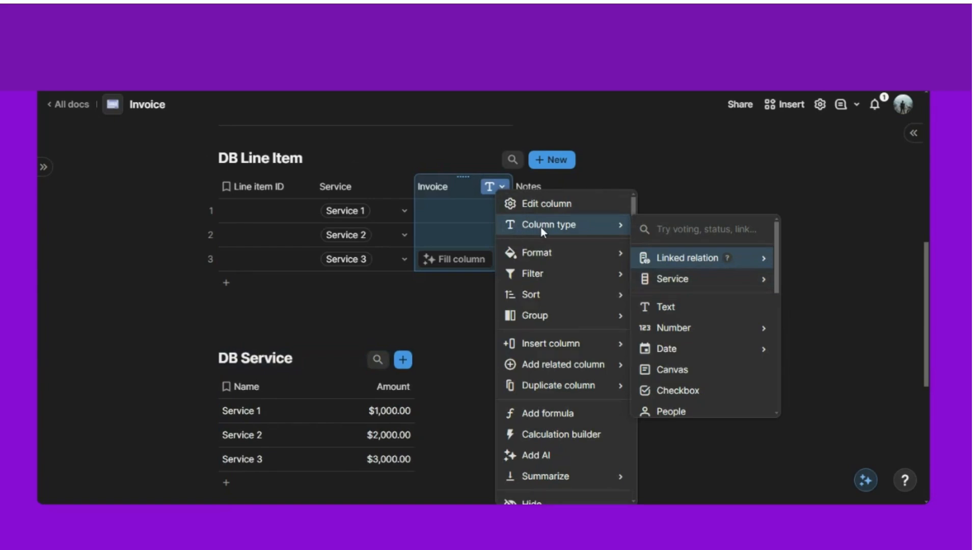
{"action": "type", "text": "db in"}
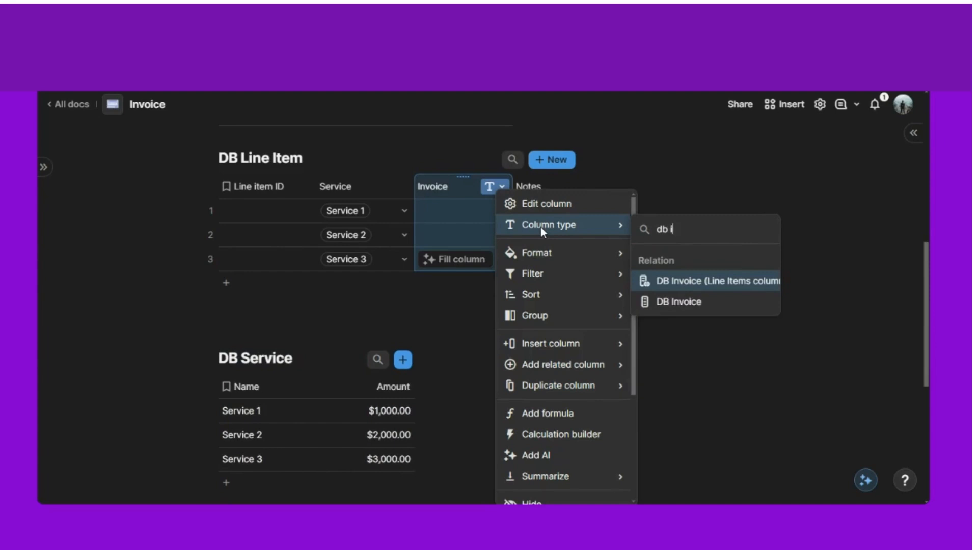
{"action": "left_click", "coordinate": [703, 299]}
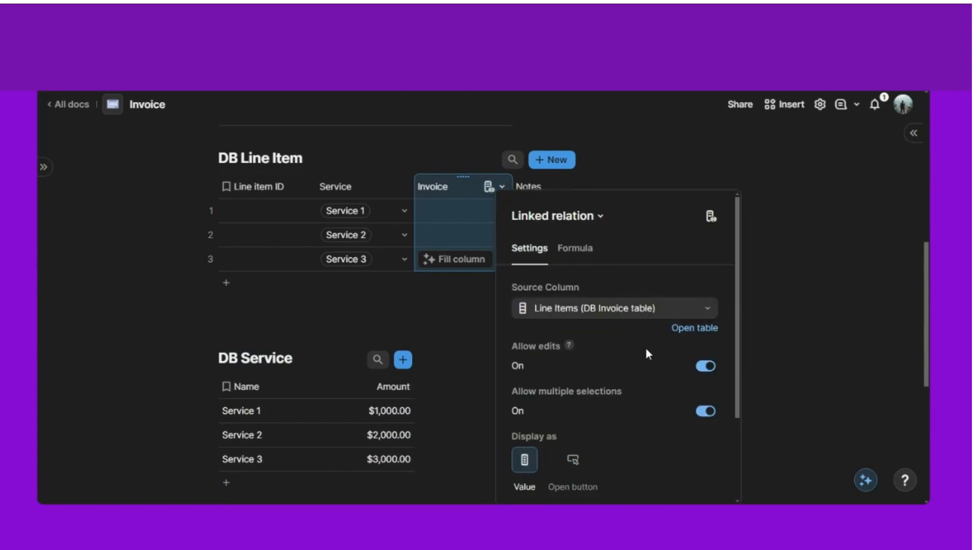
{"action": "scroll", "coordinate": [646, 348], "scroll_direction": "down", "scroll_amount": 2}
{"action": "left_click", "coordinate": [706, 347]}
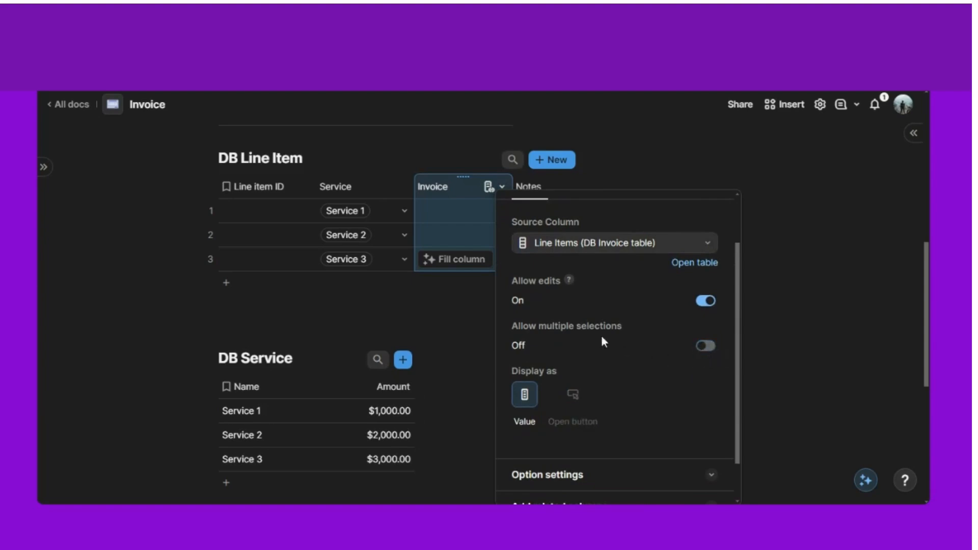
- Set the Invoice cells of line items 1, 2 and 3 to 00691, 00691 and 00693
{"action": "left_click", "coordinate": [409, 307]}
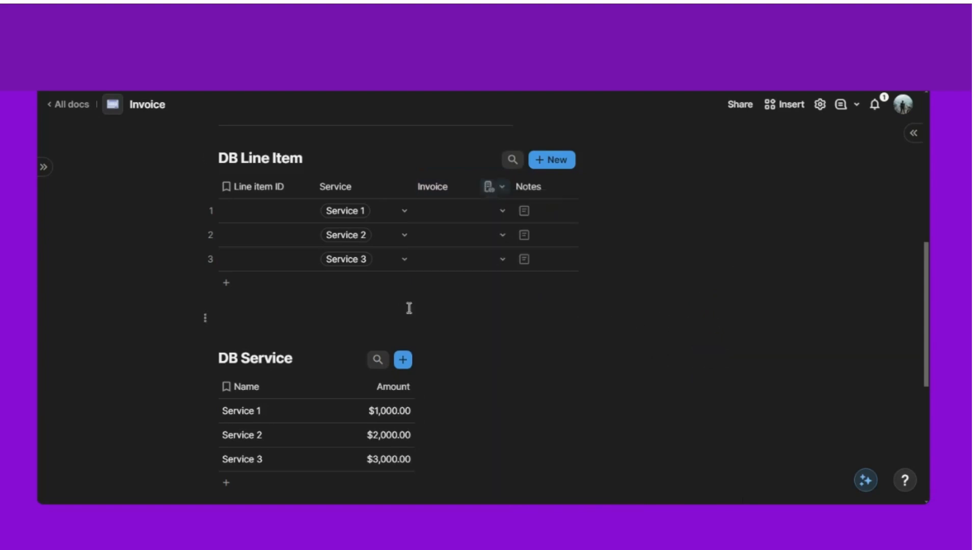
{"action": "left_click", "coordinate": [503, 212]}
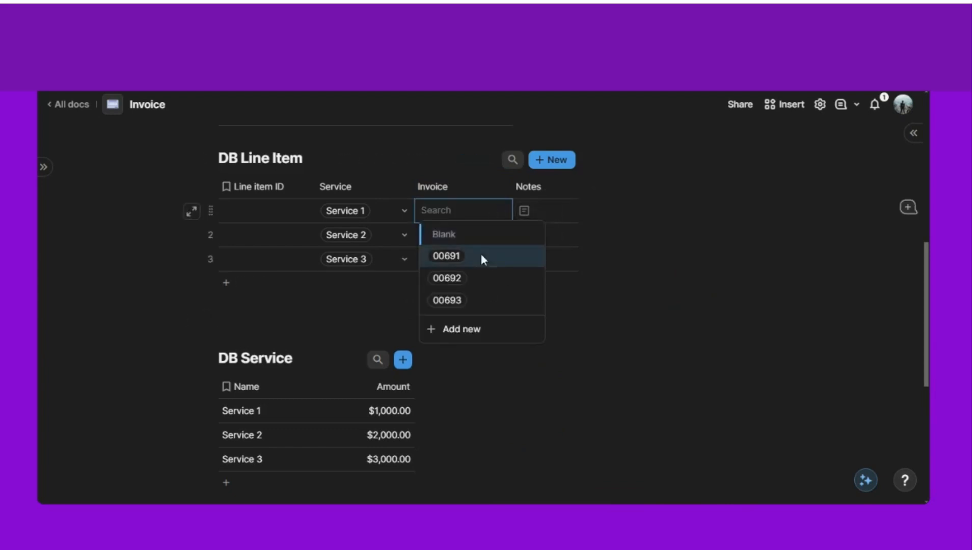
{"action": "left_click", "coordinate": [482, 257]}
{"action": "left_click", "coordinate": [497, 234]}
{"action": "left_click", "coordinate": [479, 284]}
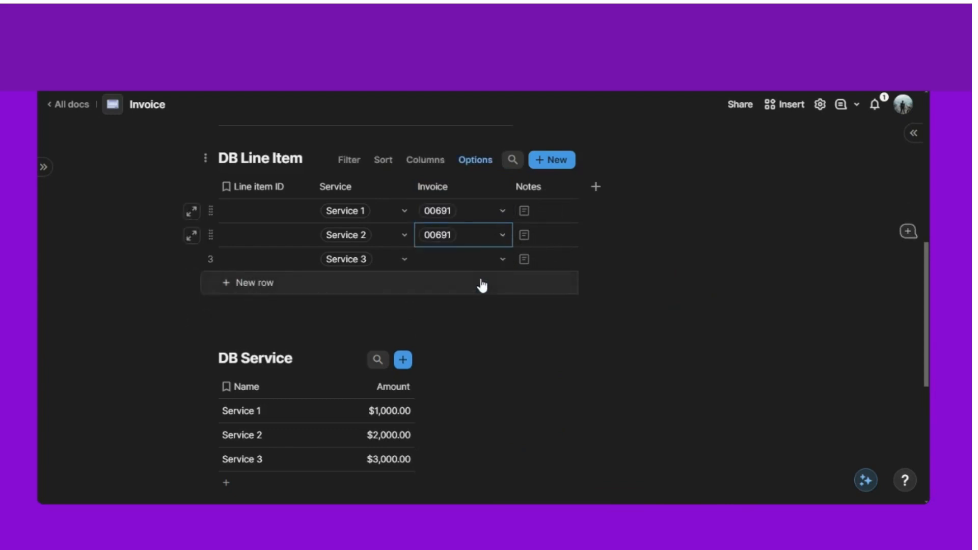
{"action": "left_click", "coordinate": [497, 259]}
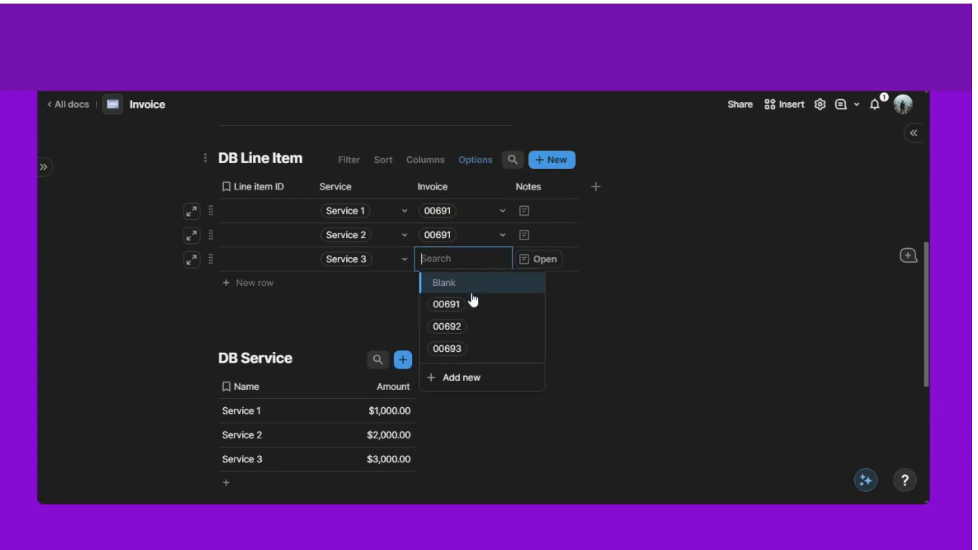
{"action": "left_click", "coordinate": [475, 349]}
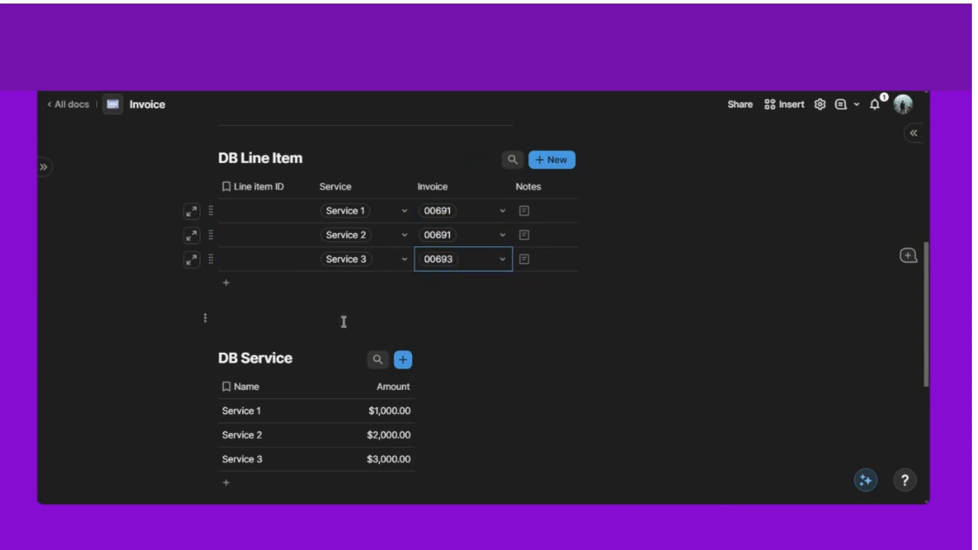
{"action": "left_click", "coordinate": [267, 173]}
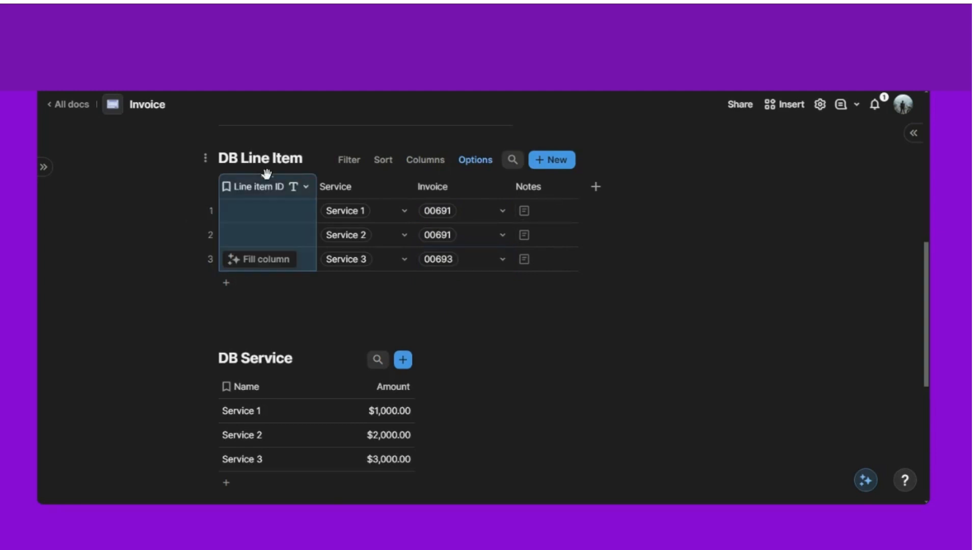
- Start the Line item ID formula with =Concatenate(Invoice.ToText()
{"action": "type", "text": "=con"}
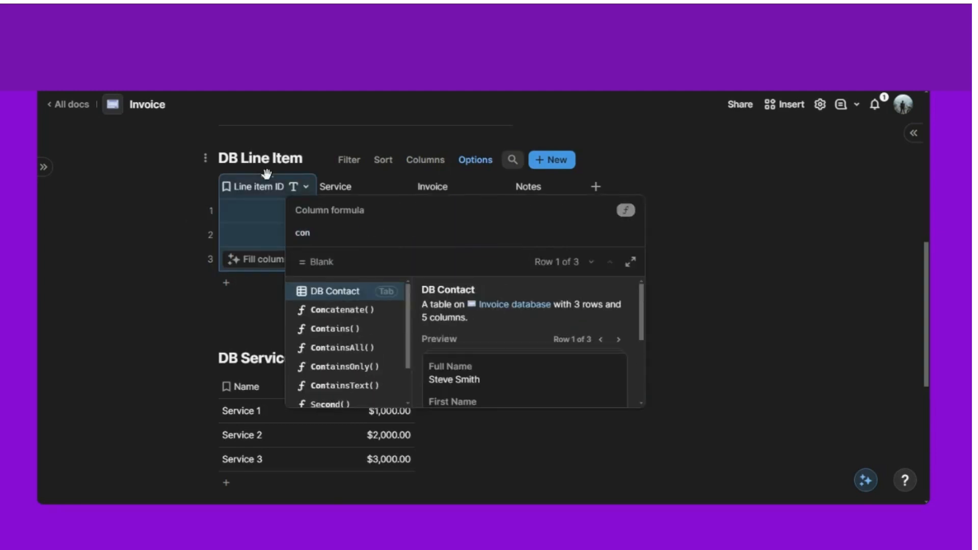
{"action": "key", "text": "Down"}
{"action": "key", "text": "Tab"}
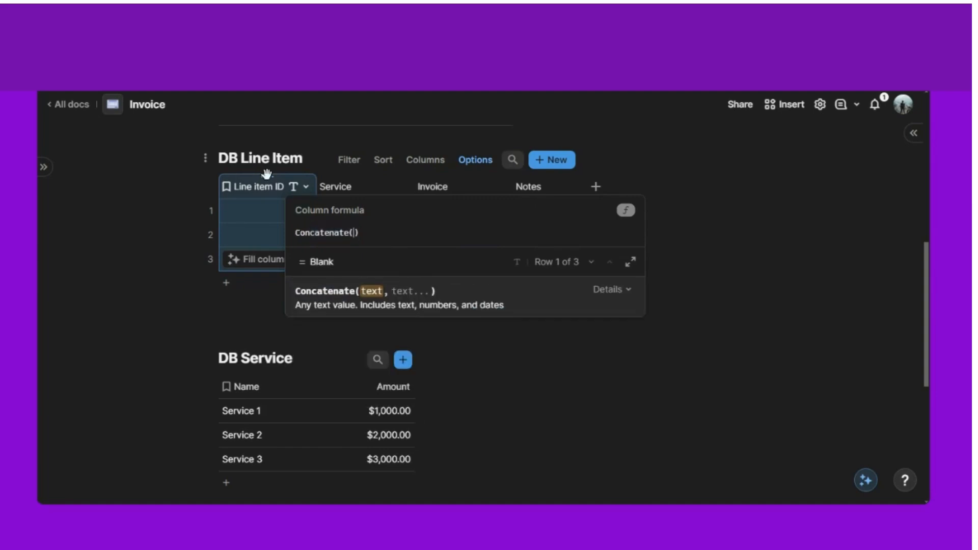
{"action": "type", "text": "invoice"}
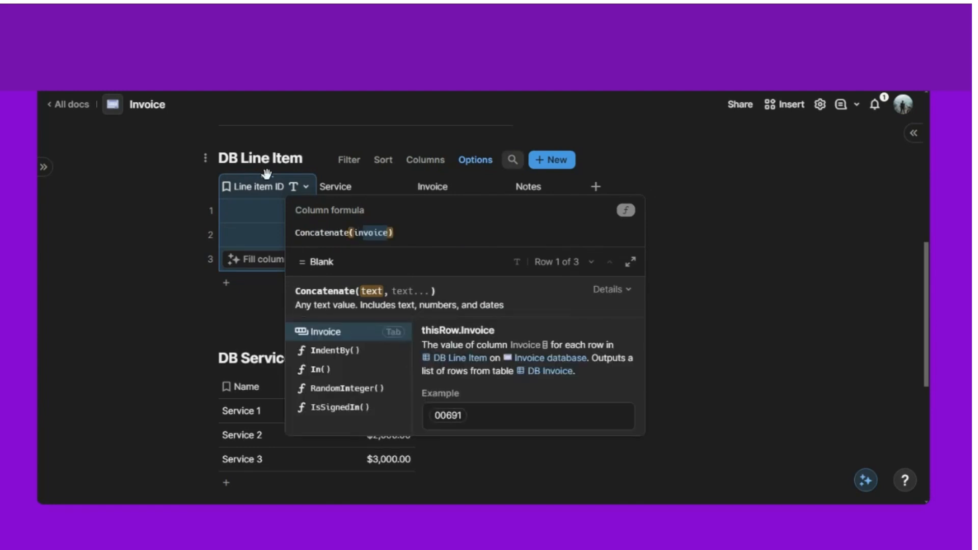
{"action": "key", "text": "Tab"}
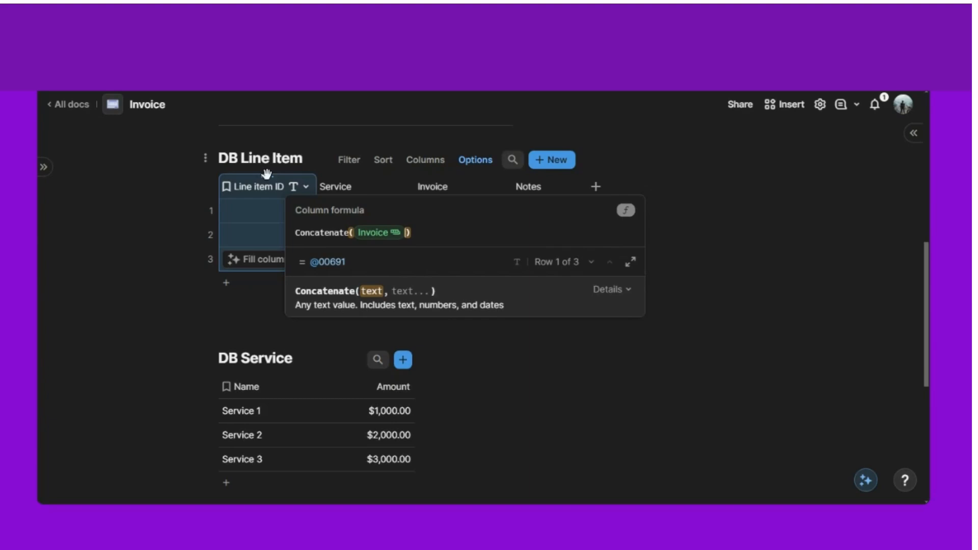
{"action": "type", "text": ".totext("}
{"action": "key", "text": "Tab"}
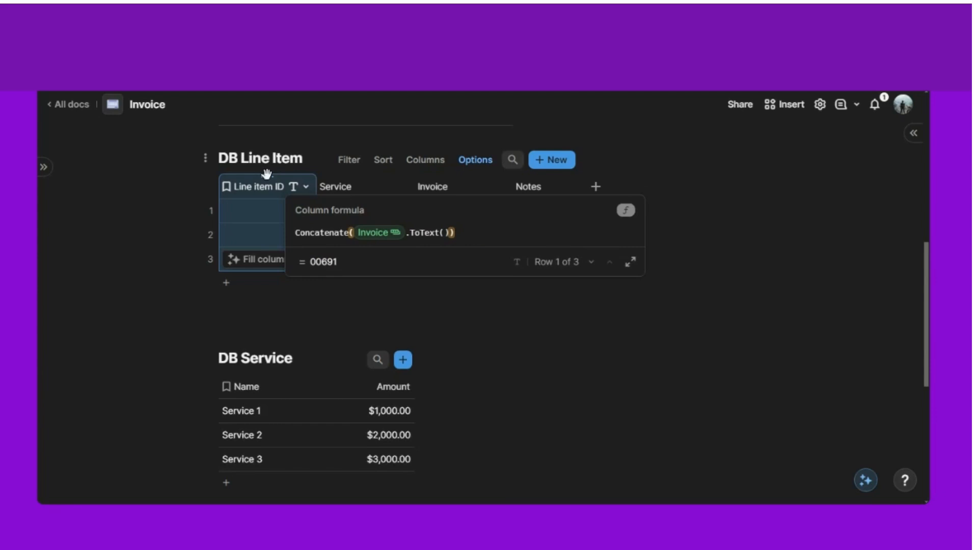
{"action": "key", "text": "BackSpace"}
- Complete it with " - " and Service.ToText(), apply it, and delete the Notes column
{"action": "type", "text": ",\" "}
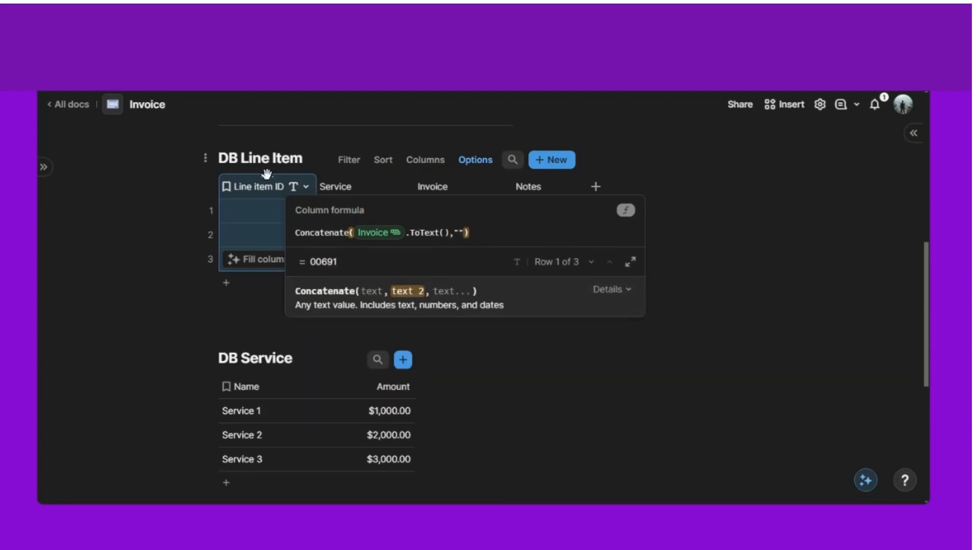
{"action": "type", "text": "-"}
{"action": "key", "text": "Left"}
{"action": "key", "text": "Right"}
{"action": "type", "text": "\""}
{"action": "type", "text": ",service"}
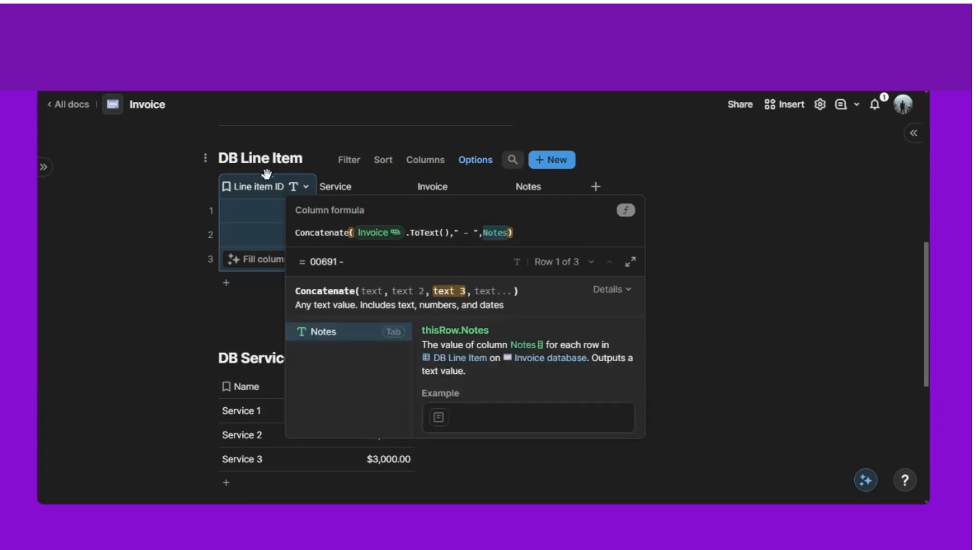
{"action": "key", "text": "Tab"}
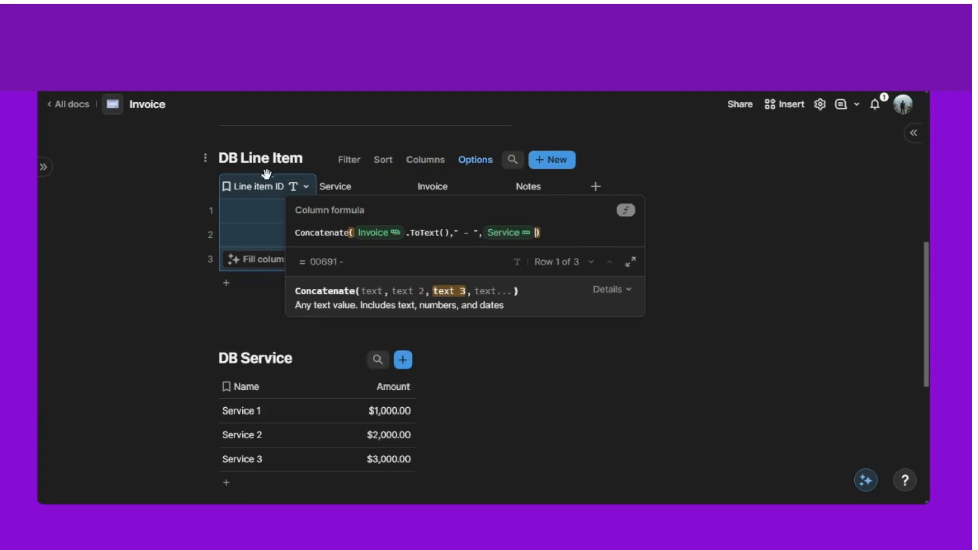
{"action": "type", "text": ".ct"}
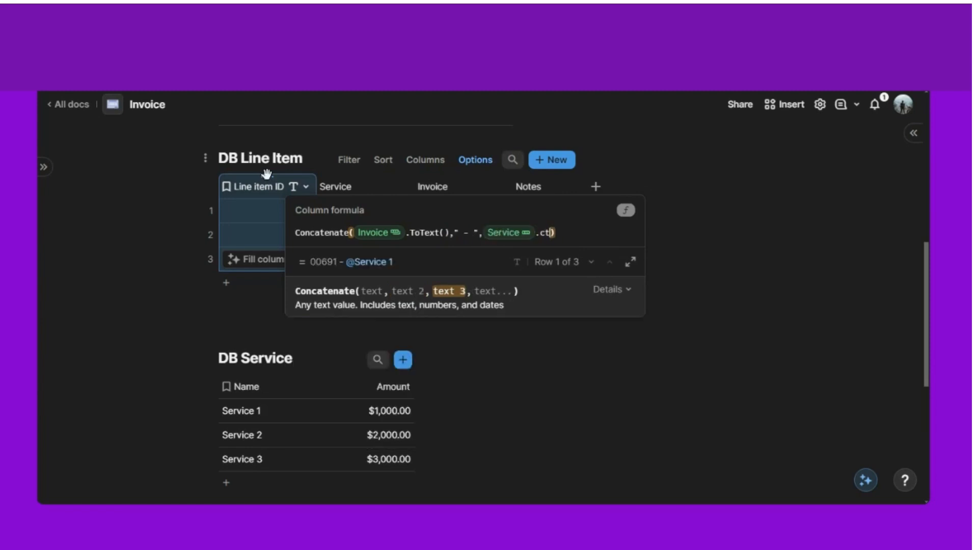
{"action": "key", "text": "BackSpace"}
{"action": "key", "text": "BackSpace"}
{"action": "type", "text": "to"}
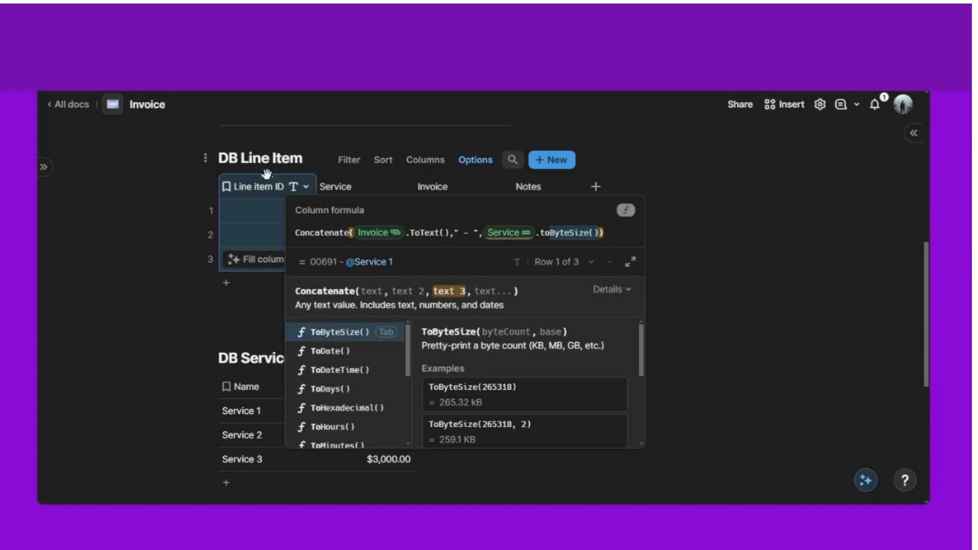
{"action": "type", "text": "te"}
{"action": "key", "text": "Tab"}
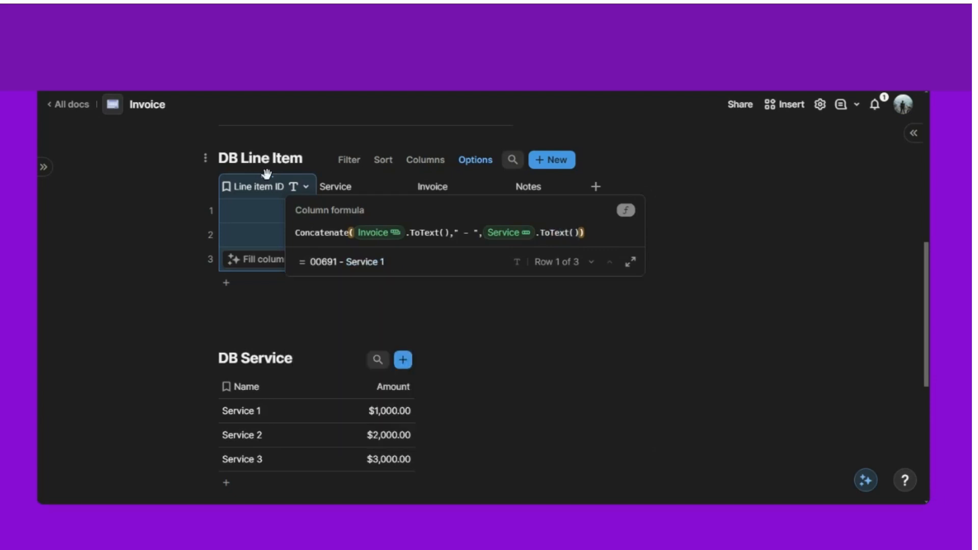
{"action": "left_click", "coordinate": [103, 343]}
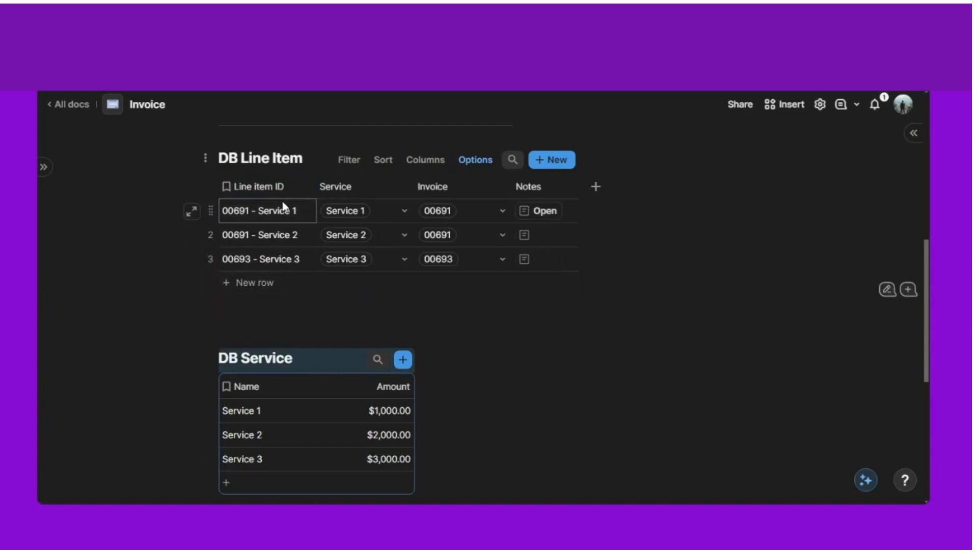
{"action": "left_click", "coordinate": [541, 175]}
{"action": "key", "text": "Delete"}
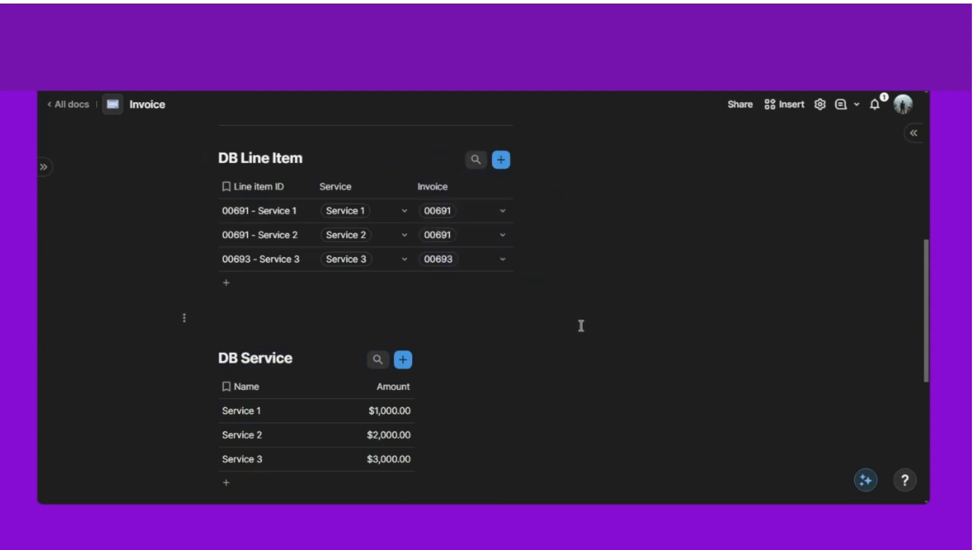
- Change line item 3's invoice from 00693 to 00692 and check the result in DB Invoice
{"action": "scroll", "coordinate": [575, 326], "scroll_direction": "down", "scroll_amount": 5}
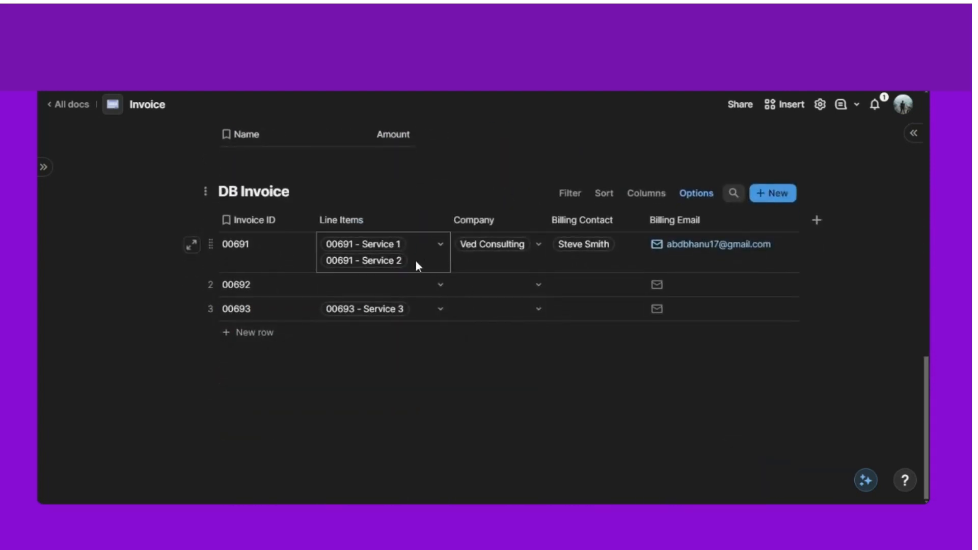
{"action": "scroll", "coordinate": [405, 252], "scroll_direction": "up", "scroll_amount": 5}
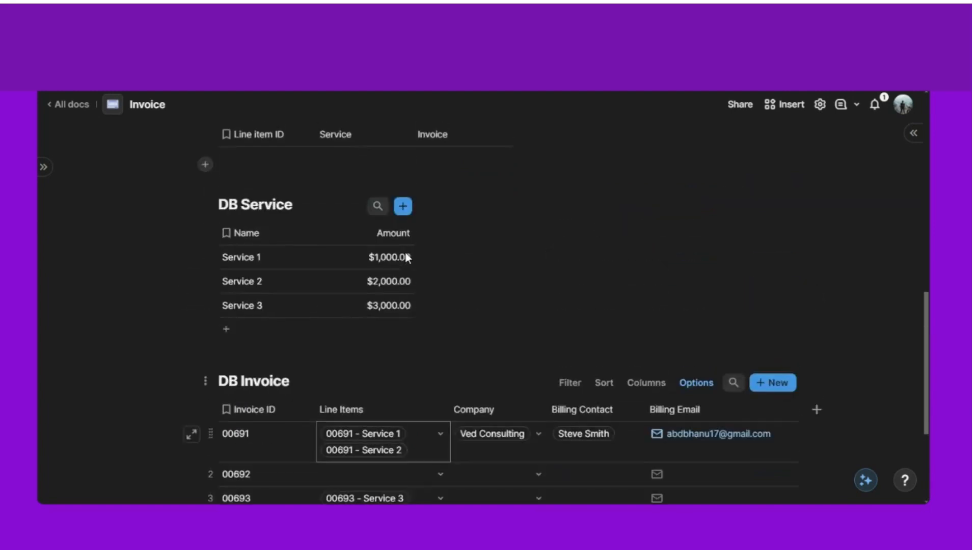
{"action": "scroll", "coordinate": [478, 351], "scroll_direction": "down", "scroll_amount": 5}
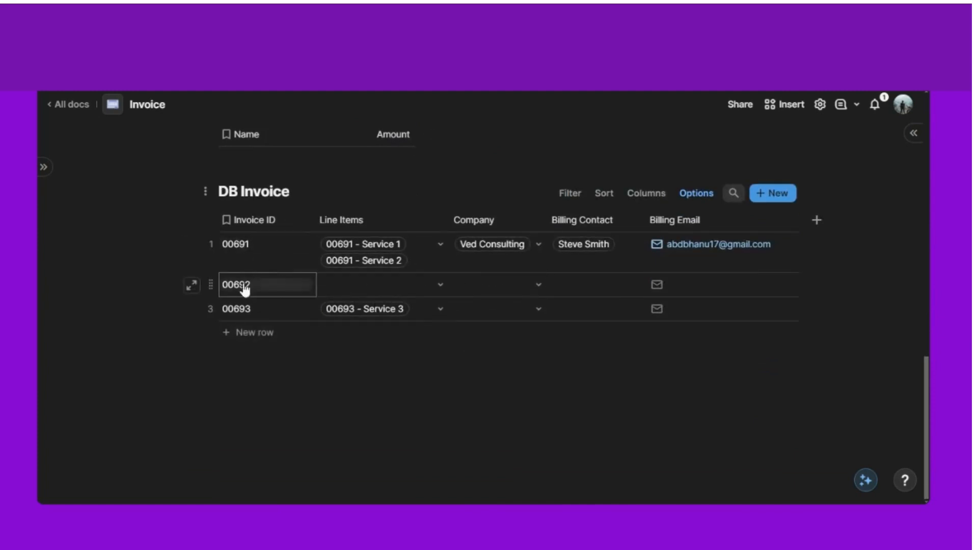
{"action": "scroll", "coordinate": [338, 273], "scroll_direction": "up", "scroll_amount": 5}
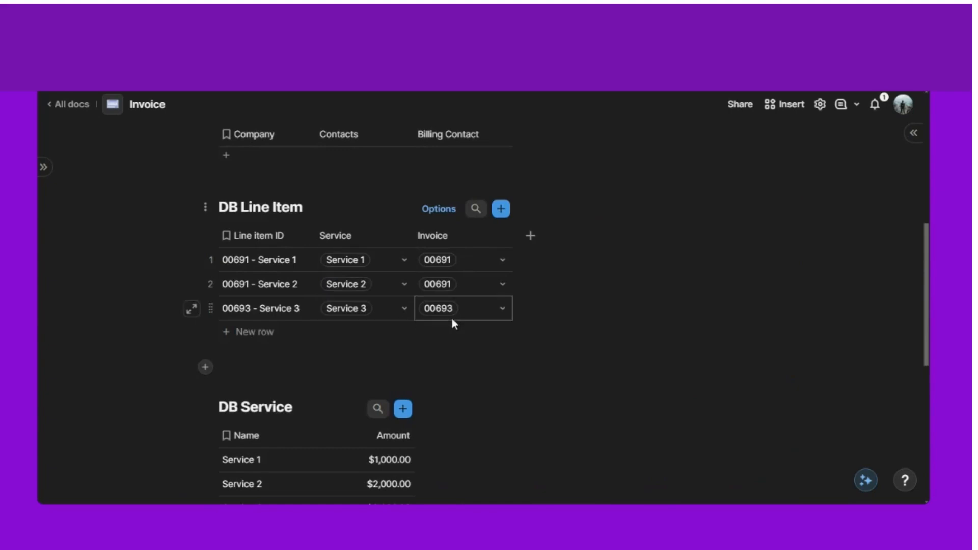
{"action": "left_click", "coordinate": [479, 315]}
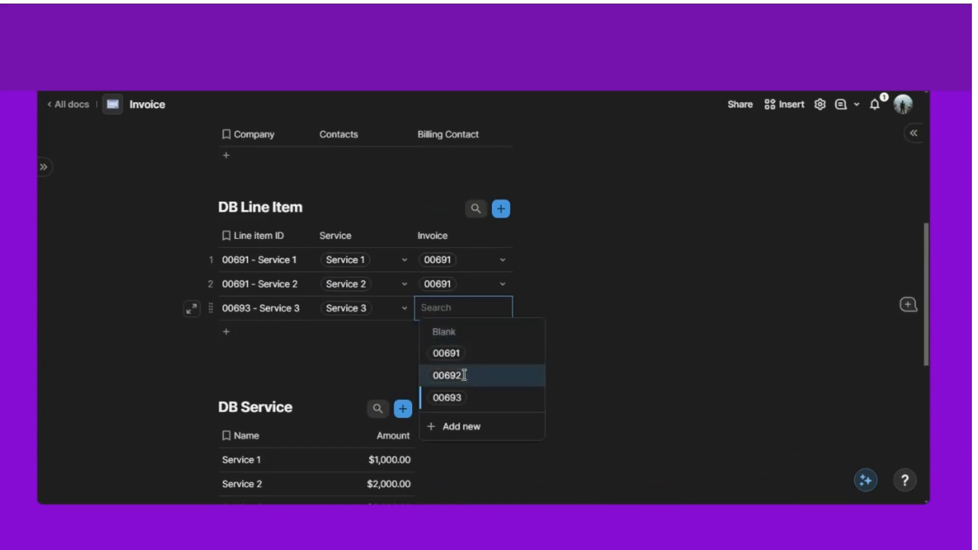
{"action": "left_click", "coordinate": [467, 375]}
{"action": "scroll", "coordinate": [402, 356], "scroll_direction": "down", "scroll_amount": 5}
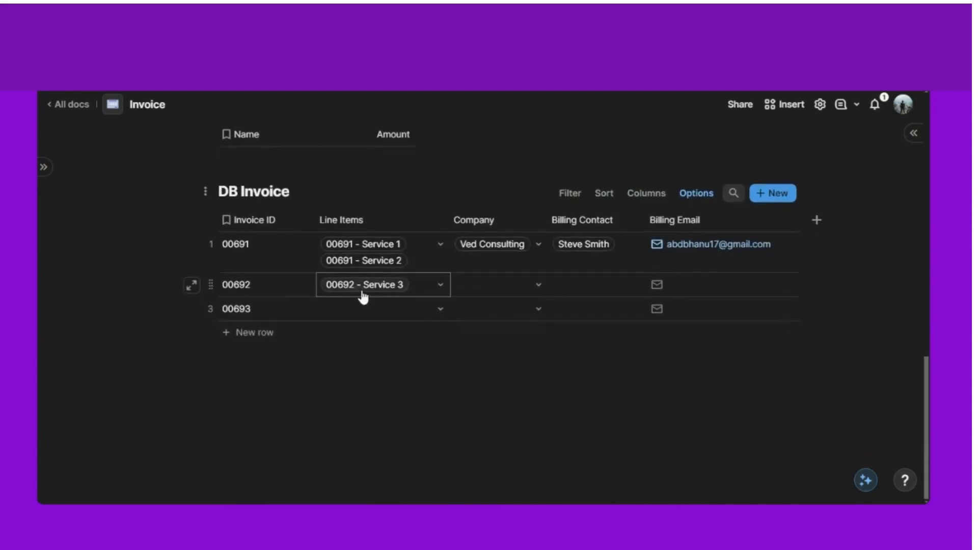
{"action": "scroll", "coordinate": [399, 385], "scroll_direction": "up", "scroll_amount": 9}
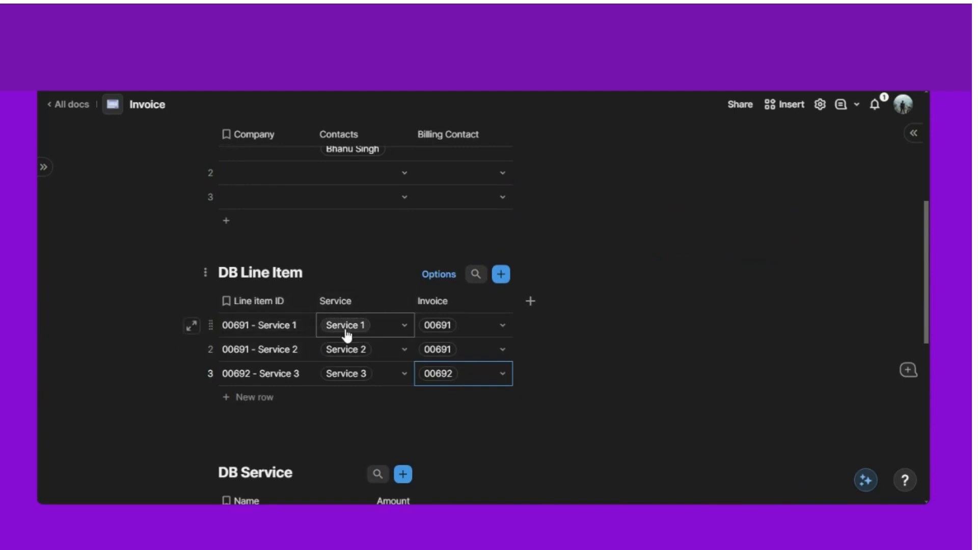
{"action": "mouse_move", "coordinate": [347, 335]}
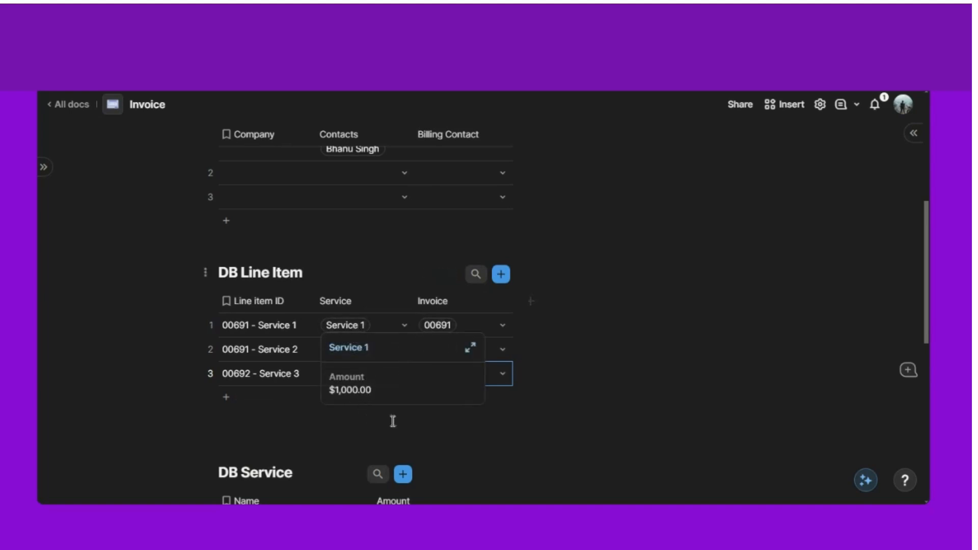
- Add Service's Amount as a related column named Cost and move it after Invoice
{"action": "left_click", "coordinate": [401, 304]}
{"action": "mouse_move", "coordinate": [437, 353]}
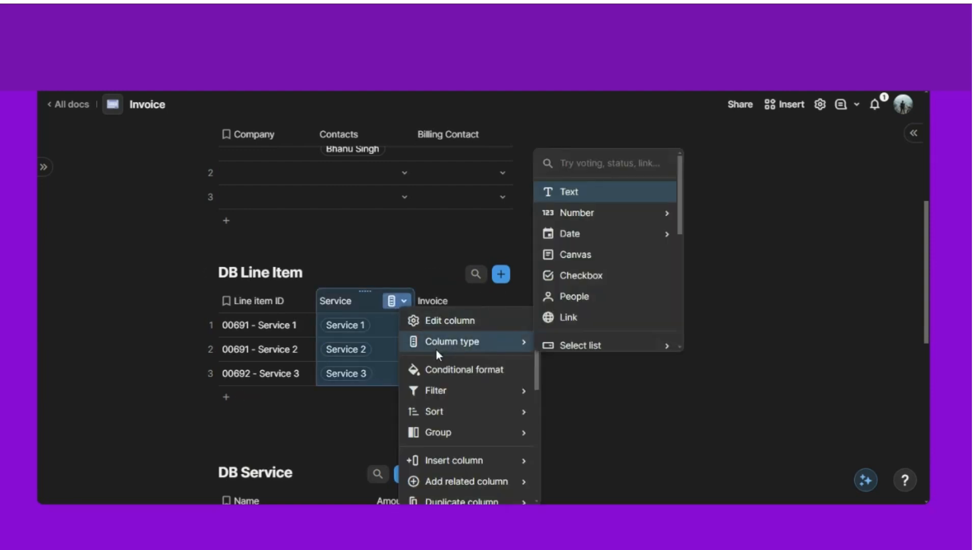
{"action": "scroll", "coordinate": [470, 383], "scroll_direction": "down", "scroll_amount": 3}
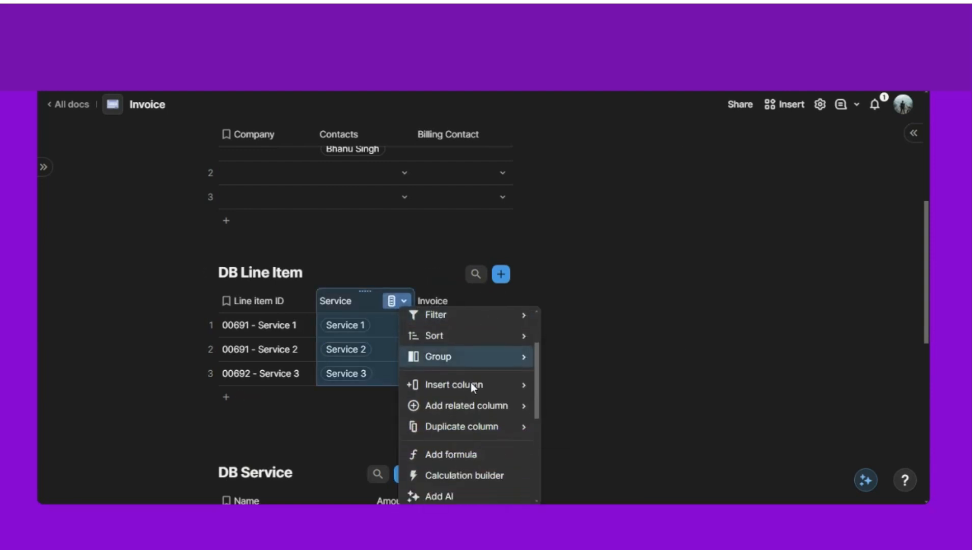
{"action": "mouse_move", "coordinate": [481, 357]}
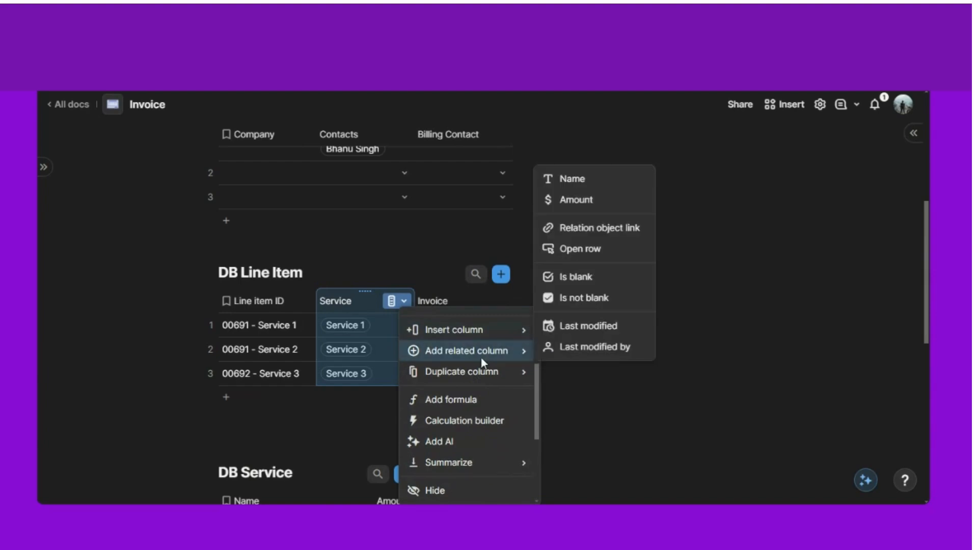
{"action": "left_click", "coordinate": [575, 200]}
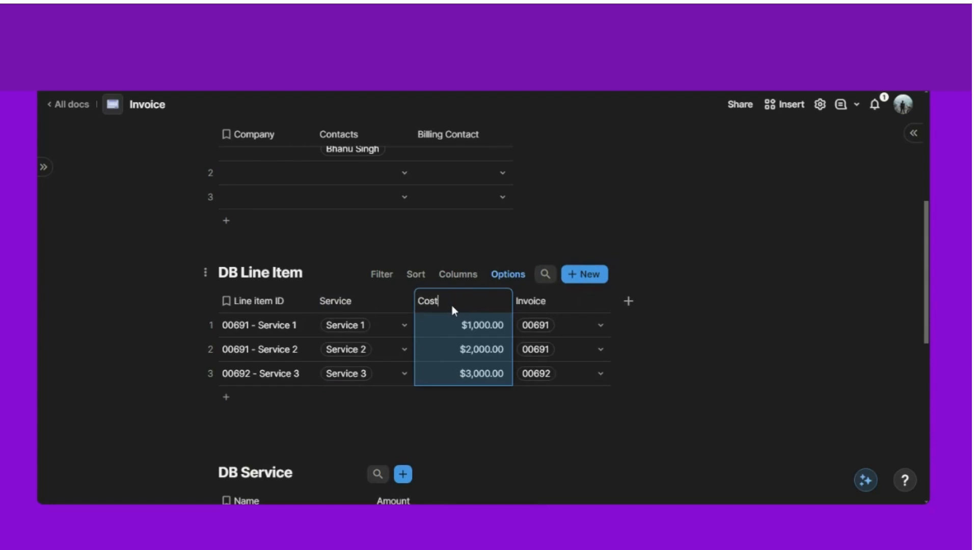
{"action": "left_click", "coordinate": [277, 237]}
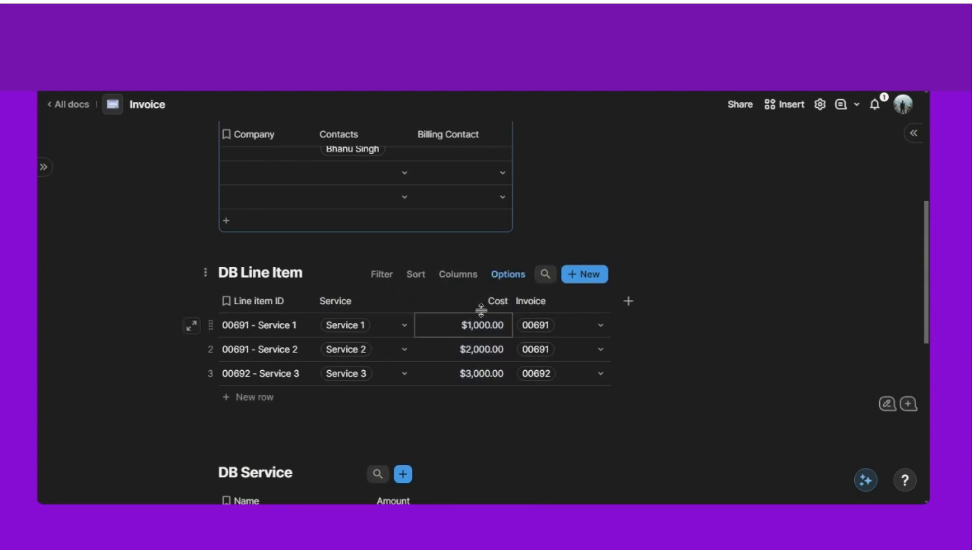
{"action": "left_click_drag", "start_coordinate": [461, 291], "coordinate": [537, 288]}
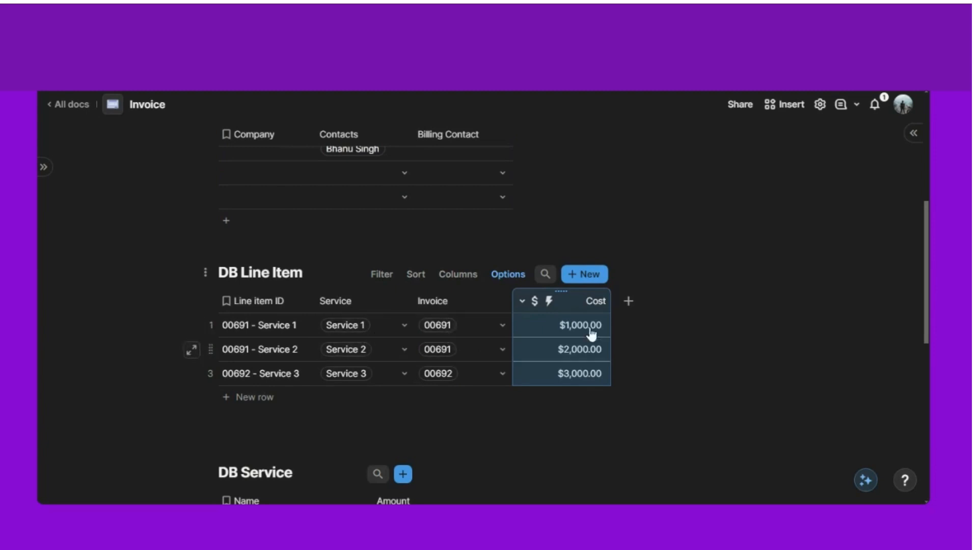
- Add a column after Cost named Quantity and set its type to Number
{"action": "left_click", "coordinate": [629, 301]}
{"action": "left_click", "coordinate": [671, 212]}
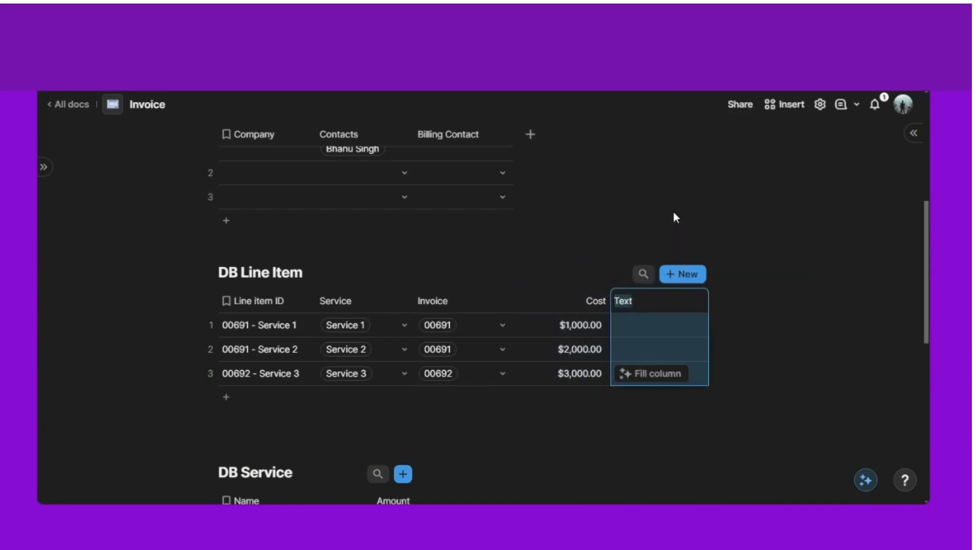
{"action": "type", "text": "Quantity"}
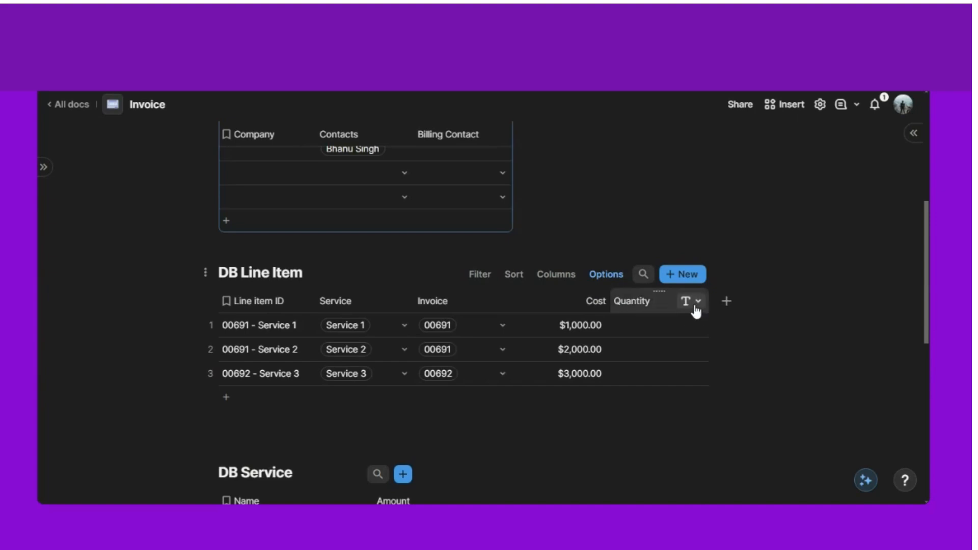
{"action": "left_click", "coordinate": [693, 304]}
{"action": "mouse_move", "coordinate": [737, 346]}
{"action": "type", "text": "nu"}
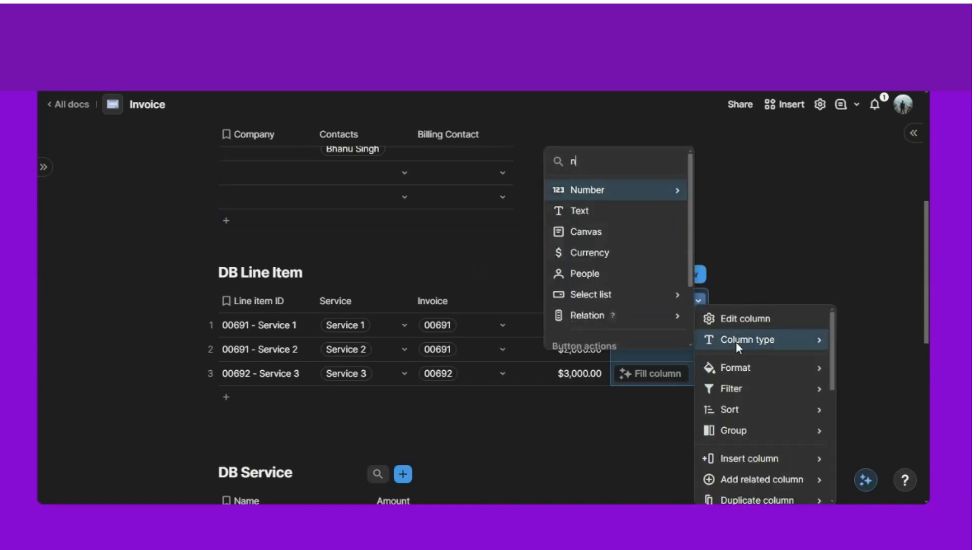
{"action": "mouse_move", "coordinate": [667, 379]}
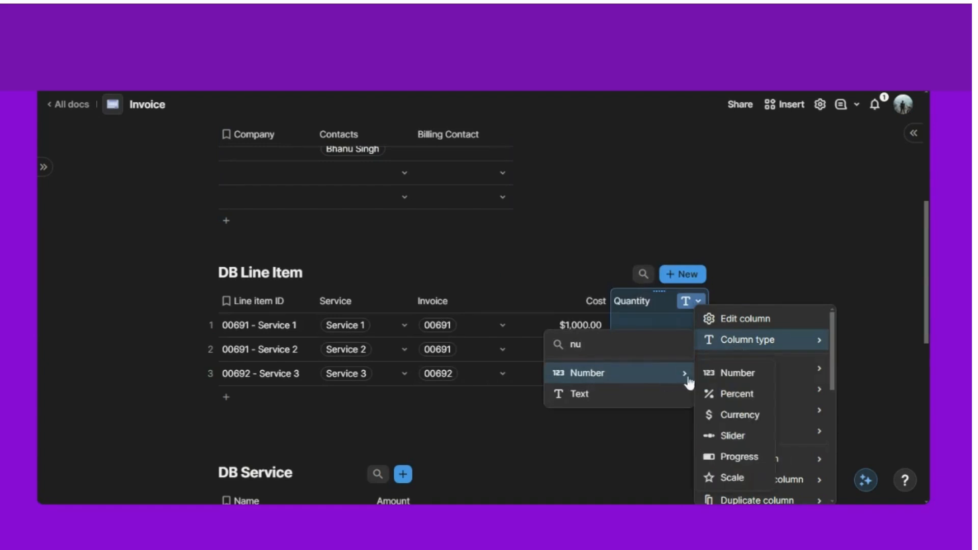
{"action": "left_click", "coordinate": [715, 371]}
- Enter quantities 3, 2 and 1 for the three line items
{"action": "left_click", "coordinate": [658, 326]}
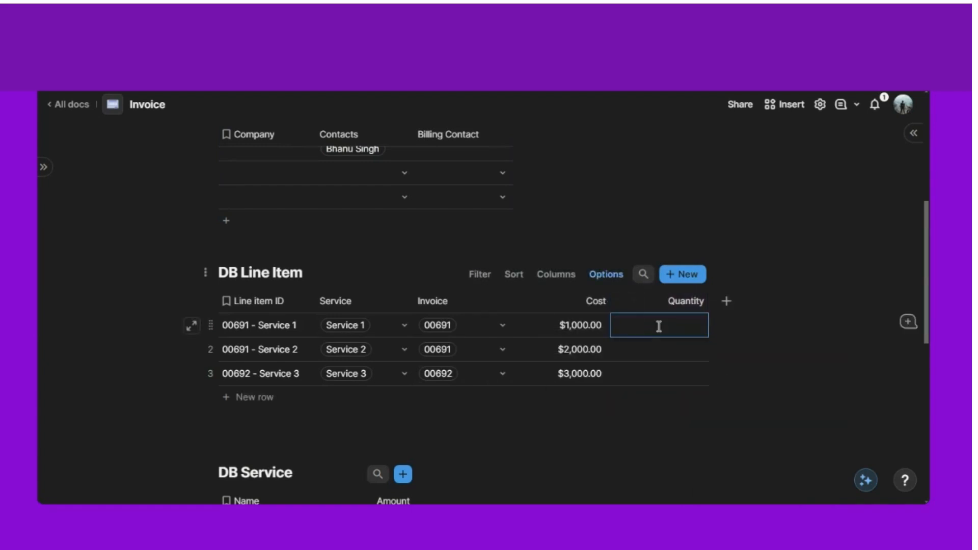
{"action": "left_click", "coordinate": [685, 345]}
{"action": "type", "text": "2"}
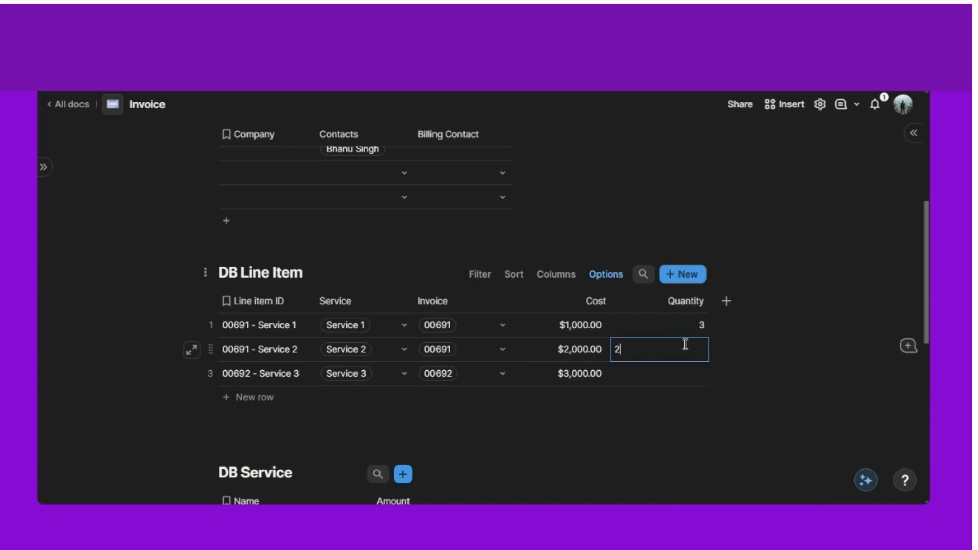
{"action": "left_click", "coordinate": [686, 377]}
{"action": "type", "text": "1"}
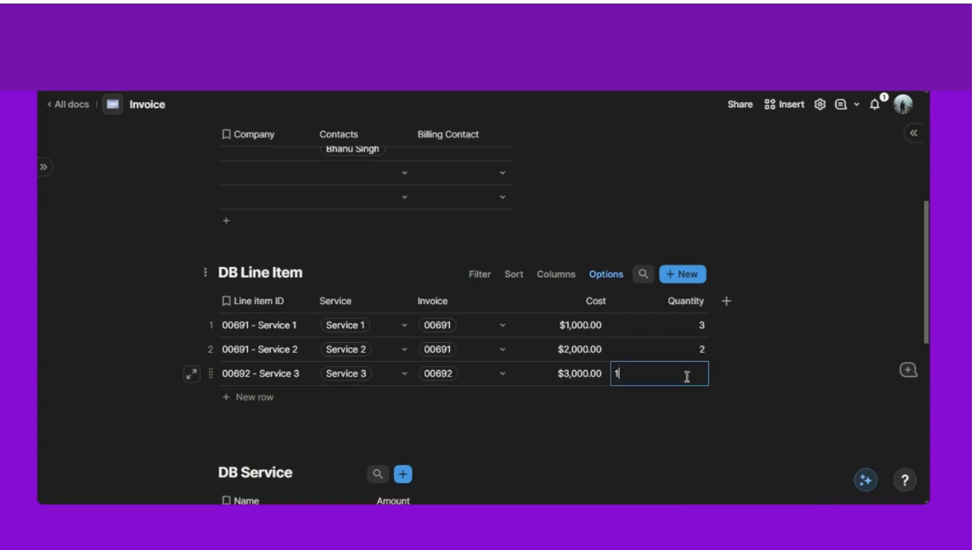
{"action": "left_click", "coordinate": [376, 247]}
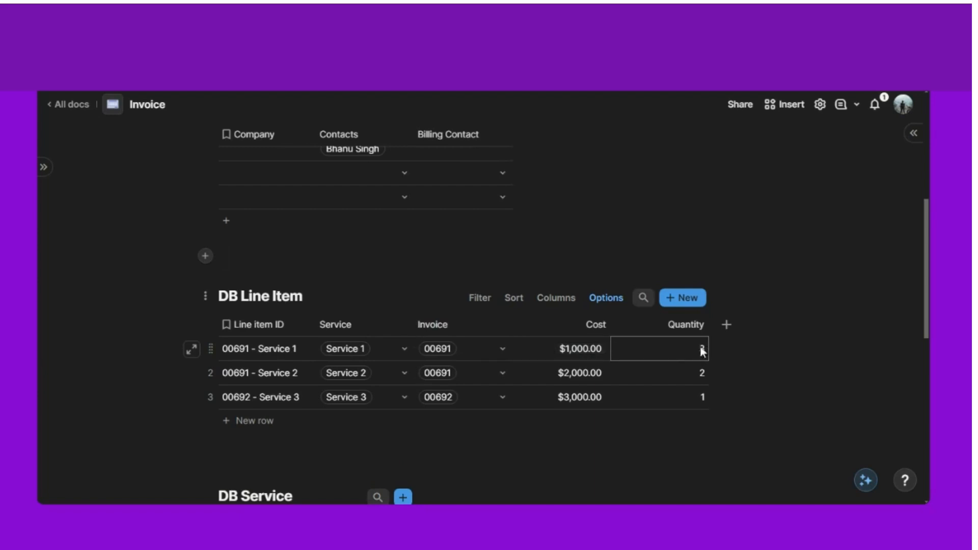
- Add a Currency-type column after Quantity and name it subtotal
{"action": "left_click", "coordinate": [726, 326]}
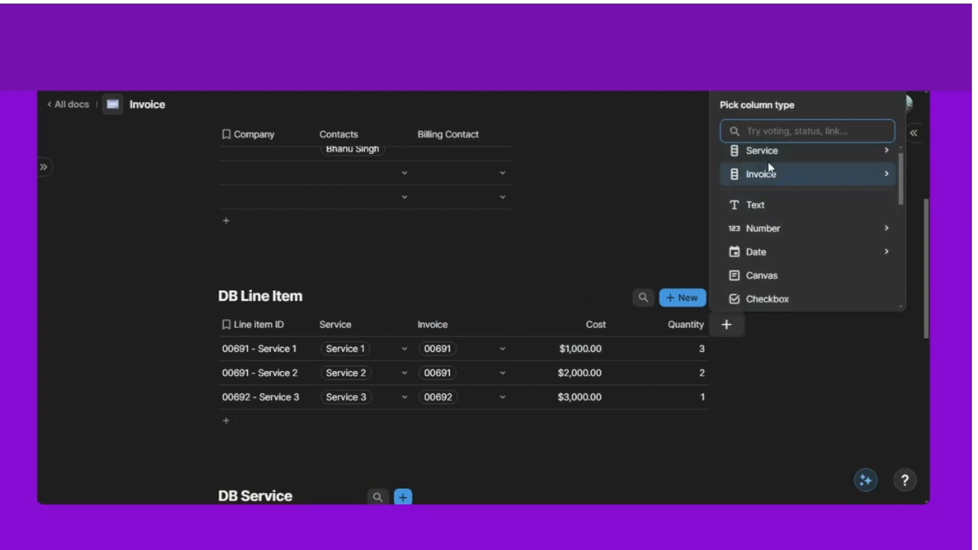
{"action": "mouse_move", "coordinate": [779, 235]}
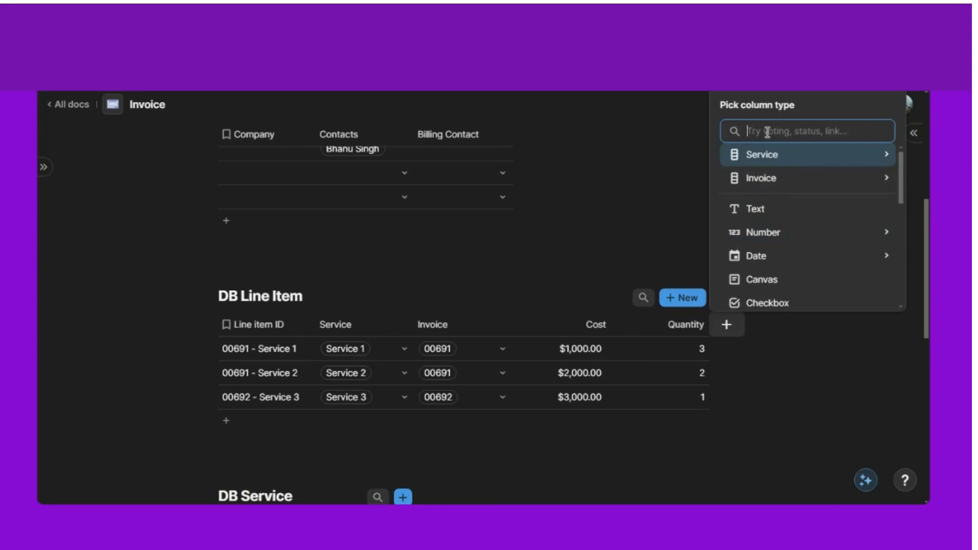
{"action": "type", "text": "cur"}
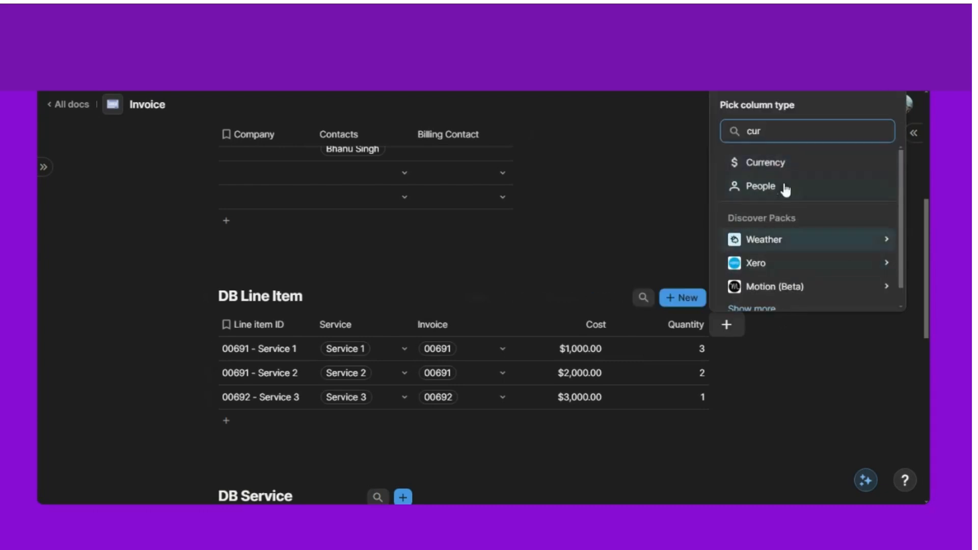
{"action": "left_click", "coordinate": [764, 163]}
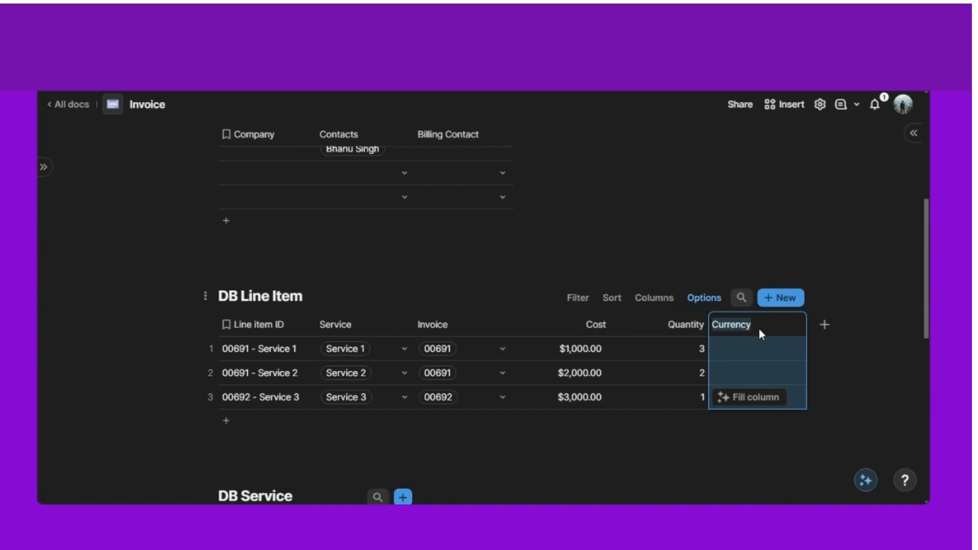
{"action": "type", "text": "subtotal"}
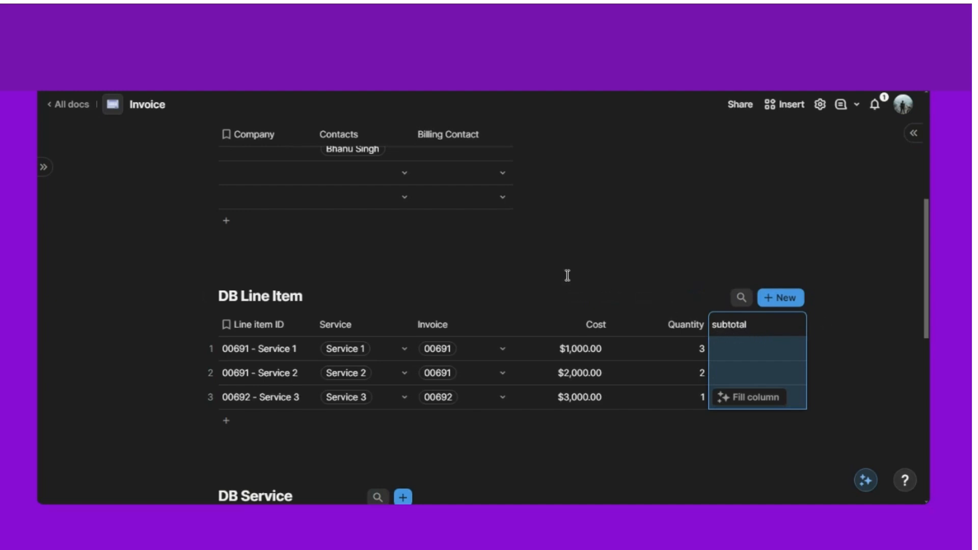
- Give the subtotal column the formula Cost * Quantity, yielding $3,000.00, $4,000.00 and $3,000.00
{"action": "left_click", "coordinate": [566, 271]}
{"action": "left_click", "coordinate": [759, 319]}
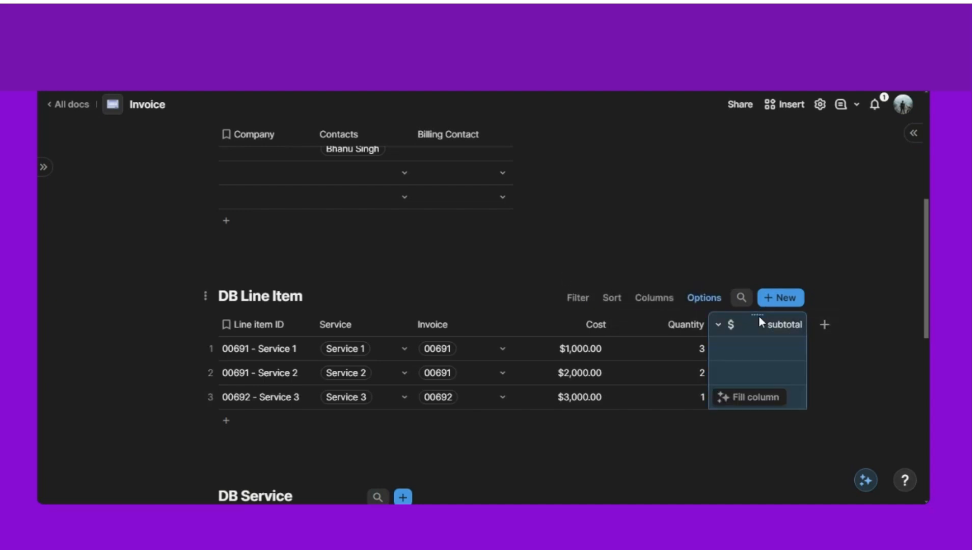
{"action": "key", "text": "="}
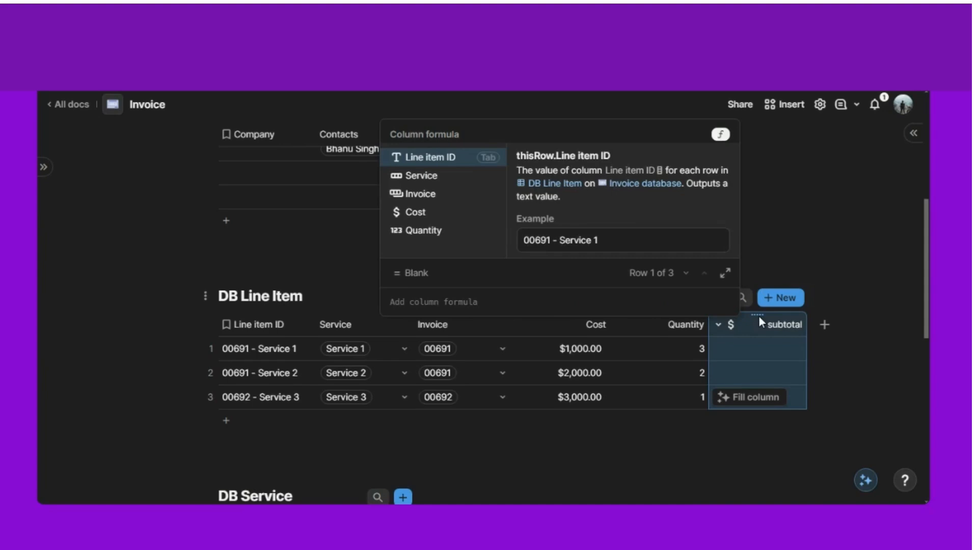
{"action": "type", "text": "cost"}
{"action": "key", "text": "Tab"}
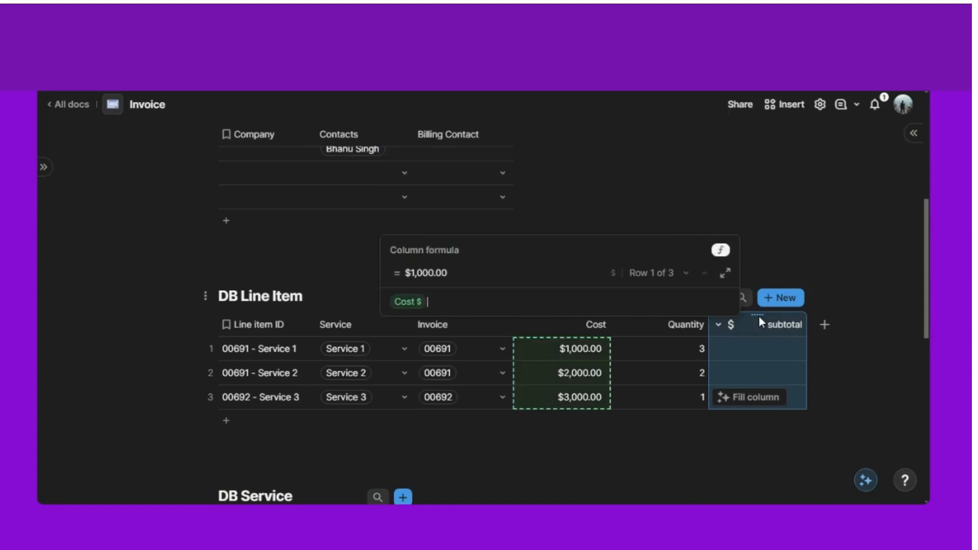
{"action": "type", "text": "*Quantity"}
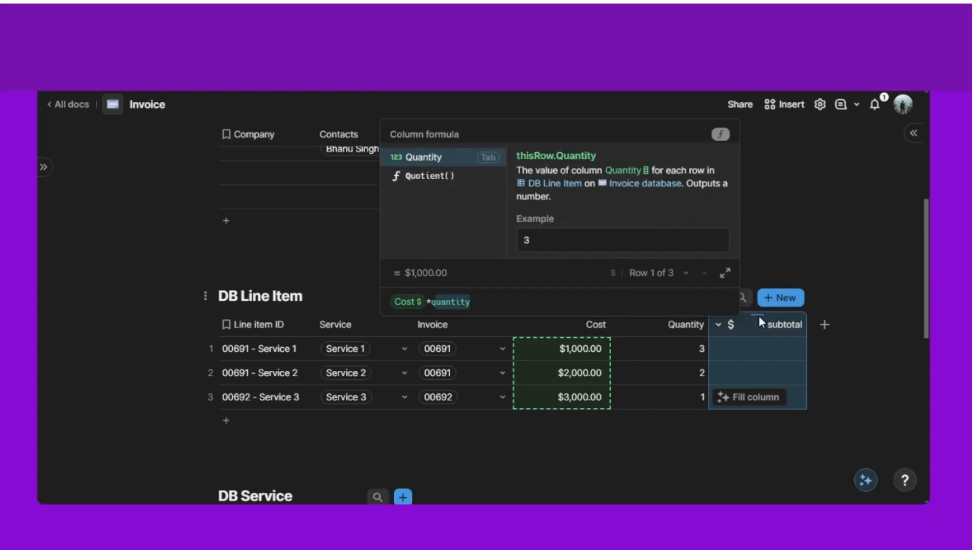
{"action": "key", "text": "Tab"}
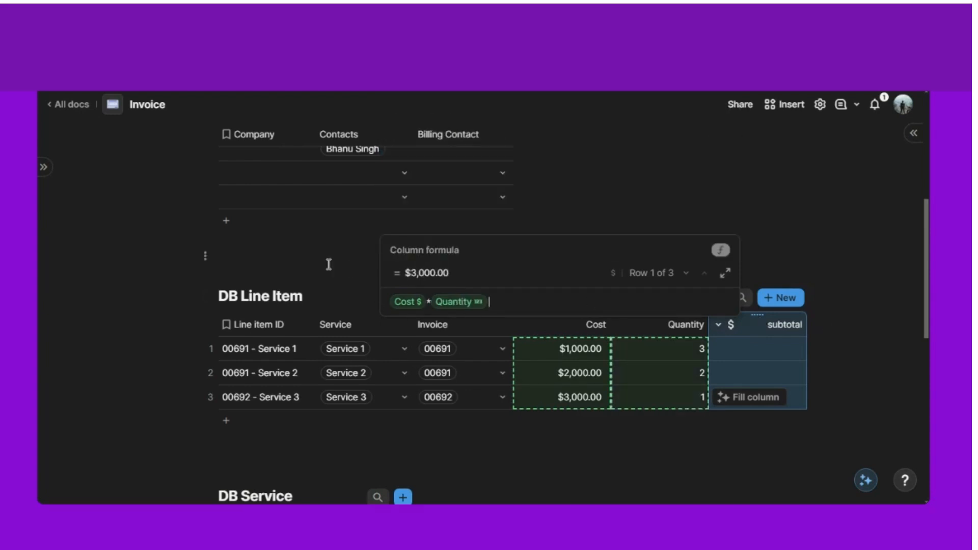
{"action": "key", "text": "Return"}
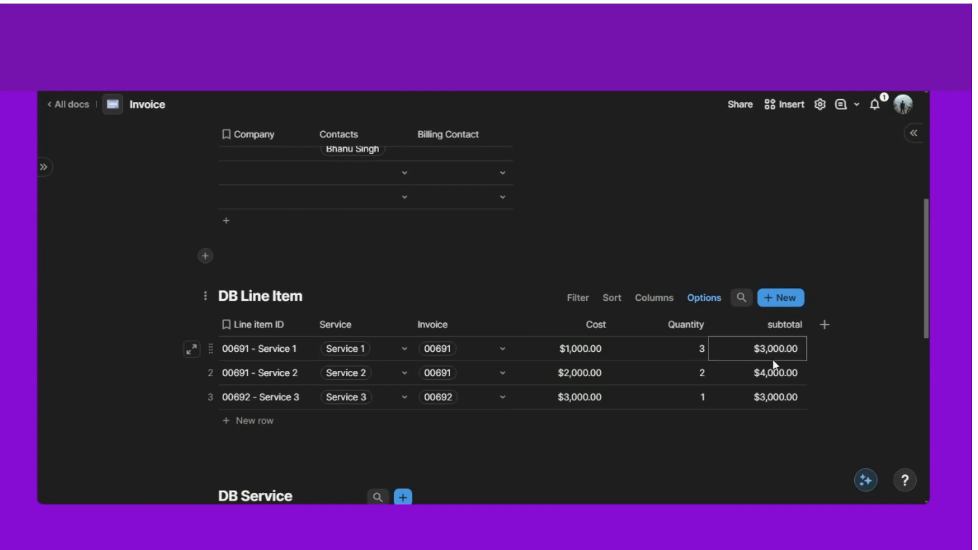
{"action": "scroll", "coordinate": [770, 367], "scroll_direction": "down", "scroll_amount": 3}
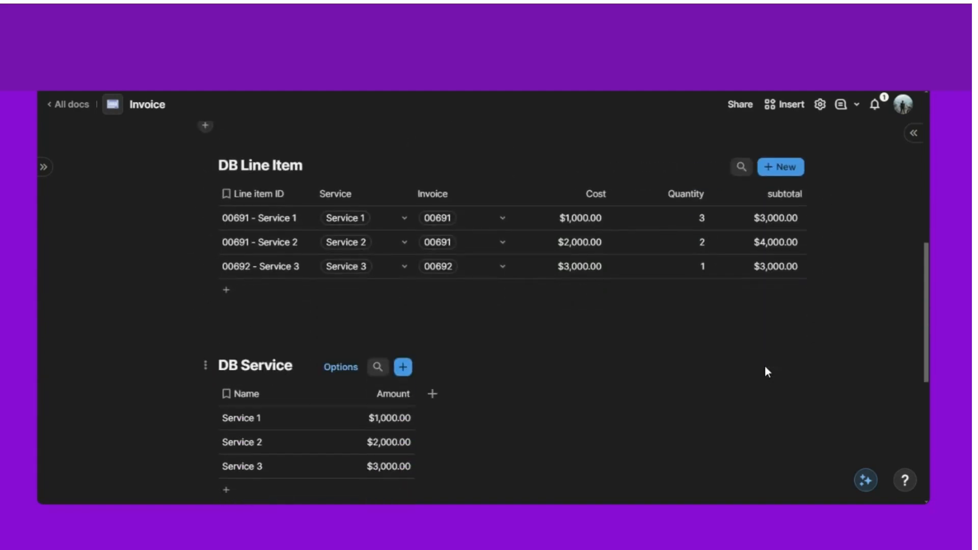
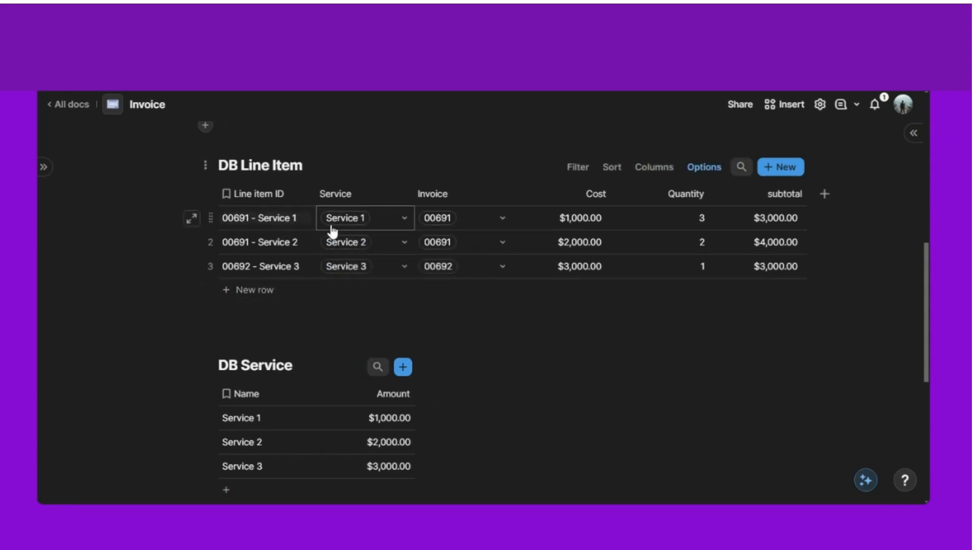
- Add a related column from Line Items that sums each invoice's subtotal values
{"action": "mouse_move", "coordinate": [346, 231]}
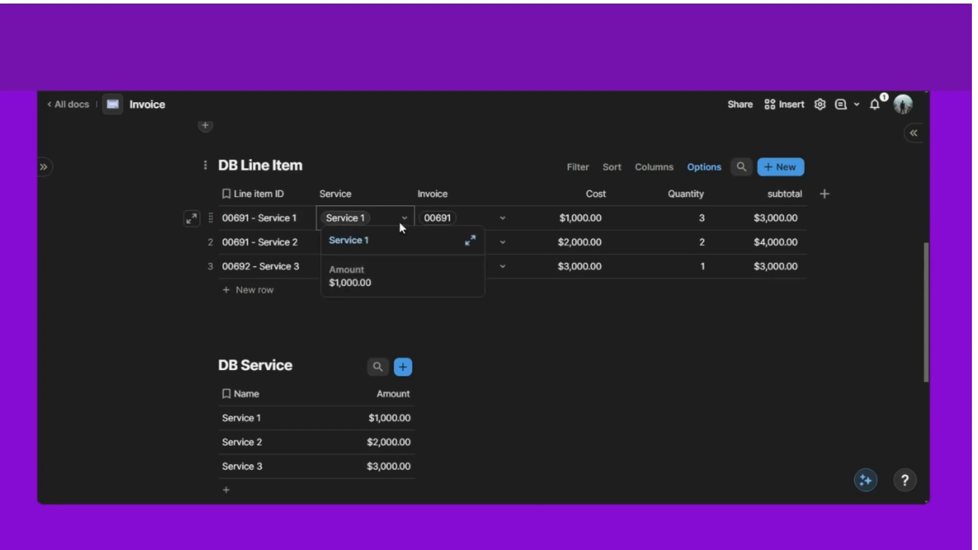
{"action": "mouse_move", "coordinate": [441, 223]}
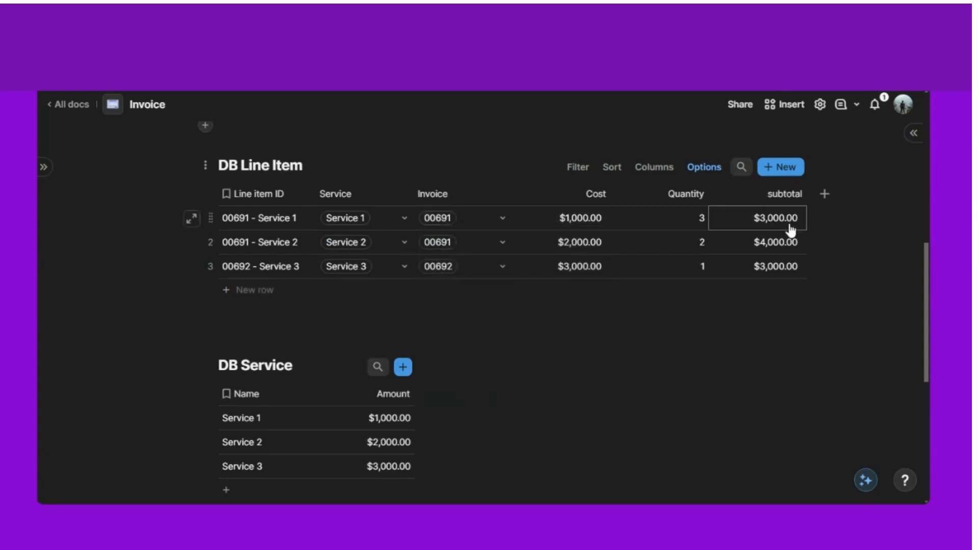
{"action": "scroll", "coordinate": [611, 280], "scroll_direction": "down", "scroll_amount": 6}
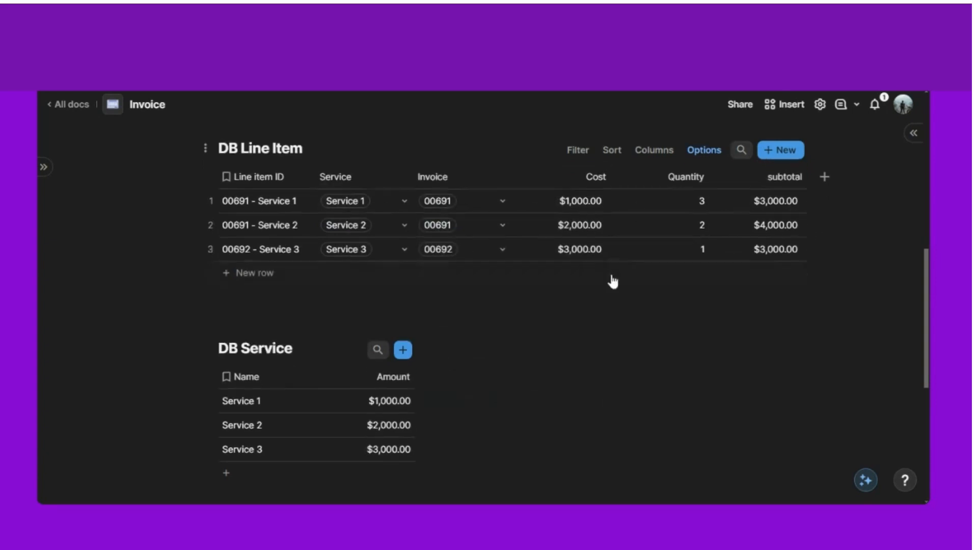
{"action": "scroll", "coordinate": [459, 262], "scroll_direction": "up", "scroll_amount": 1}
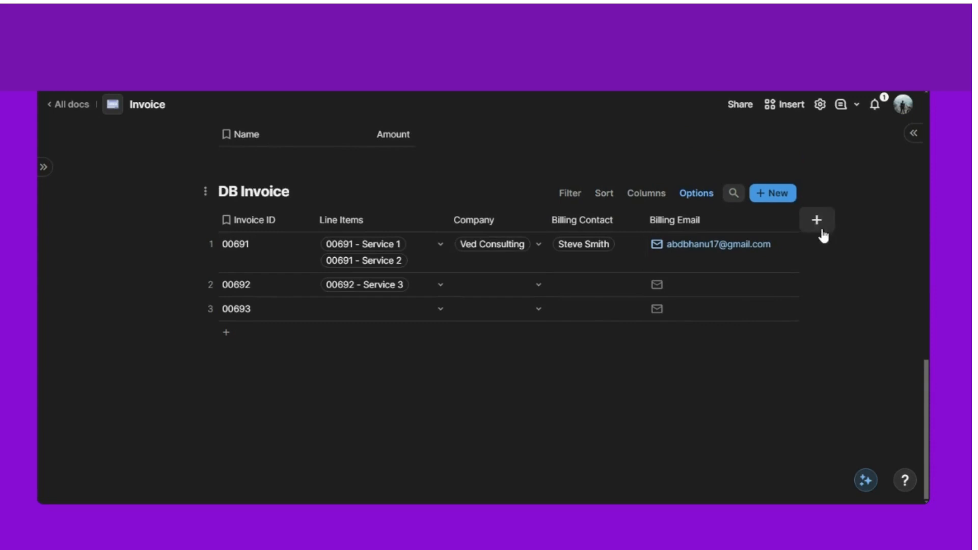
{"action": "scroll", "coordinate": [439, 367], "scroll_direction": "up", "scroll_amount": 1}
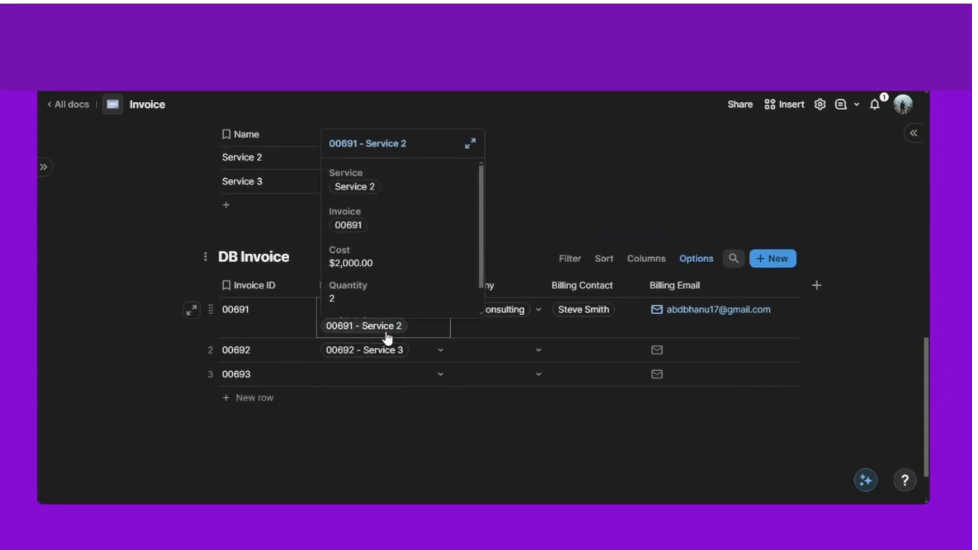
{"action": "scroll", "coordinate": [607, 244], "scroll_direction": "up", "scroll_amount": 5}
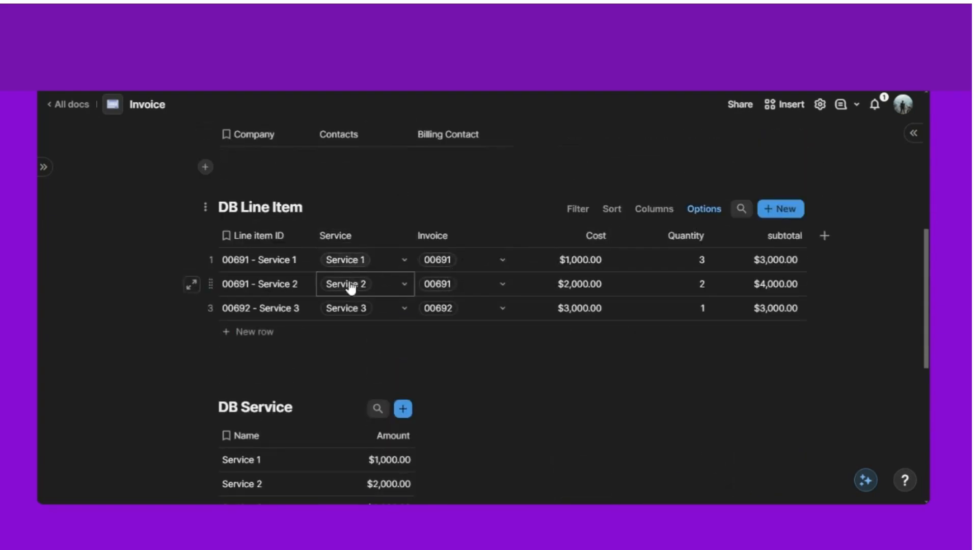
{"action": "mouse_move", "coordinate": [446, 288]}
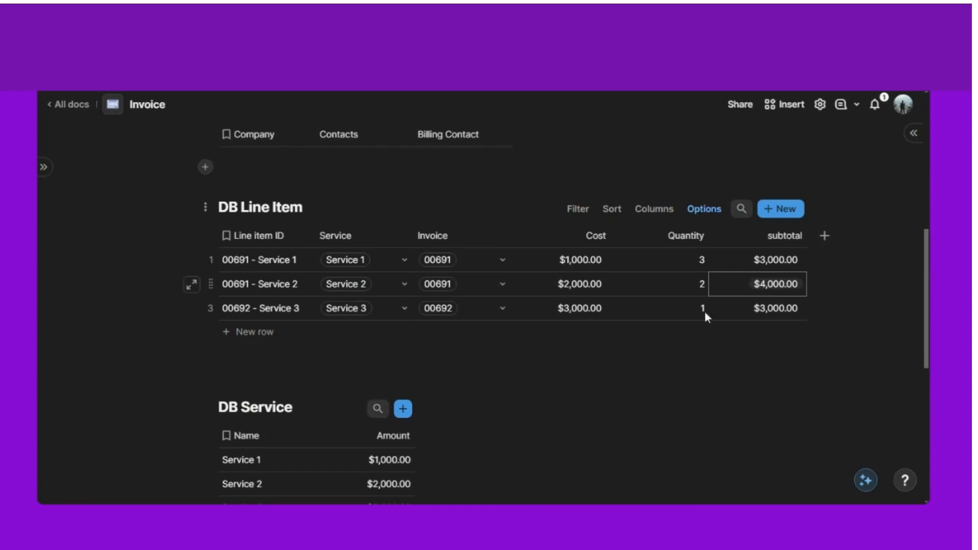
{"action": "scroll", "coordinate": [523, 353], "scroll_direction": "down", "scroll_amount": 6}
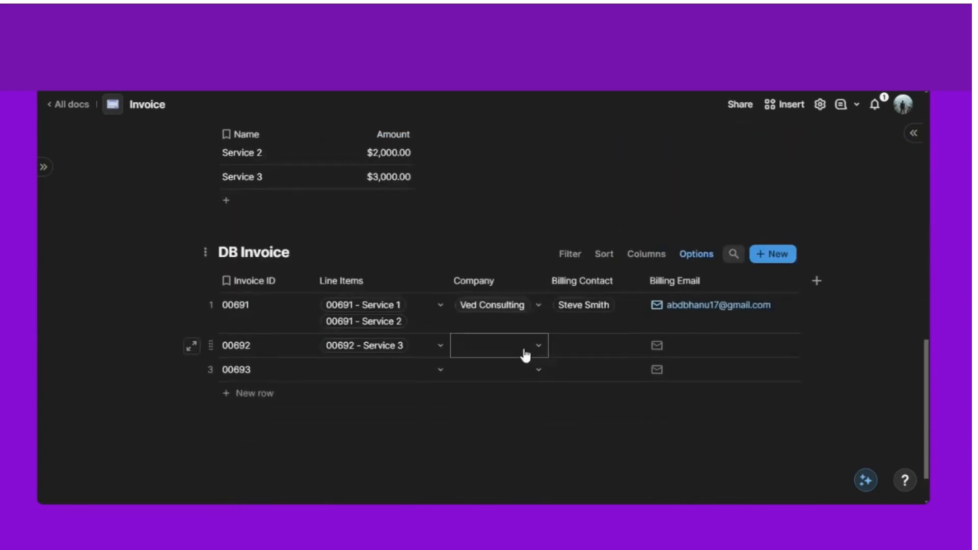
{"action": "scroll", "coordinate": [323, 277], "scroll_direction": "down", "scroll_amount": 2}
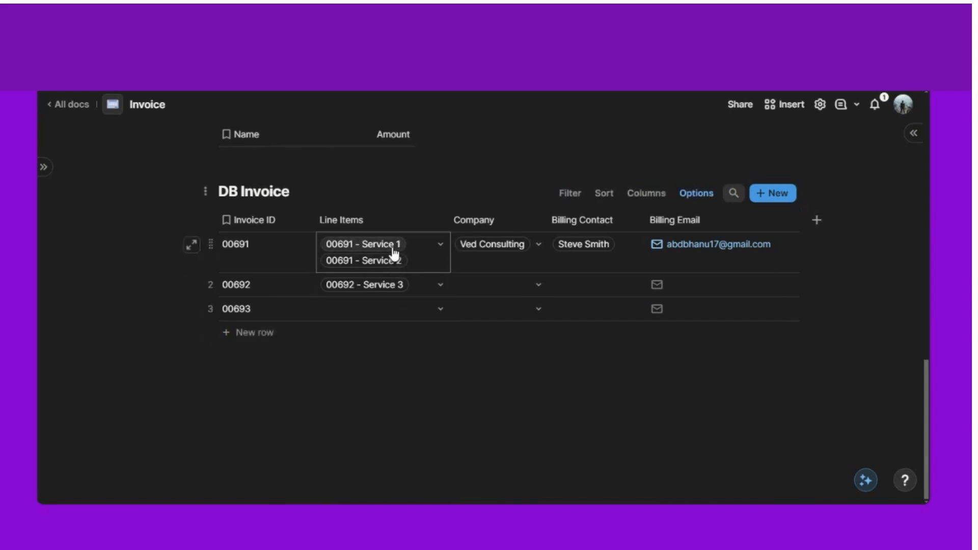
{"action": "left_click", "coordinate": [439, 222]}
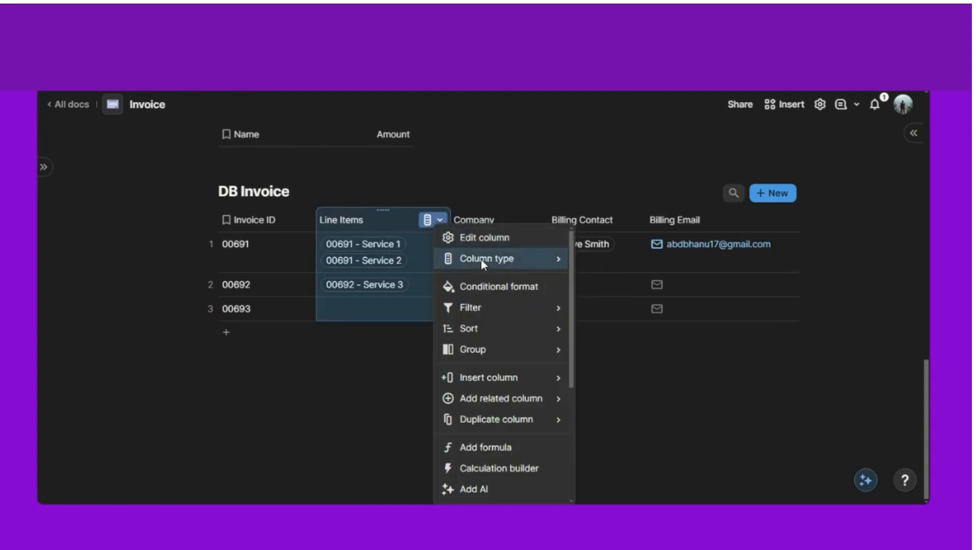
{"action": "mouse_move", "coordinate": [494, 395]}
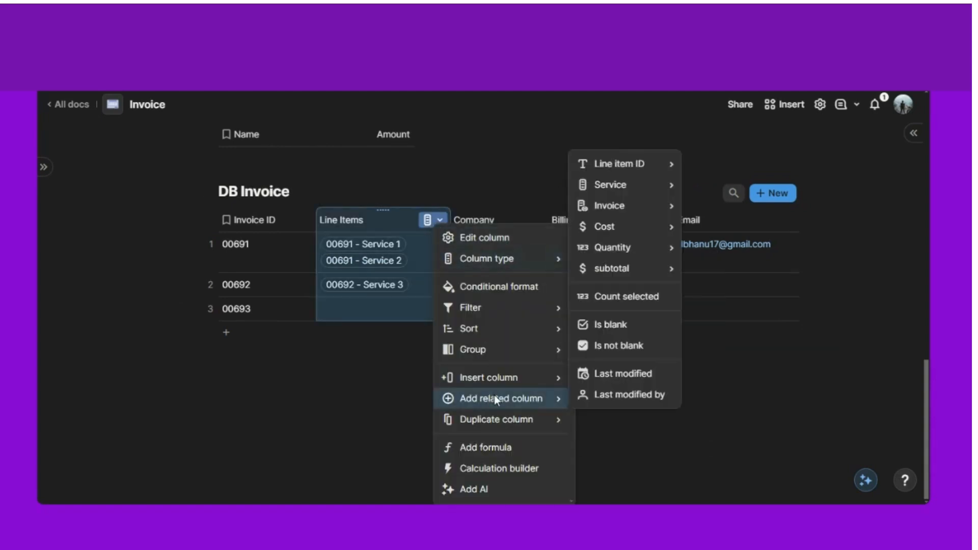
{"action": "mouse_move", "coordinate": [626, 277]}
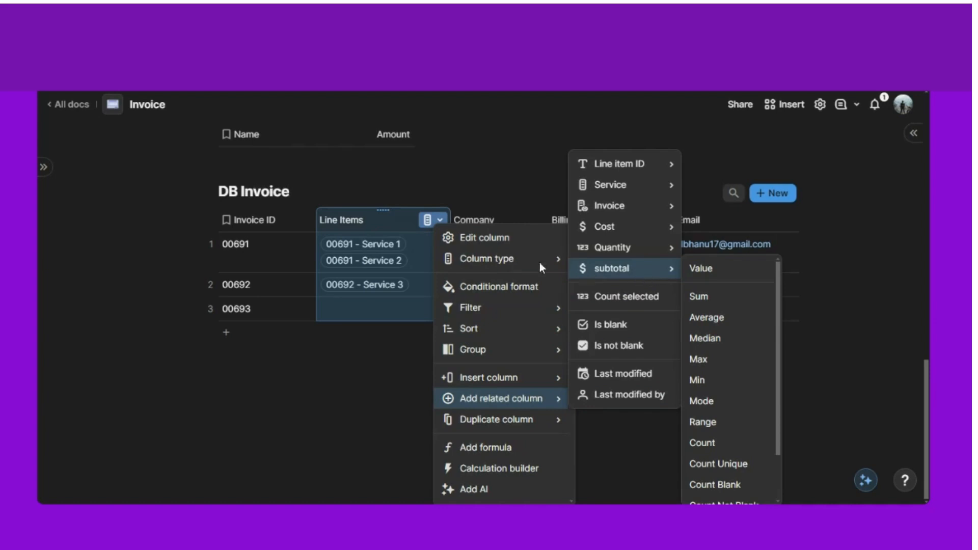
{"action": "mouse_move", "coordinate": [540, 262]}
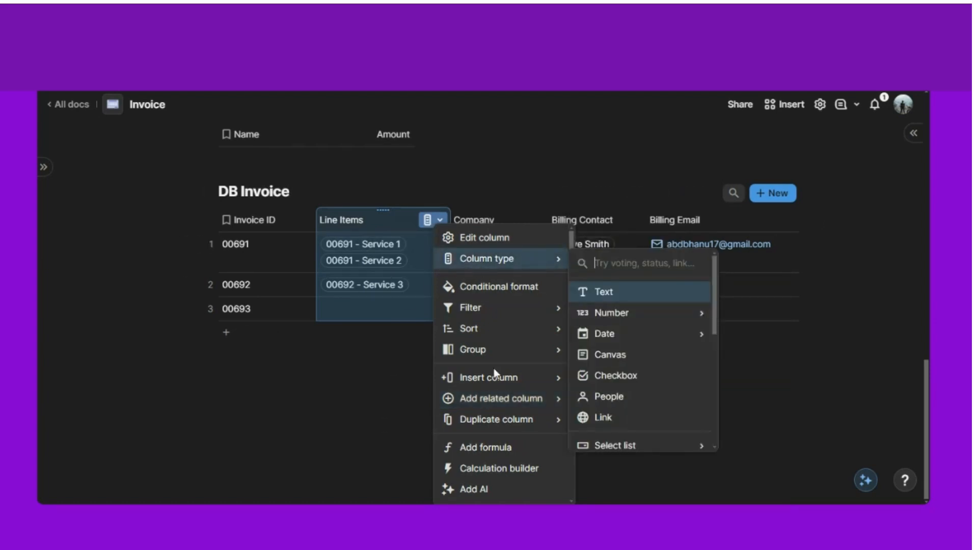
{"action": "mouse_move", "coordinate": [539, 401]}
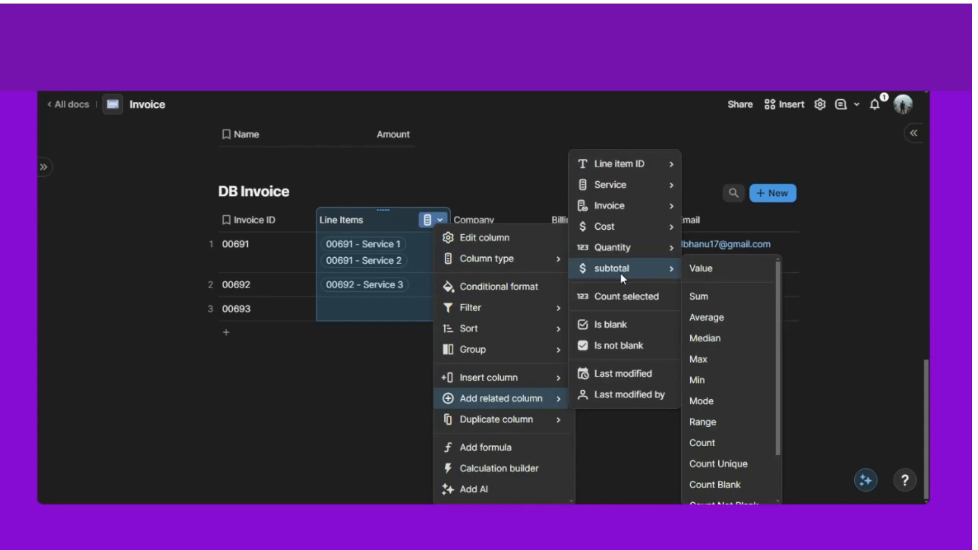
{"action": "left_click", "coordinate": [709, 301]}
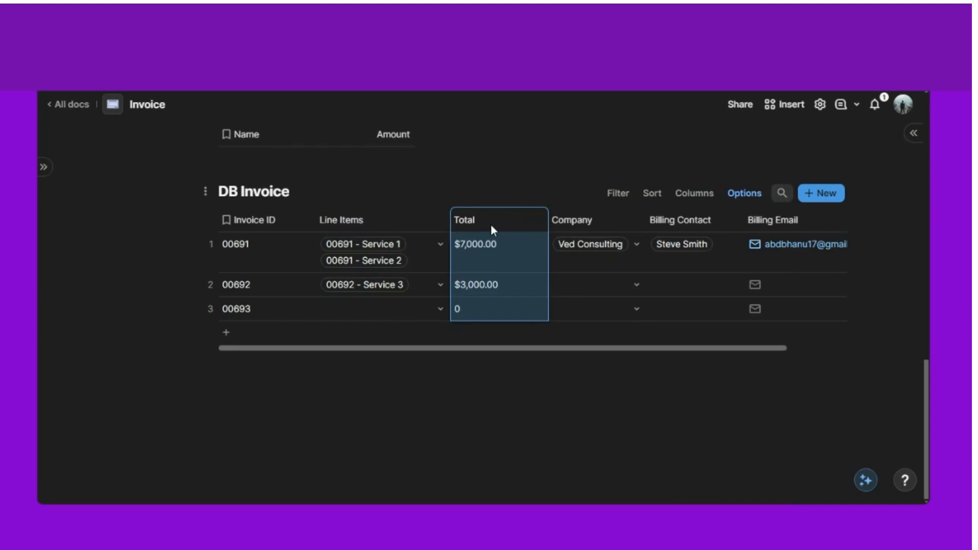
- Name the new column Total Amount and move it after Billing Email
{"action": "type", "text": "Amount"}
{"action": "left_click", "coordinate": [518, 417]}
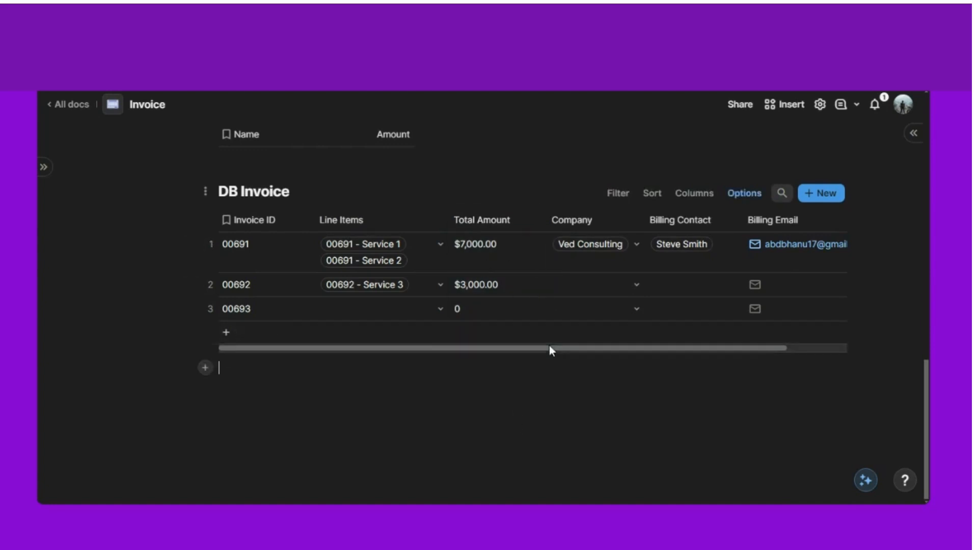
{"action": "left_click_drag", "start_coordinate": [550, 347], "coordinate": [570, 351]}
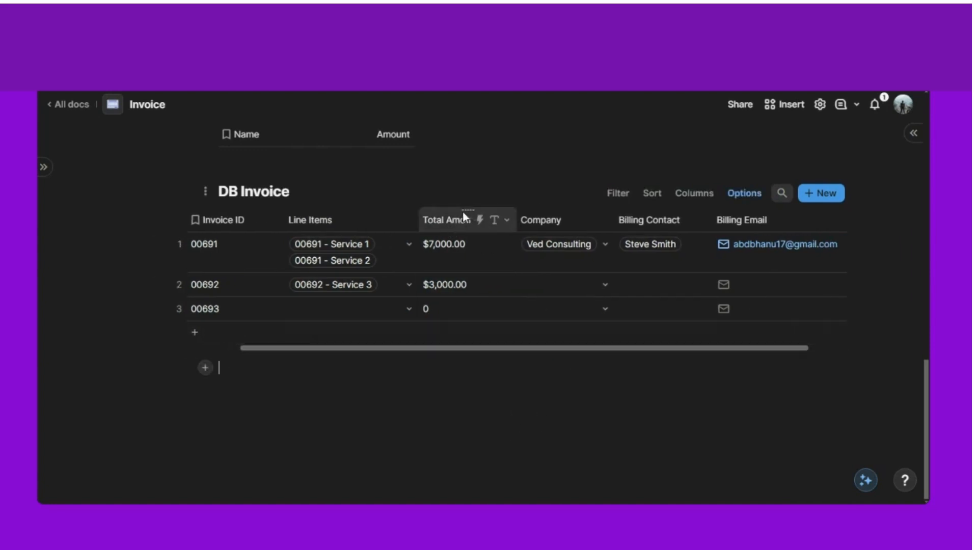
{"action": "left_click_drag", "start_coordinate": [465, 207], "coordinate": [769, 227]}
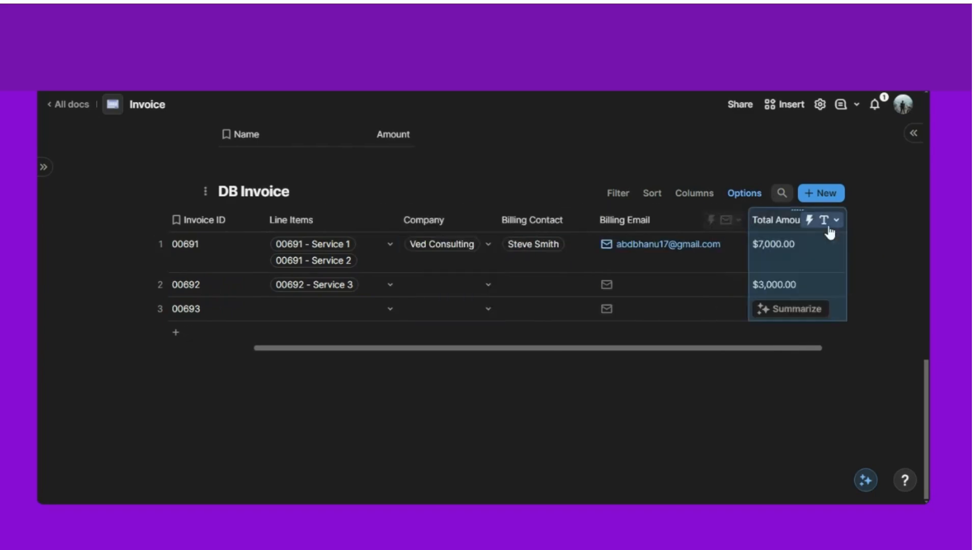
{"action": "left_click", "coordinate": [607, 378]}
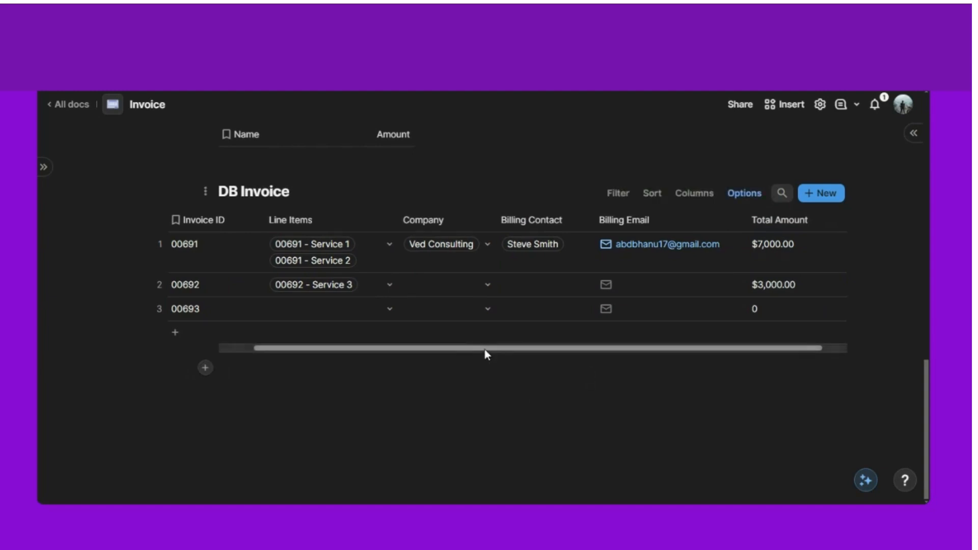
- Scroll the DB Invoice table back to its first columns
{"action": "left_click_drag", "start_coordinate": [484, 349], "coordinate": [407, 352]}
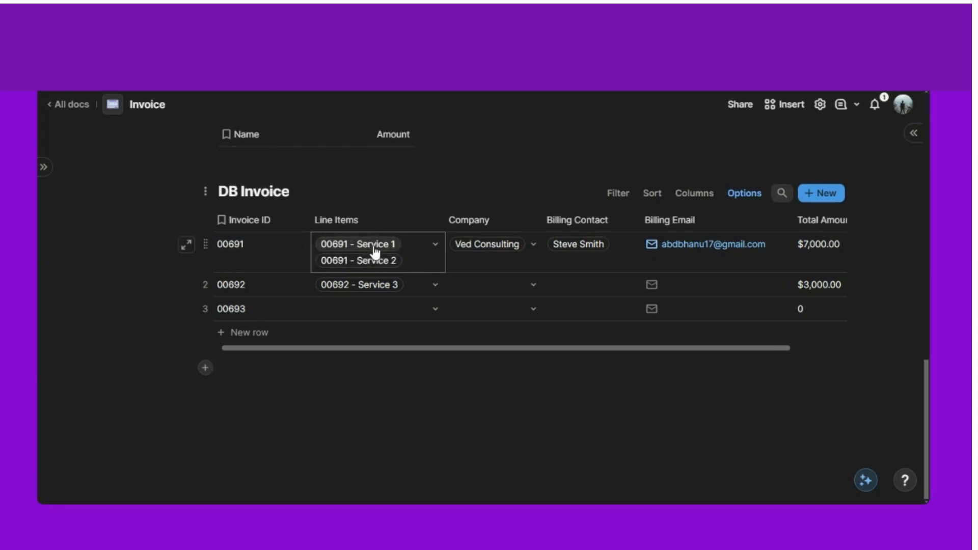
{"action": "mouse_move", "coordinate": [486, 257]}
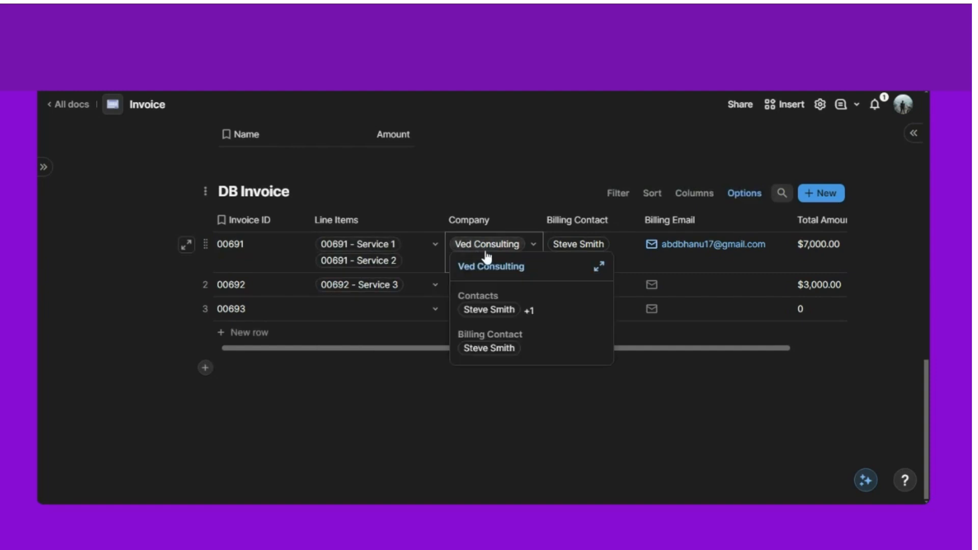
{"action": "mouse_move", "coordinate": [574, 251]}
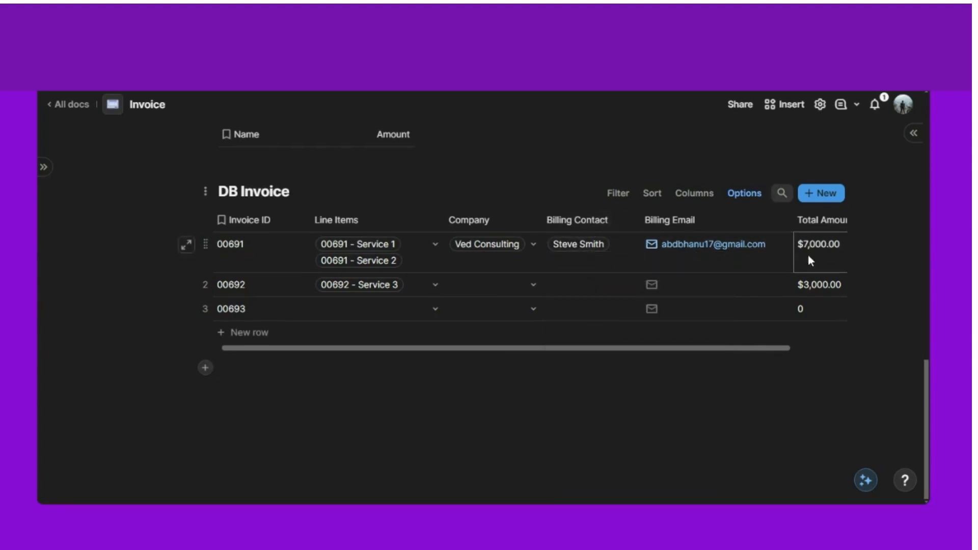
{"action": "scroll", "coordinate": [438, 351], "scroll_direction": "up", "scroll_amount": 5}
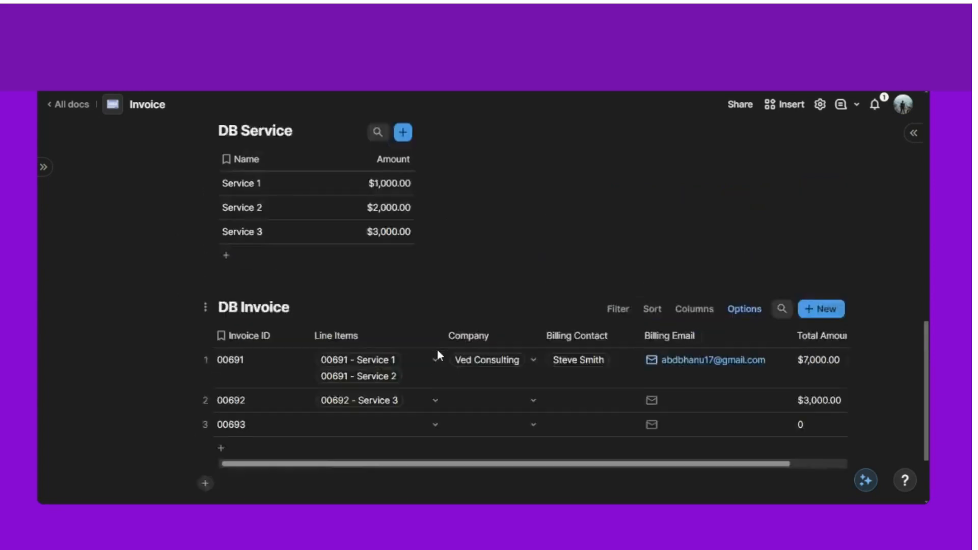
{"action": "scroll", "coordinate": [438, 353], "scroll_direction": "up", "scroll_amount": 12}
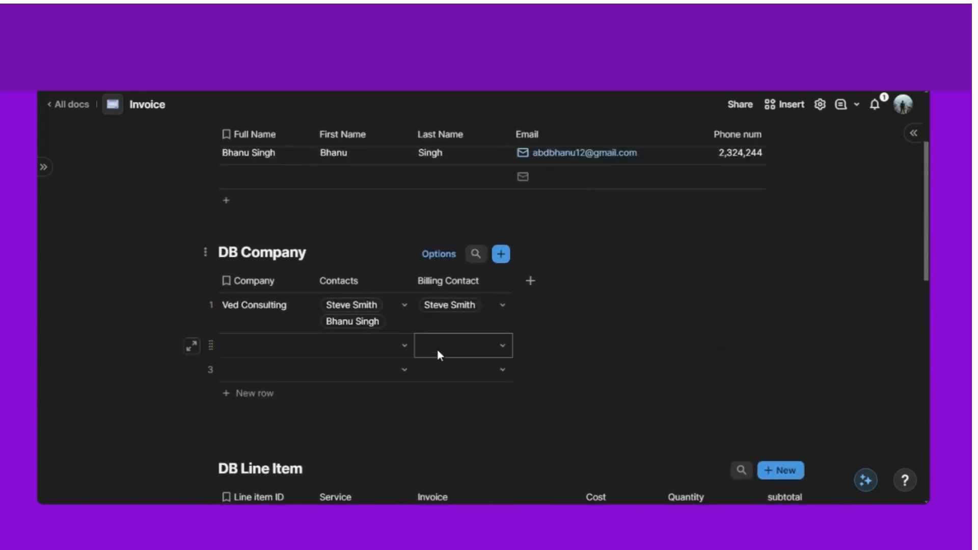
{"action": "scroll", "coordinate": [438, 350], "scroll_direction": "up", "scroll_amount": 1}
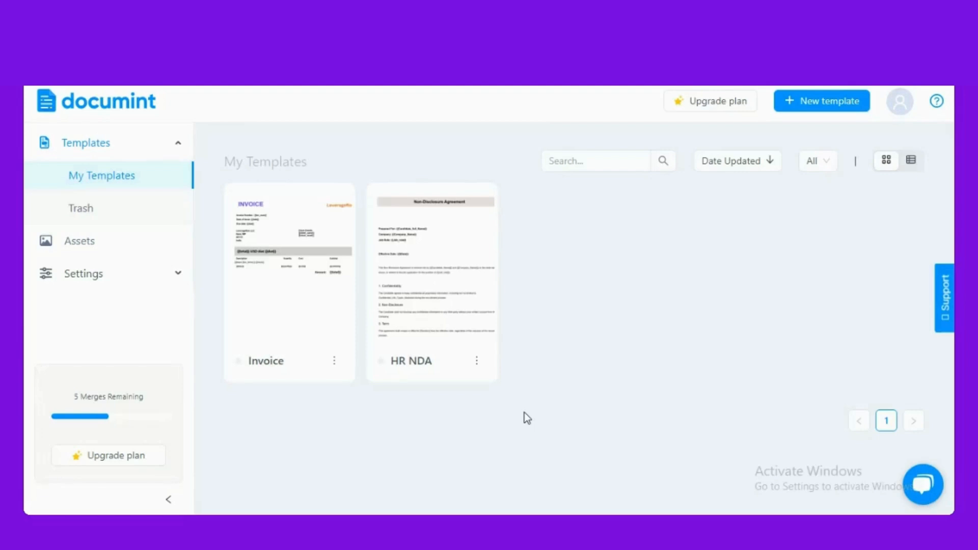
- Open the Invoice template in the editor and close the UserGuiding survey popup
{"action": "left_click", "coordinate": [286, 286]}
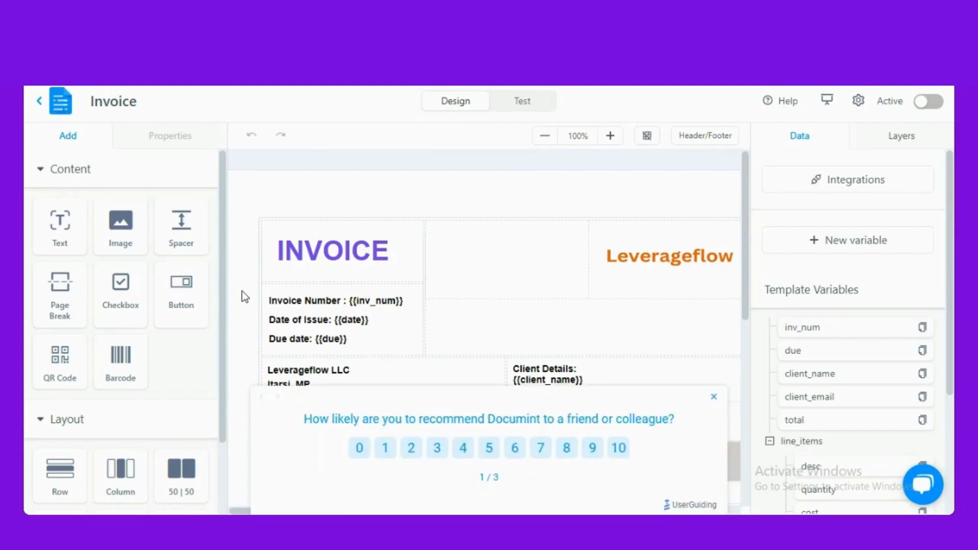
{"action": "left_click", "coordinate": [714, 396]}
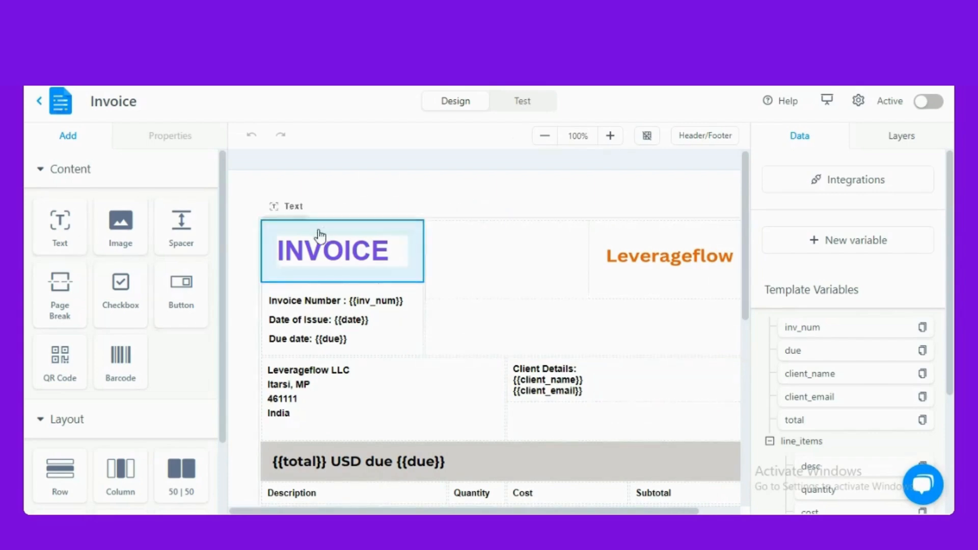
{"action": "scroll", "coordinate": [181, 285], "scroll_direction": "down", "scroll_amount": 2}
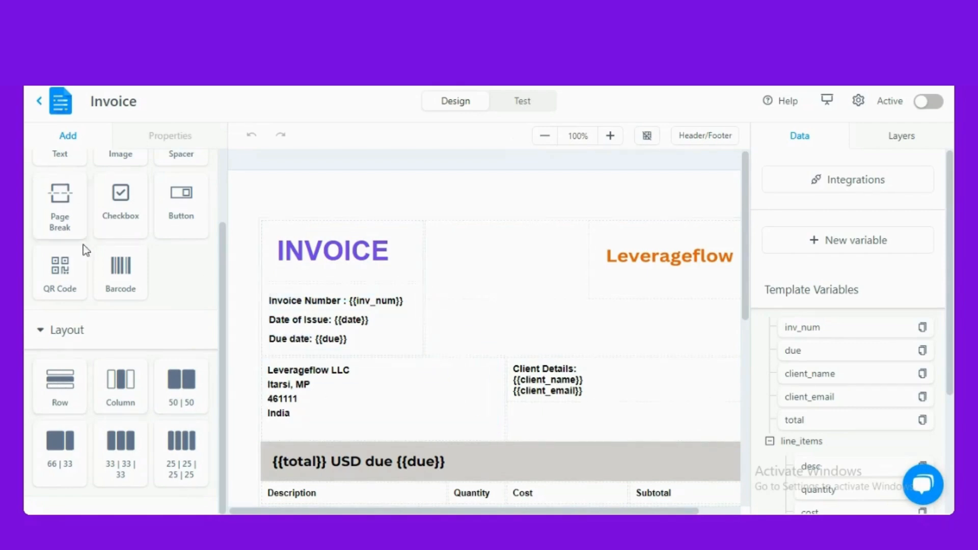
{"action": "scroll", "coordinate": [86, 249], "scroll_direction": "up", "scroll_amount": 2}
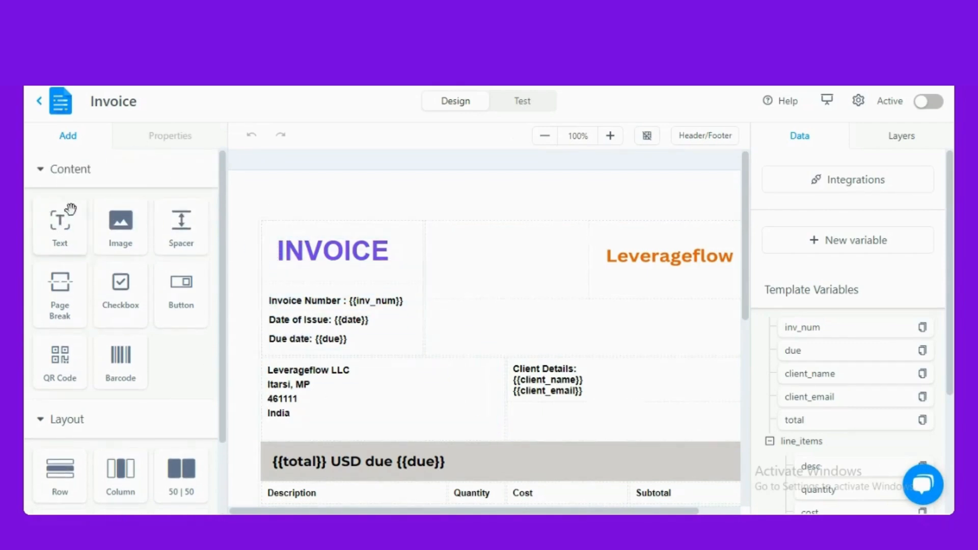
- Add a two-column row below Amount with a text block and the EaseScale (3).png logo
{"action": "left_click_drag", "start_coordinate": [241, 244], "coordinate": [127, 434]}
{"action": "scroll", "coordinate": [343, 313], "scroll_direction": "down", "scroll_amount": 5}
{"action": "scroll", "coordinate": [127, 434], "scroll_direction": "down", "scroll_amount": 2}
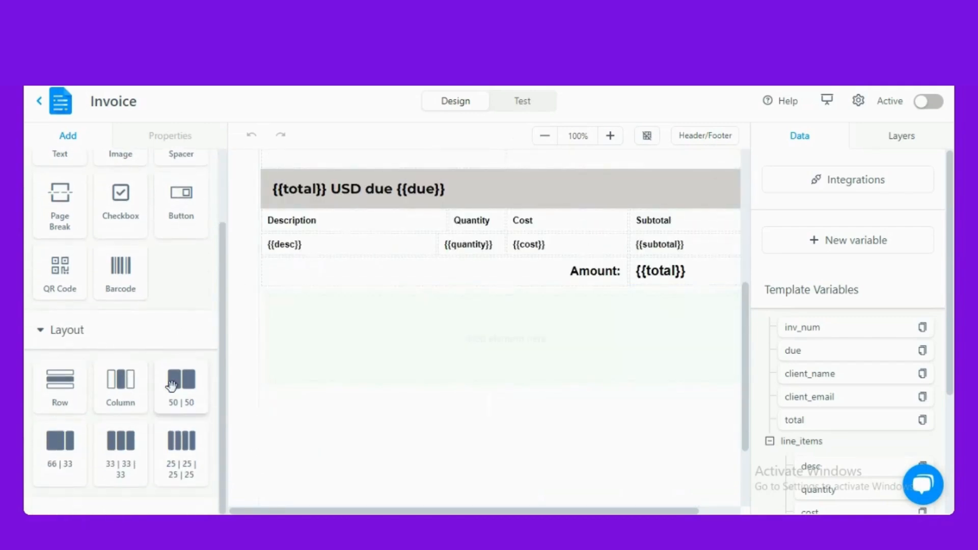
{"action": "left_click_drag", "start_coordinate": [171, 383], "coordinate": [405, 411]}
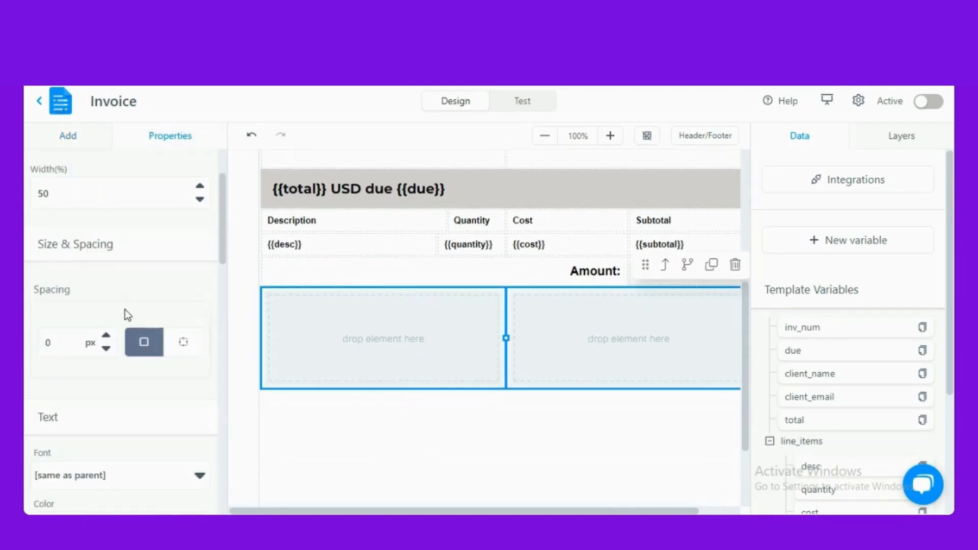
{"action": "left_click", "coordinate": [69, 136]}
{"action": "left_click_drag", "start_coordinate": [60, 225], "coordinate": [297, 386]}
{"action": "left_click_drag", "start_coordinate": [121, 223], "coordinate": [586, 395]}
{"action": "double_click", "coordinate": [240, 345]}
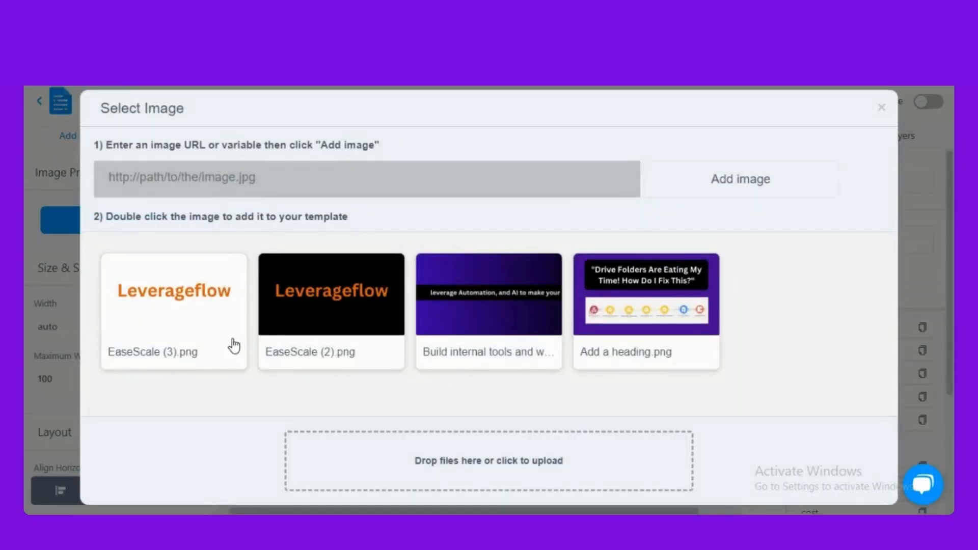
{"action": "left_click", "coordinate": [882, 108]}
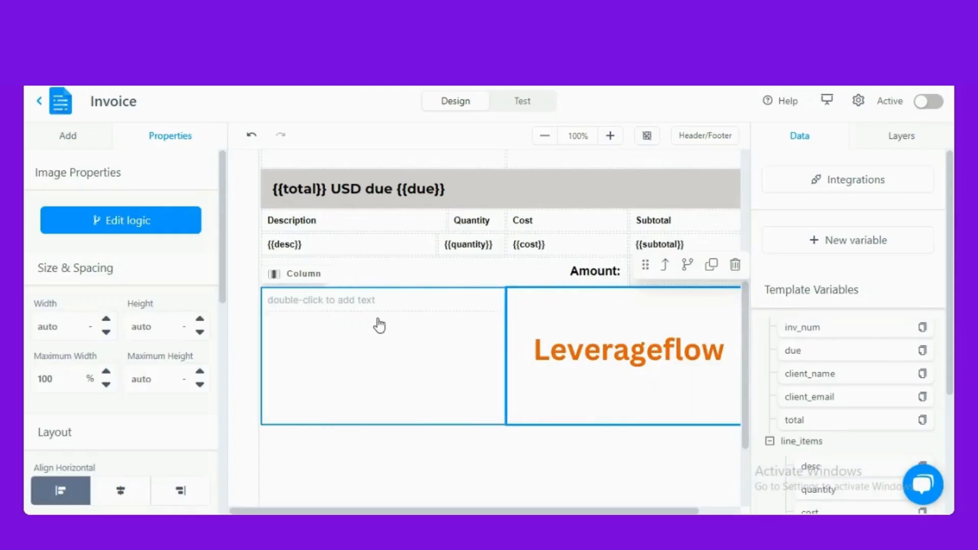
{"action": "left_click", "coordinate": [353, 306]}
- Type sample text 'yt' and give it spacing 13, PT Serif font and colour #341515
{"action": "double_click", "coordinate": [354, 311]}
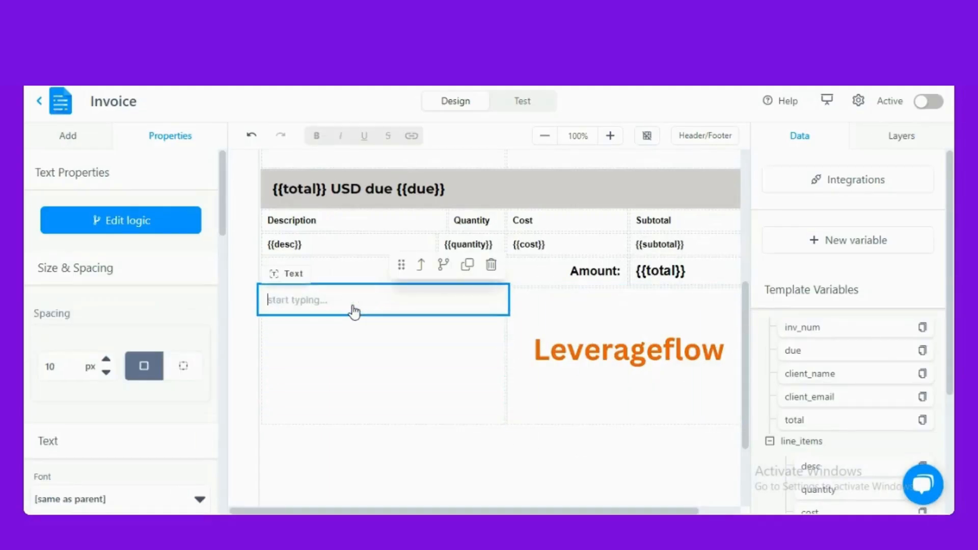
{"action": "type", "text": "ytytyy"}
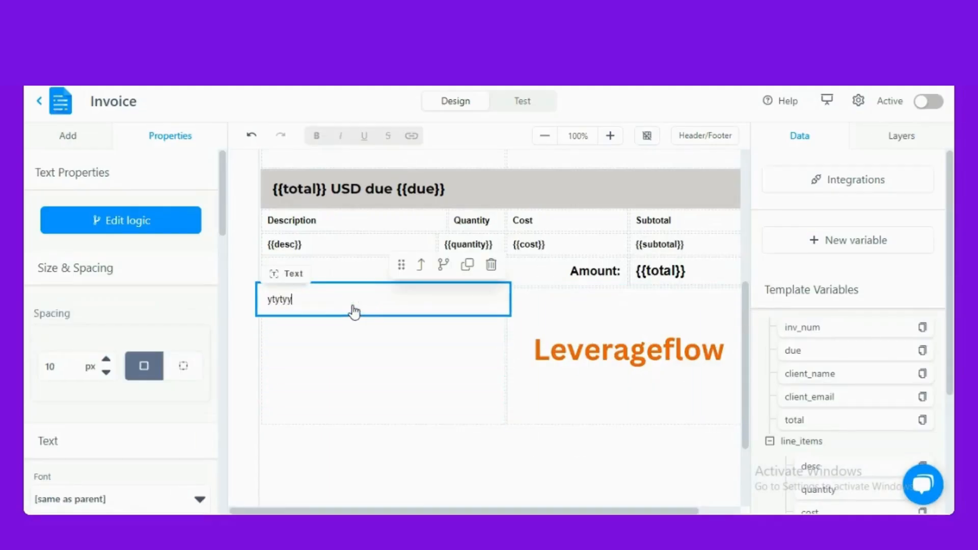
{"action": "left_click", "coordinate": [167, 136]}
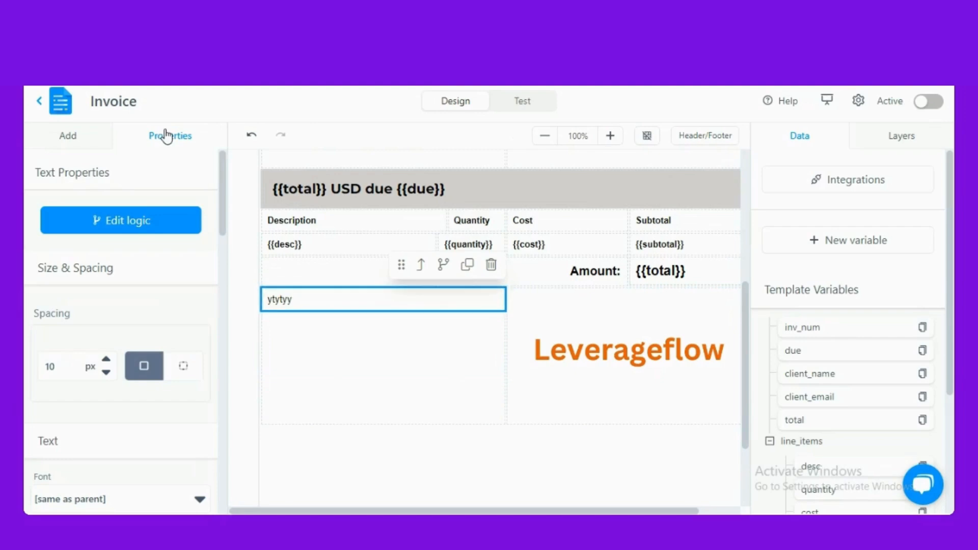
{"action": "left_click", "coordinate": [106, 362]}
{"action": "left_click", "coordinate": [106, 362]}
{"action": "left_click", "coordinate": [106, 363]}
{"action": "scroll", "coordinate": [108, 393], "scroll_direction": "down", "scroll_amount": 3}
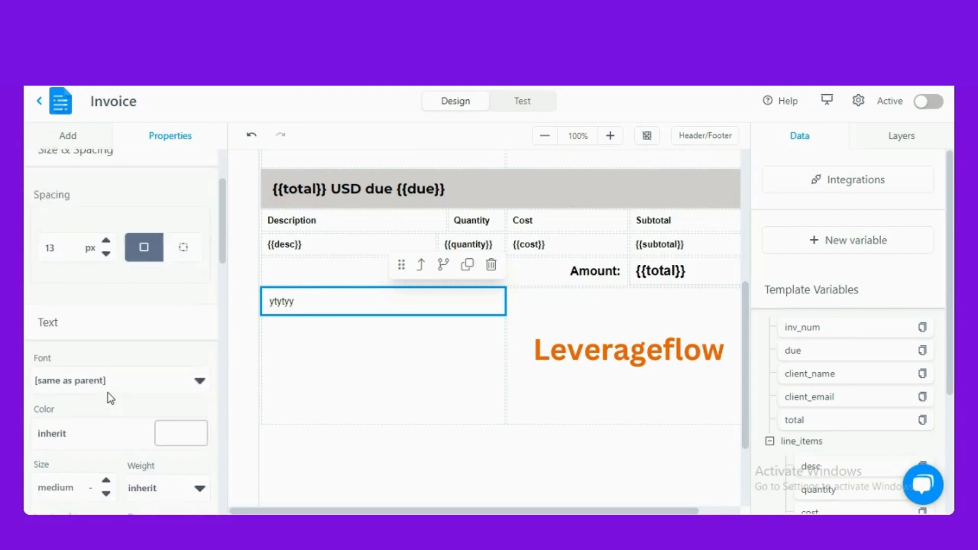
{"action": "left_click", "coordinate": [118, 366]}
{"action": "left_click", "coordinate": [99, 341]}
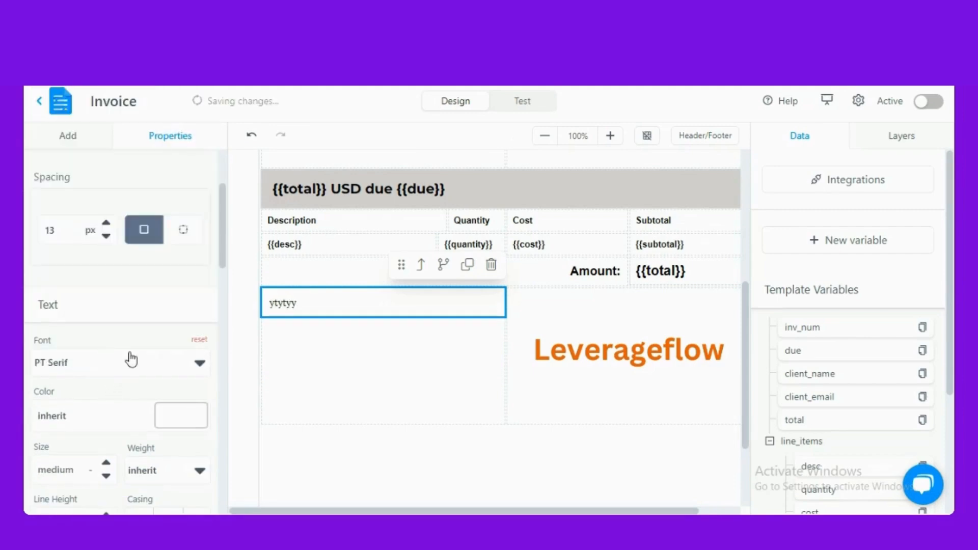
{"action": "scroll", "coordinate": [122, 357], "scroll_direction": "down", "scroll_amount": 1}
{"action": "left_click", "coordinate": [175, 353]}
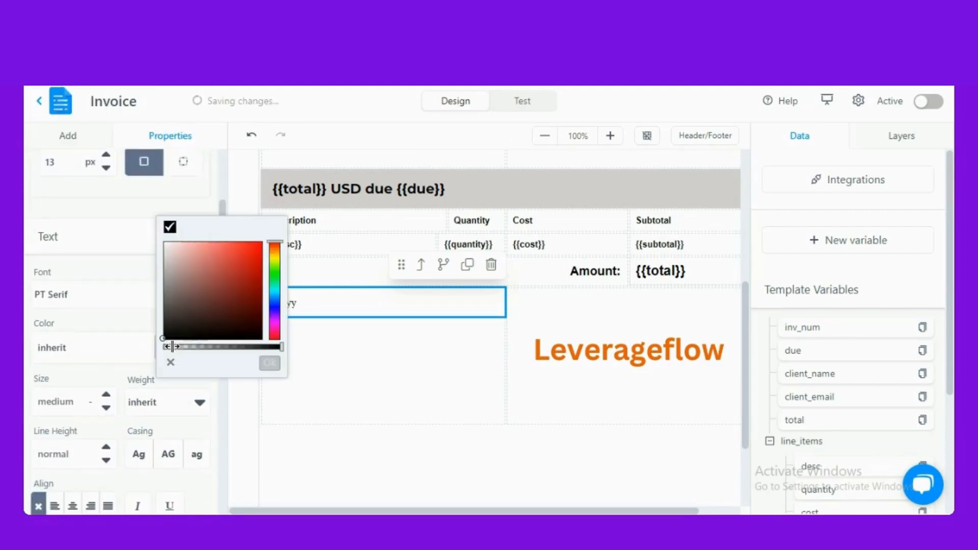
{"action": "left_click", "coordinate": [214, 320]}
{"action": "left_click", "coordinate": [115, 323]}
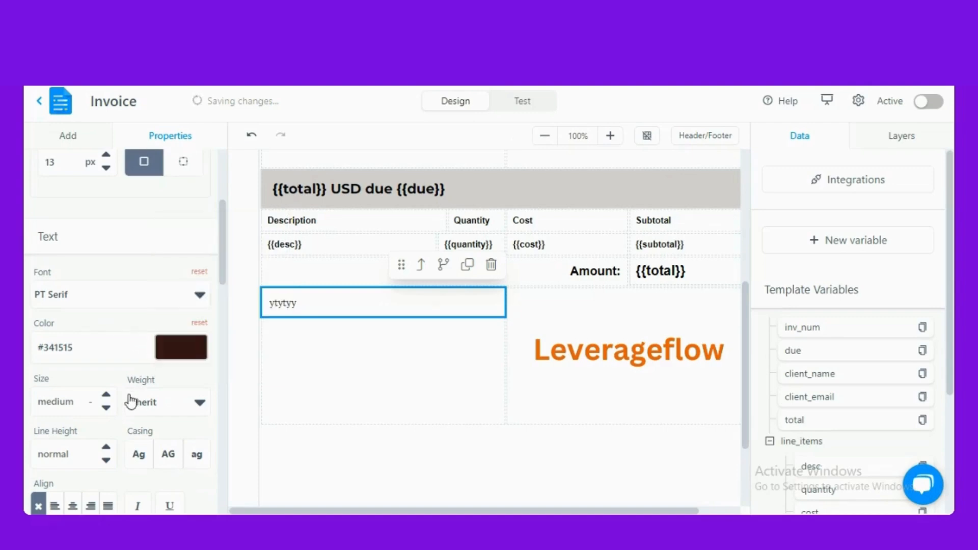
- Set the text size to 12, try centre then left alignment, and delete the text
{"action": "left_click", "coordinate": [80, 399]}
{"action": "type", "text": "12232"}
{"action": "key", "text": "BackSpace"}
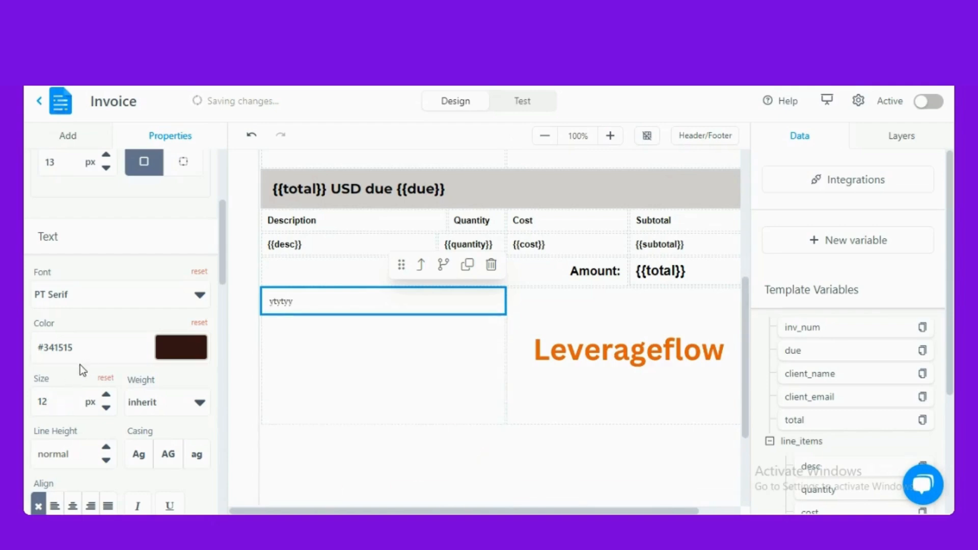
{"action": "scroll", "coordinate": [83, 406], "scroll_direction": "down", "scroll_amount": 3}
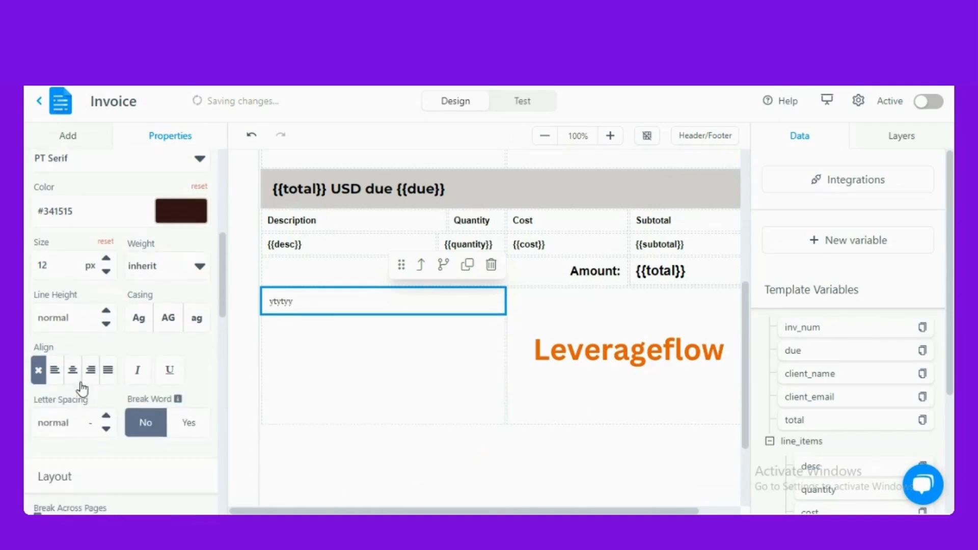
{"action": "left_click", "coordinate": [73, 370]}
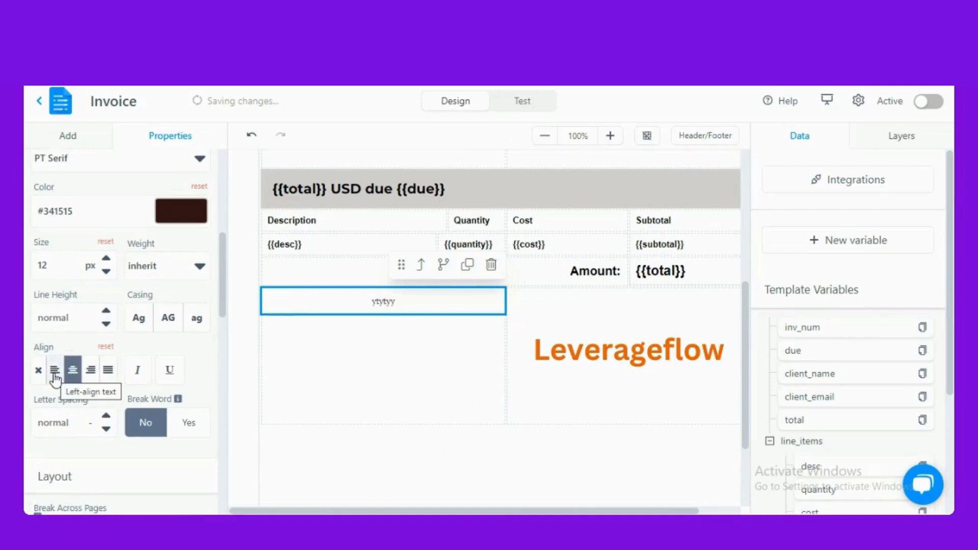
{"action": "left_click", "coordinate": [55, 373]}
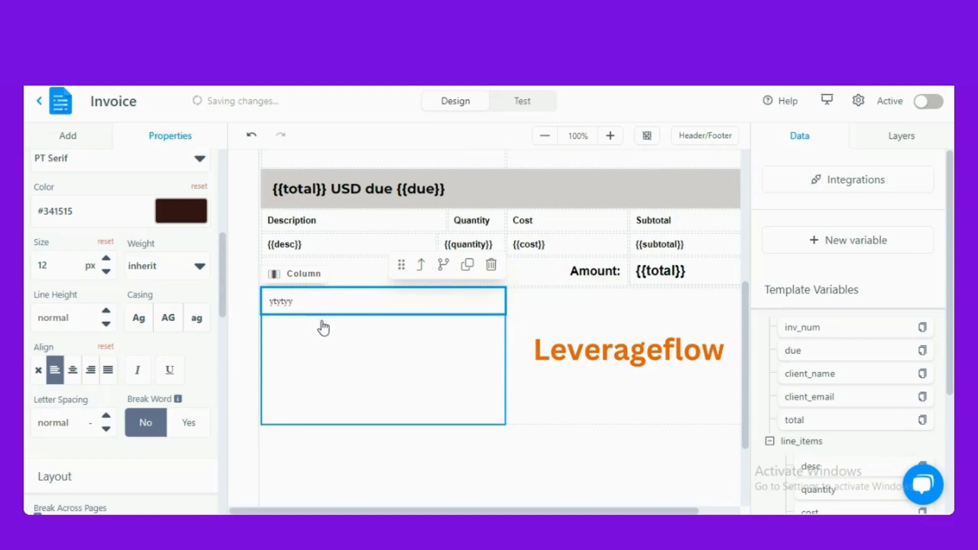
{"action": "left_click", "coordinate": [491, 265]}
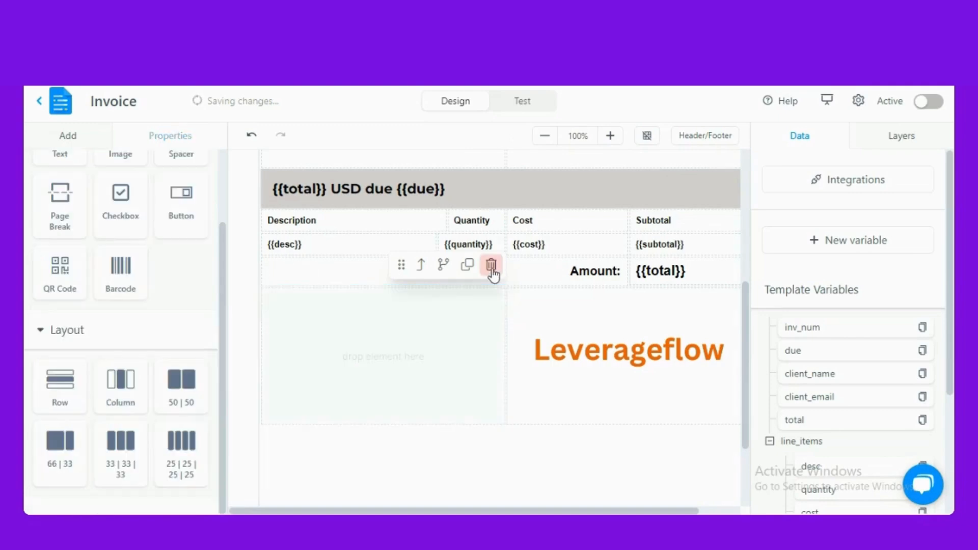
- Delete the logo image and both empty columns below Amount
{"action": "left_click", "coordinate": [659, 367]}
{"action": "left_click", "coordinate": [735, 263]}
{"action": "left_click", "coordinate": [453, 353]}
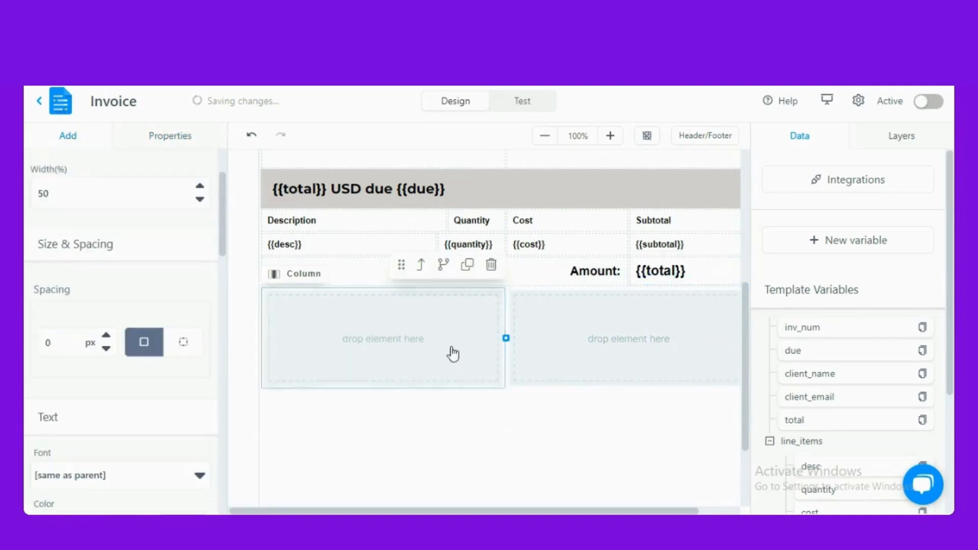
{"action": "left_click", "coordinate": [492, 264]}
{"action": "left_click", "coordinate": [691, 305]}
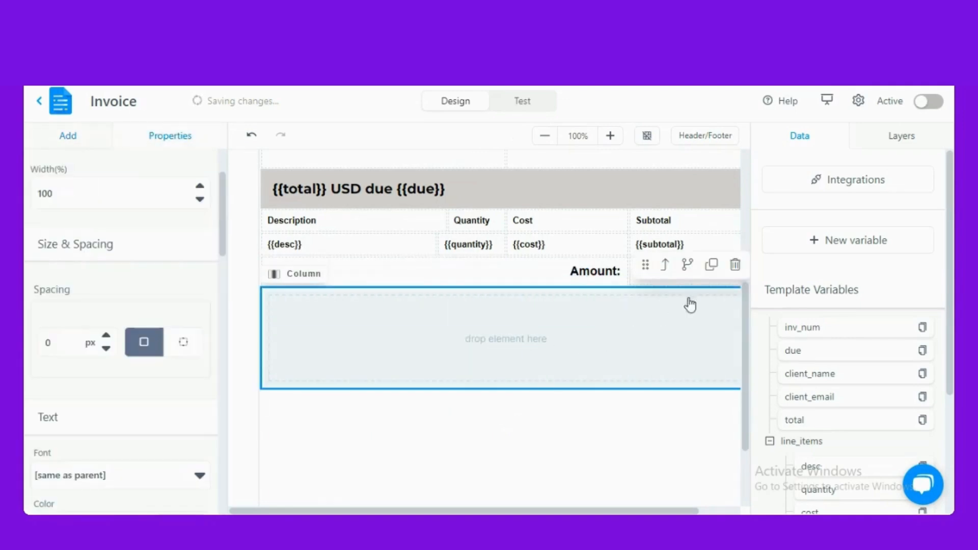
{"action": "left_click", "coordinate": [735, 266]}
- Remove the leftover empty row below Amount and return to the top of the invoice
{"action": "scroll", "coordinate": [360, 452], "scroll_direction": "up", "scroll_amount": 4}
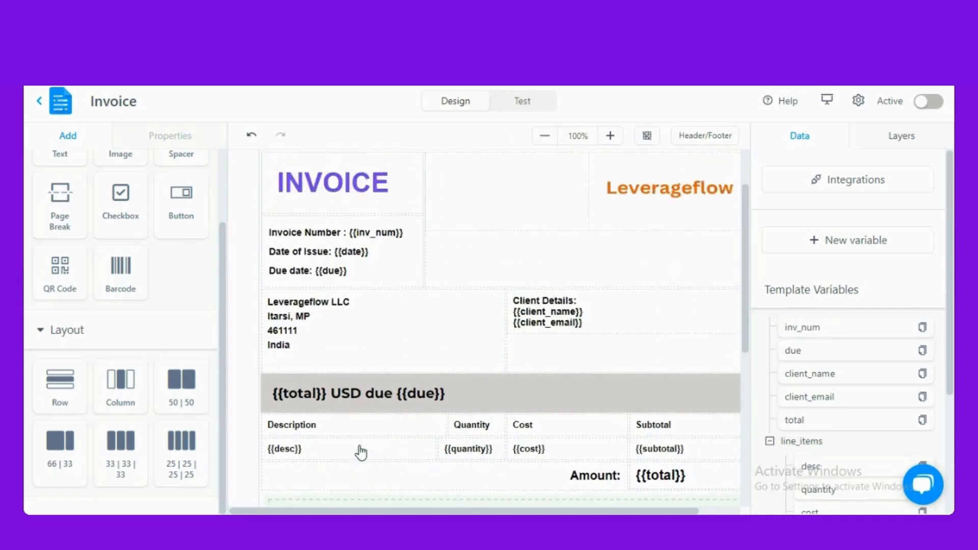
{"action": "scroll", "coordinate": [360, 452], "scroll_direction": "down", "scroll_amount": 3}
{"action": "left_click", "coordinate": [470, 437]}
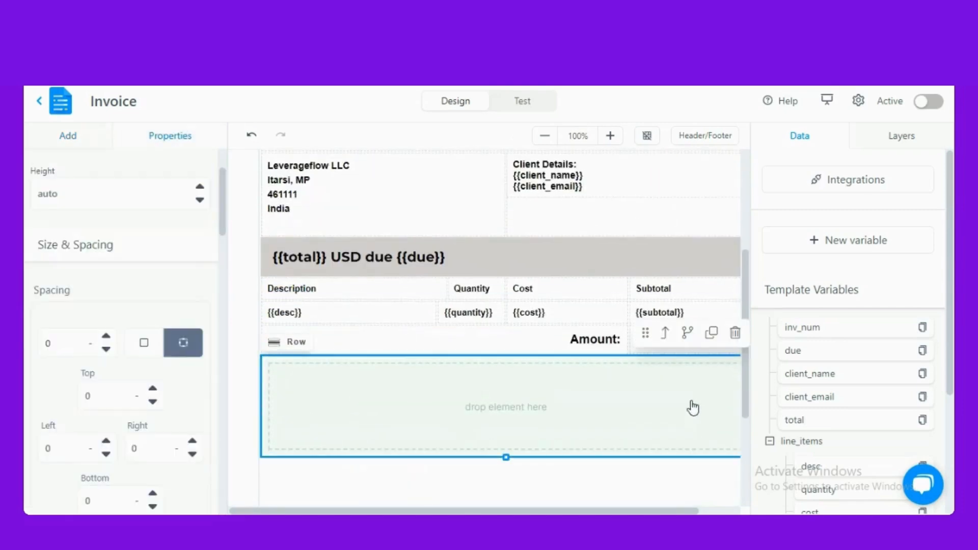
{"action": "left_click", "coordinate": [735, 333]}
{"action": "scroll", "coordinate": [481, 454], "scroll_direction": "up", "scroll_amount": 3}
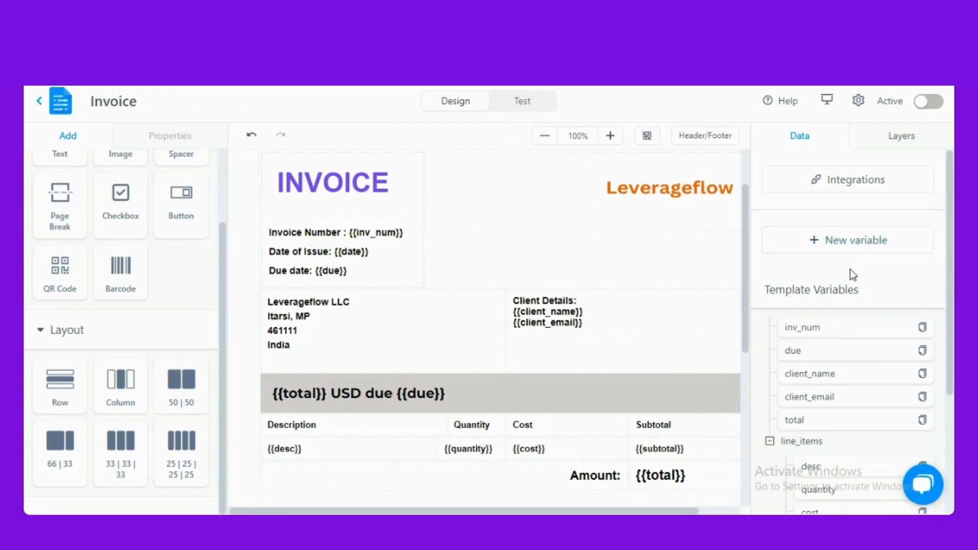
{"action": "left_click", "coordinate": [858, 256]}
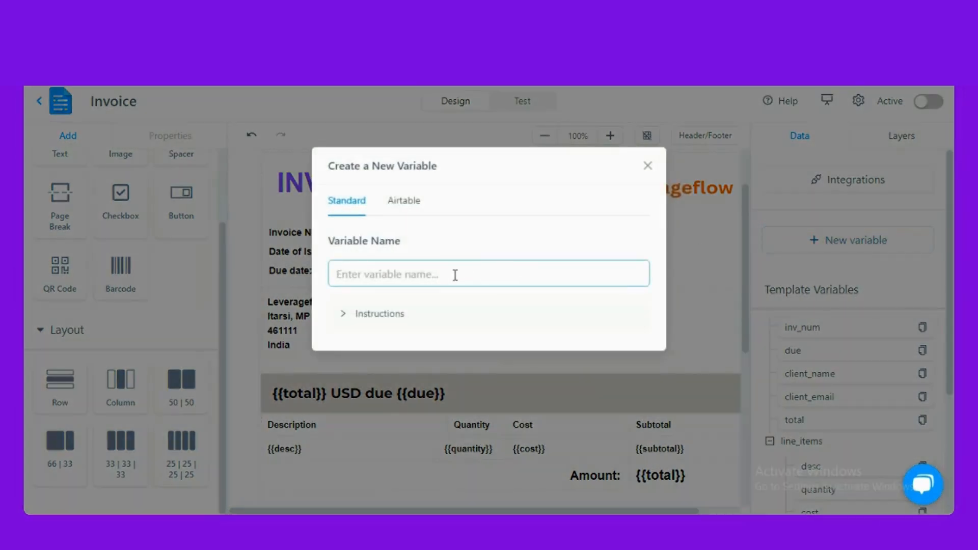
{"action": "type", "text": "d"}
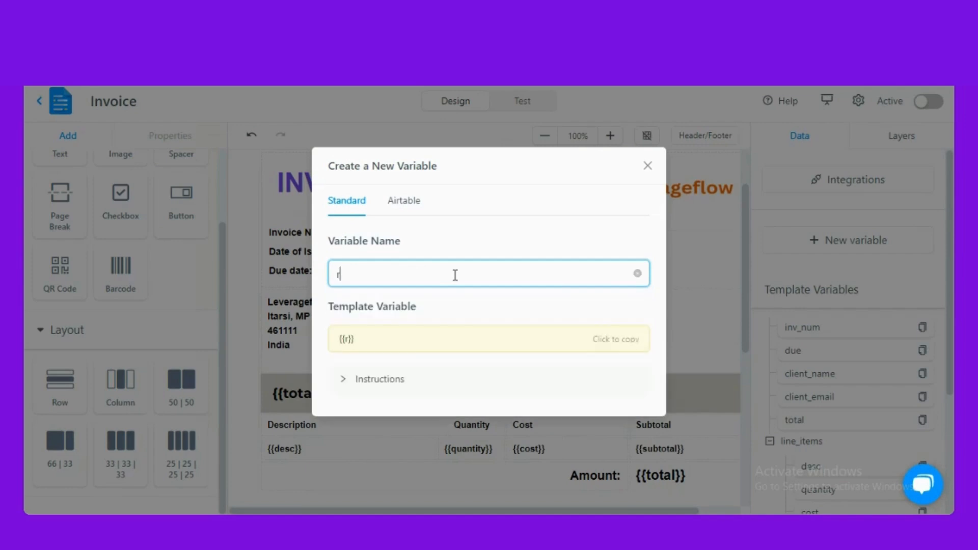
{"action": "type", "text": "ue"}
{"action": "key", "text": "BackSpace"}
{"action": "type", "text": "_date"}
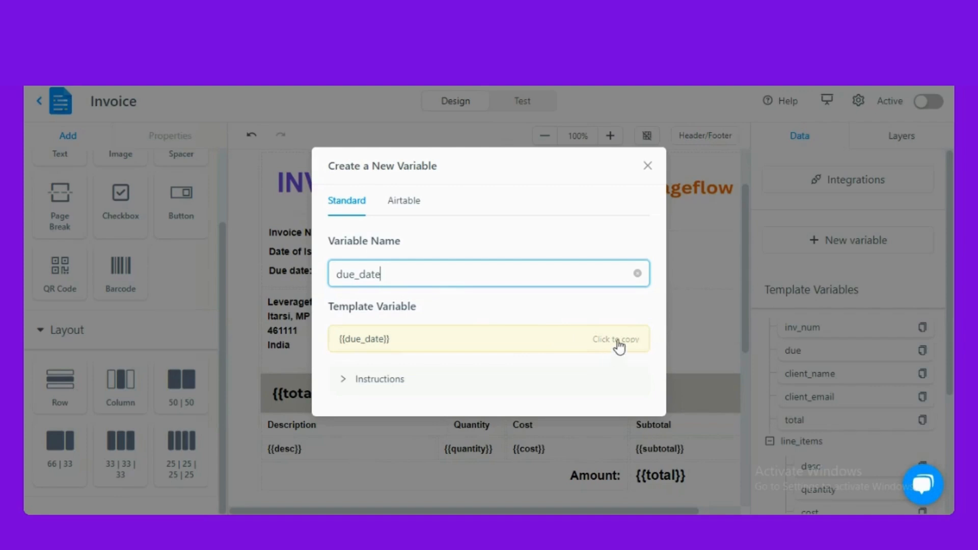
{"action": "left_click", "coordinate": [647, 166]}
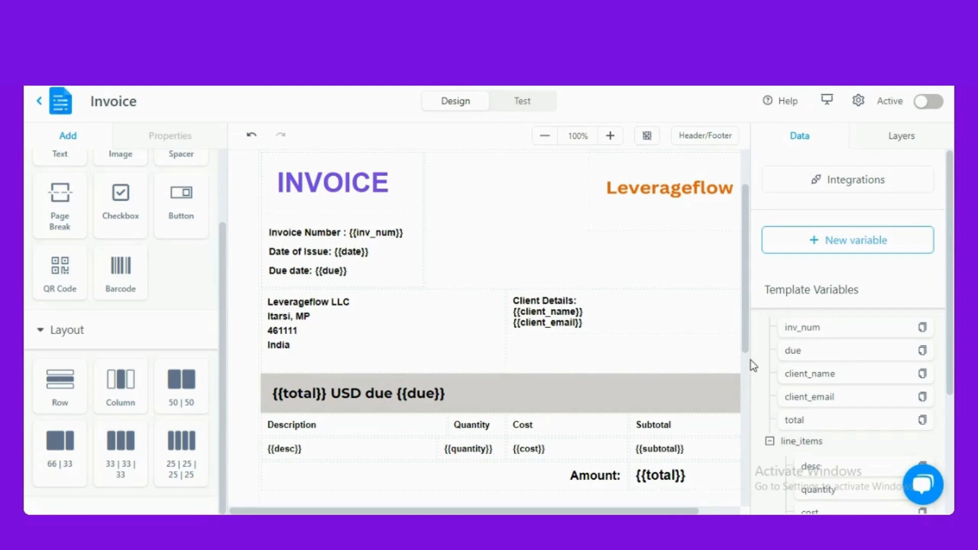
- Select the Header constant table row in Layers and drop a four-column layout onto it
{"action": "left_click_drag", "start_coordinate": [747, 350], "coordinate": [747, 408]}
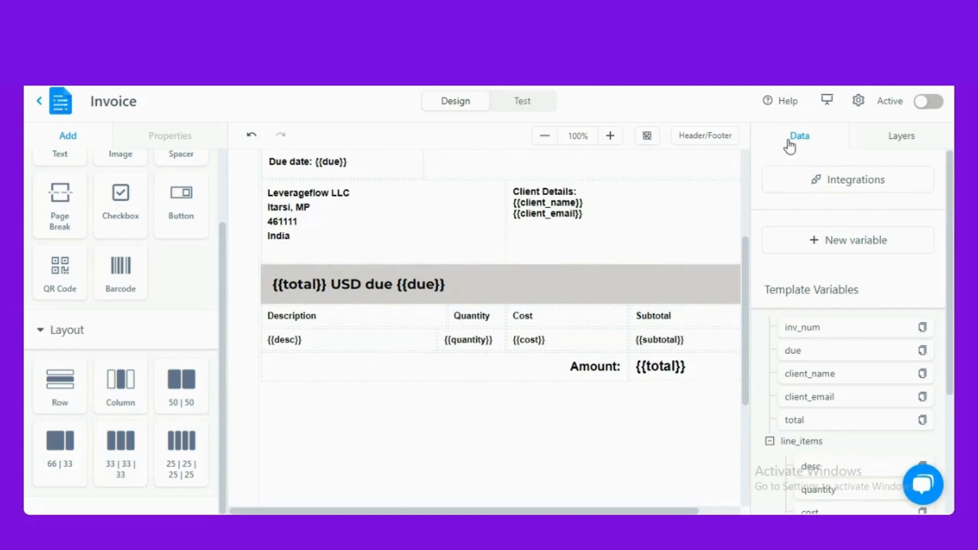
{"action": "left_click", "coordinate": [898, 139]}
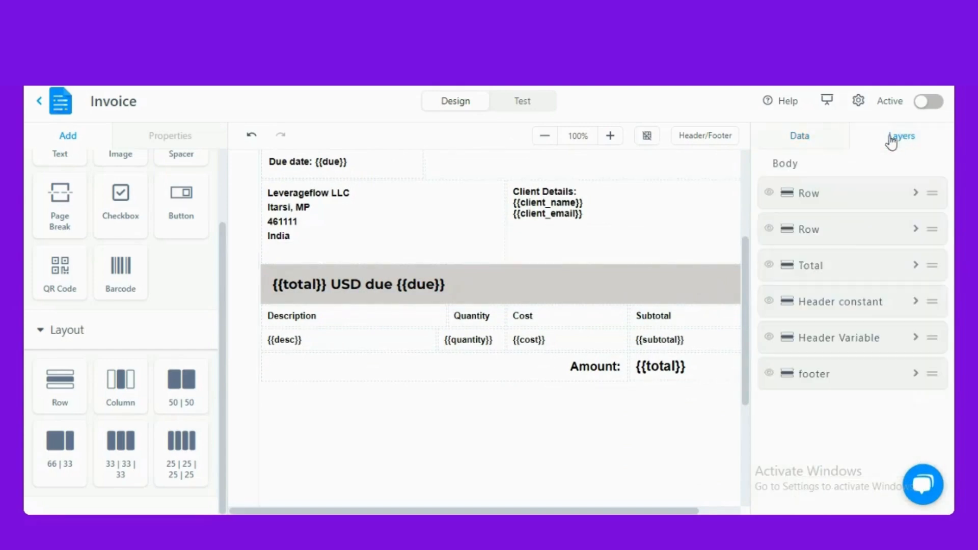
{"action": "scroll", "coordinate": [564, 212], "scroll_direction": "up", "scroll_amount": 3}
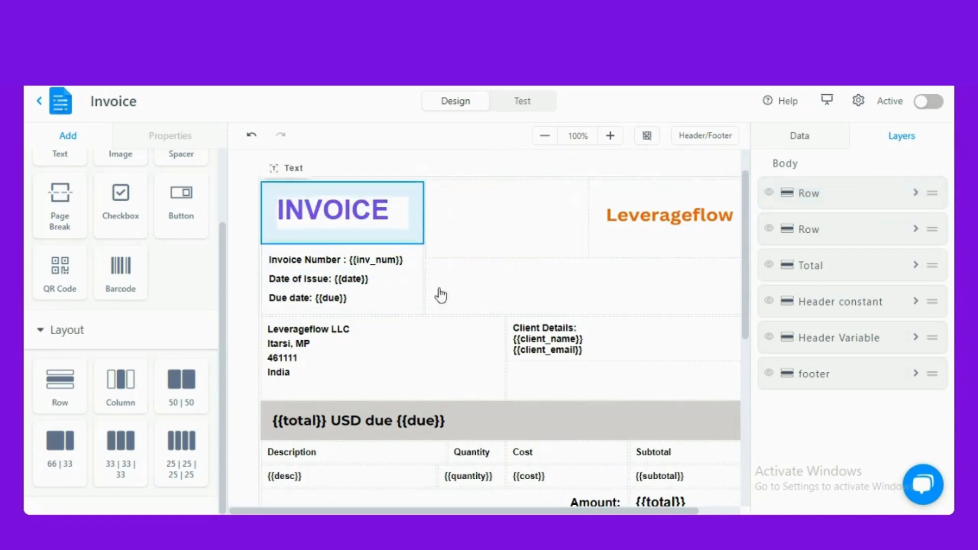
{"action": "left_click", "coordinate": [833, 303]}
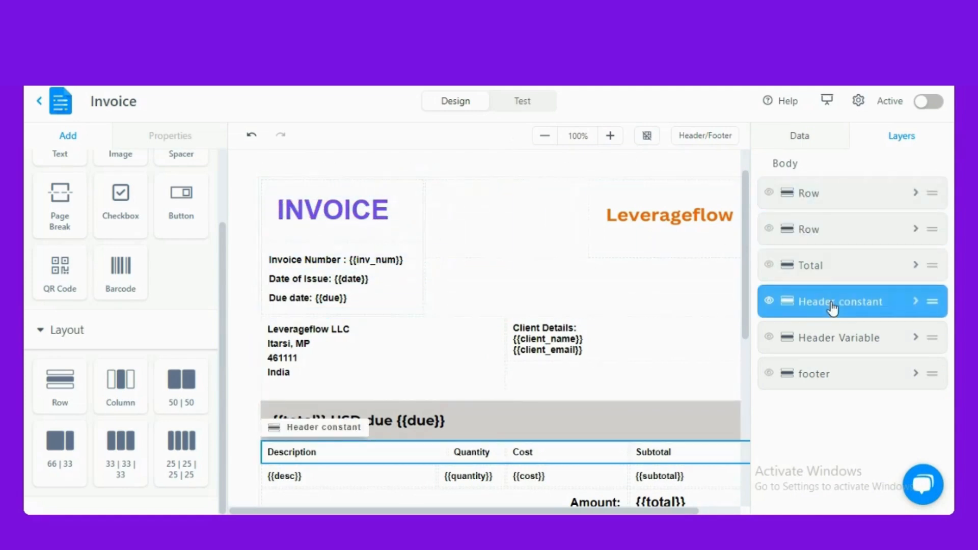
{"action": "scroll", "coordinate": [491, 369], "scroll_direction": "down", "scroll_amount": 3}
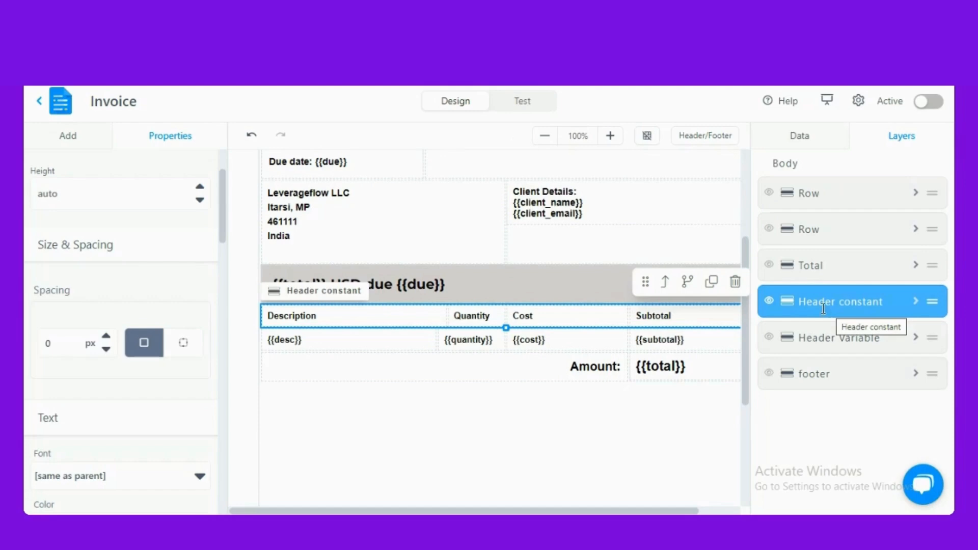
{"action": "left_click", "coordinate": [67, 136]}
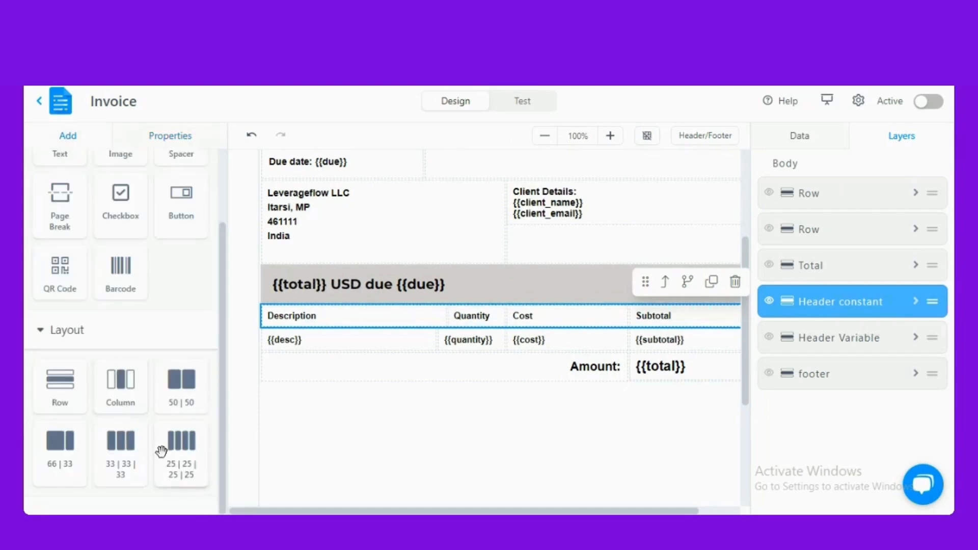
{"action": "left_click_drag", "start_coordinate": [169, 454], "coordinate": [664, 320]}
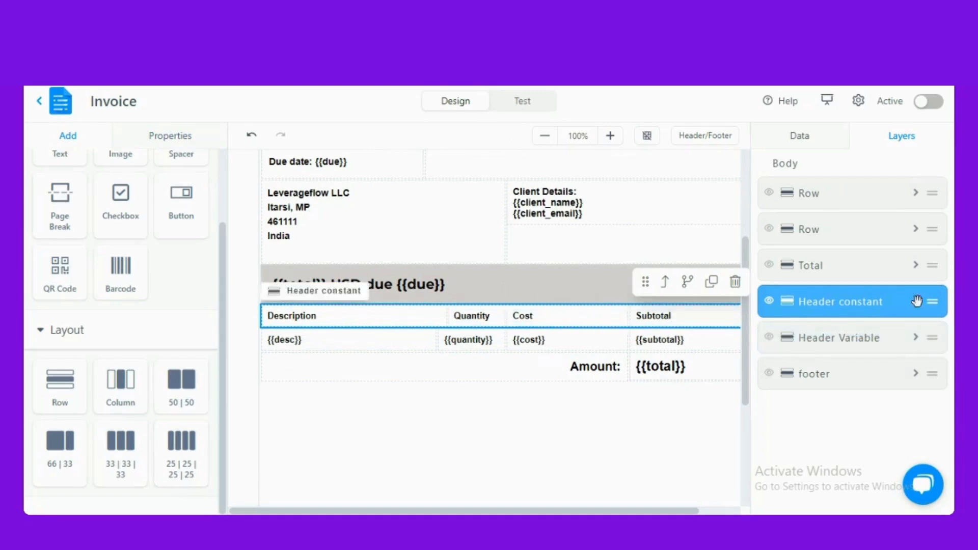
- Narrow the header's Description column to 37% width and select the Header Variable row
{"action": "left_click", "coordinate": [916, 302]}
{"action": "left_click", "coordinate": [857, 398]}
{"action": "left_click", "coordinate": [848, 367]}
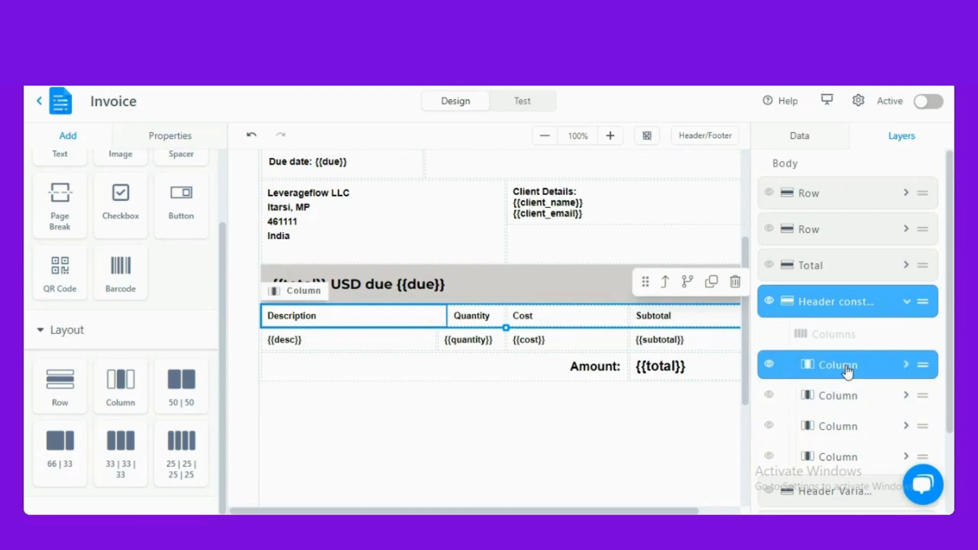
{"action": "mouse_move", "coordinate": [447, 316]}
{"action": "left_mouse_down"}
{"action": "mouse_move", "coordinate": [472, 319]}
{"action": "mouse_move", "coordinate": [452, 329]}
{"action": "left_mouse_up"}
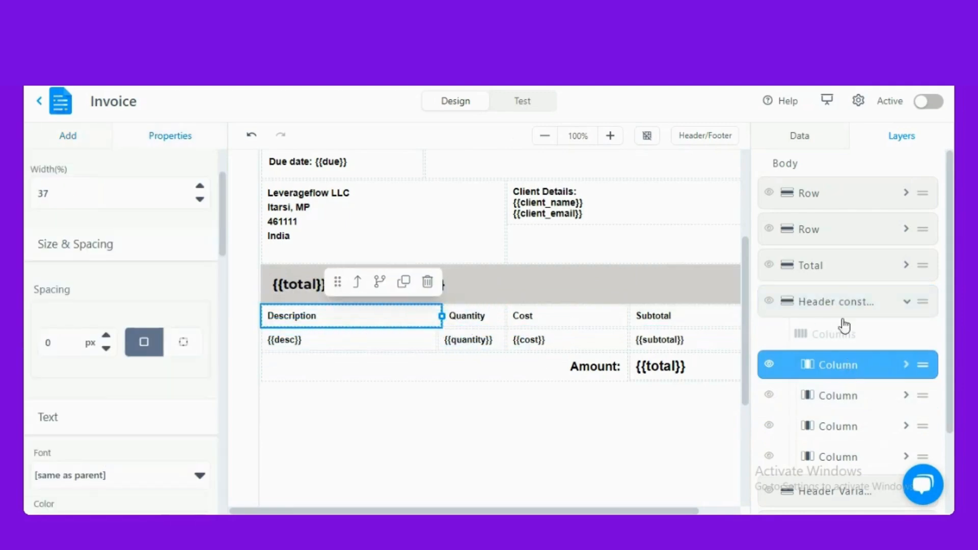
{"action": "left_click", "coordinate": [907, 303]}
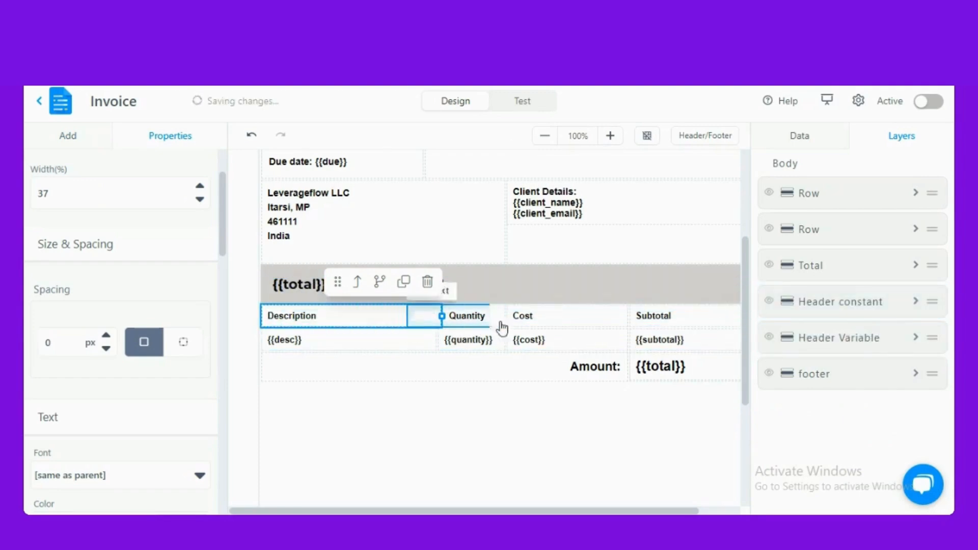
{"action": "left_click", "coordinate": [831, 335]}
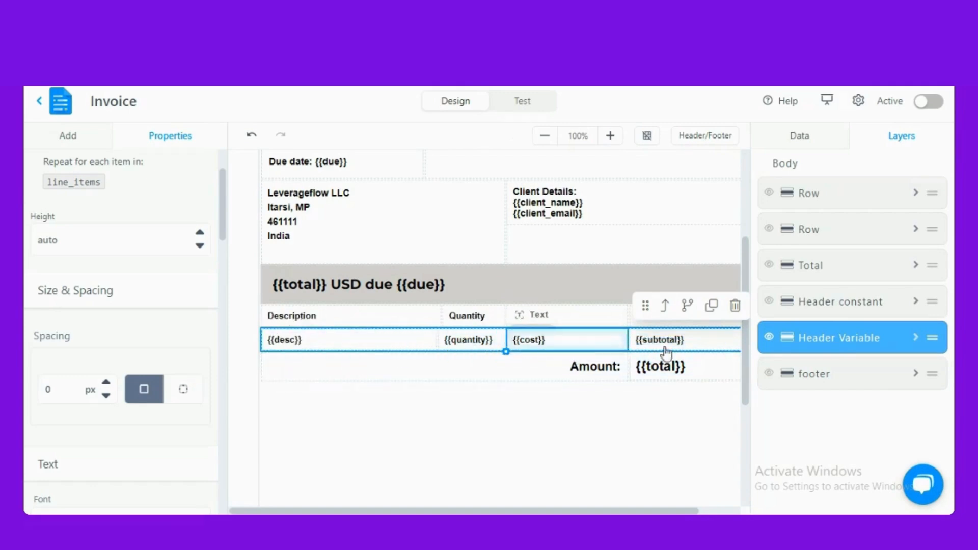
{"action": "left_click", "coordinate": [687, 308]}
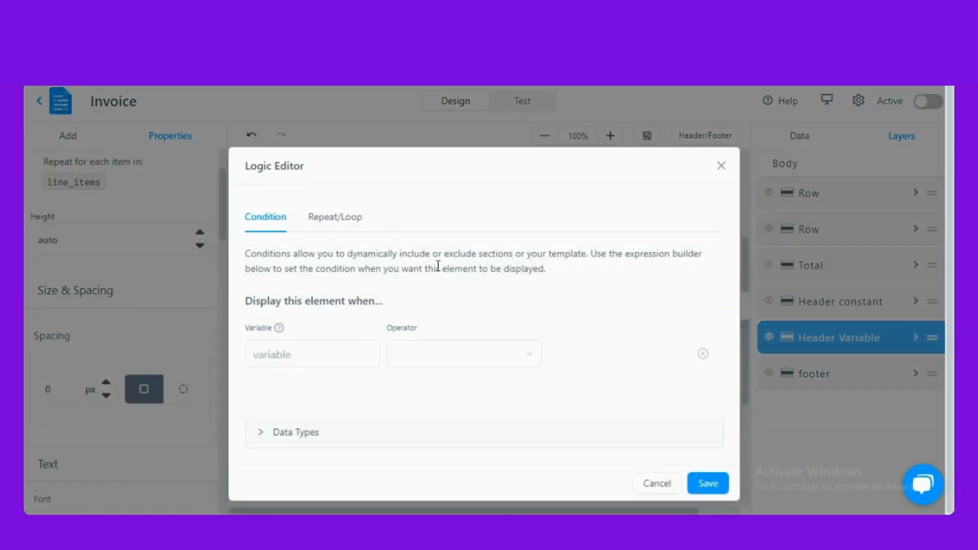
{"action": "left_click", "coordinate": [327, 223]}
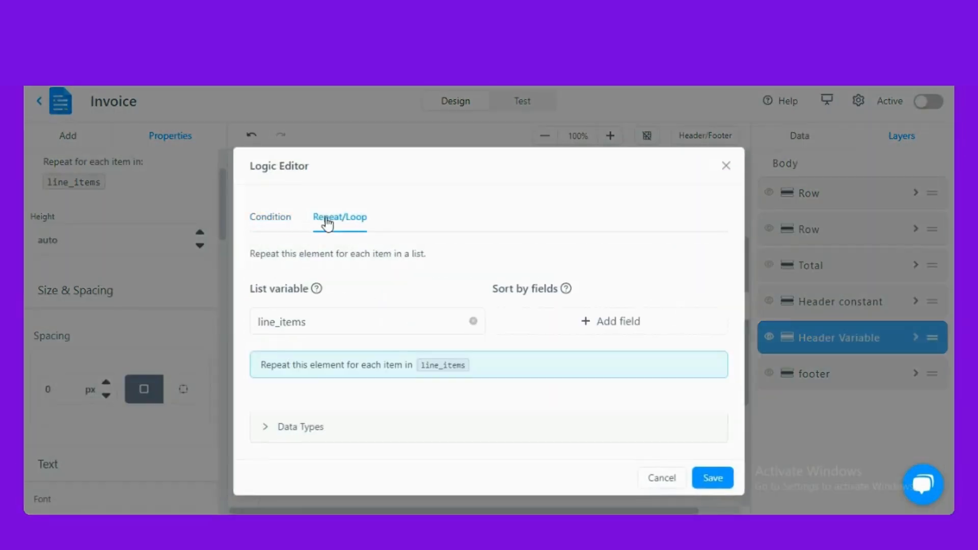
{"action": "left_click", "coordinate": [339, 320]}
{"action": "left_click", "coordinate": [724, 483]}
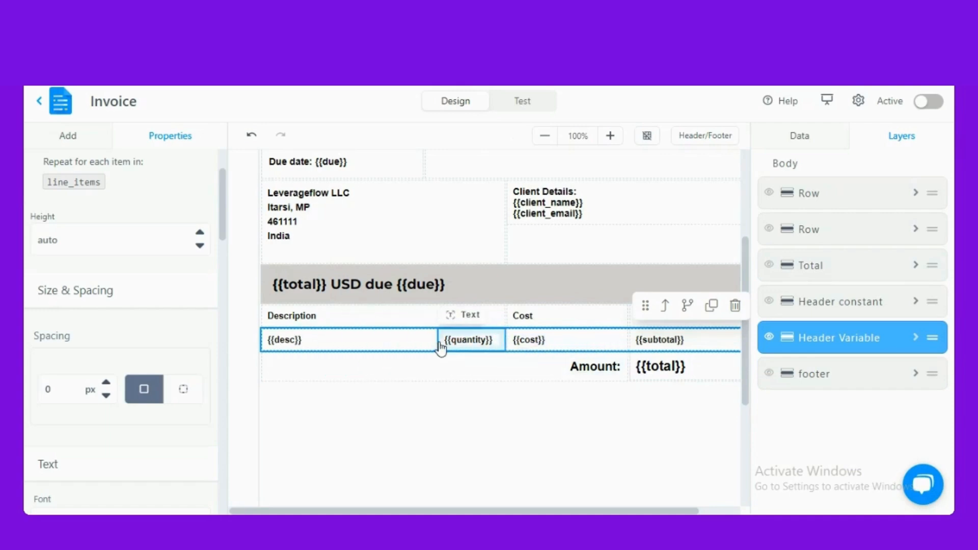
- In the Test tab, enter due 4248 plus a client name and client email
{"action": "left_click", "coordinate": [523, 103]}
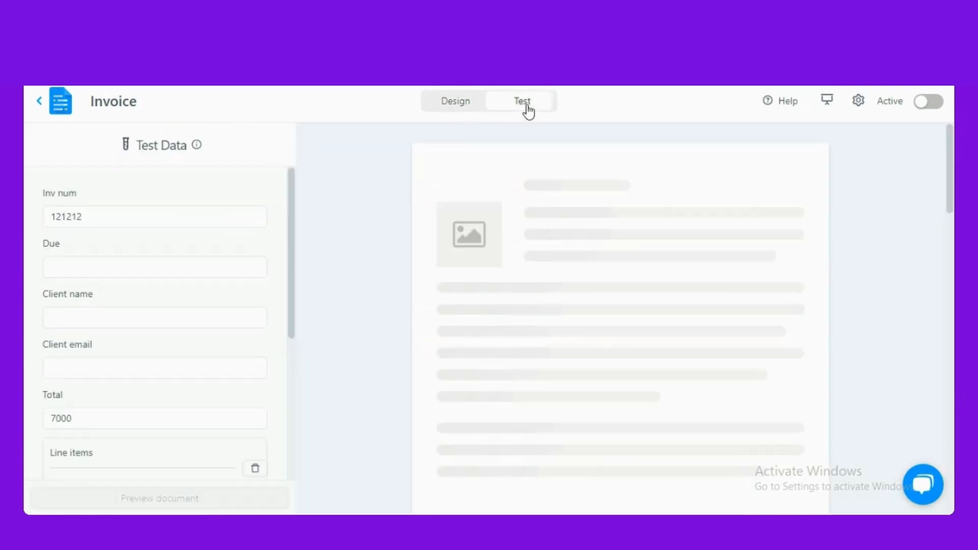
{"action": "left_click", "coordinate": [113, 266]}
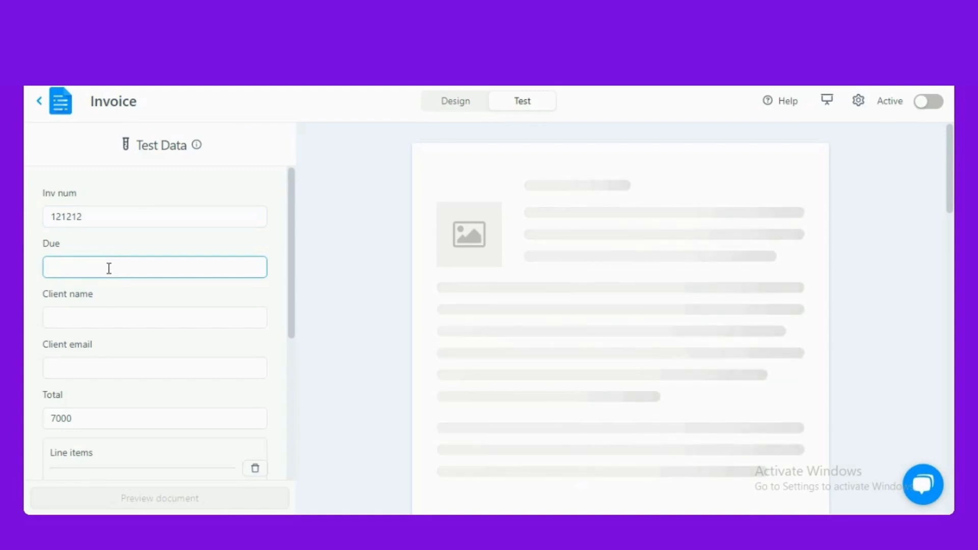
{"action": "type", "text": "4248"}
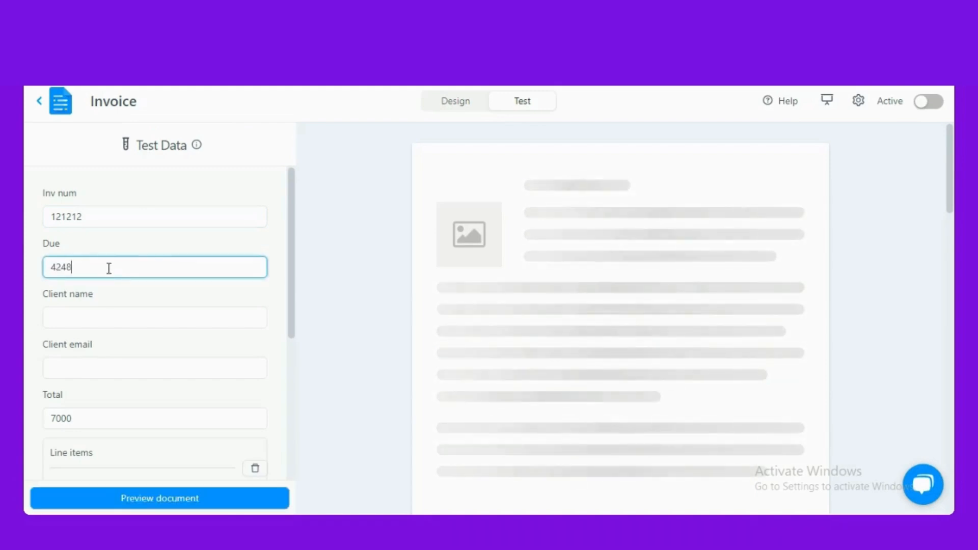
{"action": "left_click", "coordinate": [101, 317]}
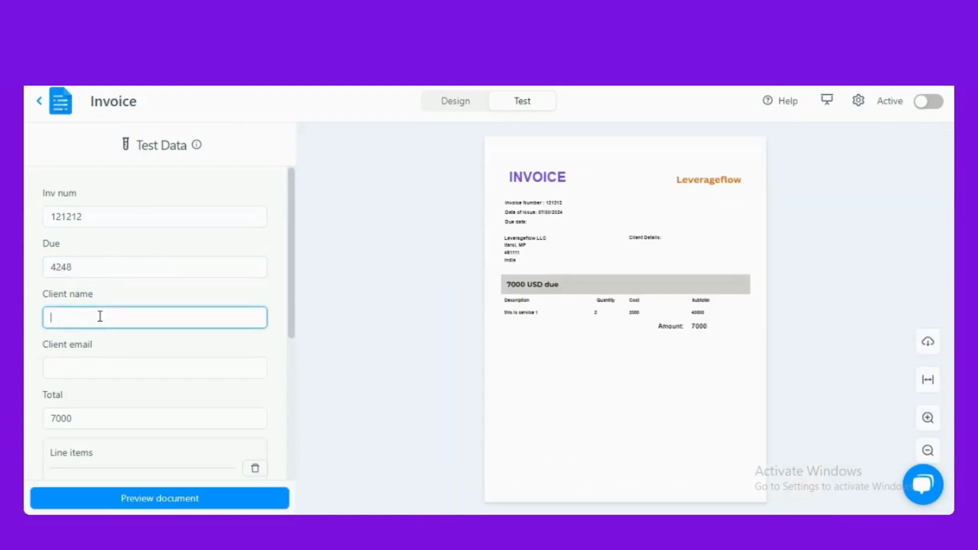
{"action": "type", "text": "ffdfd"}
{"action": "left_click", "coordinate": [119, 370]}
{"action": "type", "text": "121"}
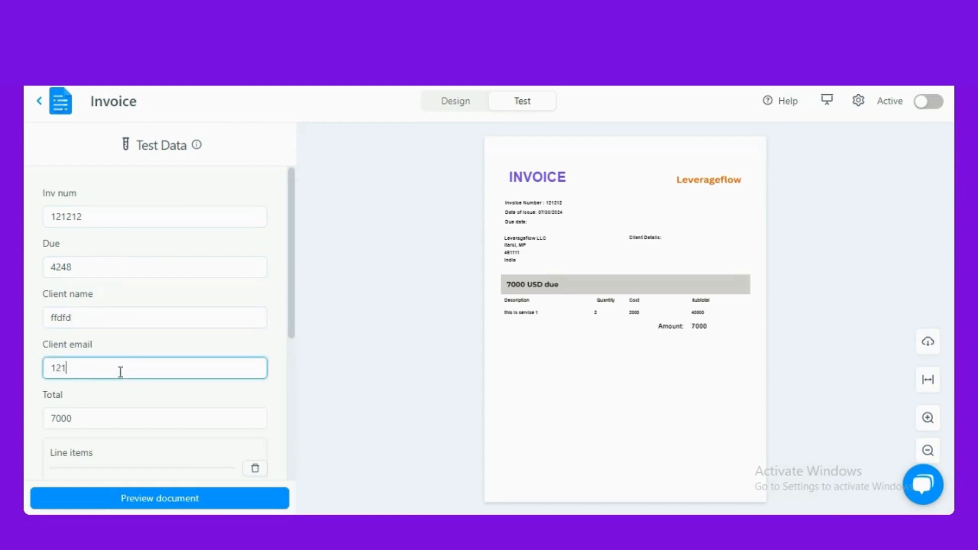
{"action": "type", "text": "32323"}
{"action": "scroll", "coordinate": [122, 370], "scroll_direction": "down", "scroll_amount": 3}
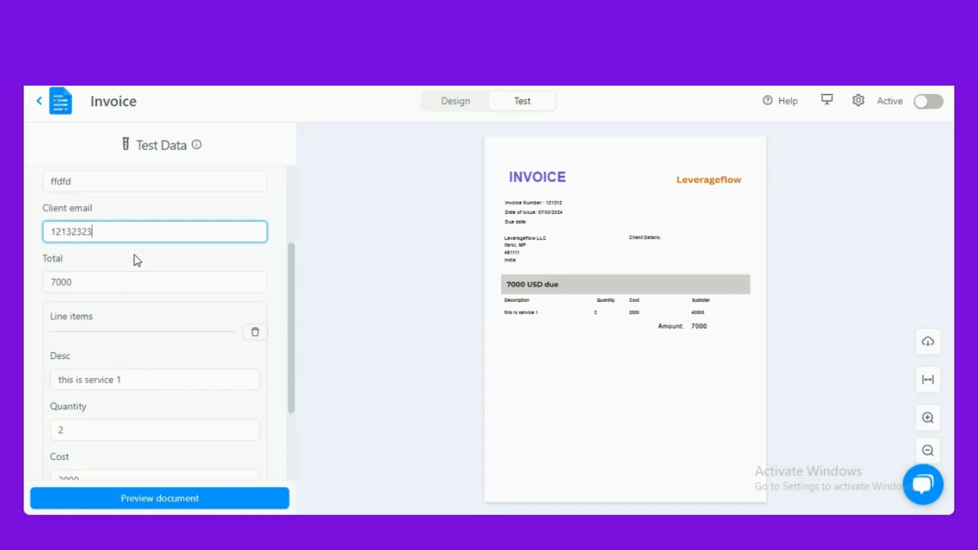
{"action": "scroll", "coordinate": [133, 254], "scroll_direction": "up", "scroll_amount": 3}
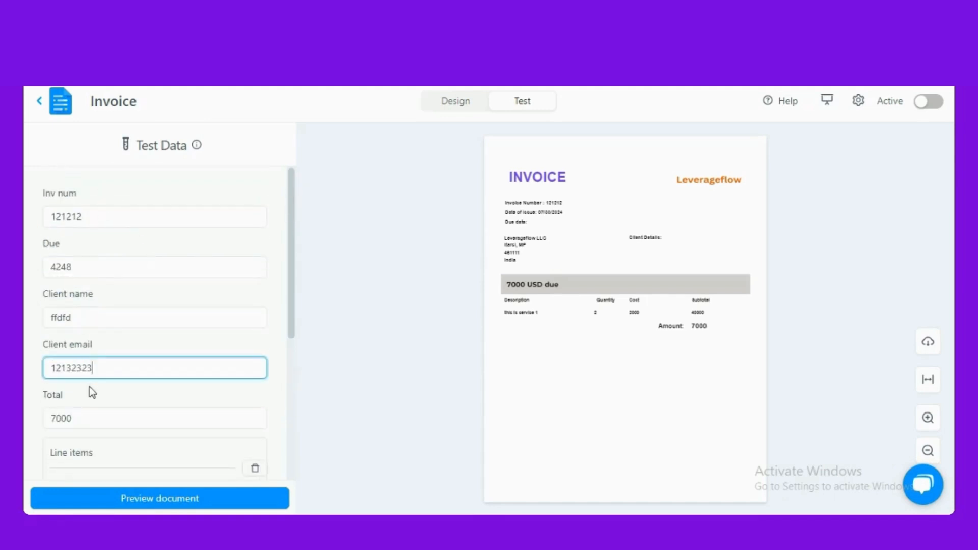
{"action": "scroll", "coordinate": [92, 392], "scroll_direction": "down", "scroll_amount": 5}
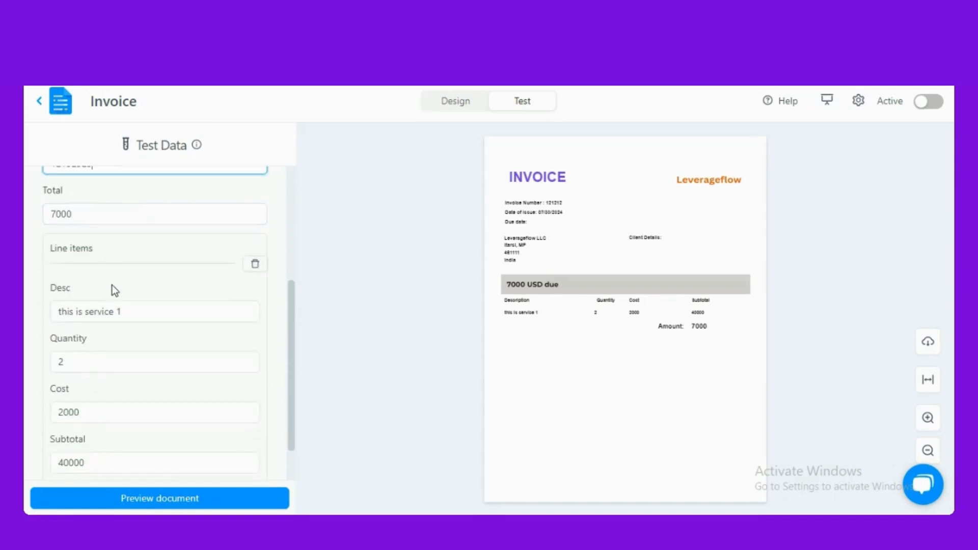
{"action": "scroll", "coordinate": [114, 290], "scroll_direction": "down", "scroll_amount": 1}
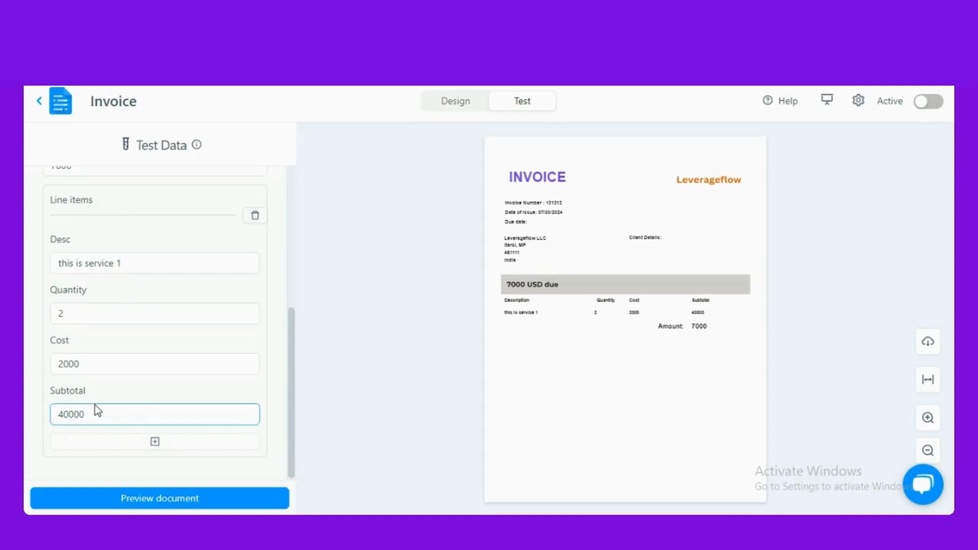
- Add line item gdfgfg with quantity 4, cost 1213, subtotal 232424, and preview the document
{"action": "left_click", "coordinate": [155, 443]}
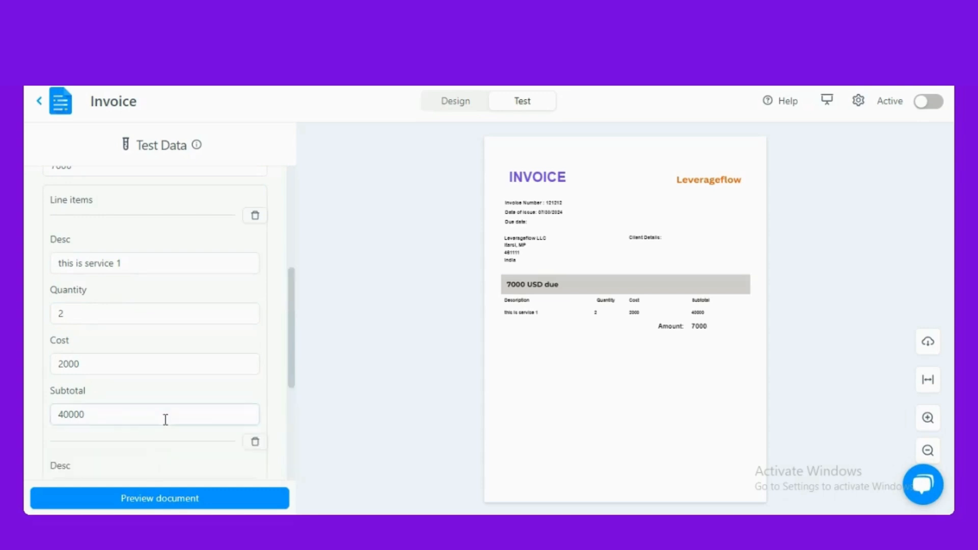
{"action": "scroll", "coordinate": [143, 397], "scroll_direction": "down", "scroll_amount": 3}
{"action": "left_click", "coordinate": [126, 360]}
{"action": "type", "text": "gdfgfg"}
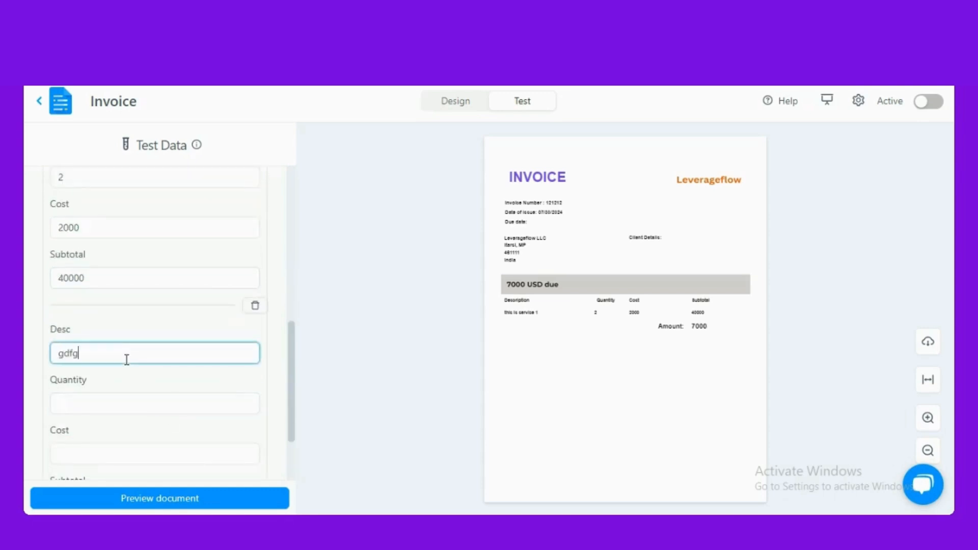
{"action": "left_click", "coordinate": [109, 407]}
{"action": "type", "text": "4"}
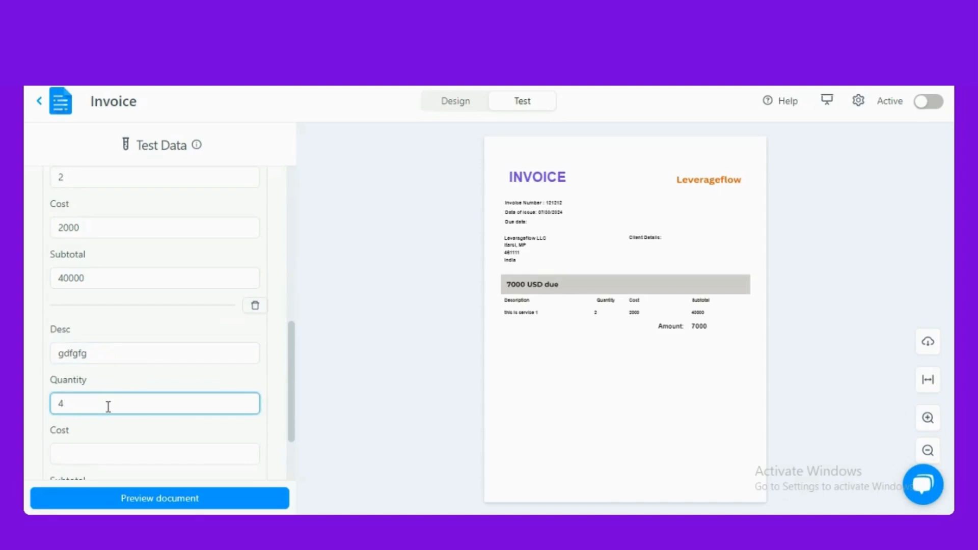
{"action": "scroll", "coordinate": [107, 388], "scroll_direction": "down", "scroll_amount": 2}
{"action": "left_click", "coordinate": [107, 366]}
{"action": "type", "text": "1213"}
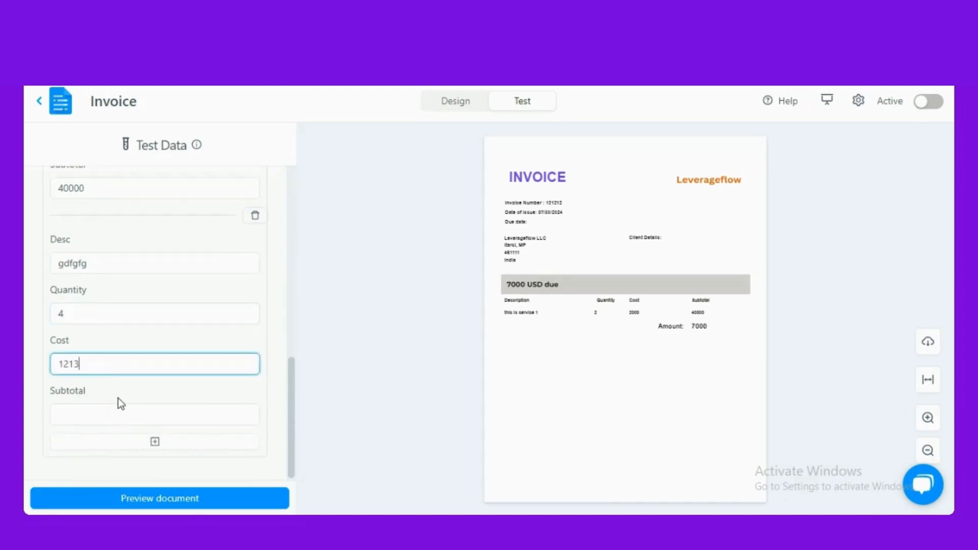
{"action": "left_click", "coordinate": [121, 409]}
{"action": "type", "text": "232424"}
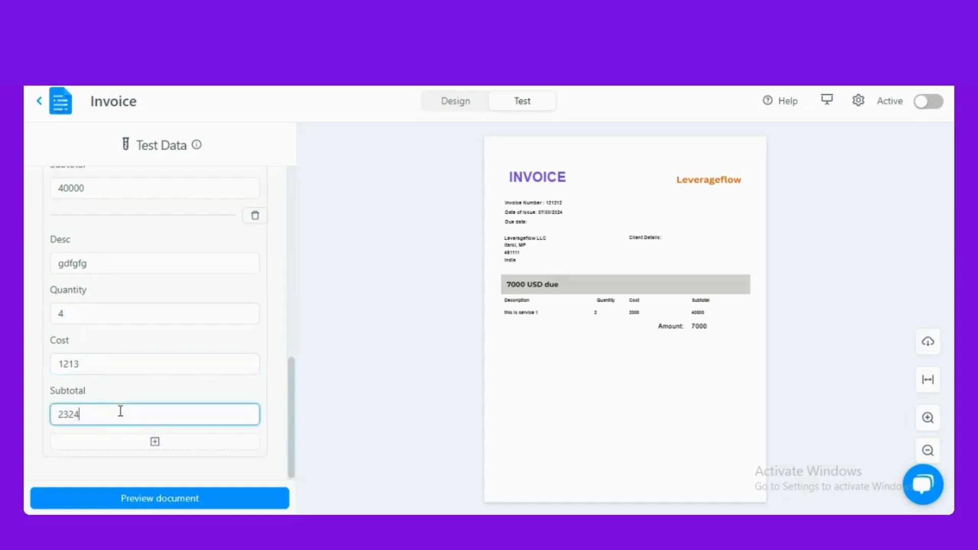
{"action": "left_click", "coordinate": [189, 497]}
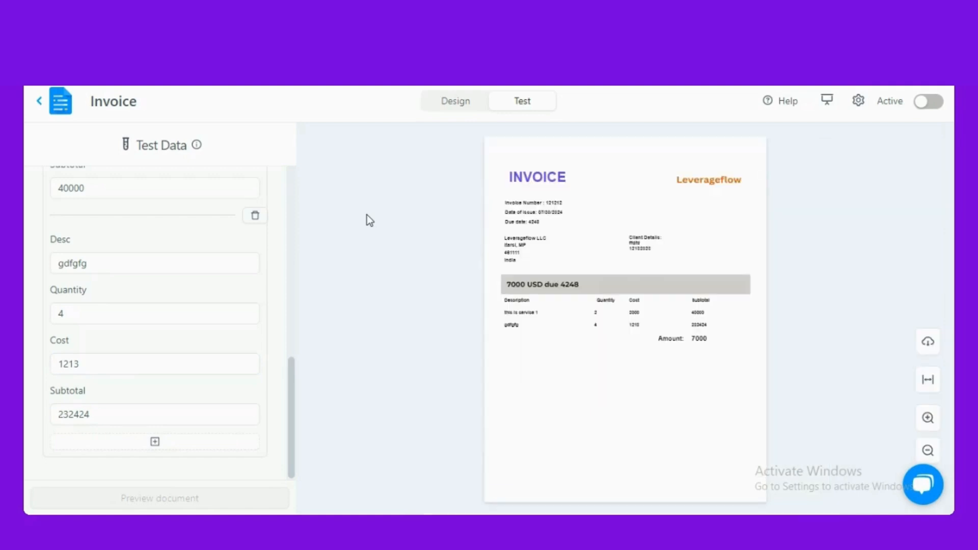
- Zoom into the preview to check '7000 USD due 4248' and both items, then go back to Design
{"action": "left_click", "coordinate": [928, 417]}
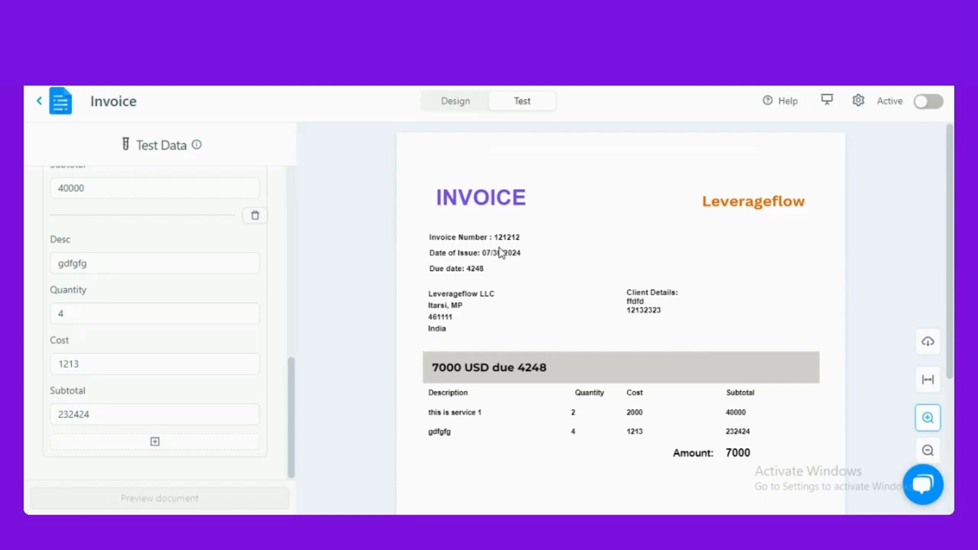
{"action": "scroll", "coordinate": [468, 339], "scroll_direction": "down", "scroll_amount": 2}
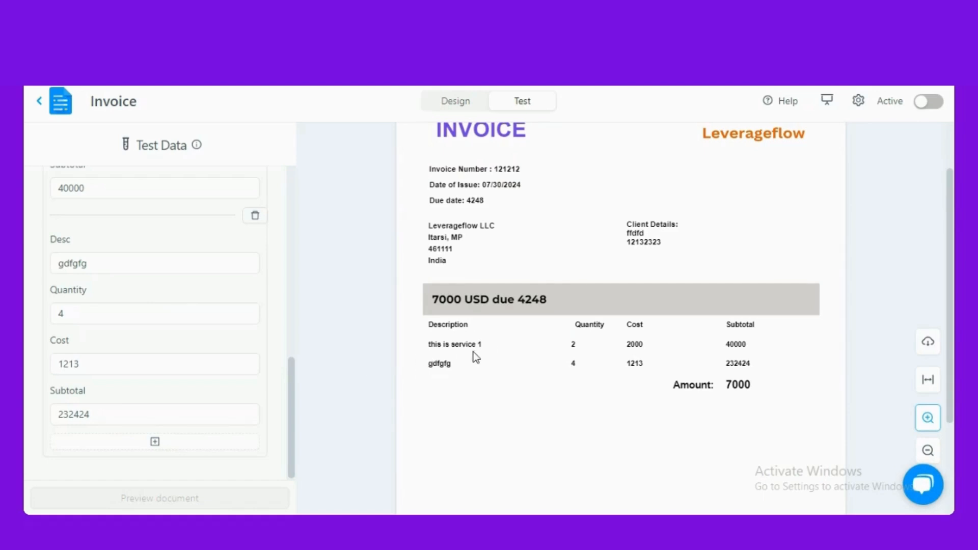
{"action": "scroll", "coordinate": [280, 329], "scroll_direction": "up", "scroll_amount": 4}
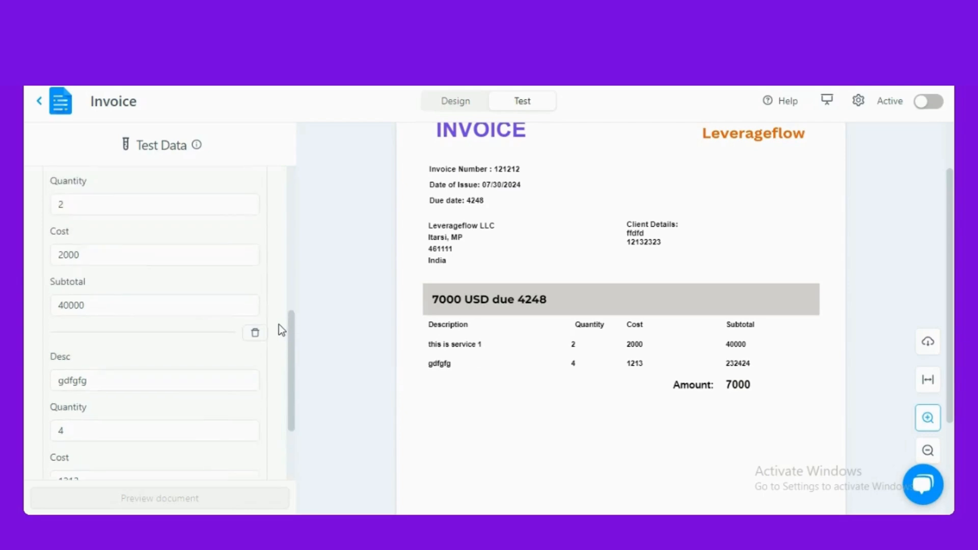
{"action": "scroll", "coordinate": [420, 396], "scroll_direction": "down", "scroll_amount": 2}
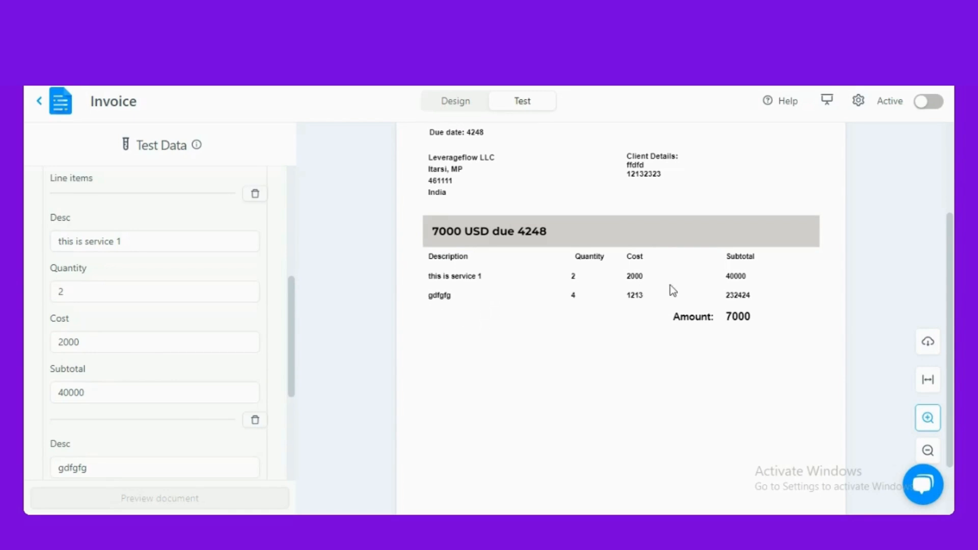
{"action": "scroll", "coordinate": [597, 331], "scroll_direction": "up", "scroll_amount": 4}
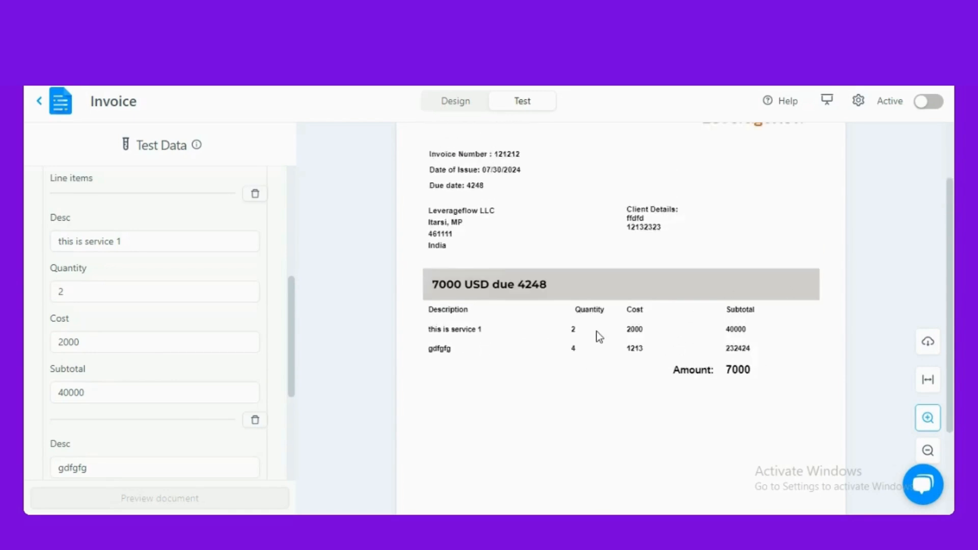
{"action": "left_click", "coordinate": [173, 288]}
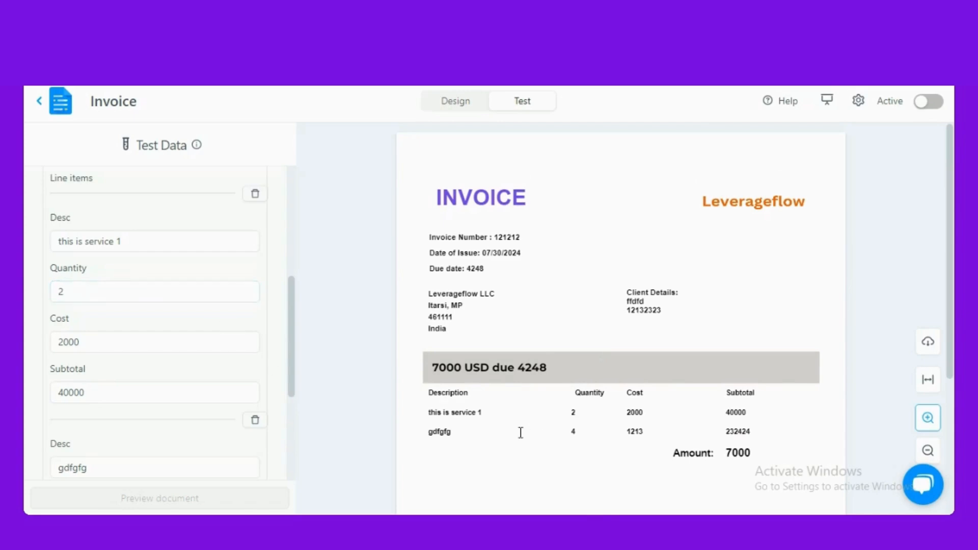
{"action": "left_click", "coordinate": [456, 101]}
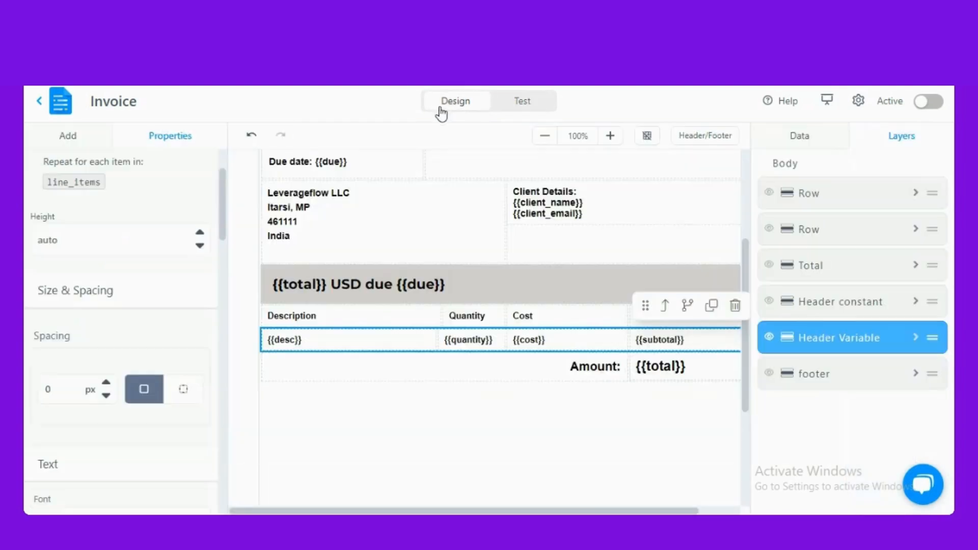
{"action": "scroll", "coordinate": [464, 330], "scroll_direction": "up", "scroll_amount": 2}
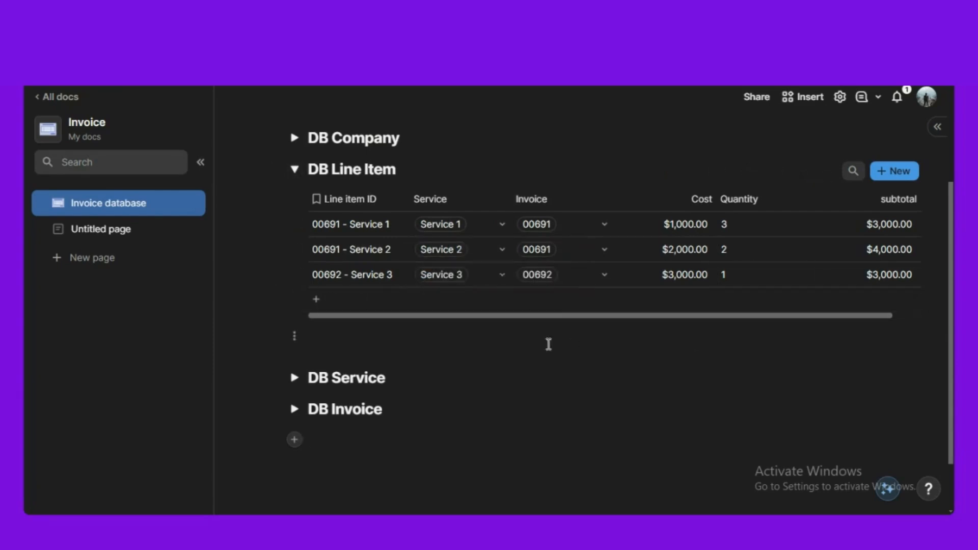
- Insert a new blank table below DB Invoice using /table
{"action": "scroll", "coordinate": [405, 337], "scroll_direction": "down", "scroll_amount": 2}
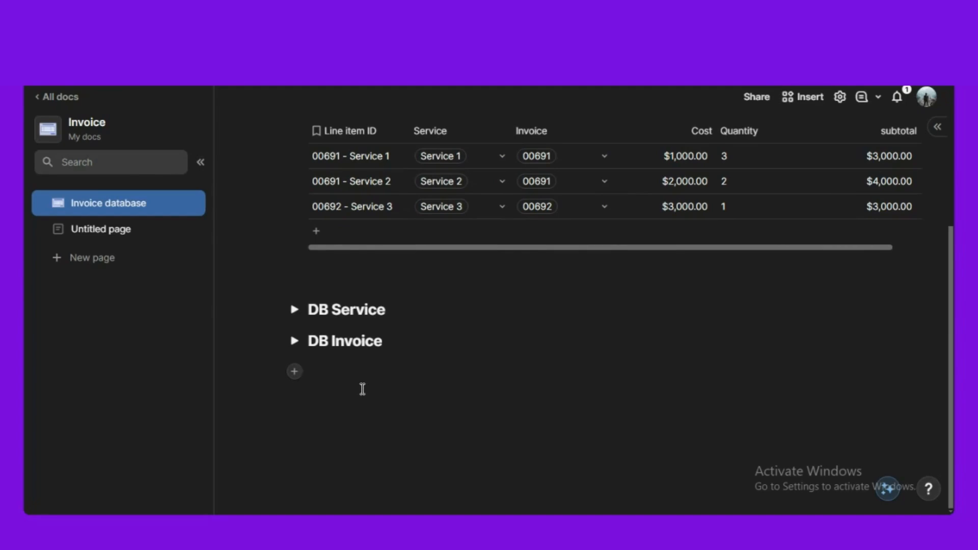
{"action": "type", "text": "/tab"}
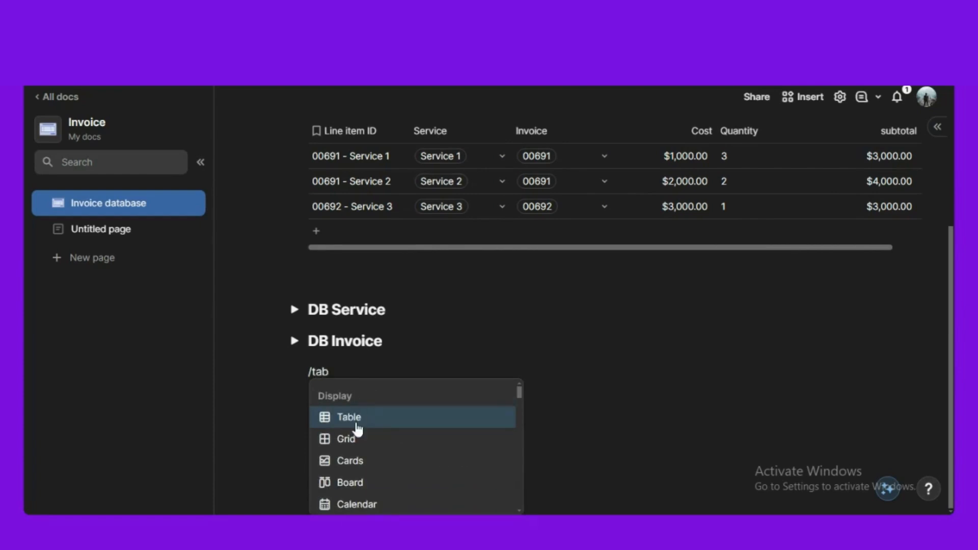
{"action": "left_click", "coordinate": [358, 427]}
{"action": "left_click", "coordinate": [471, 440]}
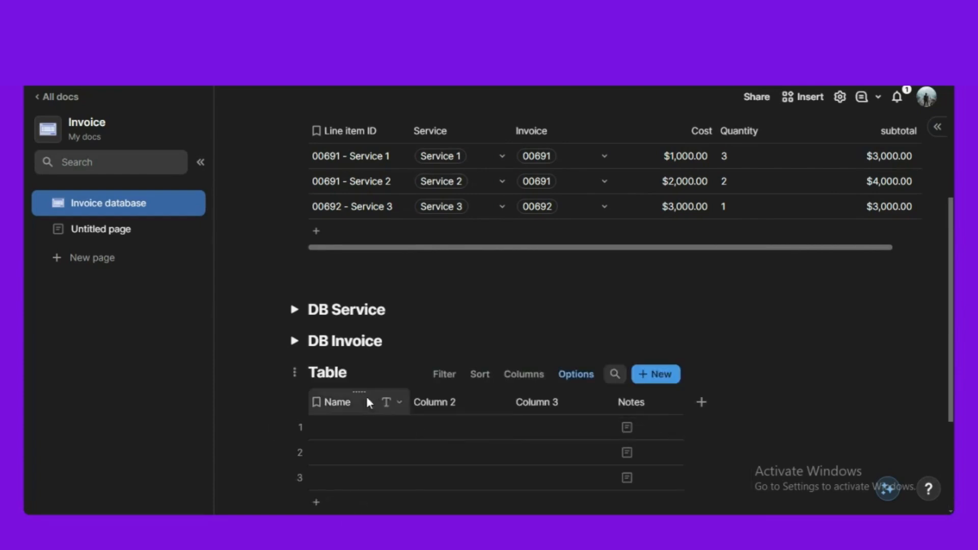
- Title the table DB Payload and delete its Column 3
{"action": "double_click", "coordinate": [340, 375]}
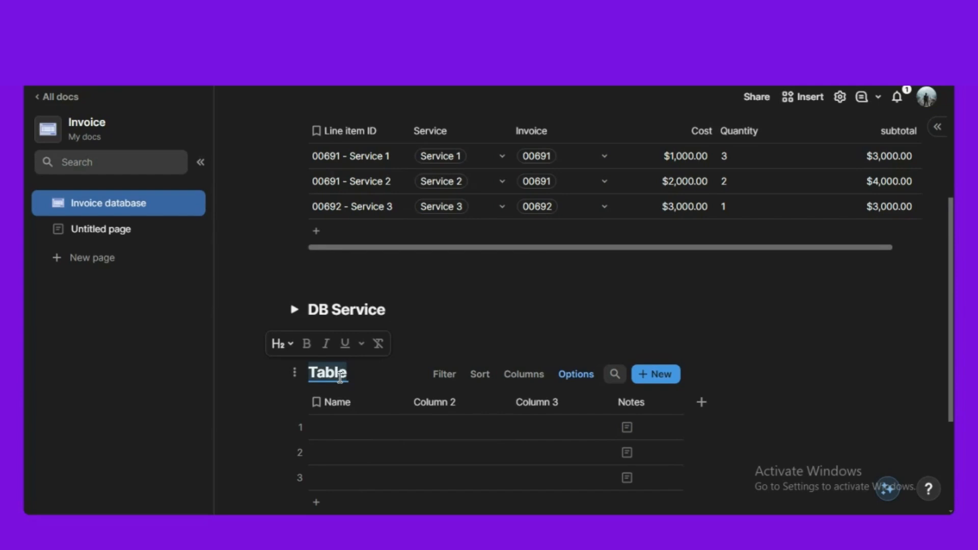
{"action": "type", "text": "D"}
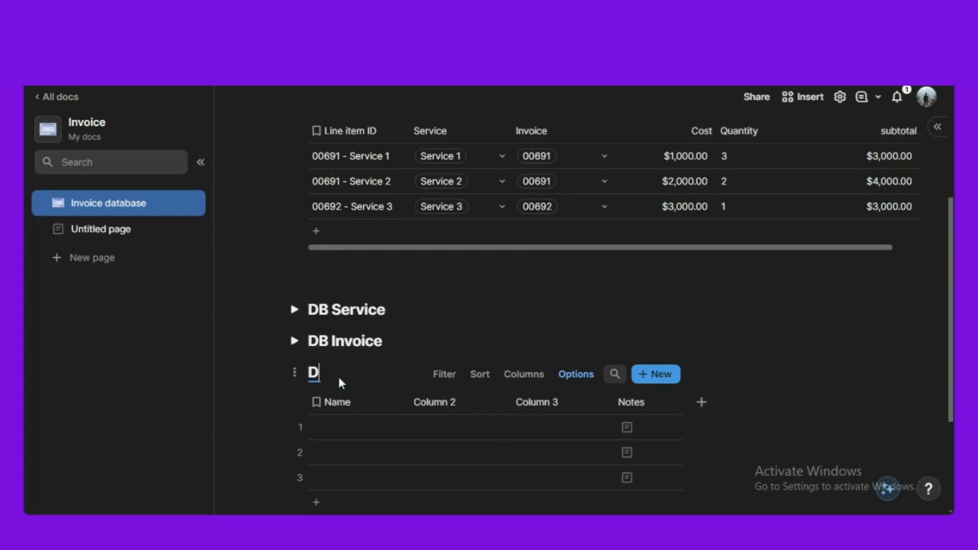
{"action": "type", "text": "B Payload"}
{"action": "scroll", "coordinate": [340, 377], "scroll_direction": "down", "scroll_amount": 2}
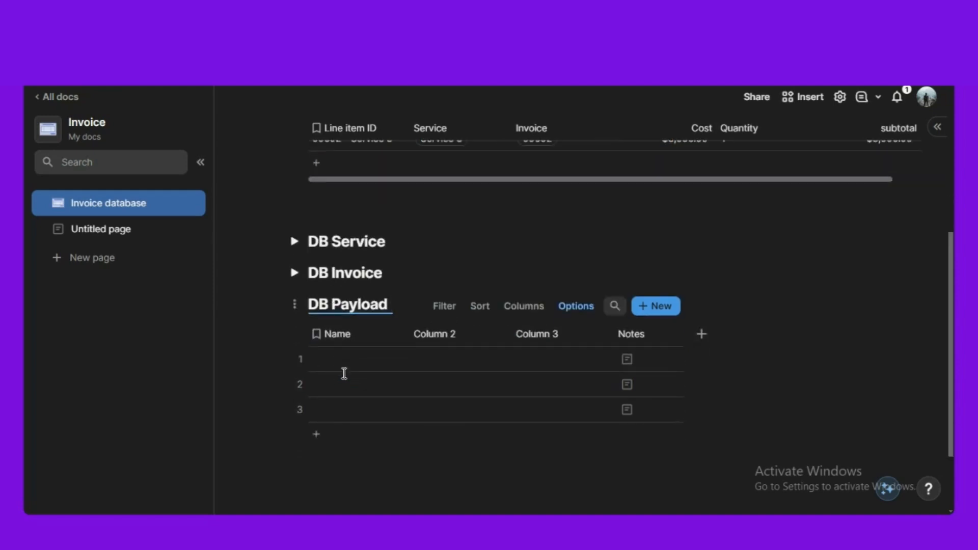
{"action": "left_click", "coordinate": [557, 334]}
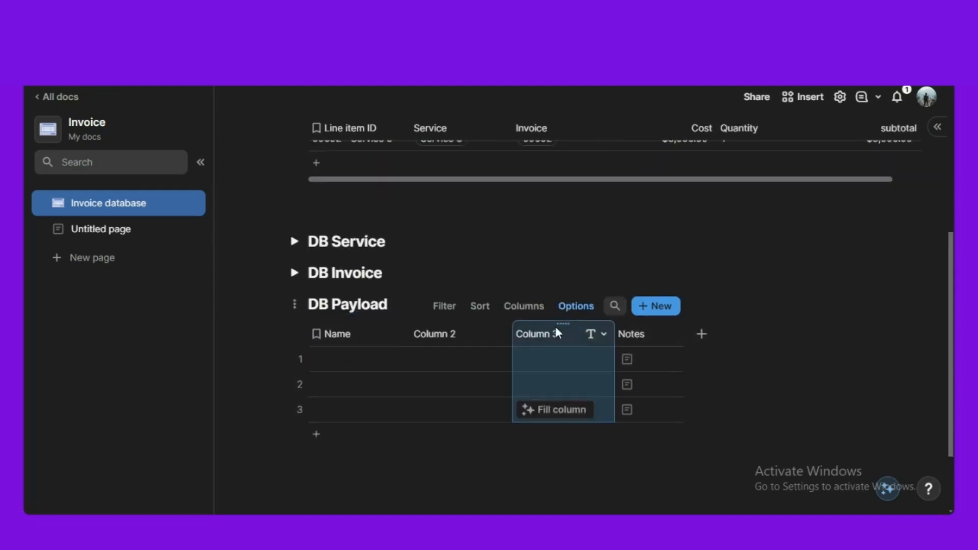
{"action": "key", "text": "Delete"}
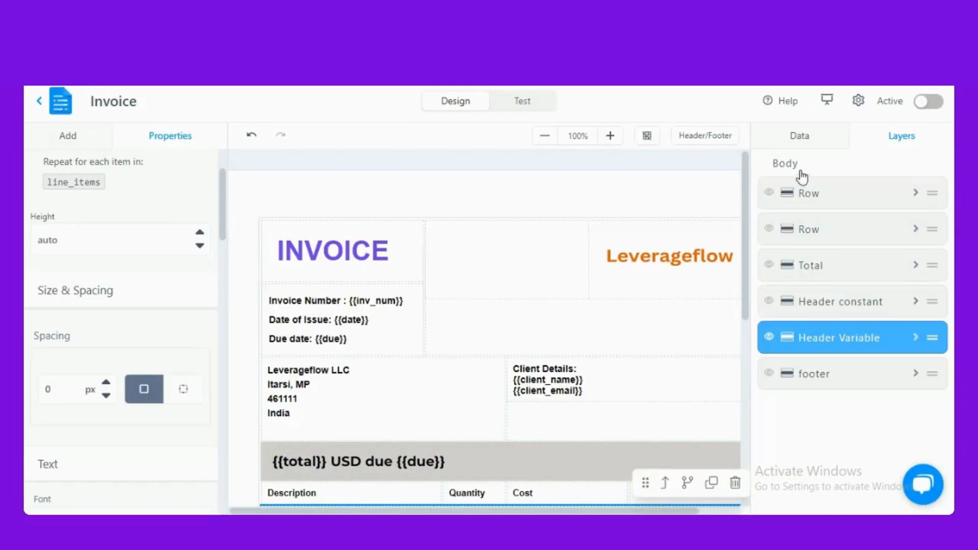
- Show the Invoice template's Data variables and expand, then collapse, the line_items group
{"action": "left_click", "coordinate": [806, 144]}
{"action": "scroll", "coordinate": [836, 284], "scroll_direction": "down", "scroll_amount": 5}
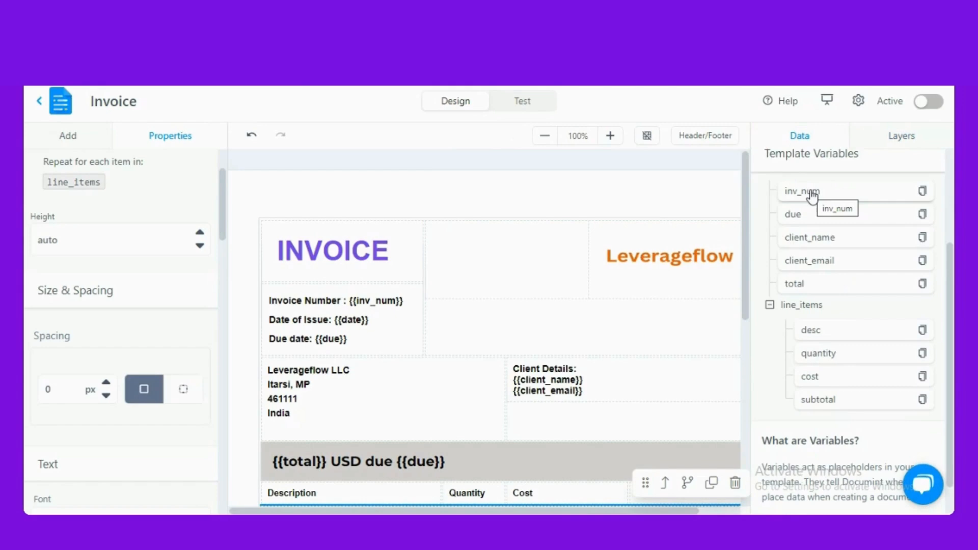
{"action": "left_click", "coordinate": [770, 306]}
{"action": "left_click", "coordinate": [769, 354]}
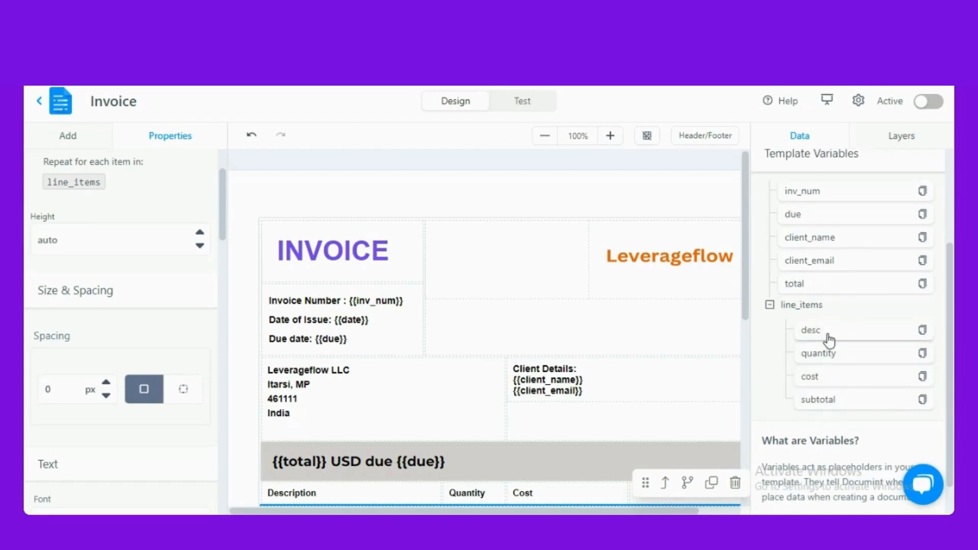
{"action": "left_click", "coordinate": [770, 306]}
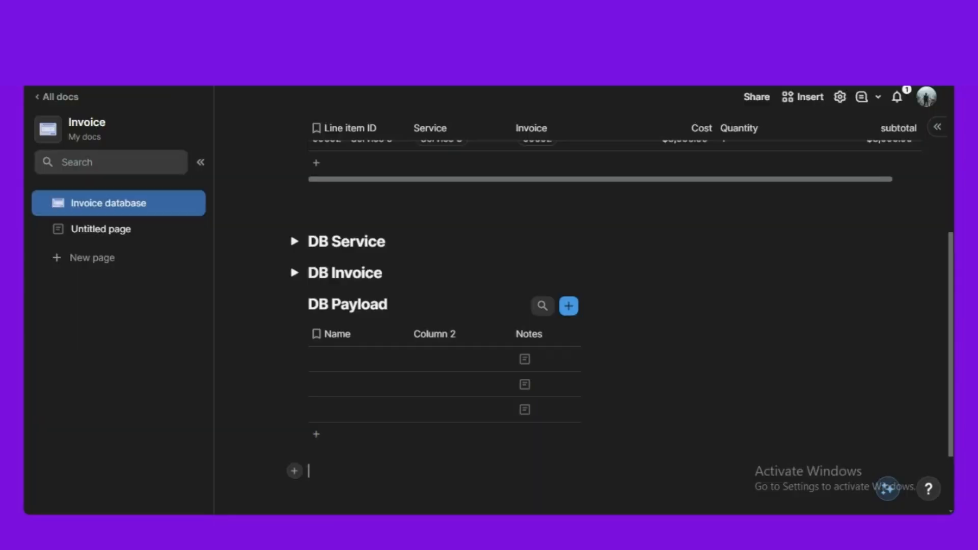
{"action": "left_click", "coordinate": [341, 362]}
- Name the first two DB Payload rows 'Top Level' and 'Line Item'
{"action": "left_click", "coordinate": [342, 361]}
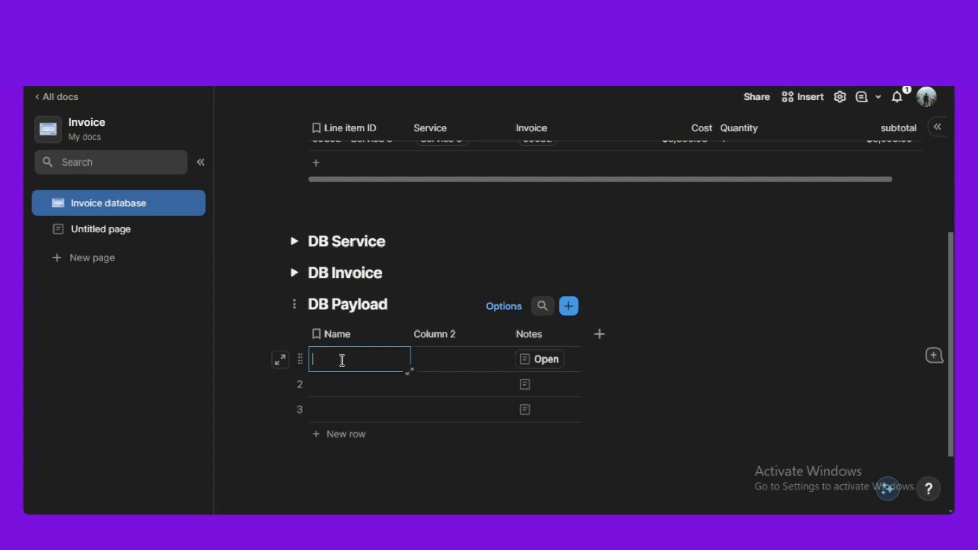
{"action": "type", "text": "Top Level"}
{"action": "left_click", "coordinate": [347, 383]}
{"action": "left_click", "coordinate": [349, 379]}
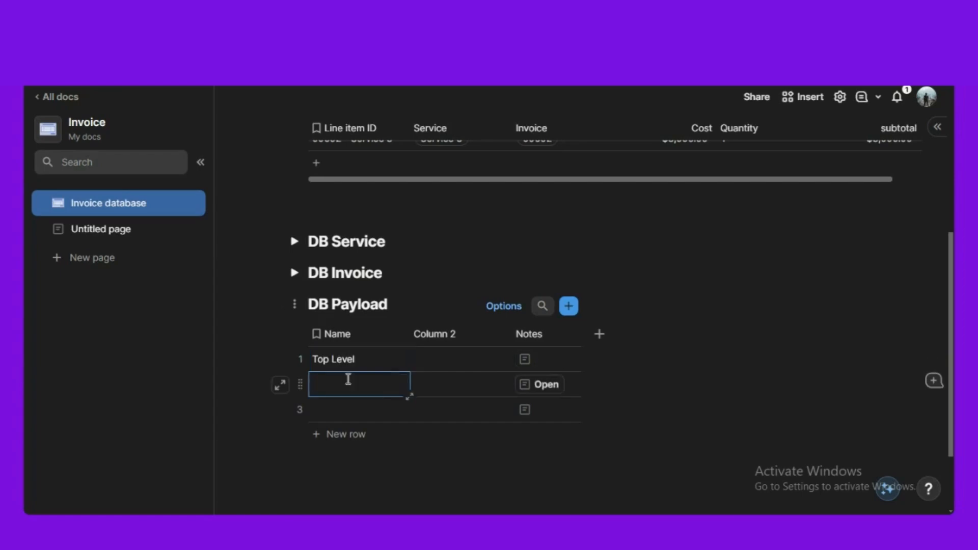
{"action": "type", "text": "Line Item"}
{"action": "left_click", "coordinate": [432, 481]}
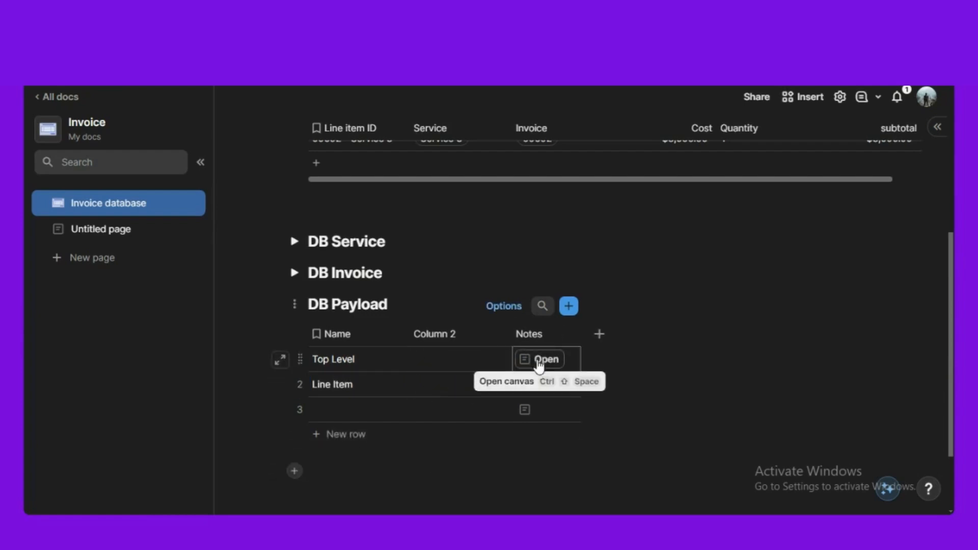
- Insert an empty code block into the Top Level row's Notes using /code
{"action": "left_click", "coordinate": [541, 360]}
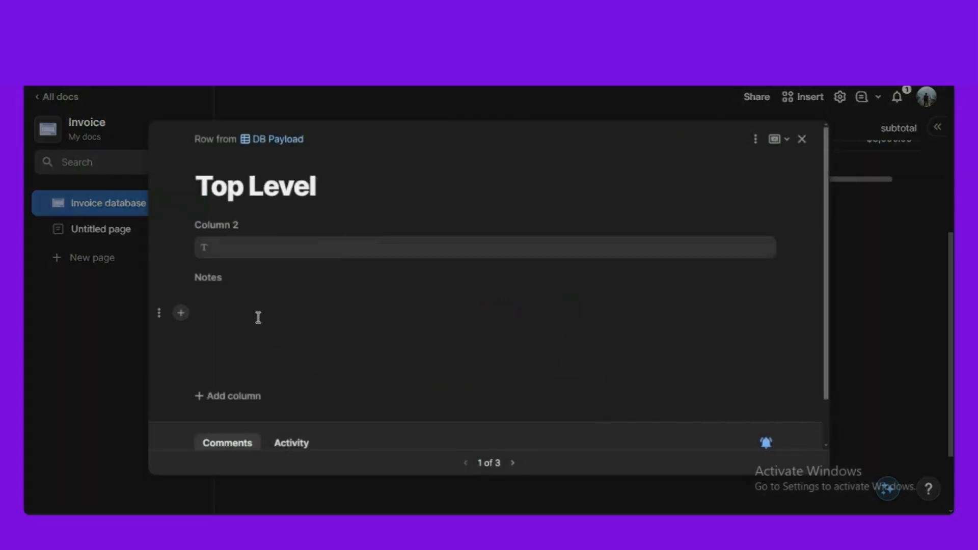
{"action": "type", "text": "/cod"}
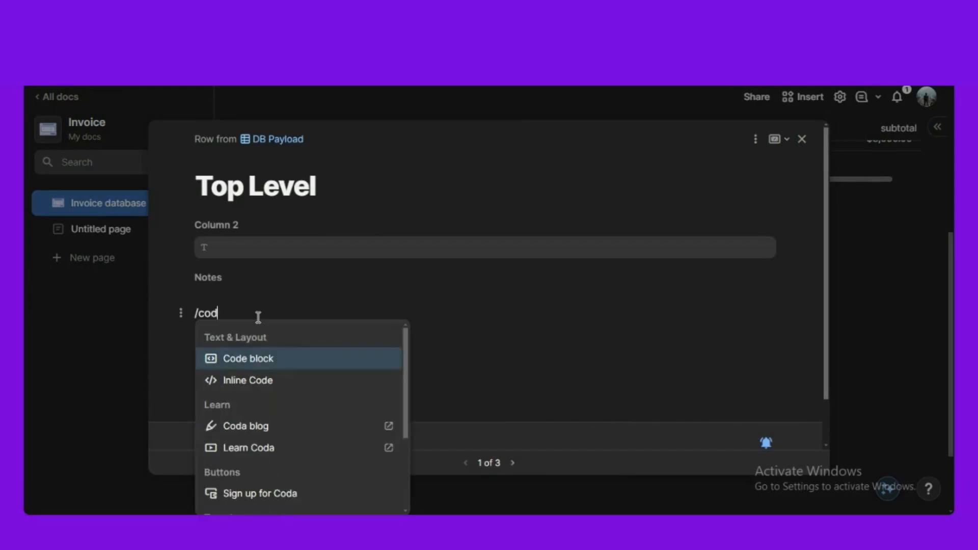
{"action": "left_click", "coordinate": [273, 358]}
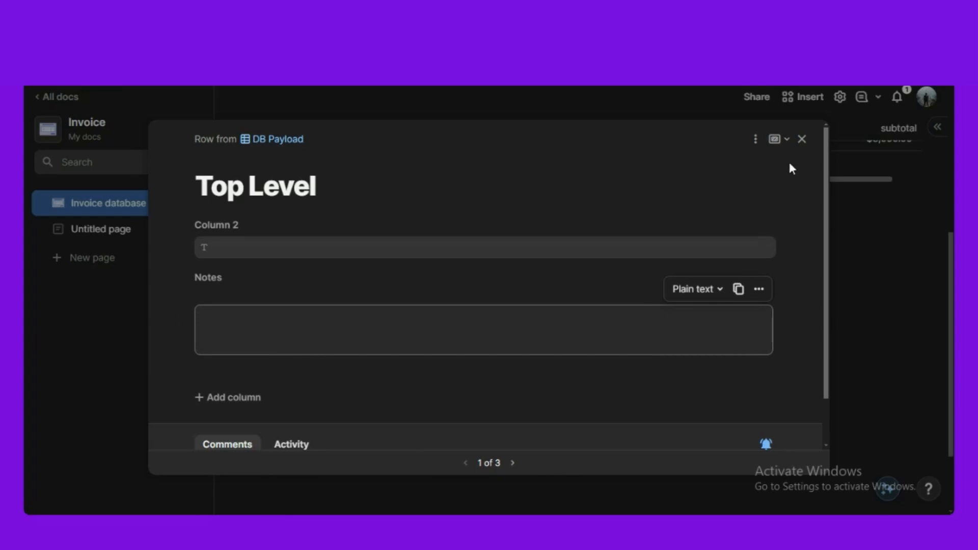
{"action": "left_click", "coordinate": [802, 139]}
{"action": "left_click", "coordinate": [141, 241]}
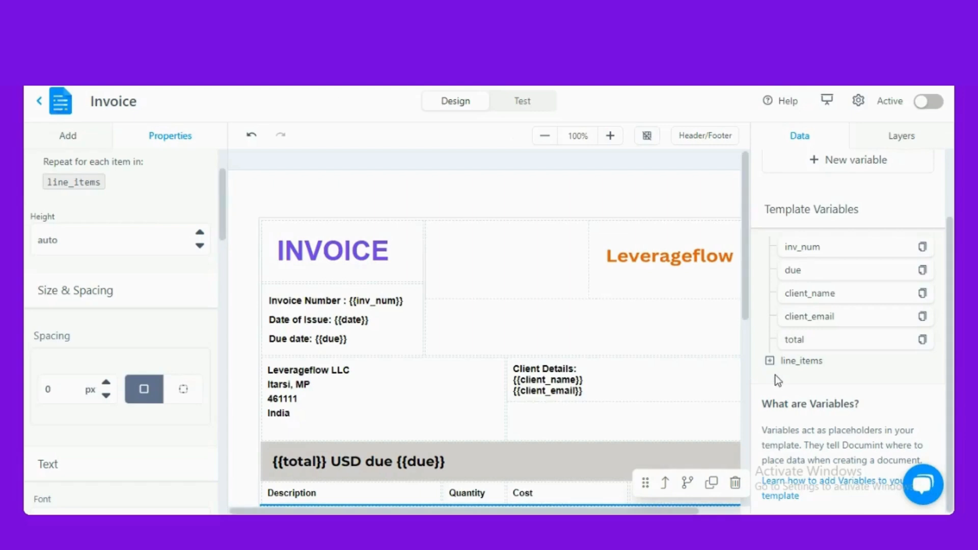
{"action": "left_click", "coordinate": [770, 361]}
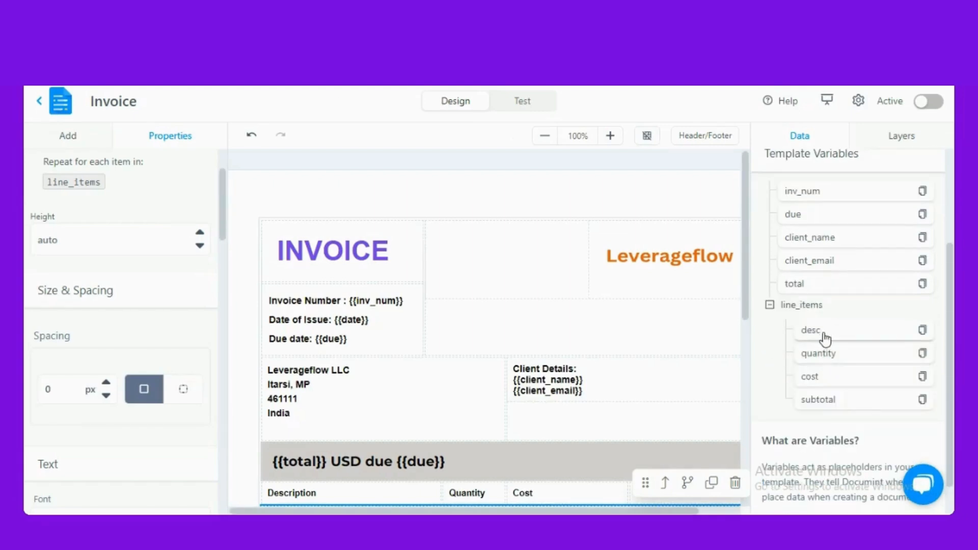
{"action": "left_click", "coordinate": [770, 305]}
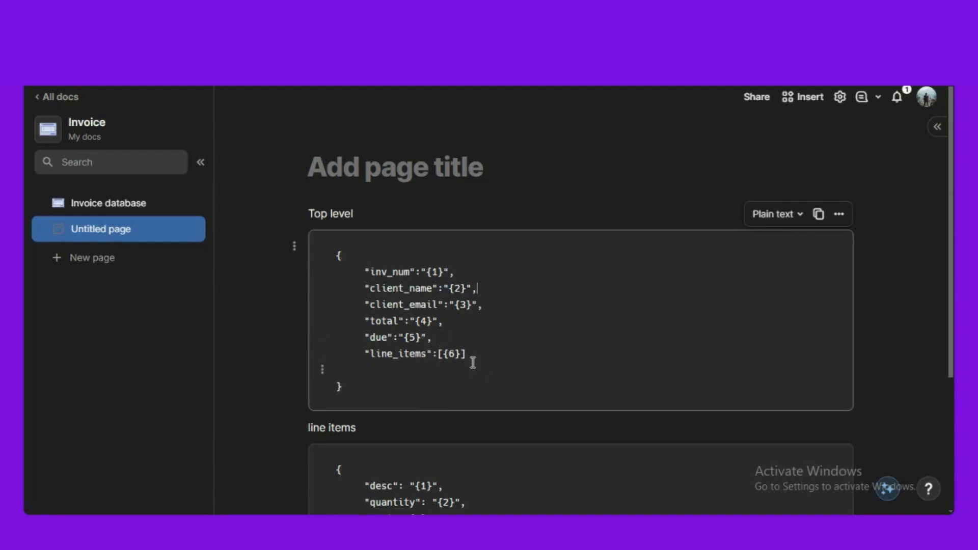
- Copy the Top level JSON code block from Untitled page and paste it into Top Level's Notes
{"action": "left_click", "coordinate": [817, 215]}
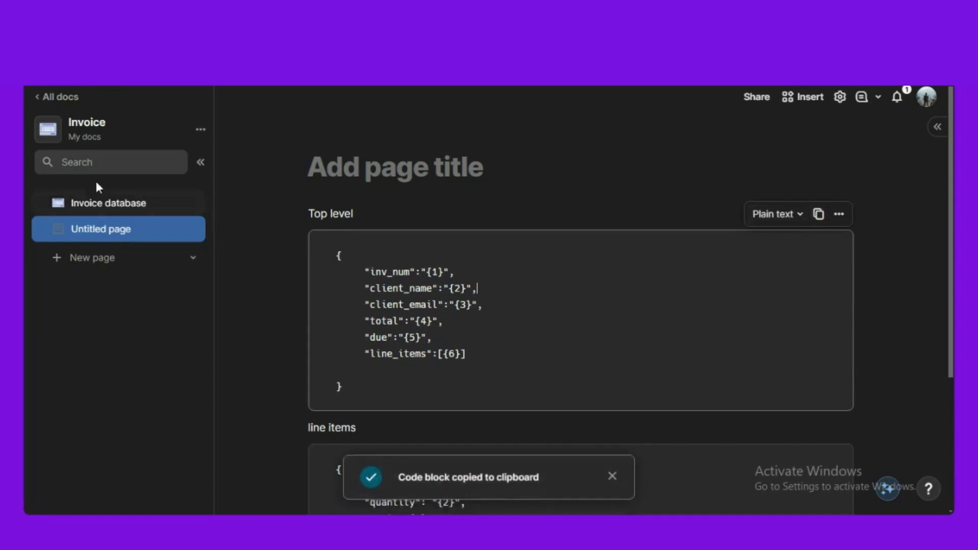
{"action": "left_click", "coordinate": [104, 203]}
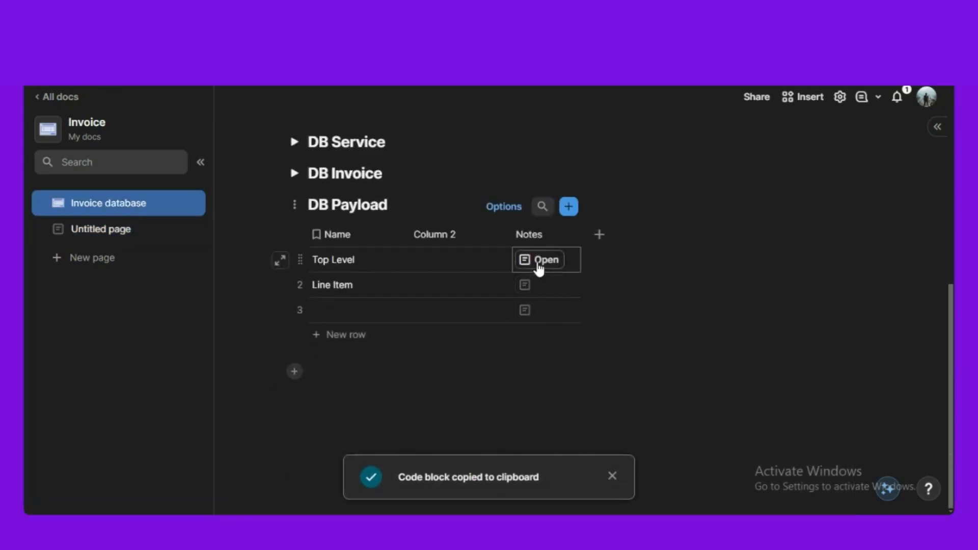
{"action": "left_click", "coordinate": [537, 261]}
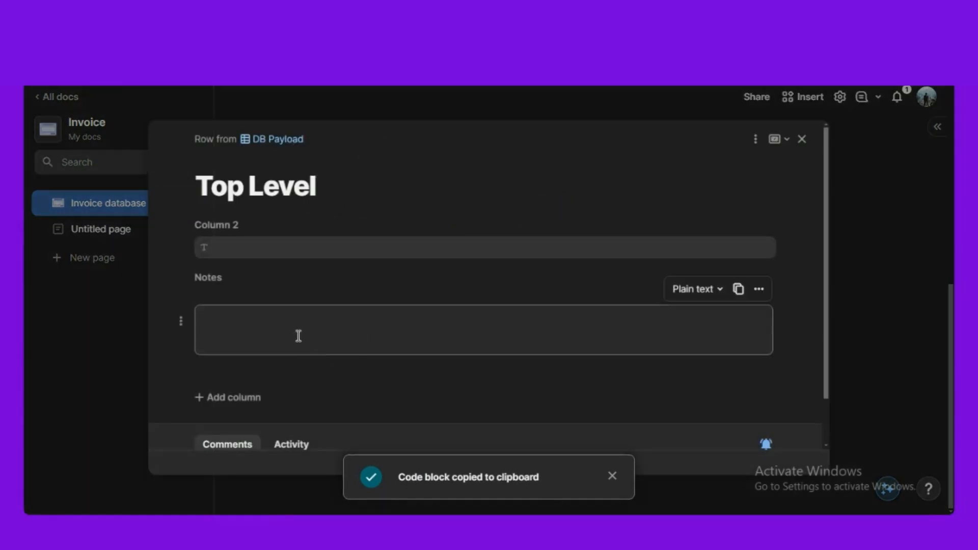
{"action": "key", "text": "ctrl+v"}
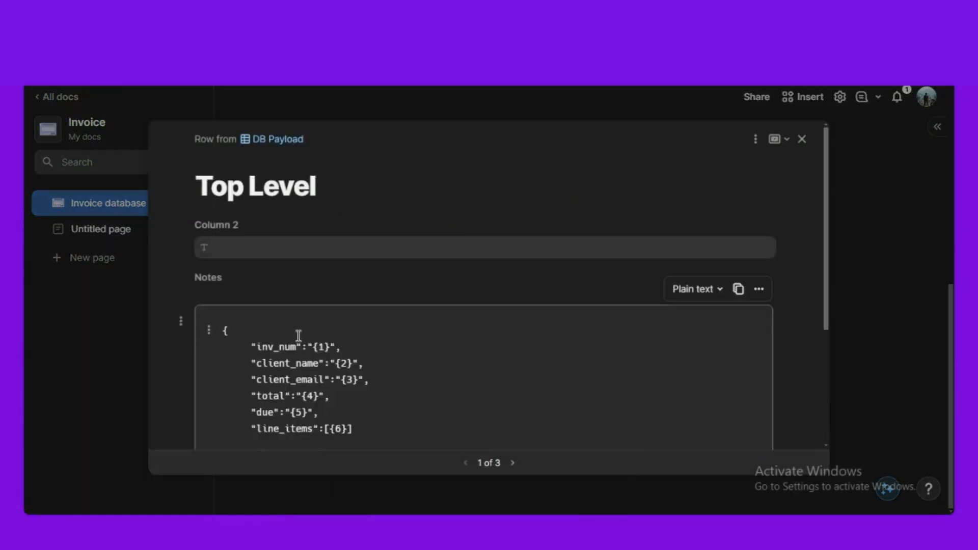
{"action": "scroll", "coordinate": [299, 336], "scroll_direction": "down", "scroll_amount": 3}
{"action": "left_click", "coordinate": [102, 392]}
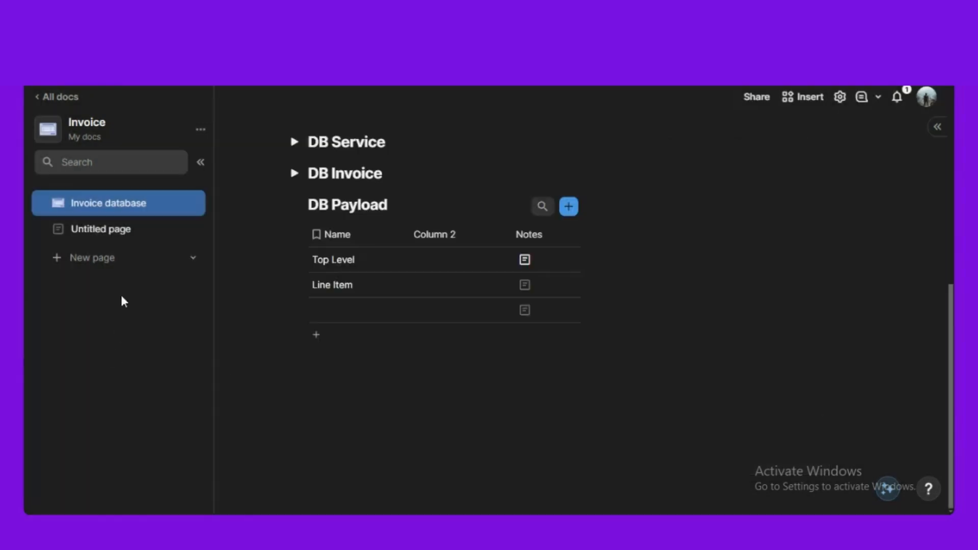
- Copy the line items JSON code block and paste it into the Line Item row's Notes
{"action": "left_click", "coordinate": [115, 229]}
{"action": "scroll", "coordinate": [316, 371], "scroll_direction": "down", "scroll_amount": 2}
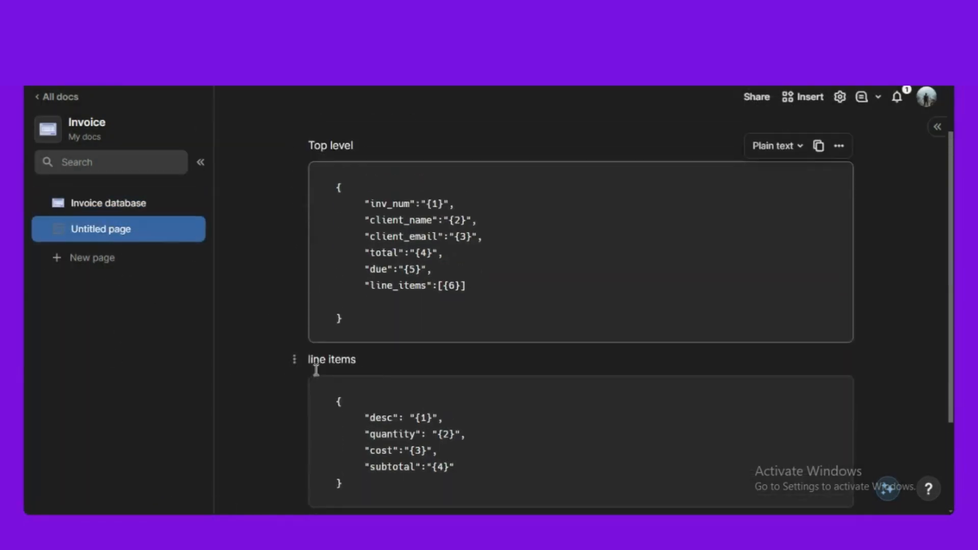
{"action": "scroll", "coordinate": [356, 393], "scroll_direction": "down", "scroll_amount": 3}
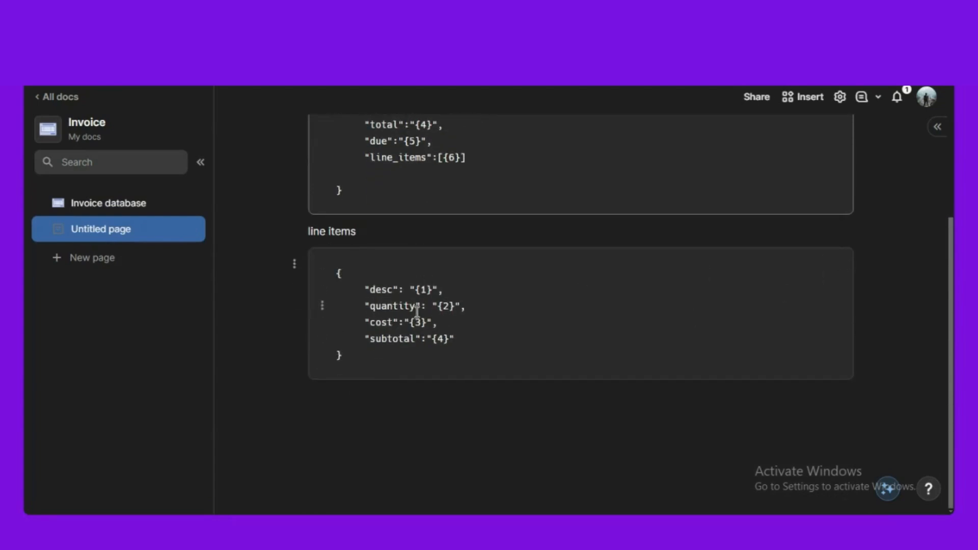
{"action": "scroll", "coordinate": [719, 293], "scroll_direction": "up", "scroll_amount": 1}
{"action": "left_click", "coordinate": [719, 294]}
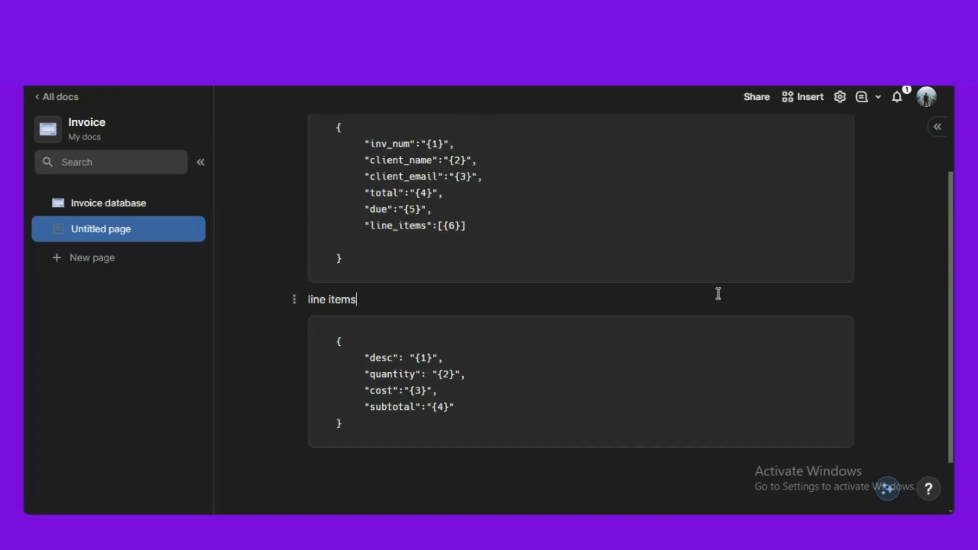
{"action": "left_click", "coordinate": [819, 301]}
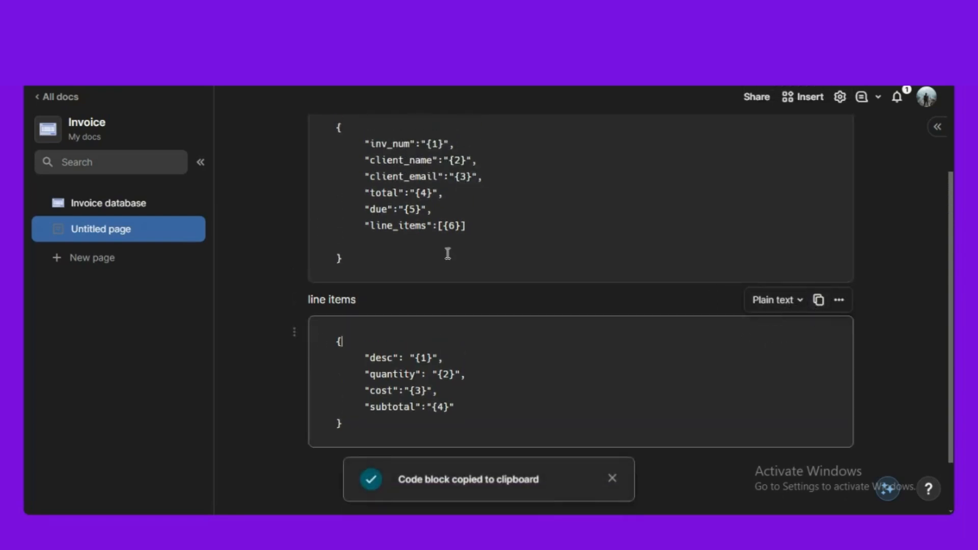
{"action": "left_click", "coordinate": [107, 204]}
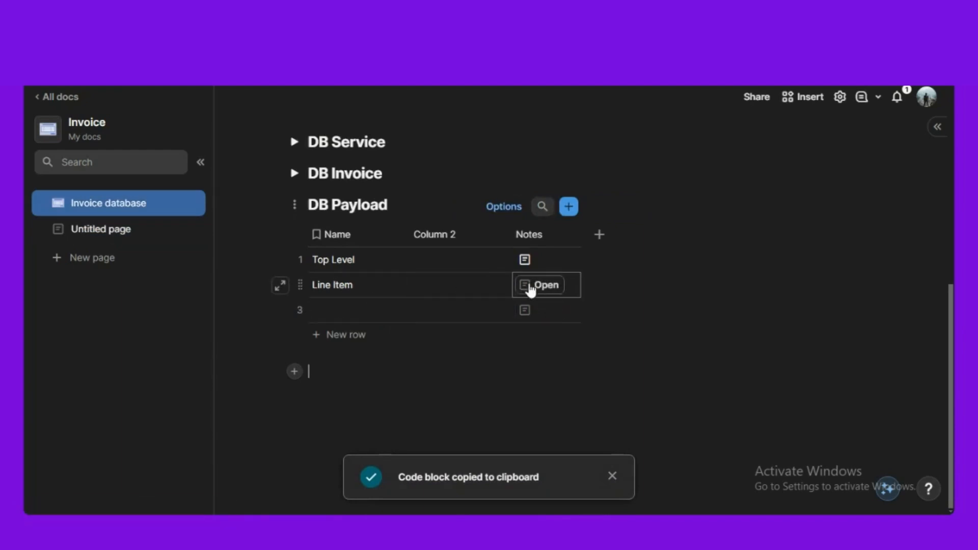
{"action": "left_click", "coordinate": [530, 289]}
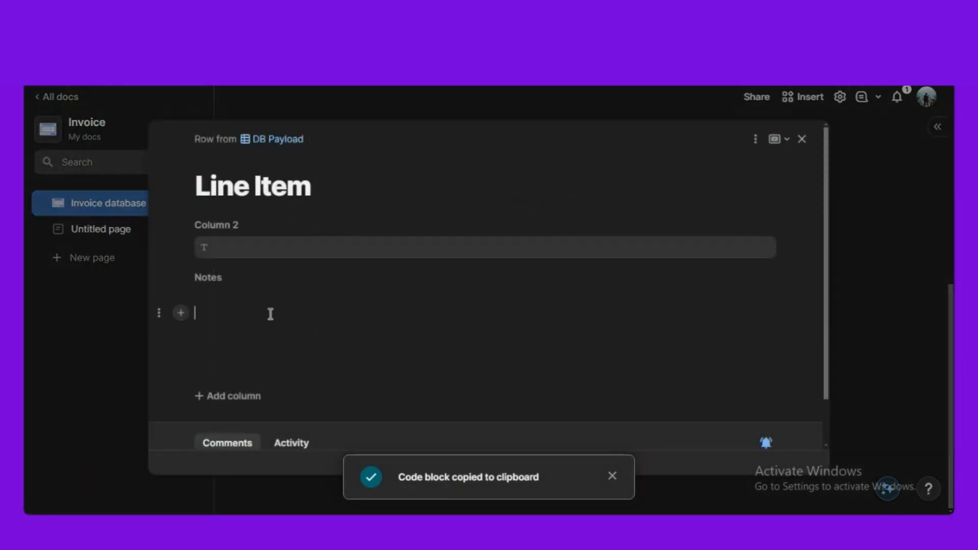
{"action": "key", "text": "ctrl+v"}
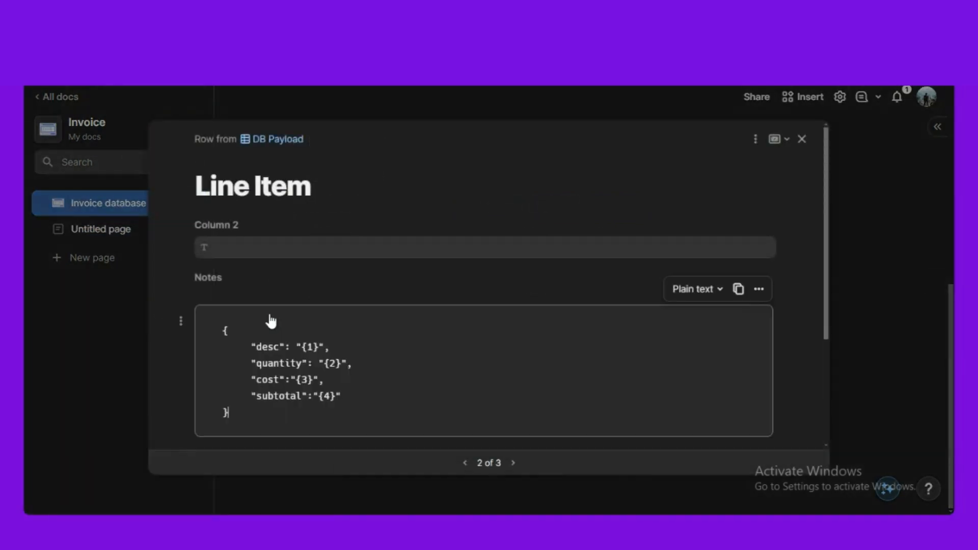
{"action": "left_click", "coordinate": [801, 140]}
- Rename the DB Payload Notes column to 'Formatted'
{"action": "left_click", "coordinate": [528, 235]}
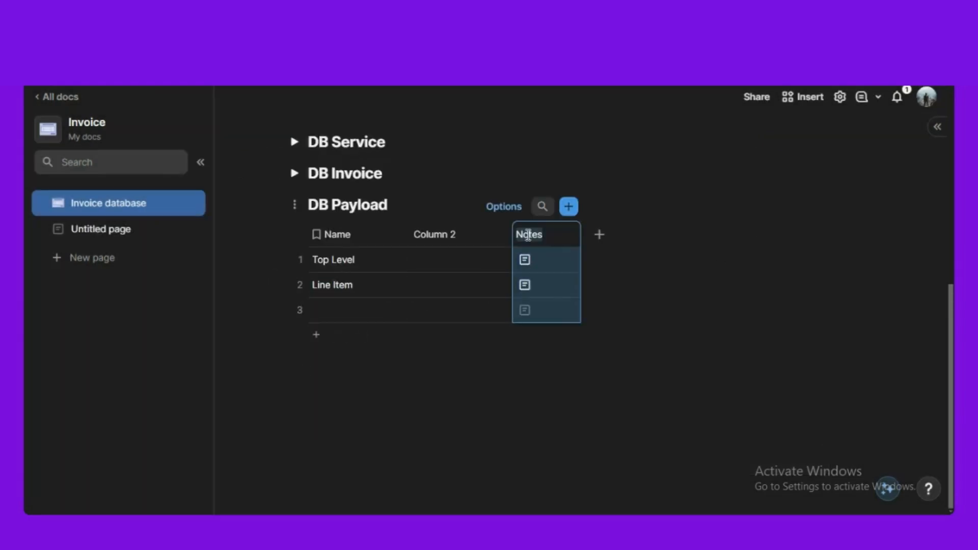
{"action": "key", "text": "BackSpace"}
{"action": "type", "text": "formatted"}
{"action": "key", "text": "Left"}
{"action": "key", "text": "Left"}
{"action": "key", "text": "Left"}
{"action": "key", "text": "Left"}
{"action": "key", "text": "Left"}
{"action": "key", "text": "Left"}
{"action": "key", "text": "Left"}
{"action": "key", "text": "Left"}
{"action": "key", "text": "Left"}
{"action": "key", "text": "Delete"}
{"action": "type", "text": "F"}
{"action": "left_click", "coordinate": [508, 410]}
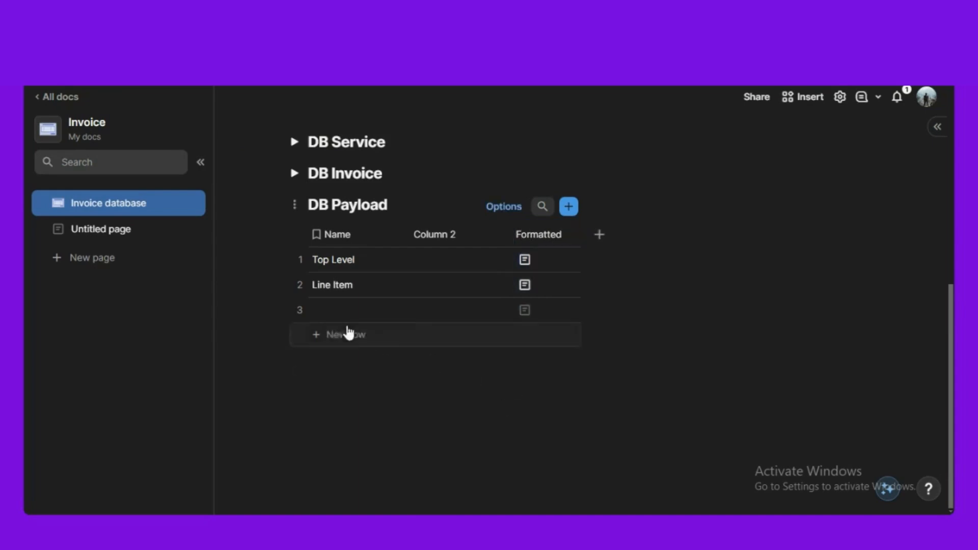
- Delete the empty third row and rename Column 2 to 'JSON to send'
{"action": "left_click", "coordinate": [301, 309]}
{"action": "key", "text": "Delete"}
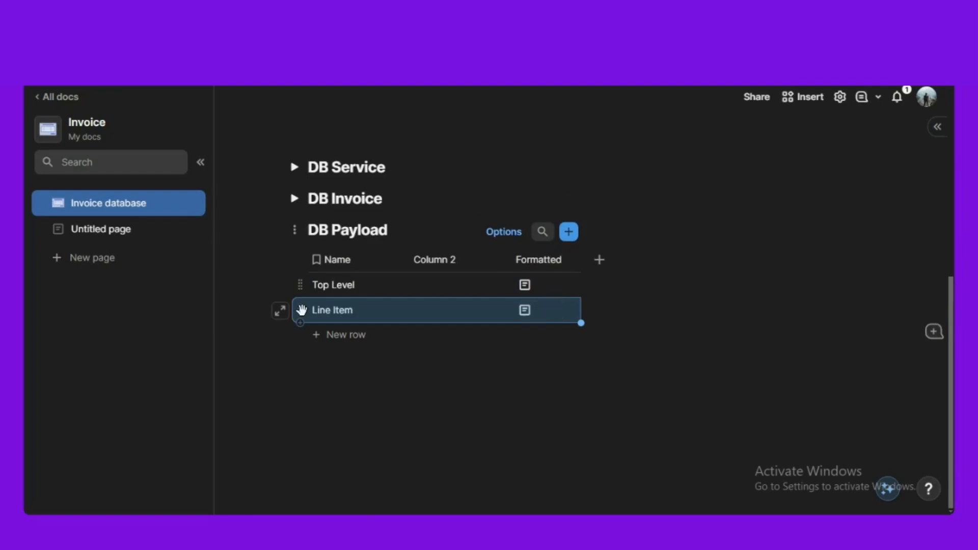
{"action": "left_click", "coordinate": [409, 479]}
{"action": "left_click", "coordinate": [441, 261]}
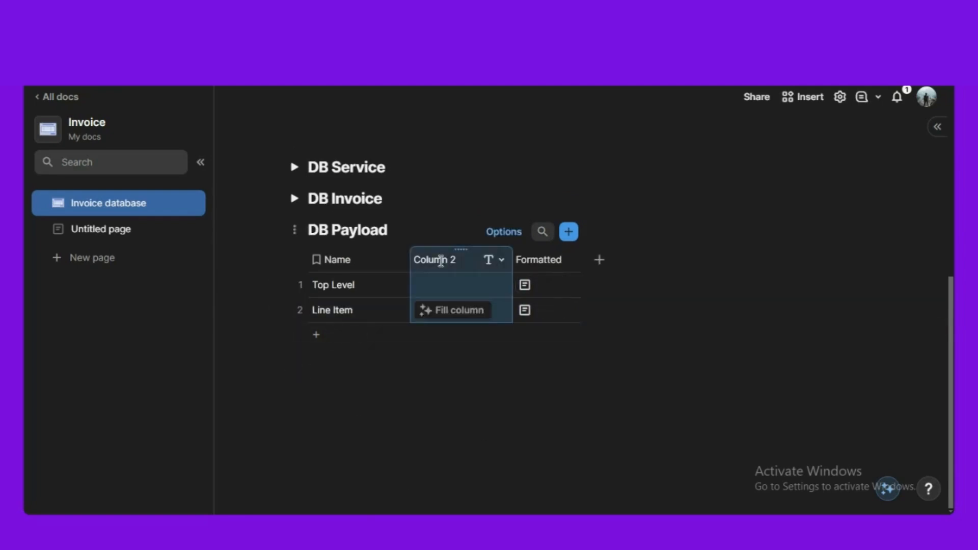
{"action": "left_click", "coordinate": [442, 261]}
{"action": "type", "text": "JSO"}
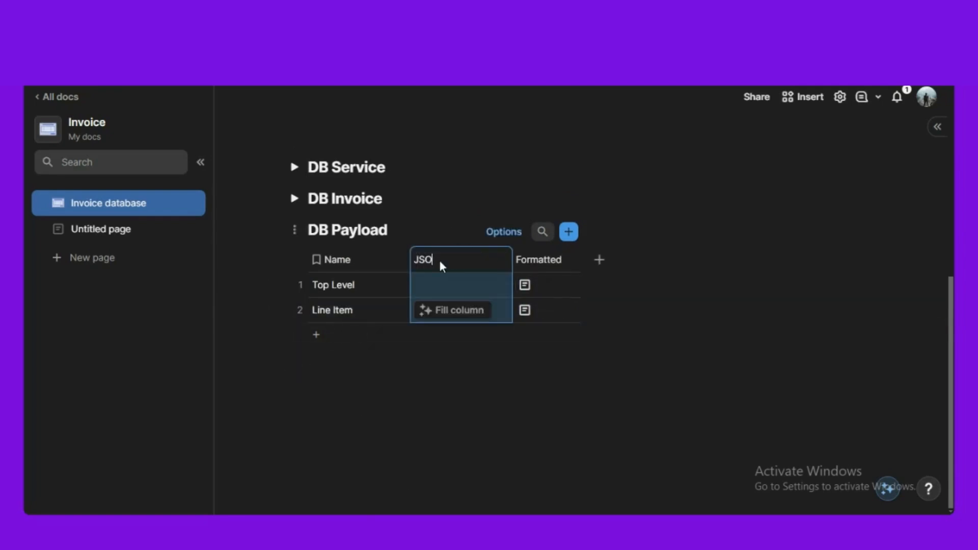
{"action": "type", "text": "N to send"}
{"action": "left_click", "coordinate": [457, 394]}
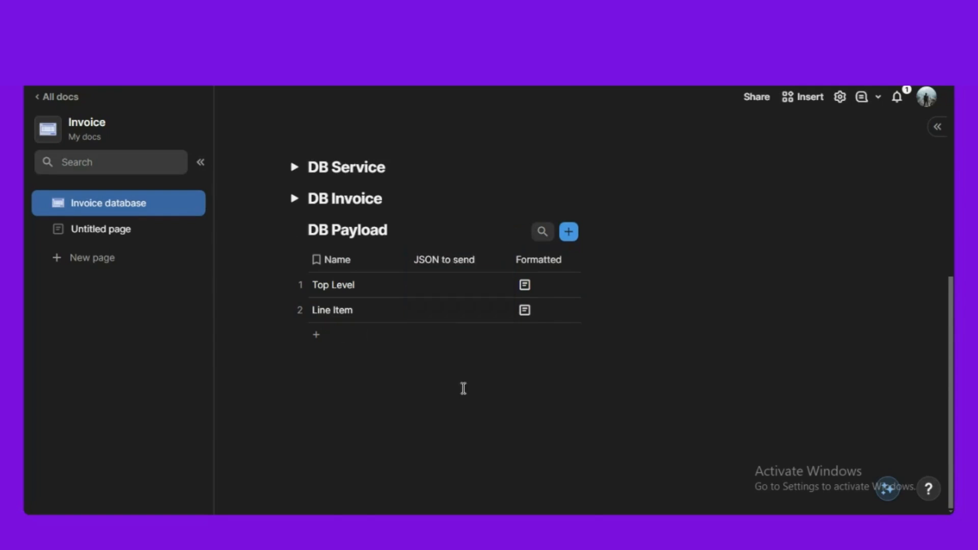
- Give JSON to send the column formula Formatted.RegexReplace("\n|\r|\s"," ")
{"action": "left_click", "coordinate": [461, 253]}
{"action": "key", "text": "equal"}
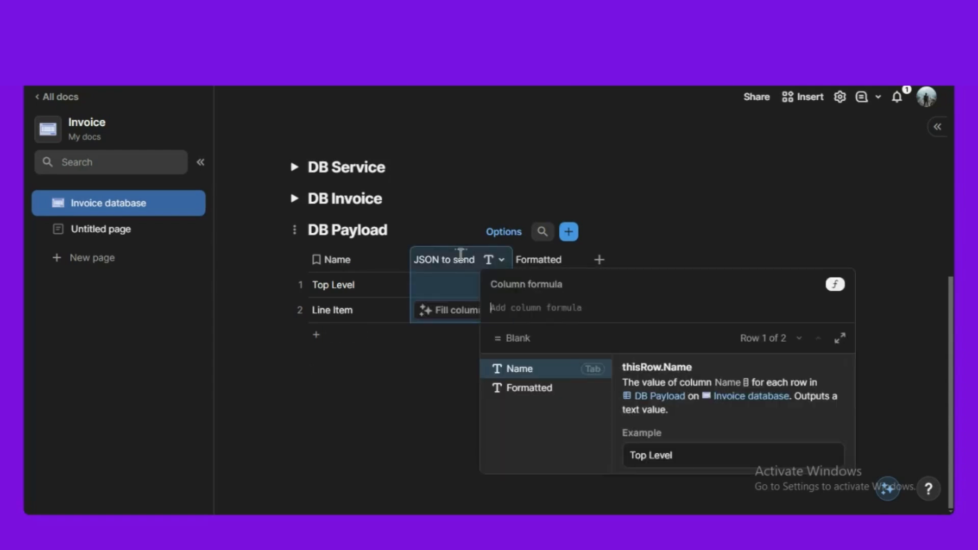
{"action": "type", "text": "form"}
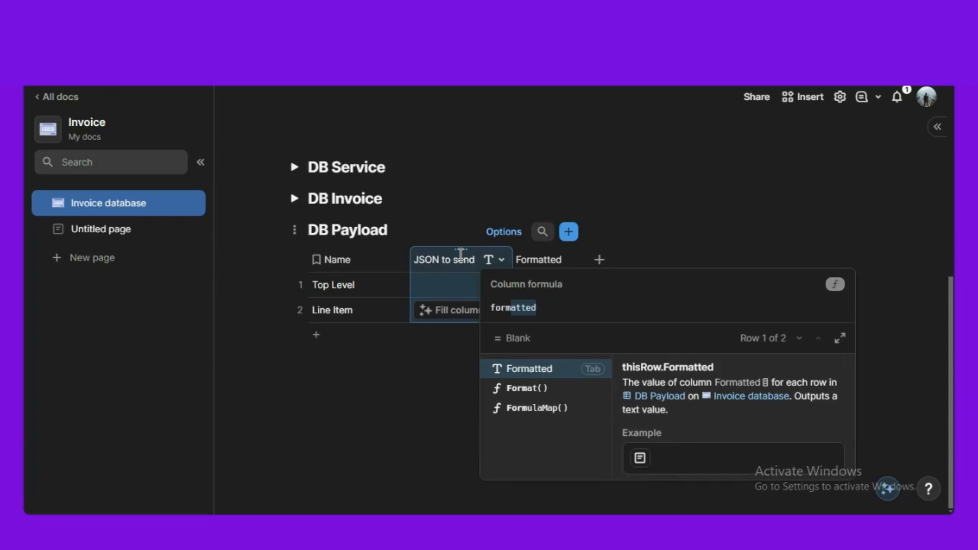
{"action": "key", "text": "Tab"}
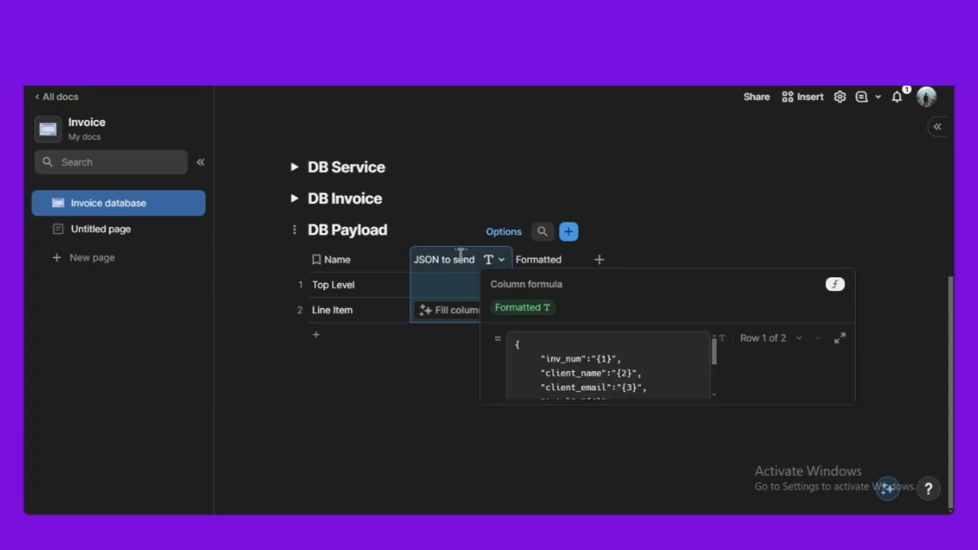
{"action": "type", "text": ".regexExtract("}
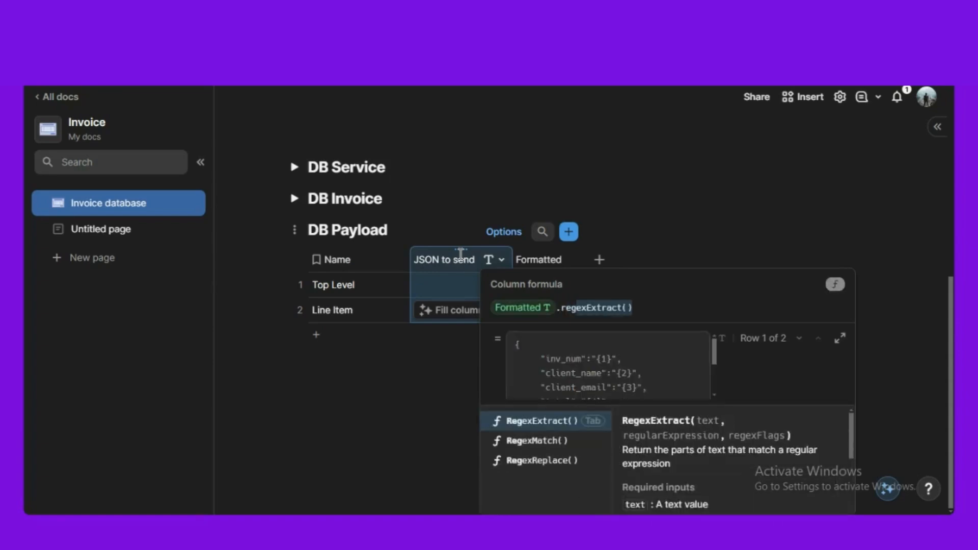
{"action": "key", "text": "Down"}
{"action": "key", "text": "Down"}
{"action": "key", "text": "Tab"}
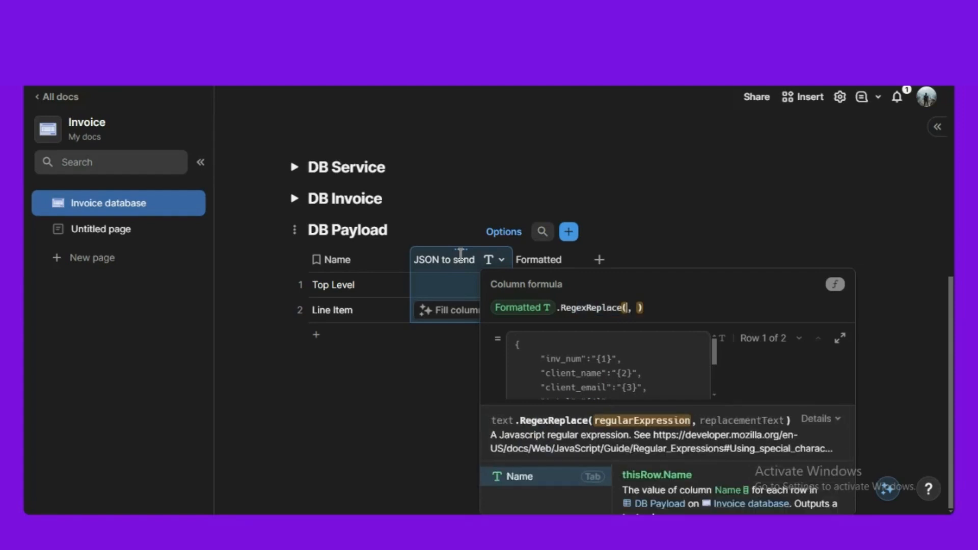
{"action": "type", "text": "\""}
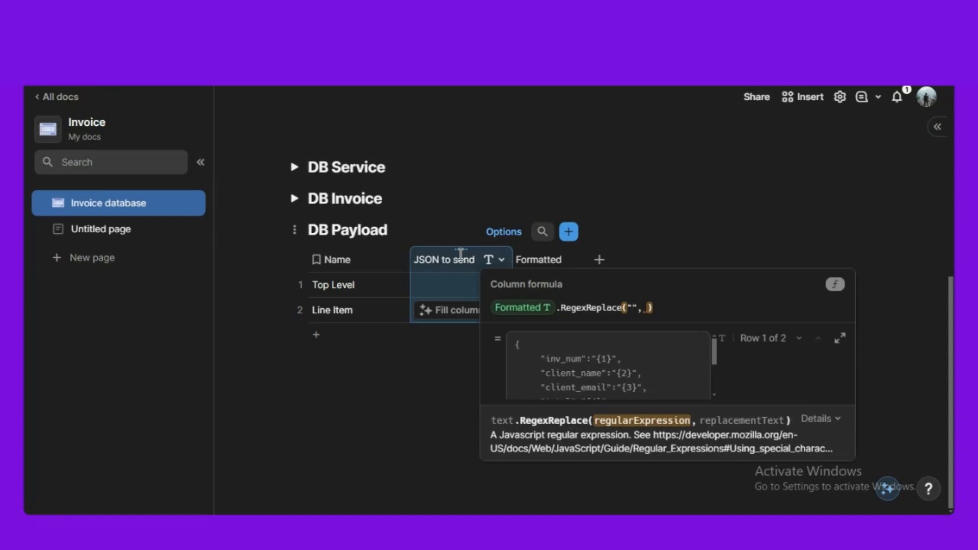
{"action": "type", "text": "\\n|\\r|\\s\","}
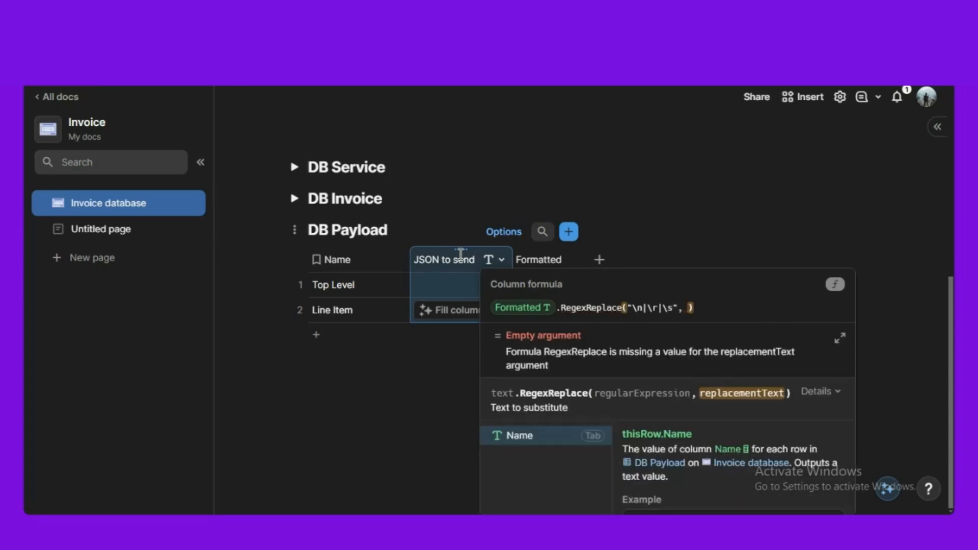
{"action": "type", "text": "\""}
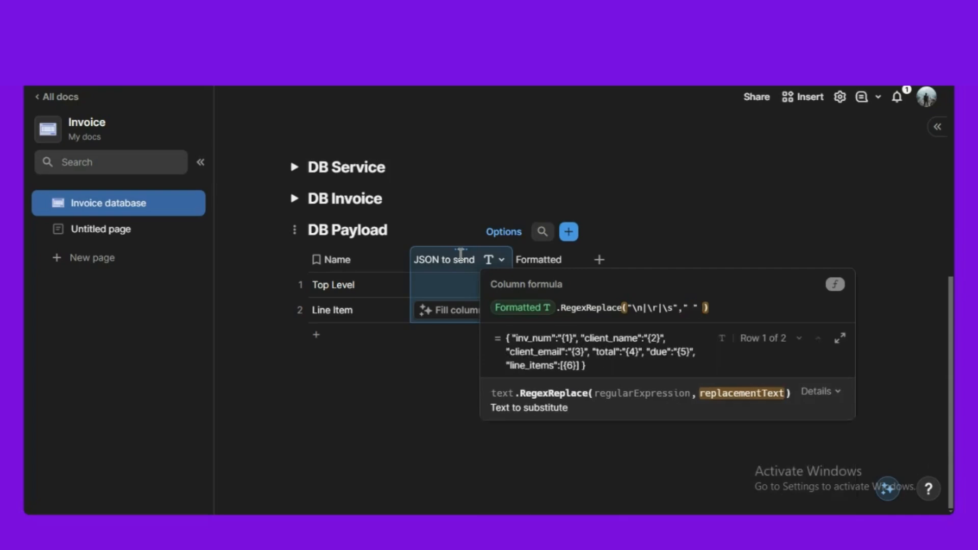
- Commit the RegexReplace formula so each row shows its JSON template, then scroll up to DB Line Item
{"action": "left_click", "coordinate": [366, 468]}
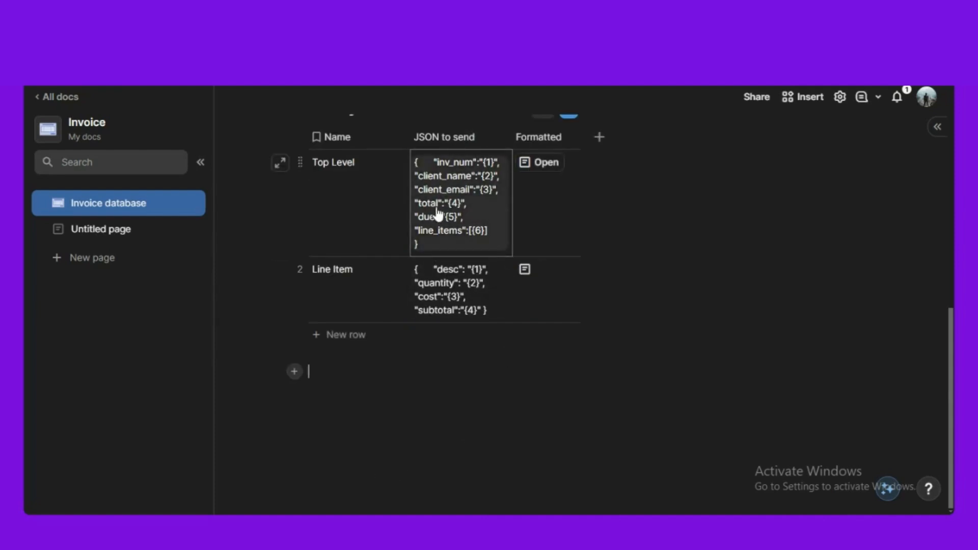
{"action": "scroll", "coordinate": [368, 294], "scroll_direction": "up", "scroll_amount": 2}
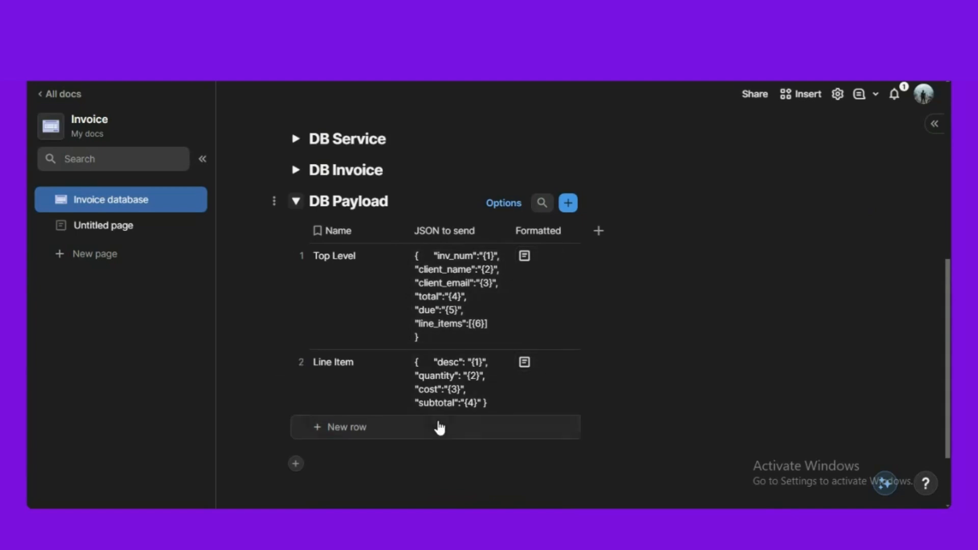
{"action": "scroll", "coordinate": [476, 367], "scroll_direction": "up", "scroll_amount": 5}
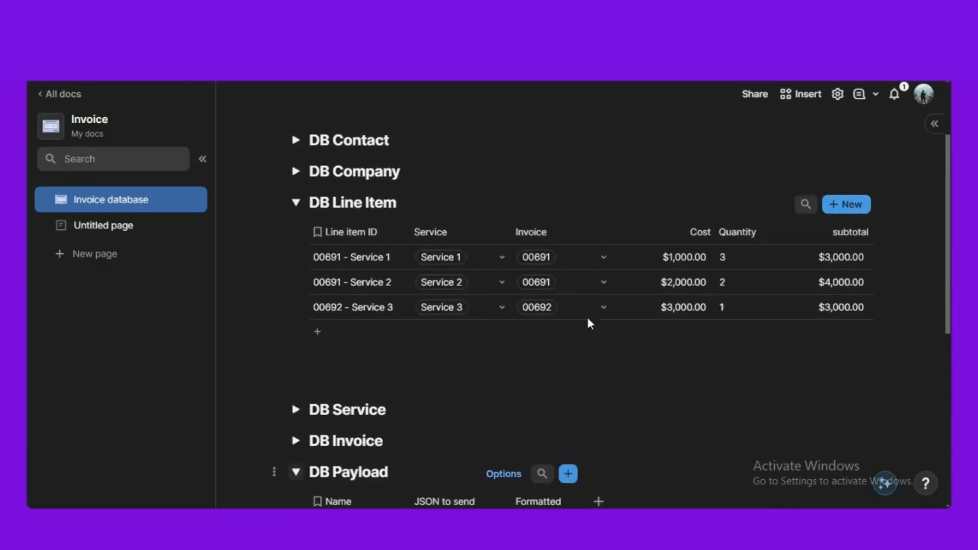
{"action": "scroll", "coordinate": [448, 395], "scroll_direction": "down", "scroll_amount": 3}
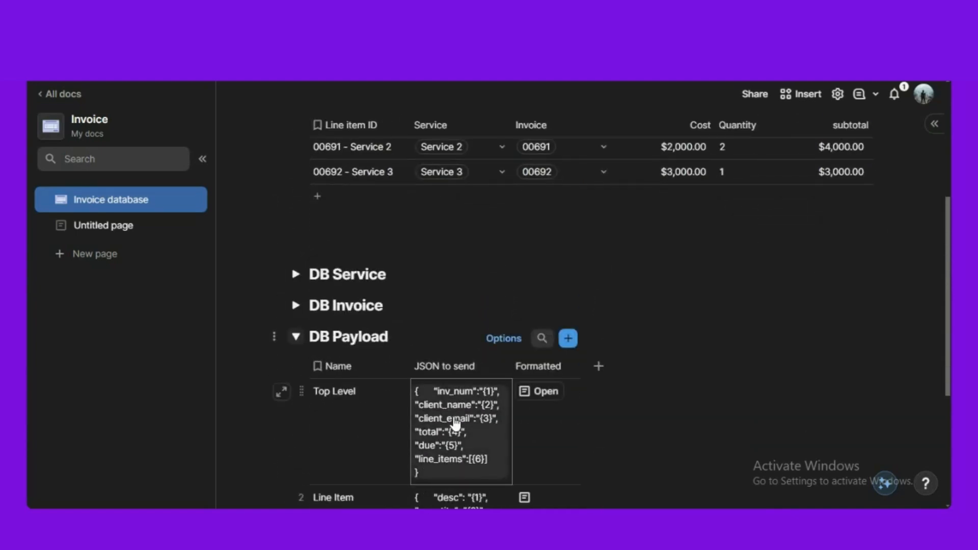
{"action": "scroll", "coordinate": [498, 434], "scroll_direction": "up", "scroll_amount": 3}
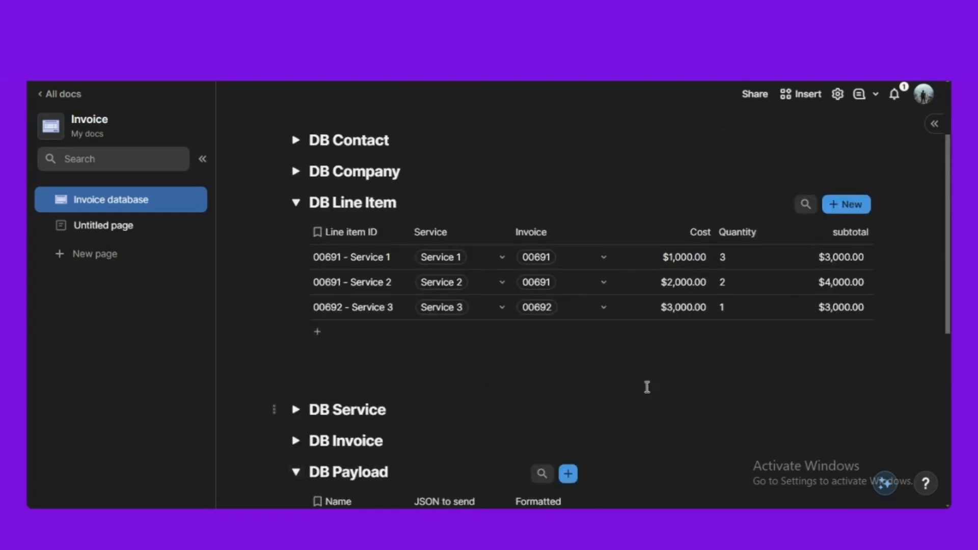
{"action": "scroll", "coordinate": [510, 443], "scroll_direction": "up", "scroll_amount": 2}
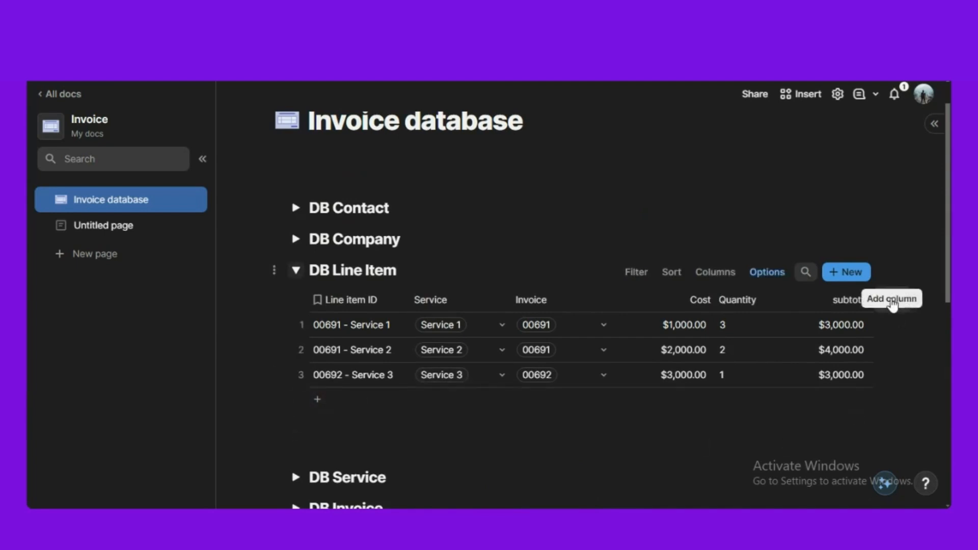
- Add a new text column named 'JSON' to the DB Line Item table
{"action": "left_click", "coordinate": [893, 305]}
{"action": "scroll", "coordinate": [791, 185], "scroll_direction": "down", "scroll_amount": 1}
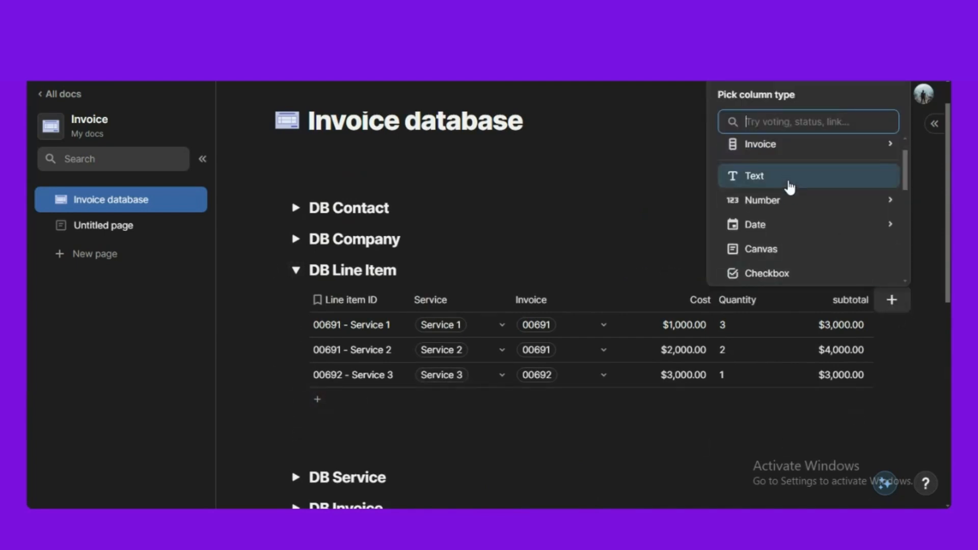
{"action": "left_click", "coordinate": [789, 179]}
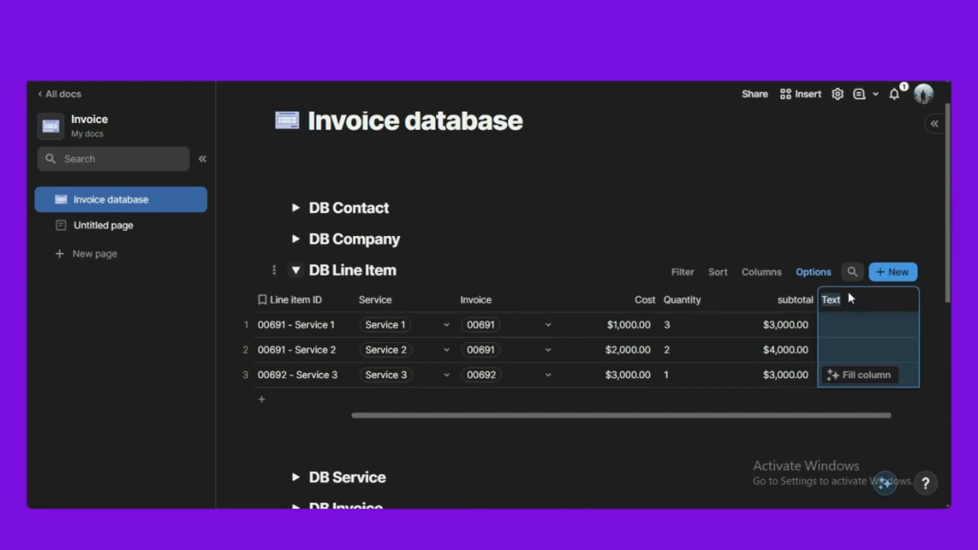
{"action": "type", "text": "JSON"}
{"action": "left_click", "coordinate": [538, 124]}
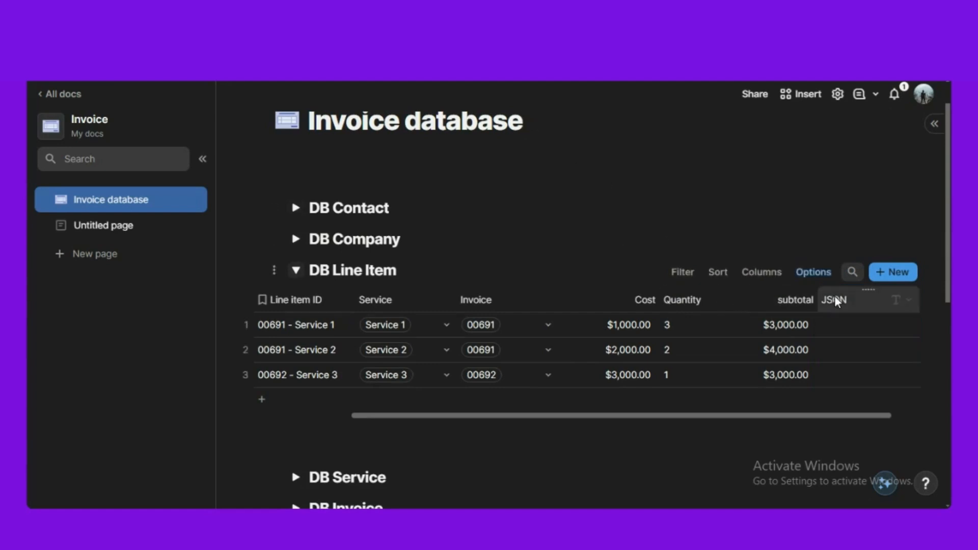
- Start the JSON column's formula with an empty format( call
{"action": "left_click", "coordinate": [867, 300]}
{"action": "key", "text": "equal"}
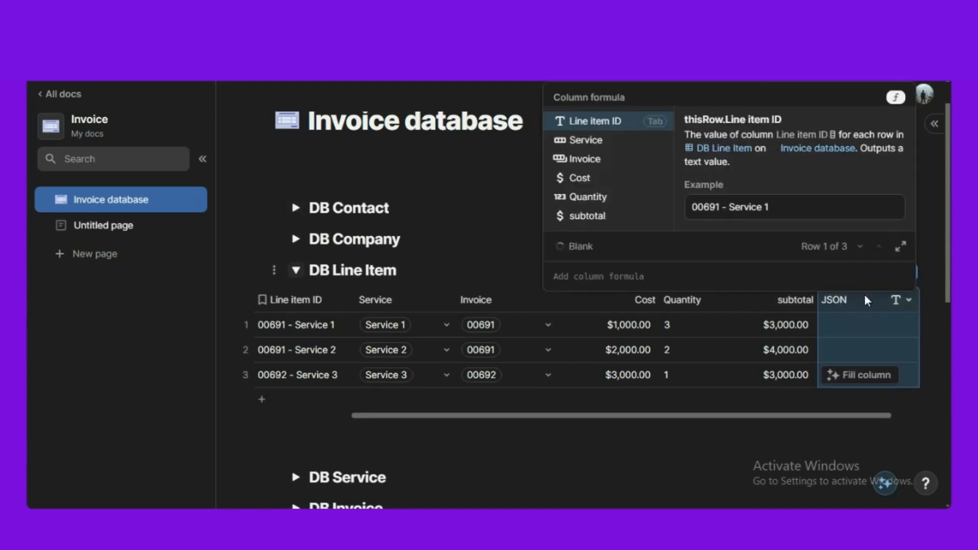
{"action": "type", "text": "format("}
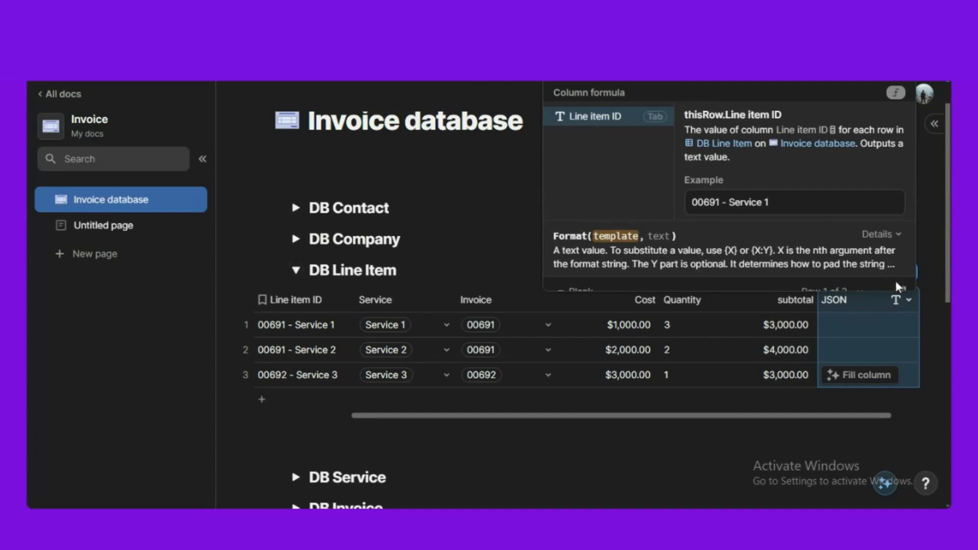
{"action": "left_click", "coordinate": [904, 294]}
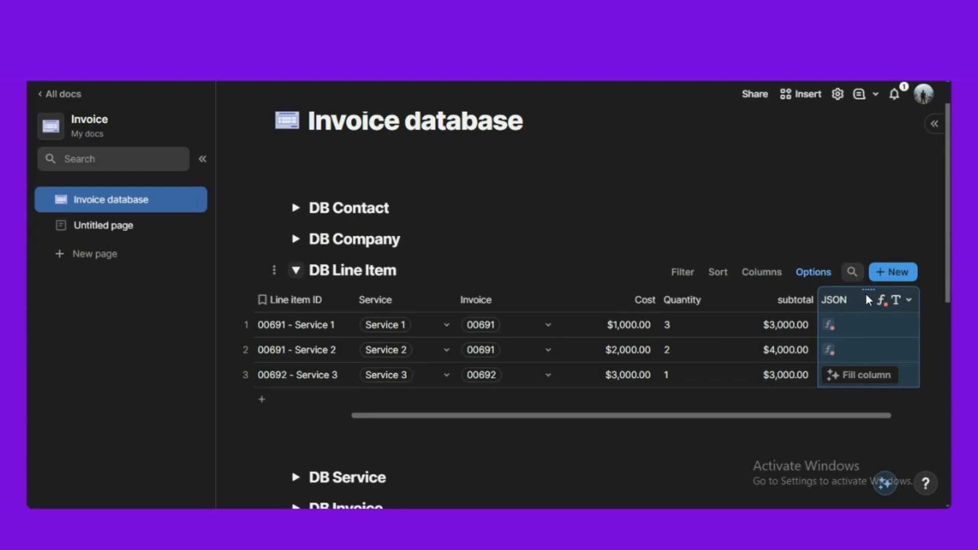
{"action": "left_click", "coordinate": [878, 300]}
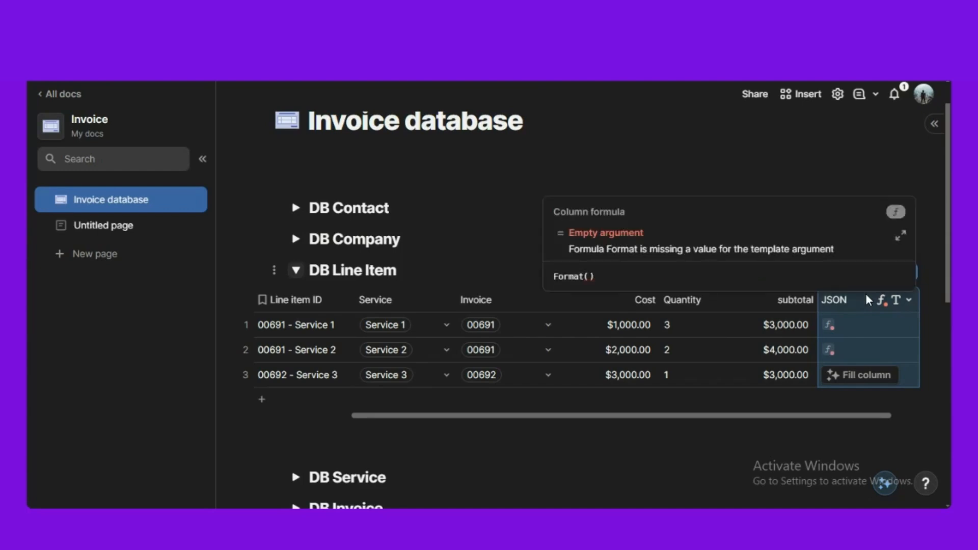
- Set the JSON column formula to Format(Line Item.JSON to send), filling every row with the template
{"action": "left_click", "coordinate": [901, 240]}
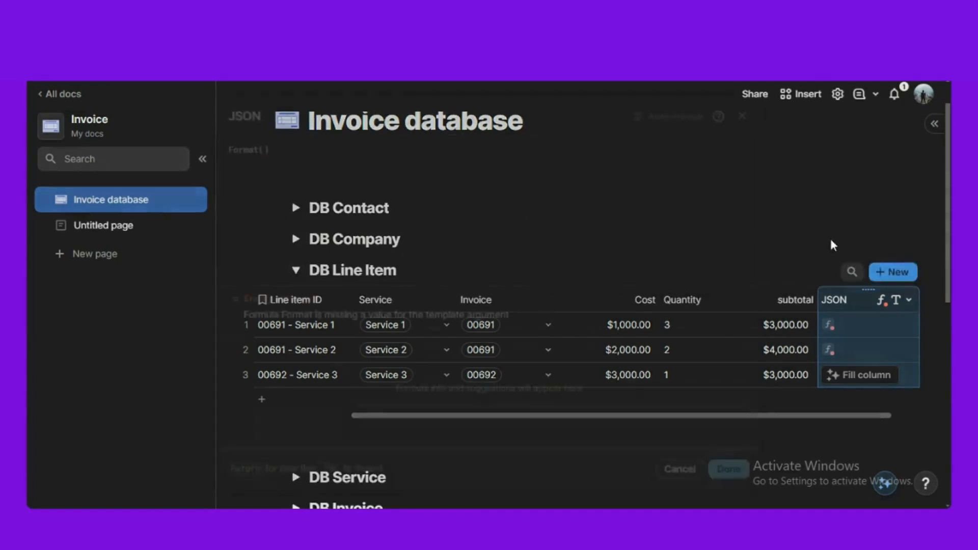
{"action": "left_click", "coordinate": [268, 151]}
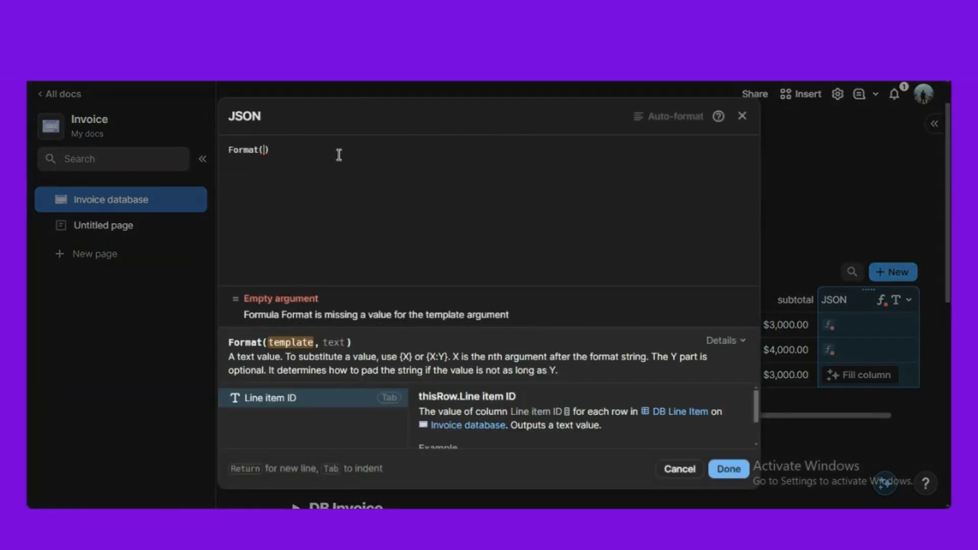
{"action": "type", "text": "@"}
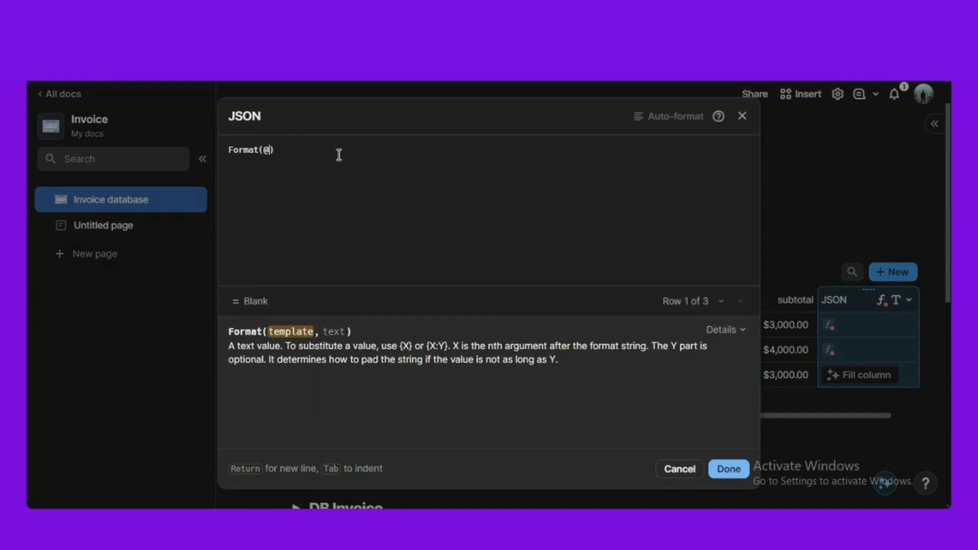
{"action": "type", "text": "li"}
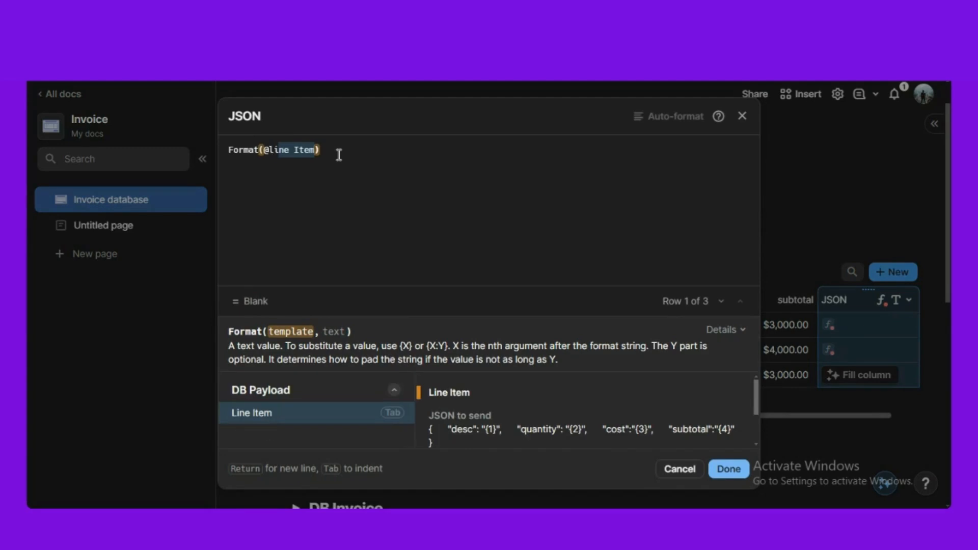
{"action": "key", "text": "Tab"}
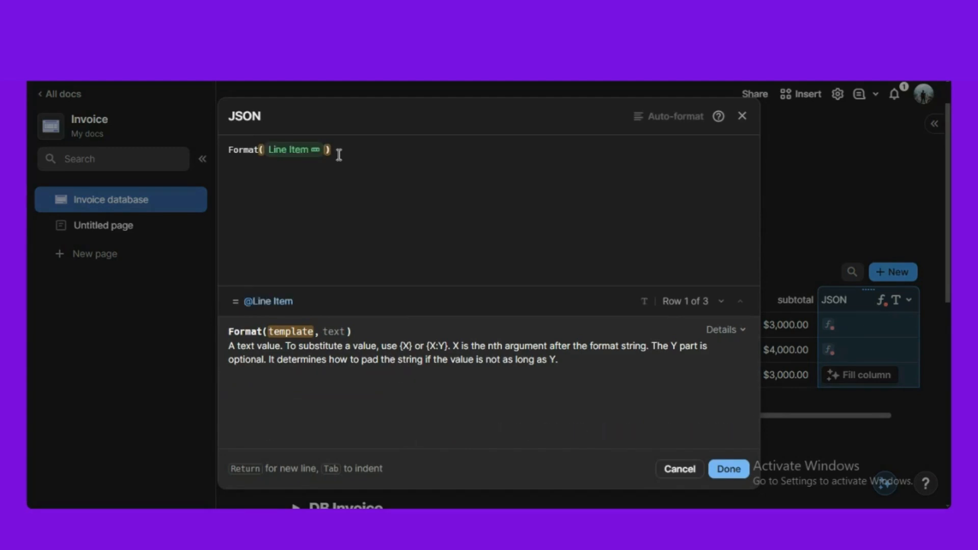
{"action": "type", "text": ".j"}
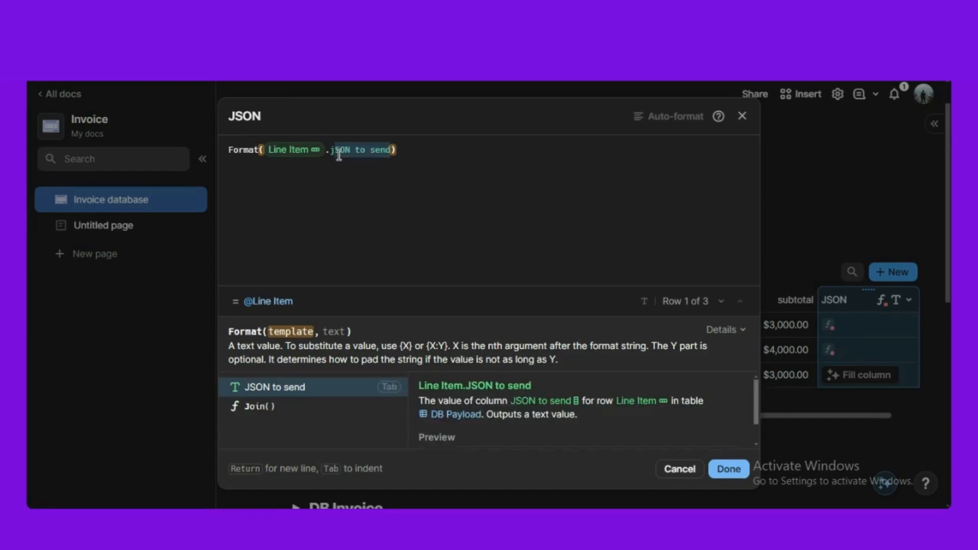
{"action": "key", "text": "Tab"}
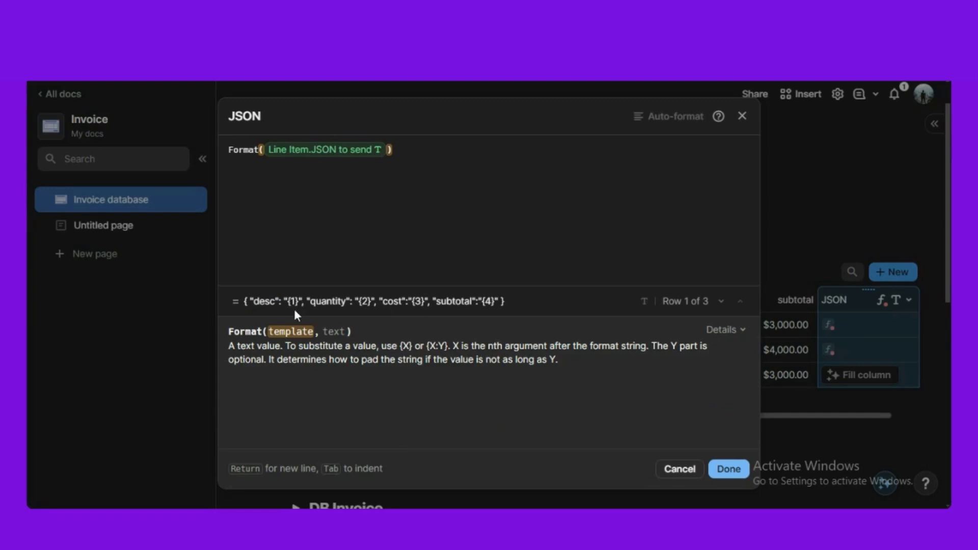
{"action": "left_click", "coordinate": [727, 468]}
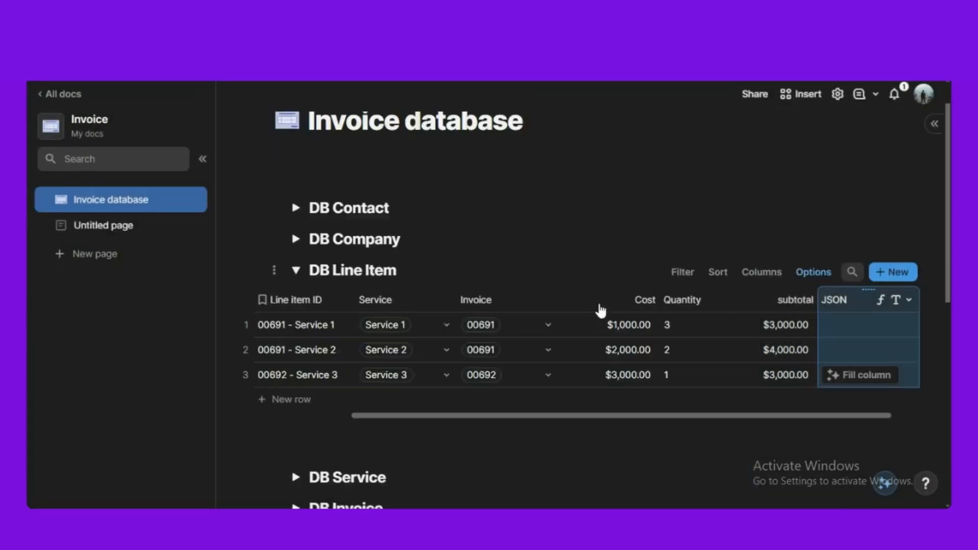
{"action": "scroll", "coordinate": [599, 308], "scroll_direction": "down", "scroll_amount": 3}
{"action": "scroll", "coordinate": [408, 426], "scroll_direction": "down", "scroll_amount": 4}
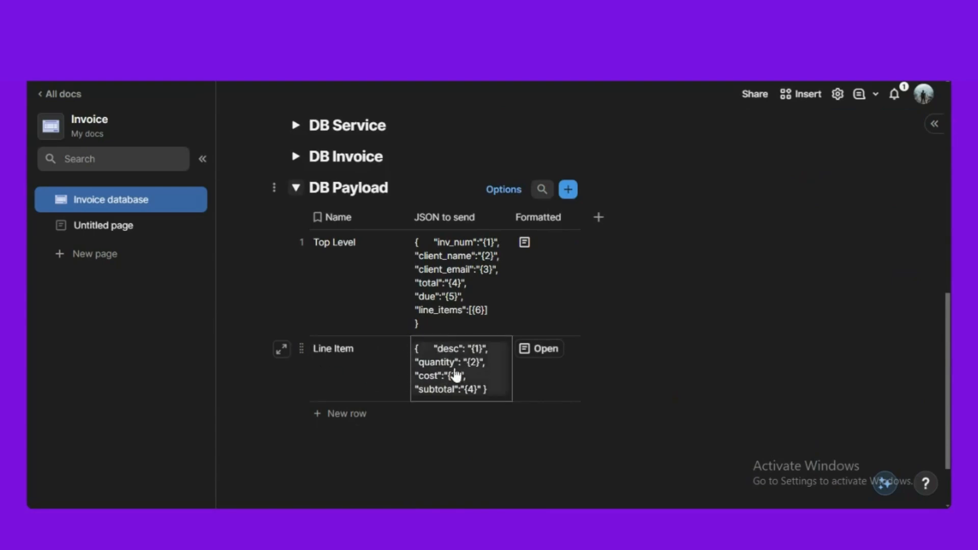
{"action": "scroll", "coordinate": [458, 365], "scroll_direction": "up", "scroll_amount": 2}
{"action": "scroll", "coordinate": [460, 364], "scroll_direction": "up", "scroll_amount": 8}
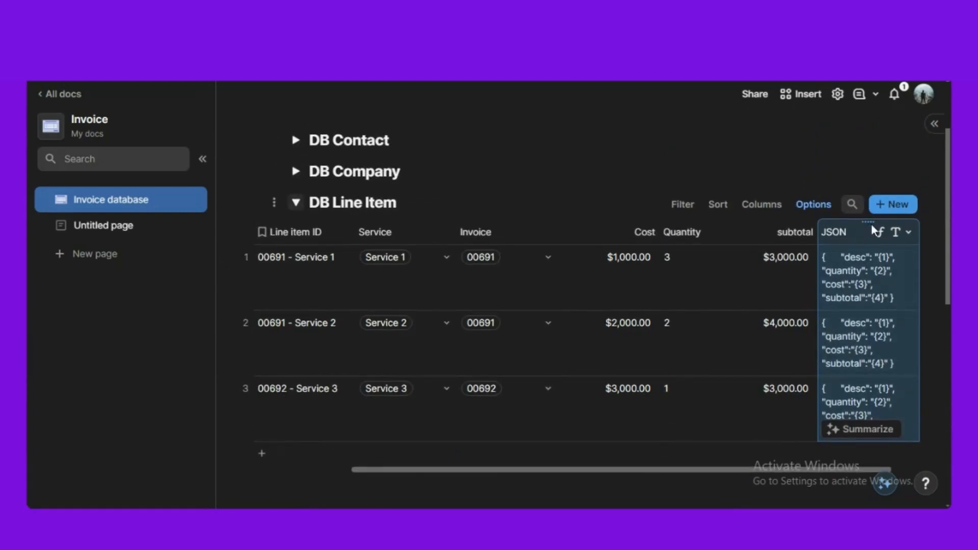
{"action": "left_click", "coordinate": [877, 232]}
- Add Line item ID as the first value argument of the JSON column's Format formula
{"action": "left_click", "coordinate": [897, 312]}
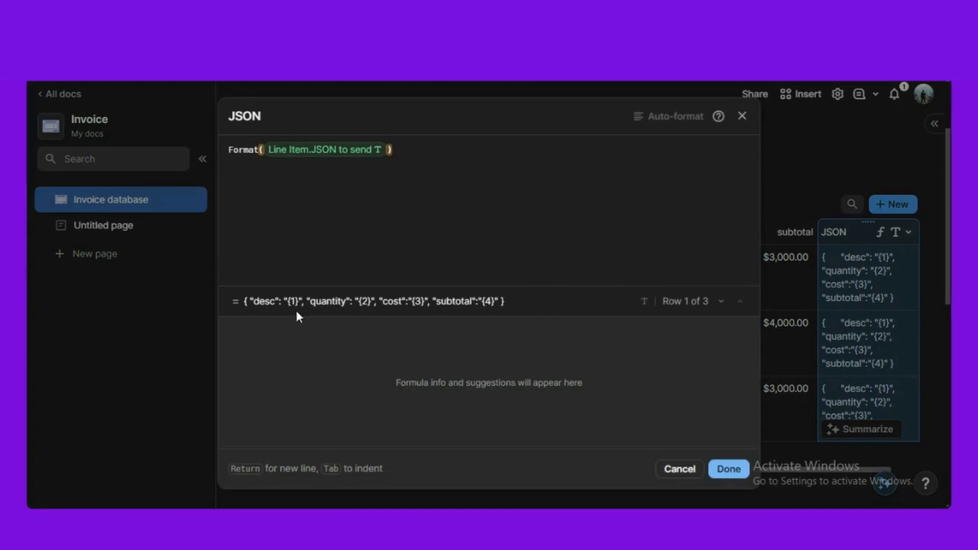
{"action": "left_click", "coordinate": [409, 152]}
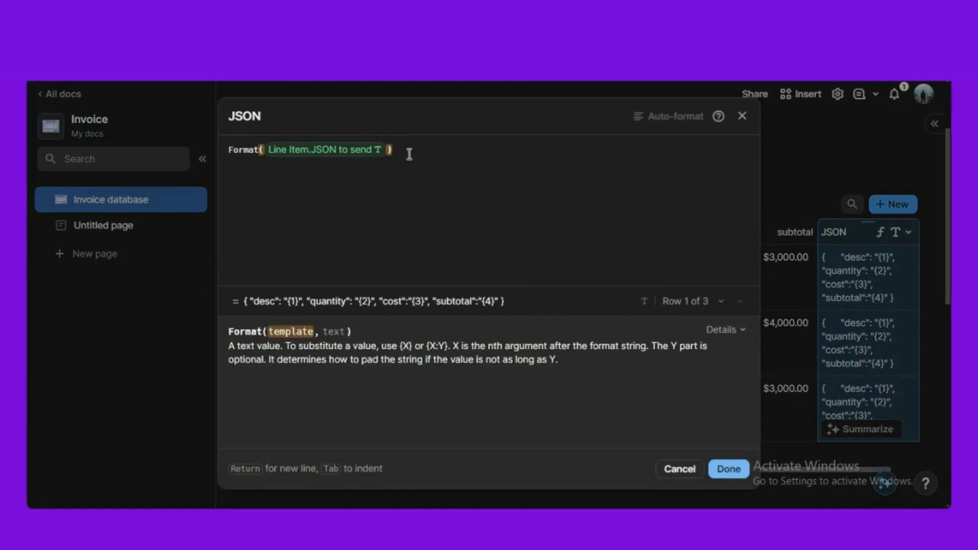
{"action": "type", "text": ",Line item ID"}
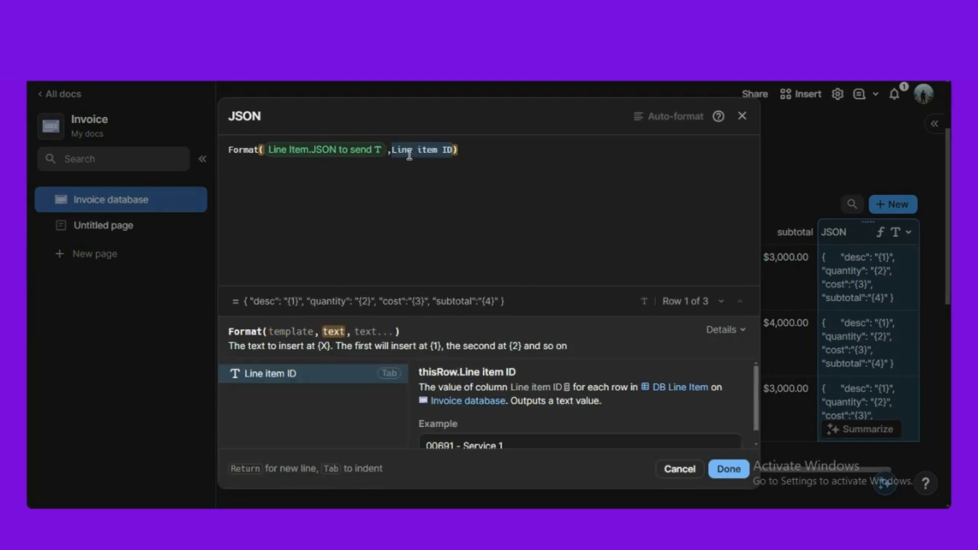
{"action": "key", "text": "BackSpace"}
{"action": "key", "text": "BackSpace"}
{"action": "key", "text": "BackSpace"}
{"action": "key", "text": "BackSpace"}
{"action": "key", "text": "BackSpace"}
{"action": "key", "text": "BackSpace"}
{"action": "key", "text": "BackSpace"}
{"action": "key", "text": "BackSpace"}
{"action": "key", "text": "BackSpace"}
{"action": "key", "text": "BackSpace"}
{"action": "key", "text": "BackSpace"}
{"action": "key", "text": "BackSpace"}
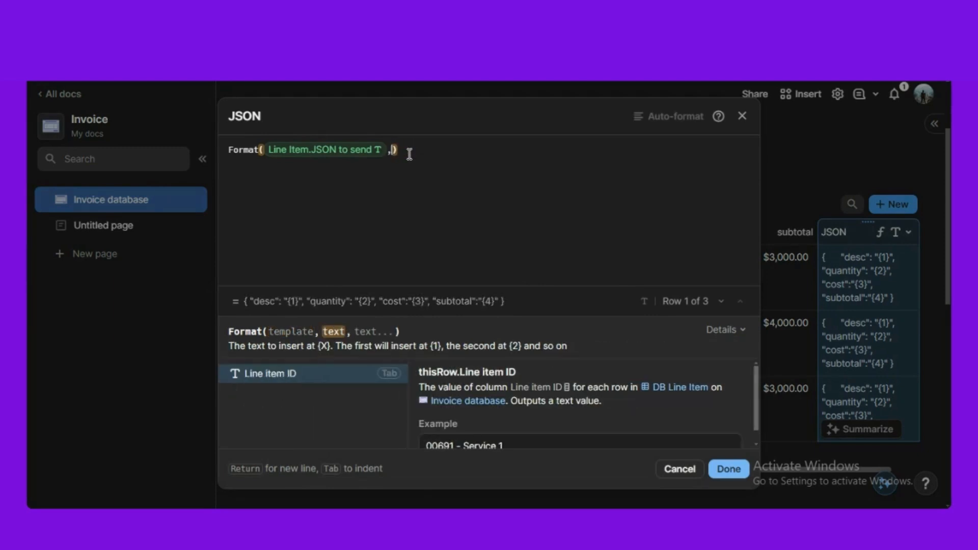
{"action": "type", "text": "Line item ID"}
{"action": "key", "text": "Tab"}
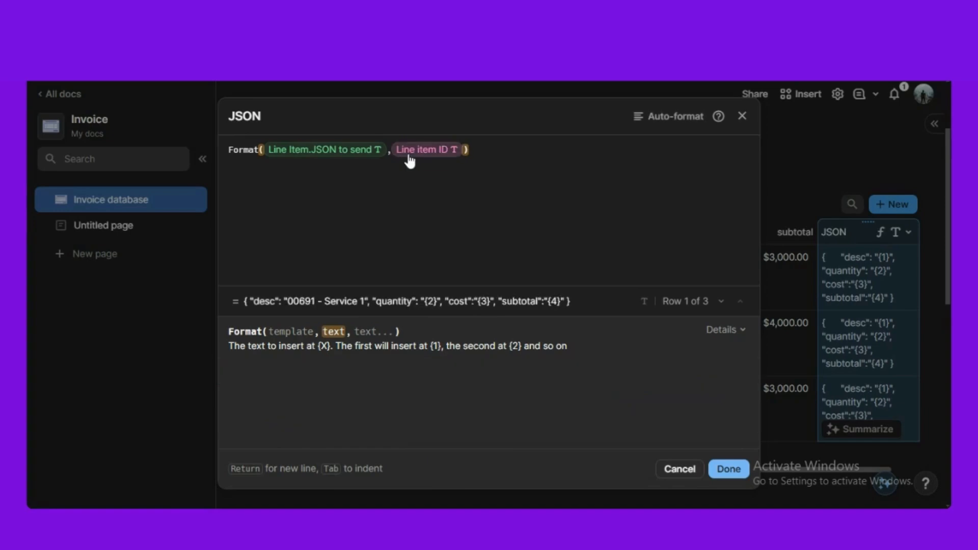
- Add Quantity, Cost and subtotal as further Format arguments and save the formula
{"action": "type", "text": ",Line item ID"}
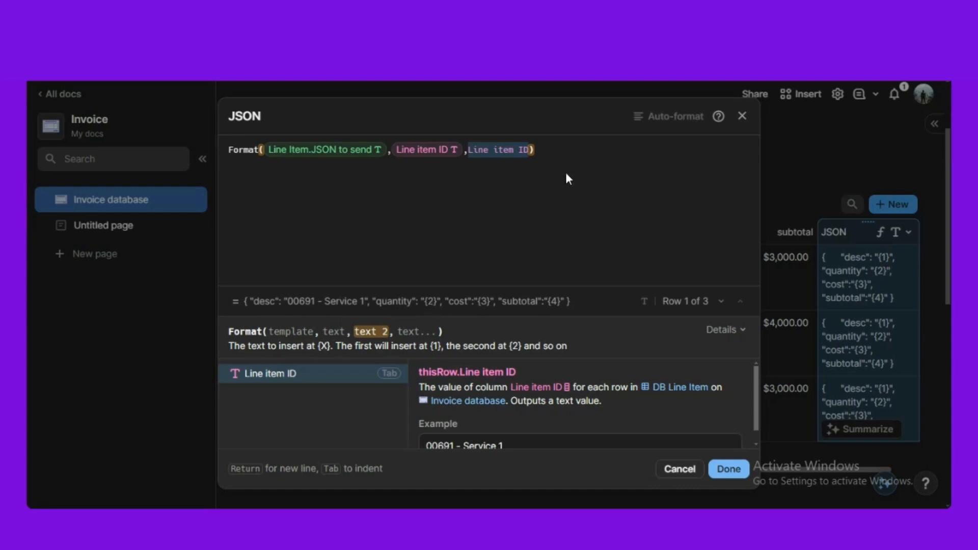
{"action": "type", "text": "quantity"}
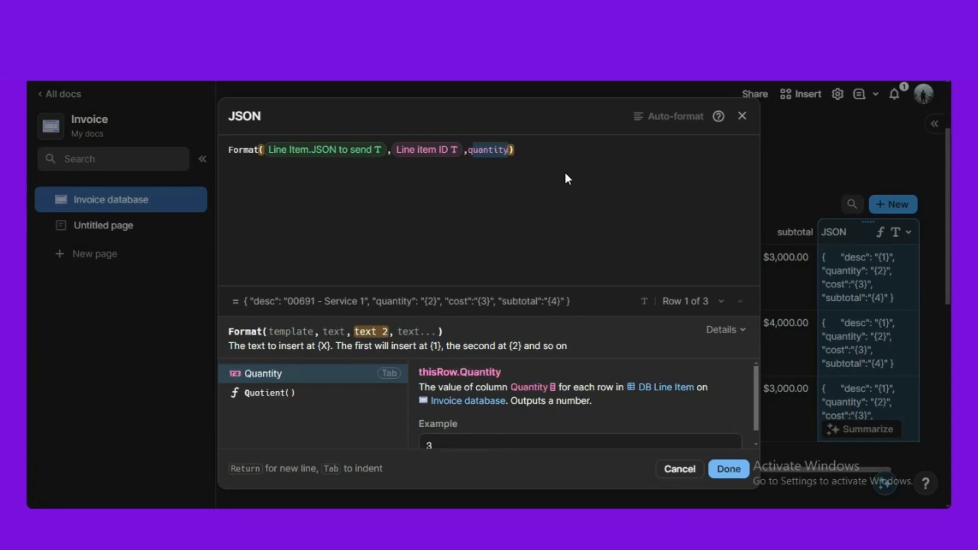
{"action": "key", "text": "Tab"}
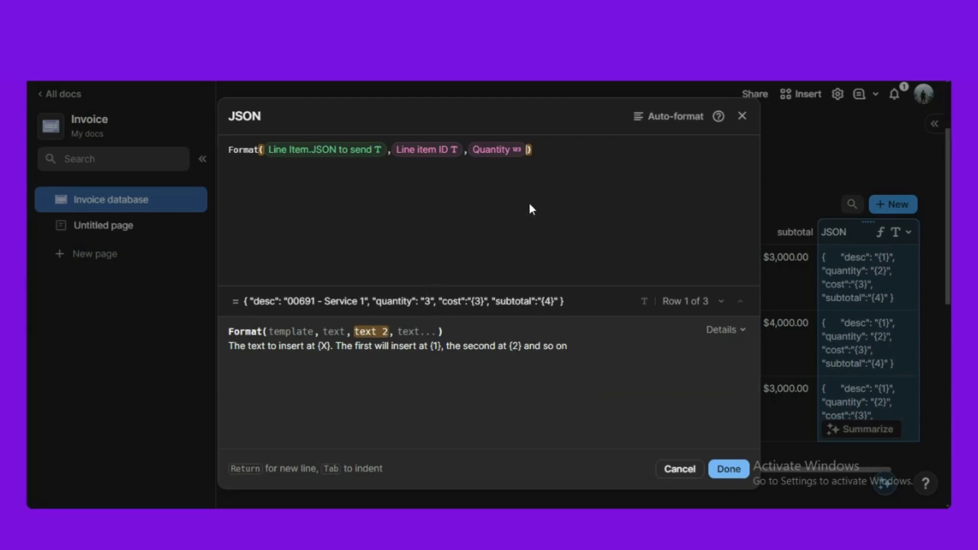
{"action": "type", "text": ",cost"}
{"action": "key", "text": "Tab"}
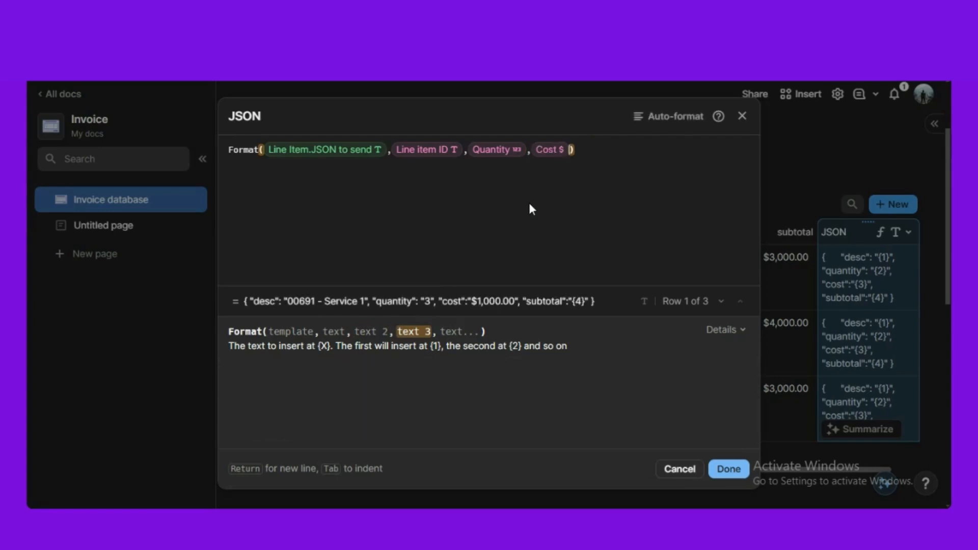
{"action": "type", "text": ",subtotal"}
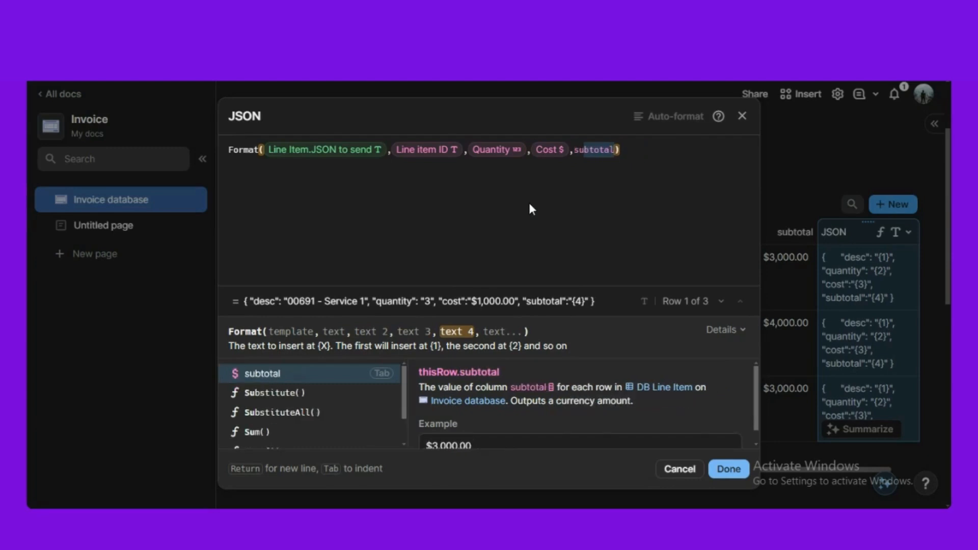
{"action": "key", "text": "Tab"}
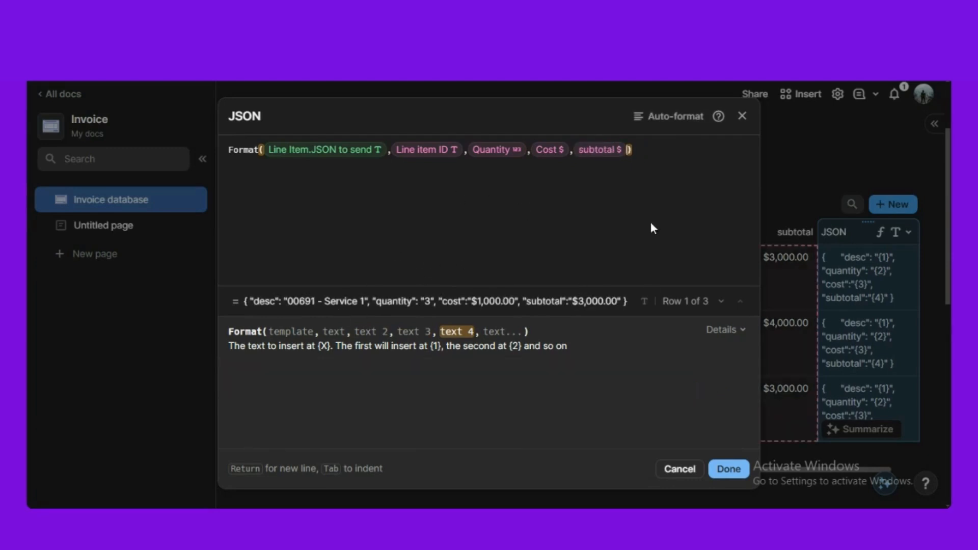
{"action": "left_click", "coordinate": [728, 469]}
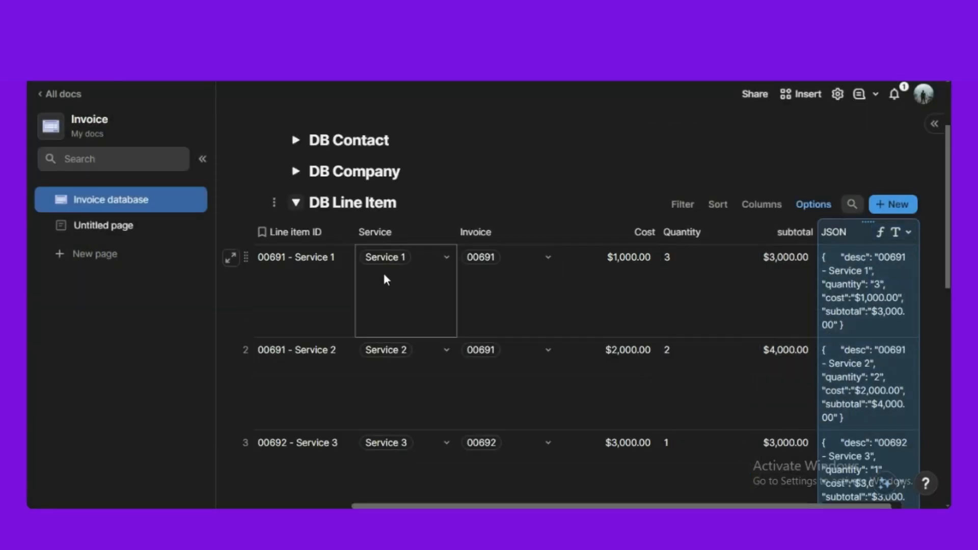
- Collapse the DB Line Item and DB Payload sections and expand DB Invoice
{"action": "left_click", "coordinate": [295, 202]}
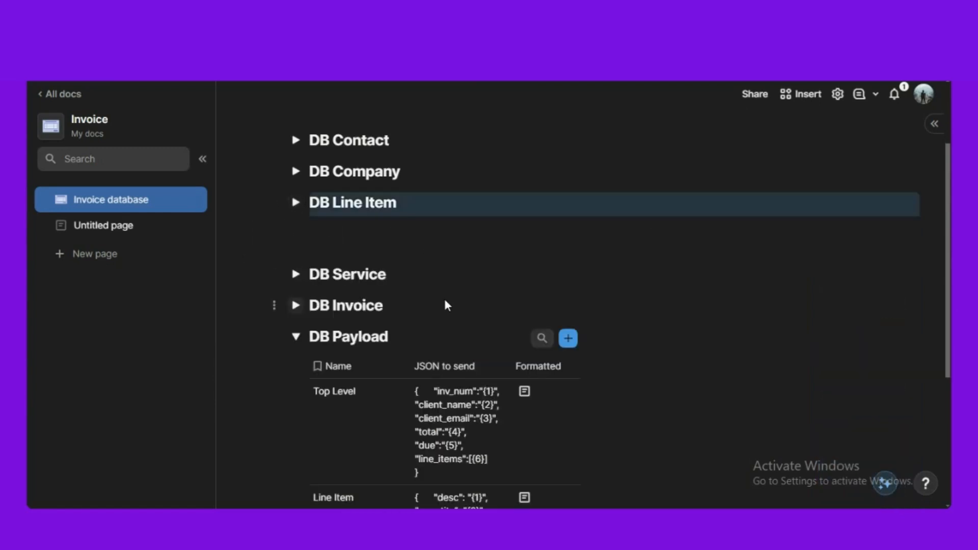
{"action": "scroll", "coordinate": [372, 293], "scroll_direction": "down", "scroll_amount": 1}
{"action": "left_click", "coordinate": [294, 271]}
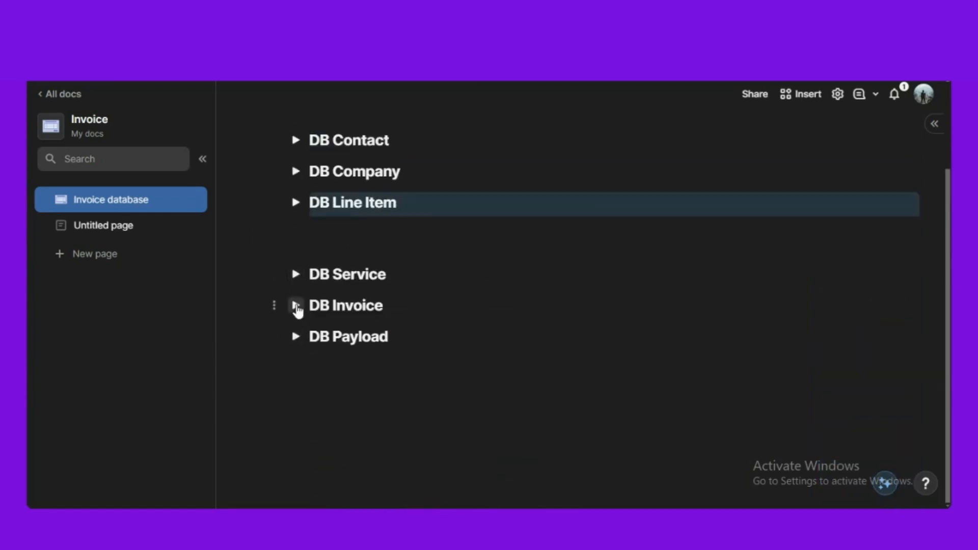
{"action": "left_click", "coordinate": [295, 306]}
- Add a text column named 'JSON' after Total Amount in DB Invoice
{"action": "scroll", "coordinate": [548, 472], "scroll_direction": "right", "scroll_amount": 3}
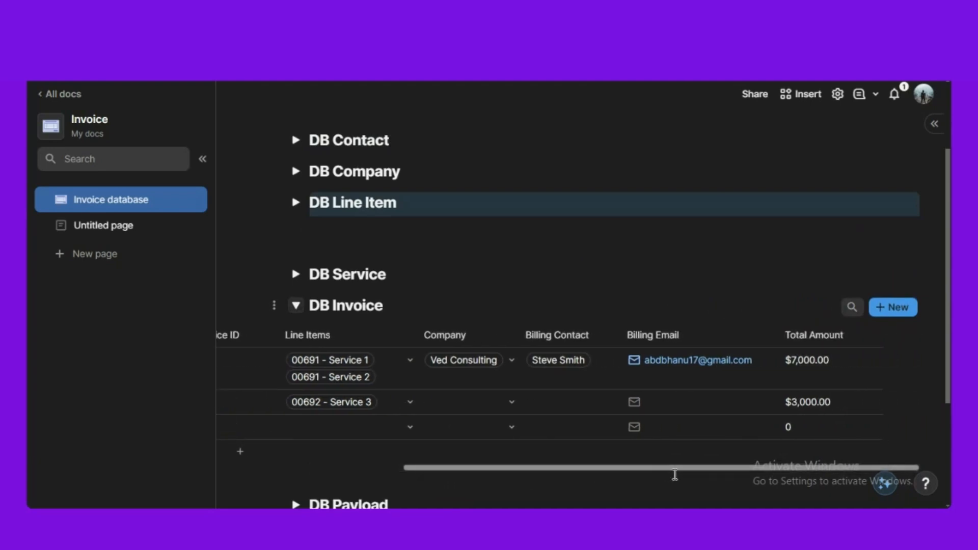
{"action": "left_click", "coordinate": [902, 336]}
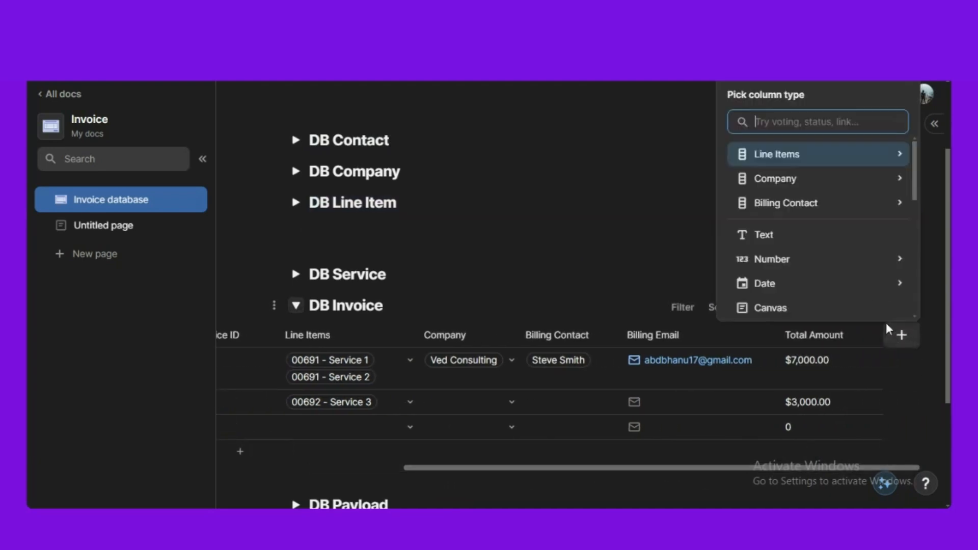
{"action": "left_click", "coordinate": [802, 240]}
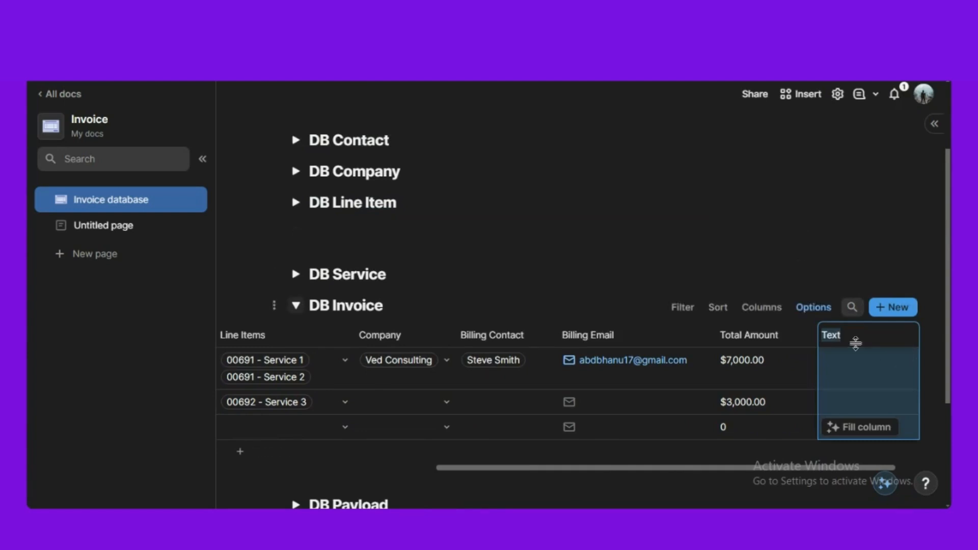
{"action": "type", "text": "JSON"}
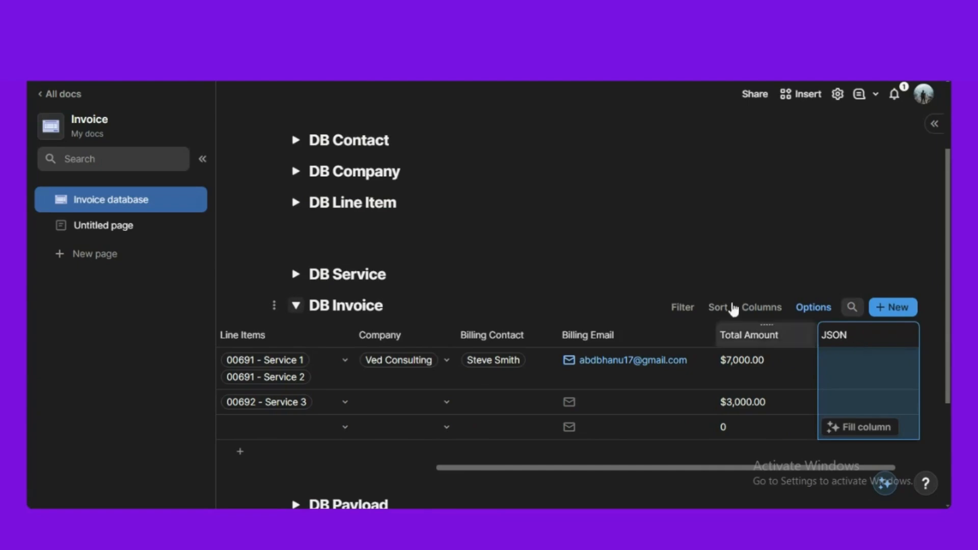
{"action": "left_click", "coordinate": [389, 248]}
- Start the JSON column formula as Format(Top Level.JSON to send)
{"action": "left_click", "coordinate": [861, 322]}
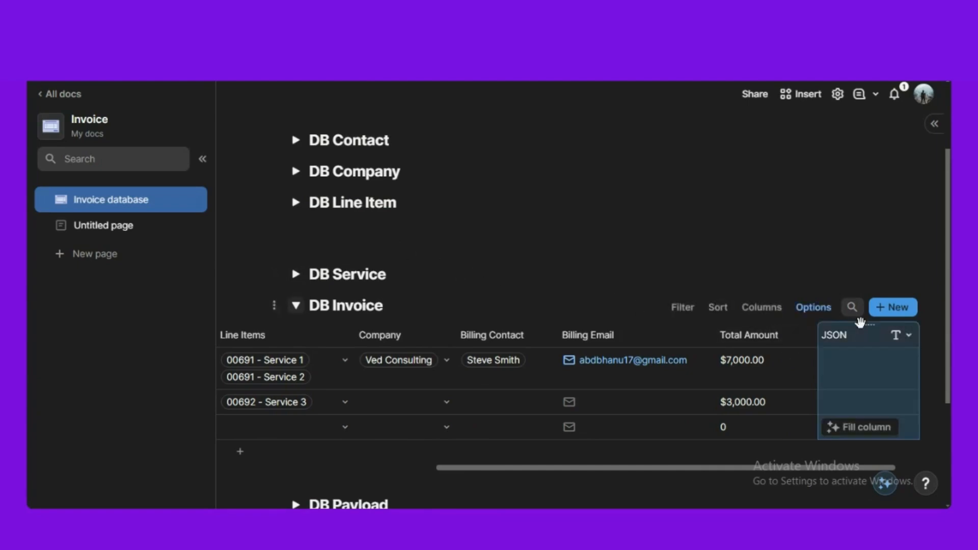
{"action": "type", "text": "="}
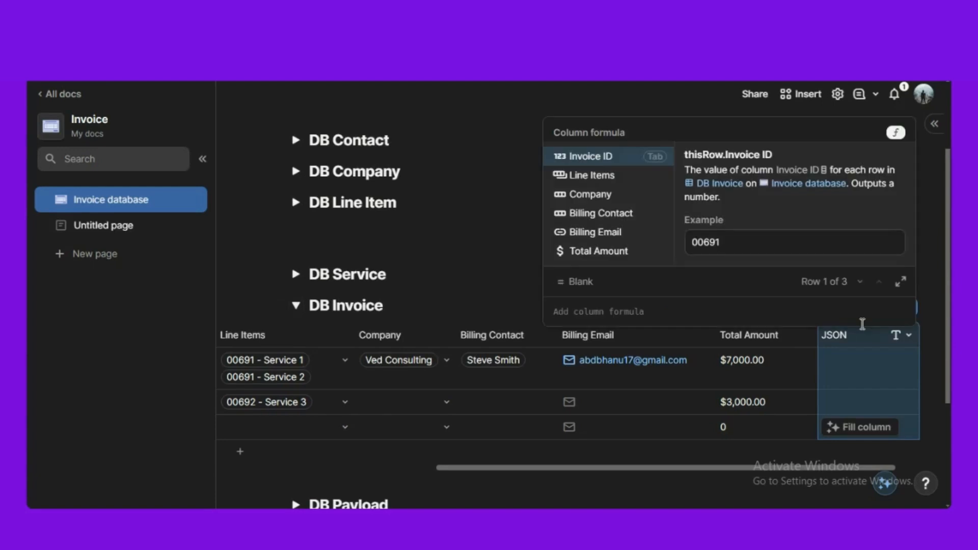
{"action": "type", "text": "form"}
{"action": "key", "text": "Tab"}
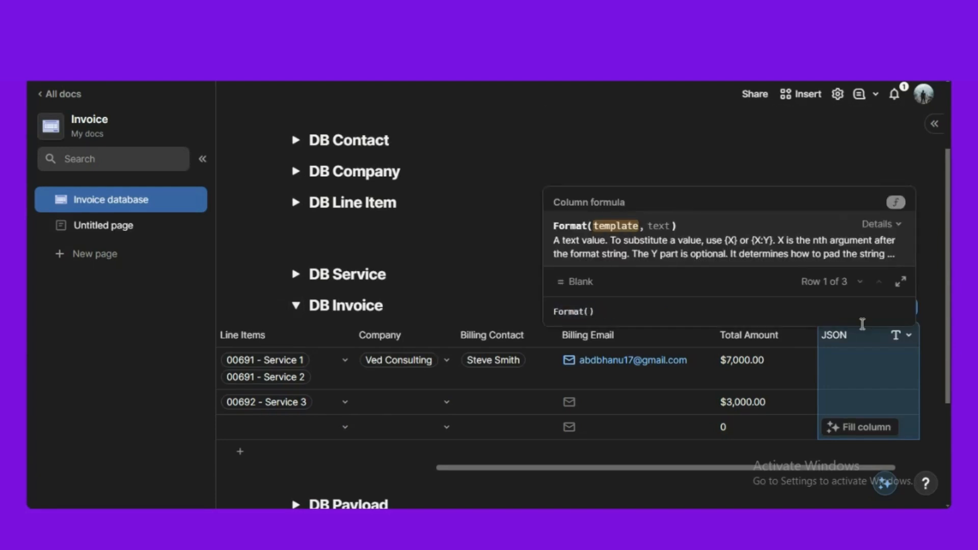
{"action": "type", "text": "@"}
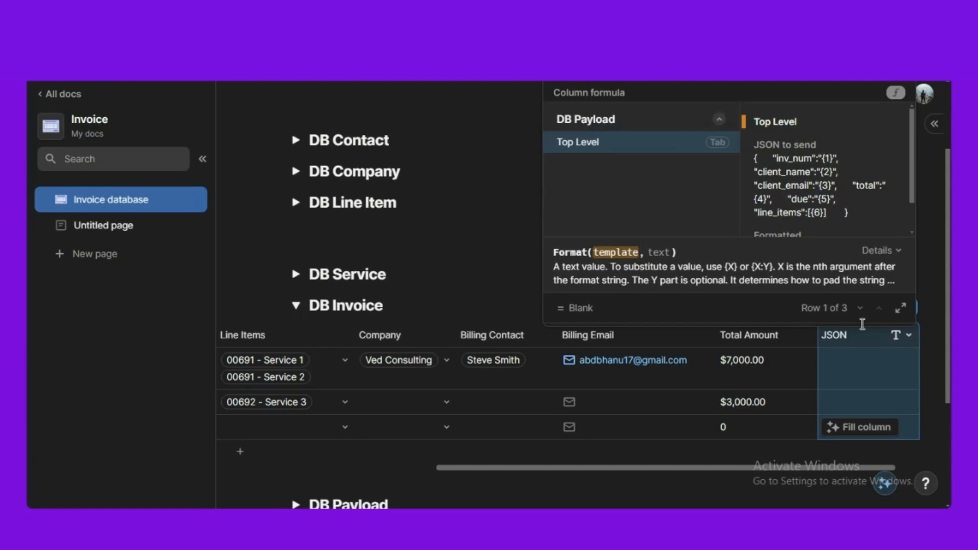
{"action": "key", "text": "Tab"}
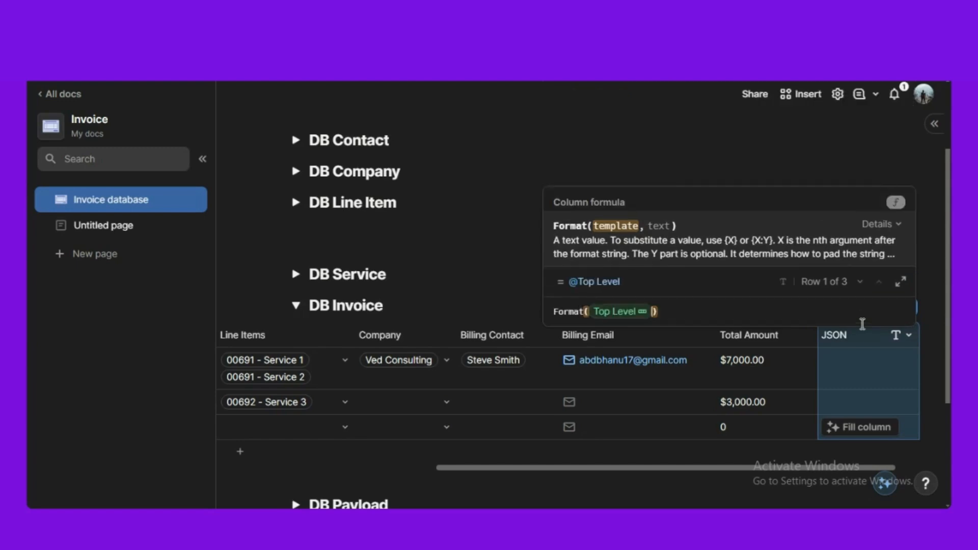
{"action": "type", "text": "."}
{"action": "key", "text": "Down"}
{"action": "key", "text": "Tab"}
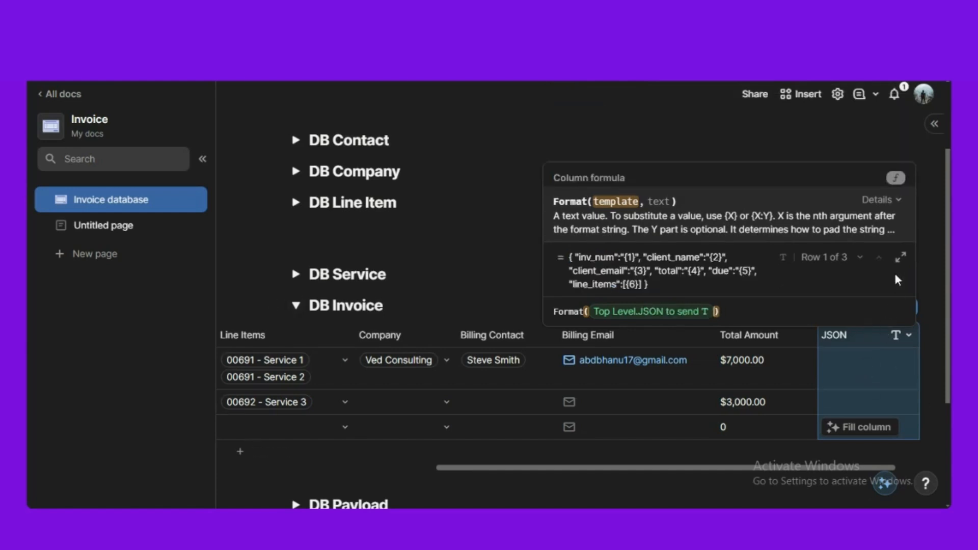
- Add Invoice ID and Billing Contact.Full Name as Format arguments
{"action": "left_click", "coordinate": [901, 257]}
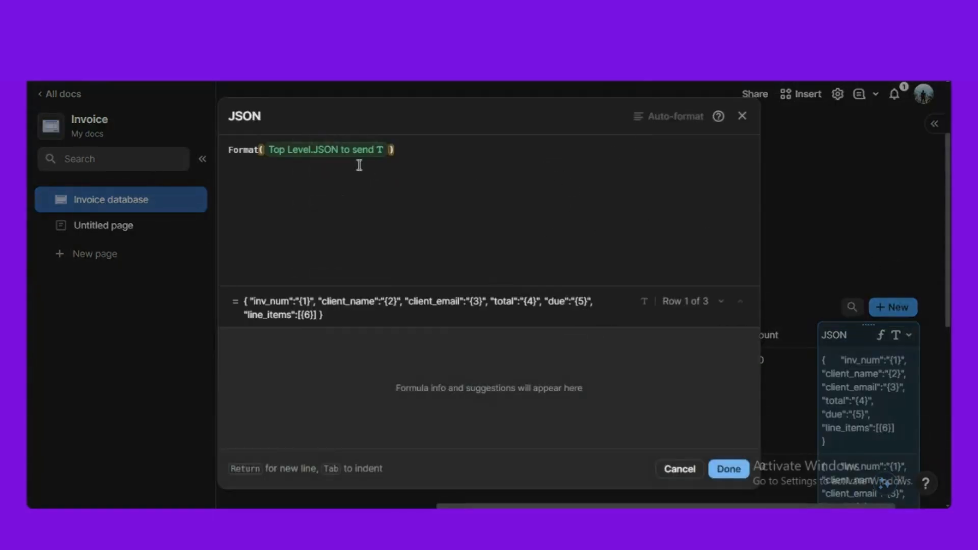
{"action": "left_click", "coordinate": [398, 155]}
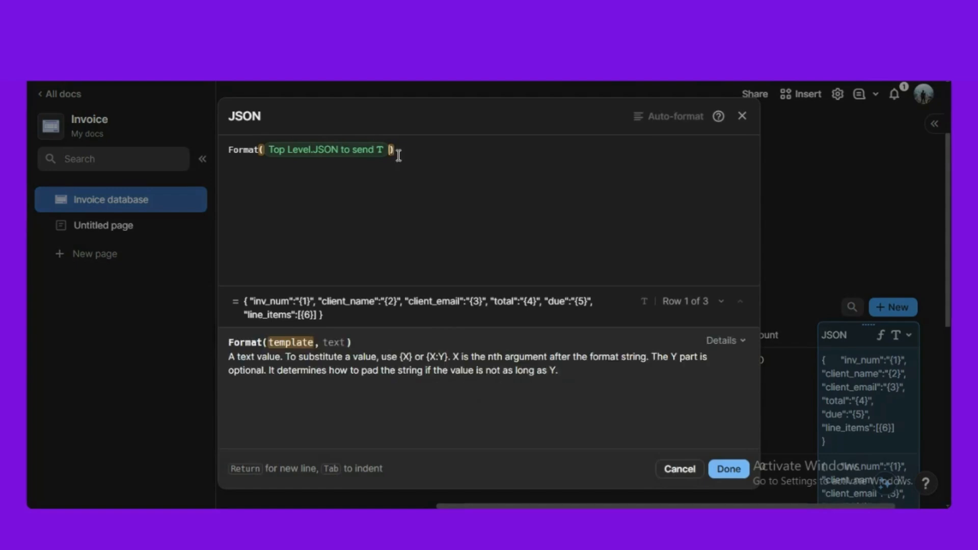
{"action": "type", "text": ","}
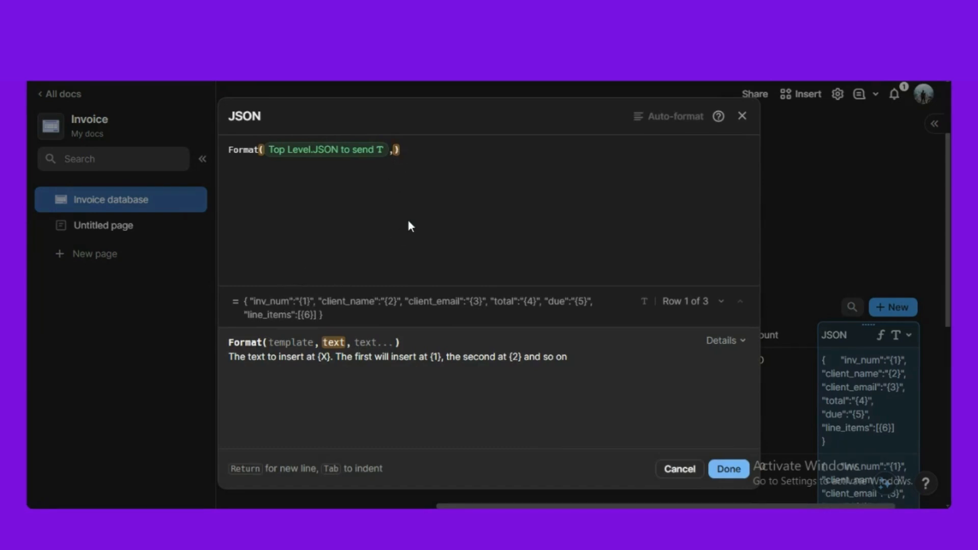
{"action": "type", "text": "invoice ID"}
{"action": "key", "text": "Return"}
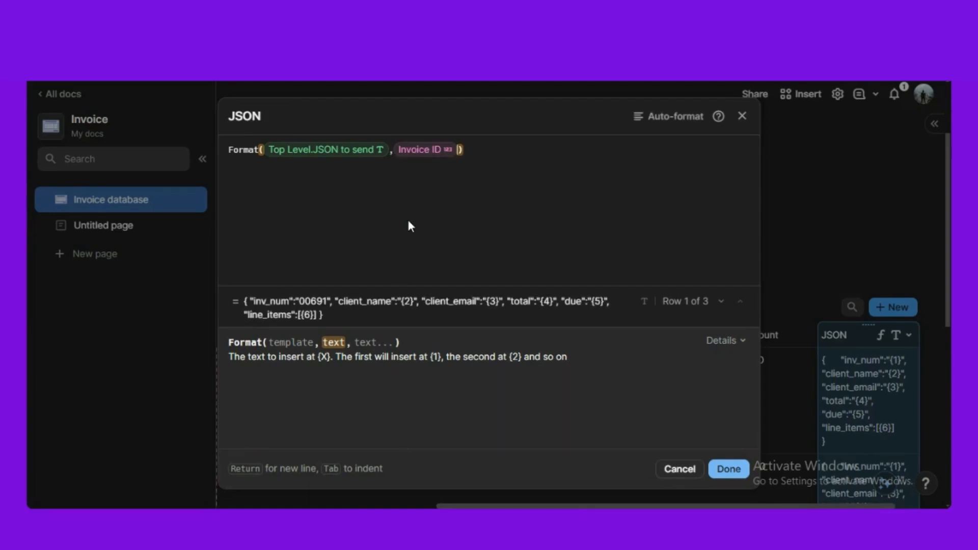
{"action": "type", "text": ","}
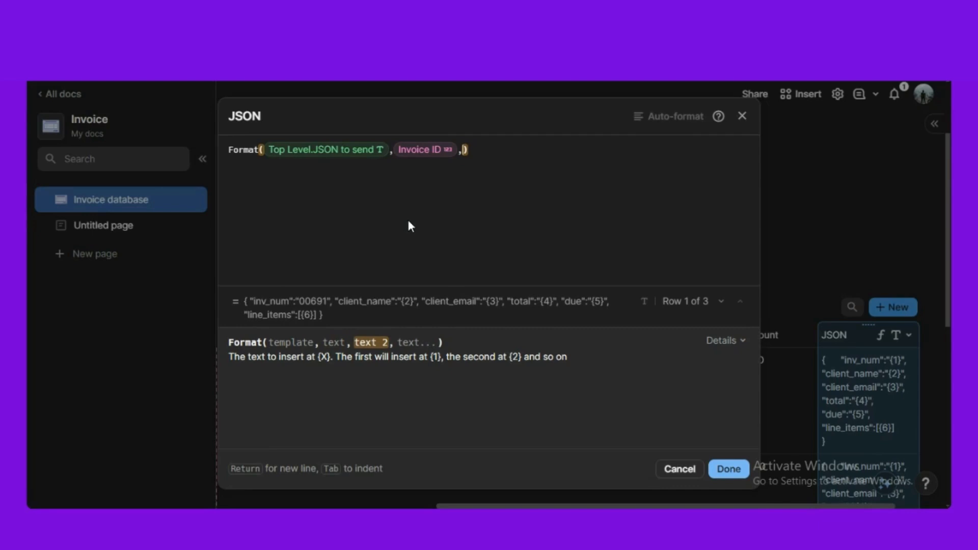
{"action": "type", "text": "billing contact"}
{"action": "key", "text": "Return"}
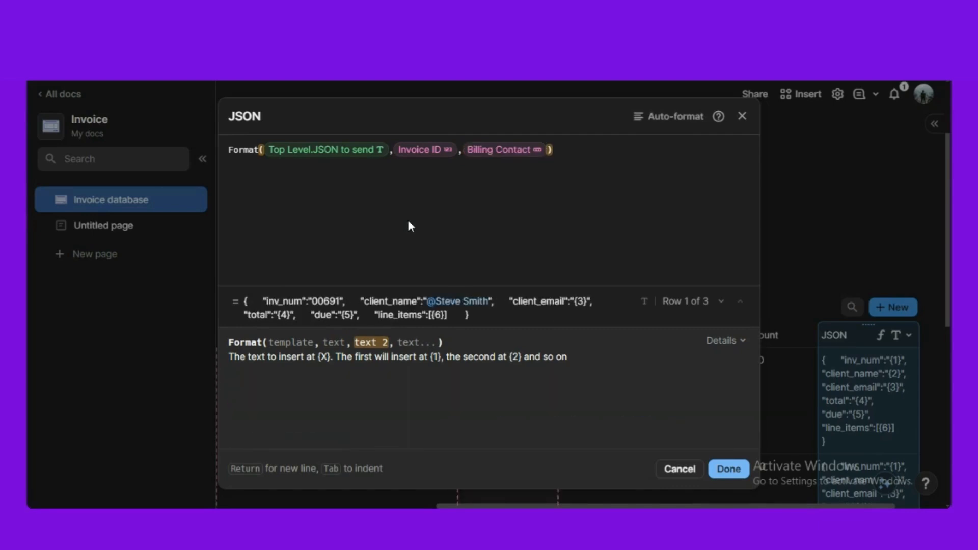
{"action": "type", "text": ".full Name"}
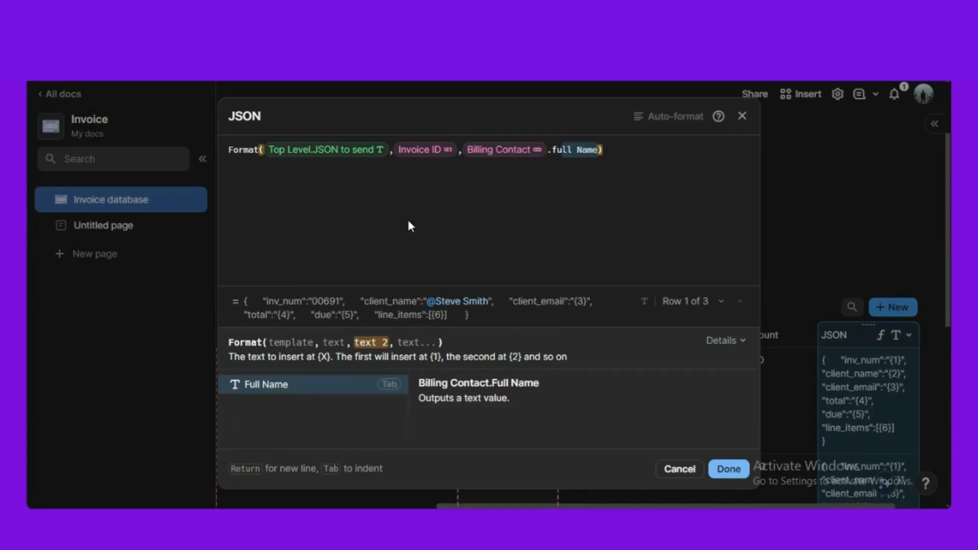
{"action": "key", "text": "Tab"}
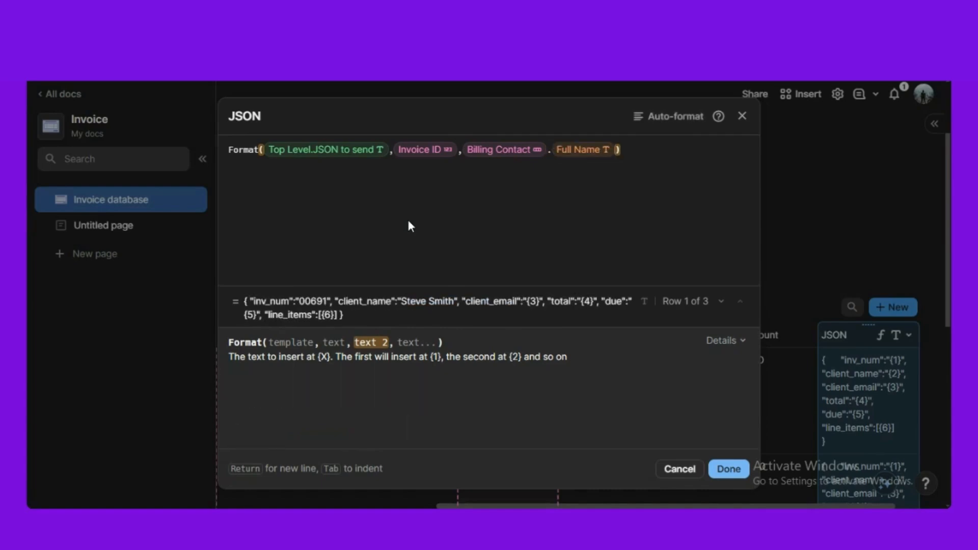
- Add Billing Email.ToText() and Total Amount as further Format arguments
{"action": "type", "text": ",billing Contact"}
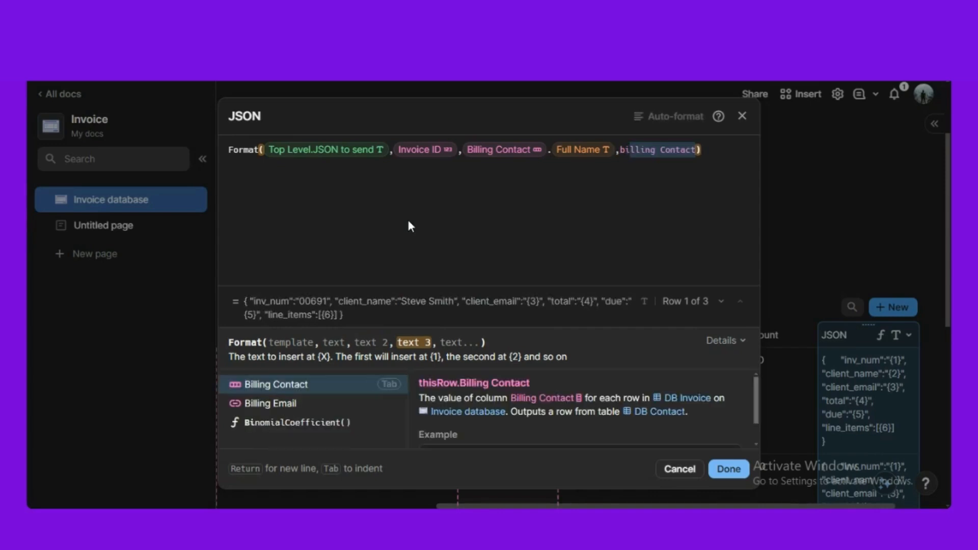
{"action": "key", "text": "Down"}
{"action": "key", "text": "Tab"}
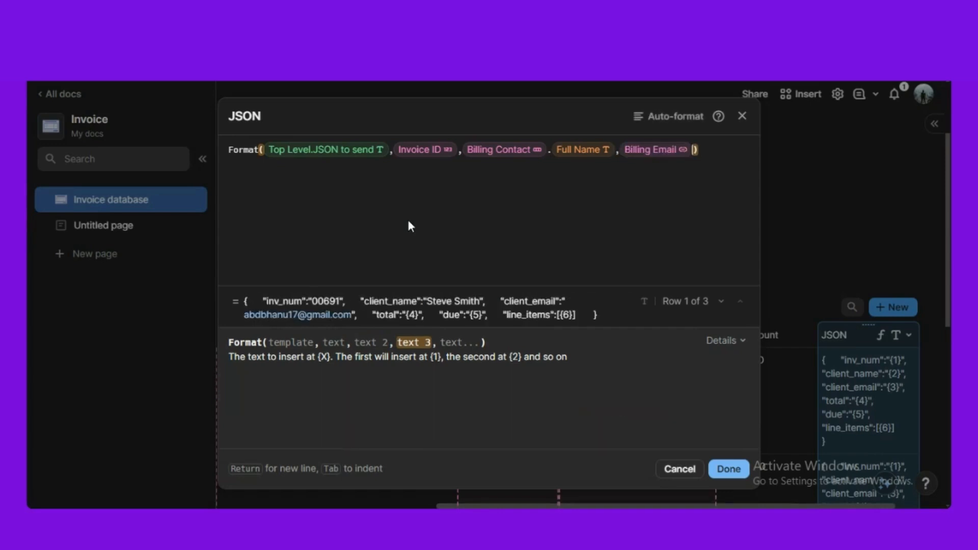
{"action": "type", "text": ".tot"}
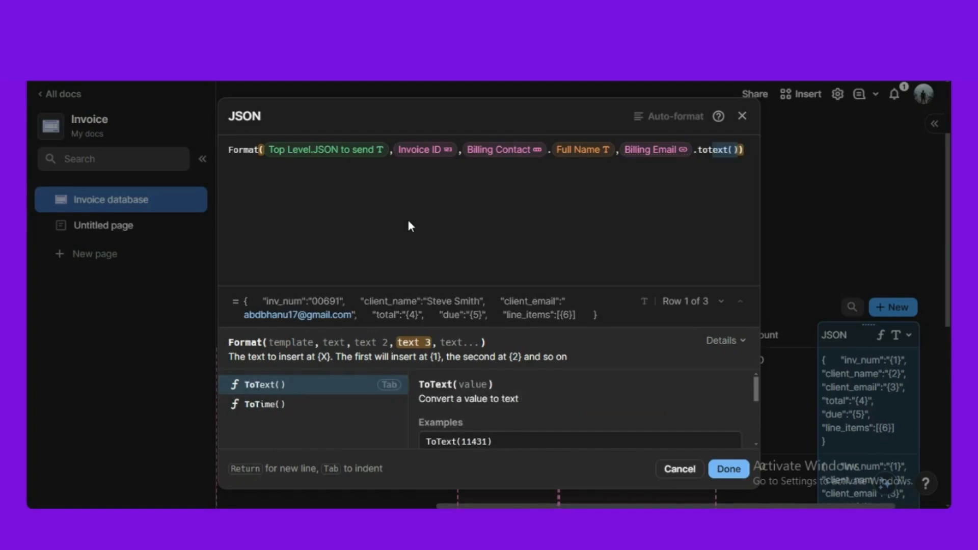
{"action": "key", "text": "Tab"}
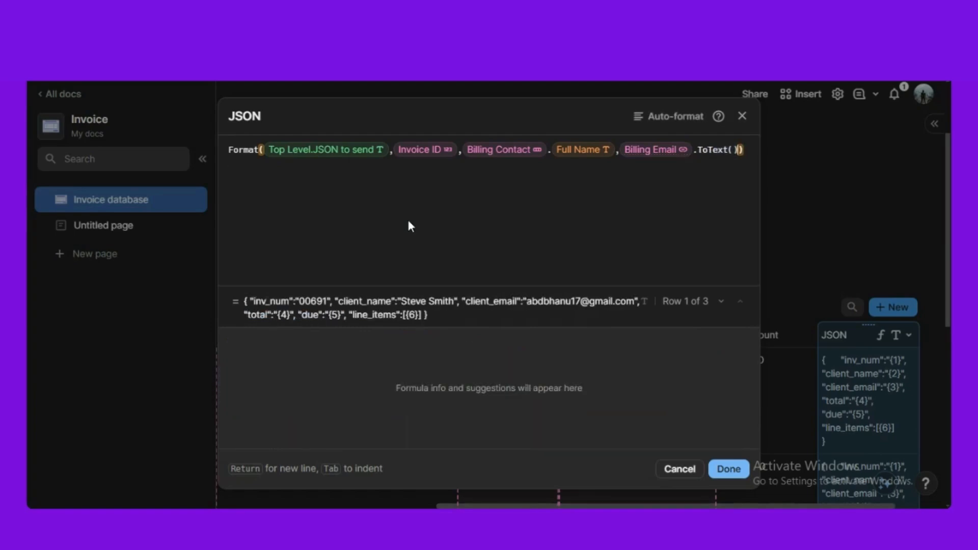
{"action": "type", "text": ", tot"}
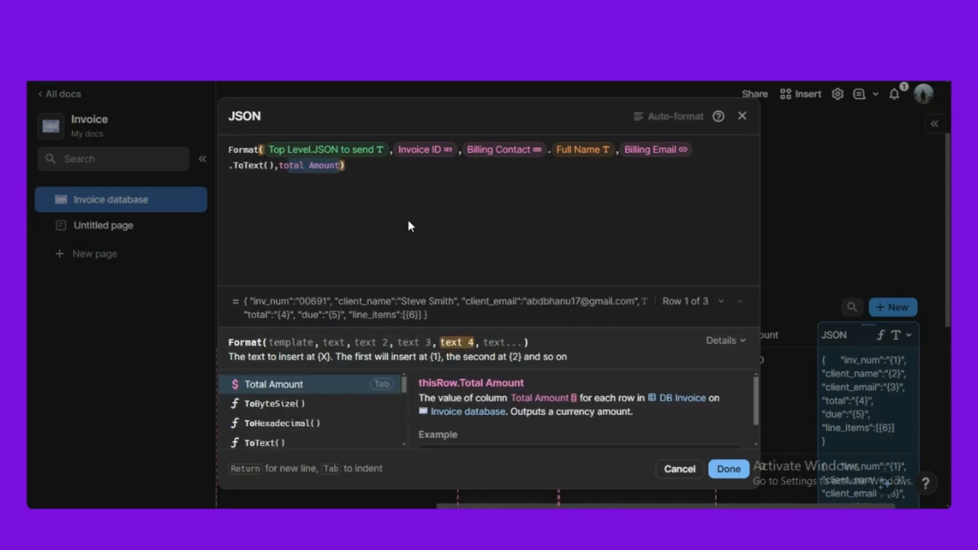
{"action": "key", "text": "Tab"}
{"action": "type", "text": ","}
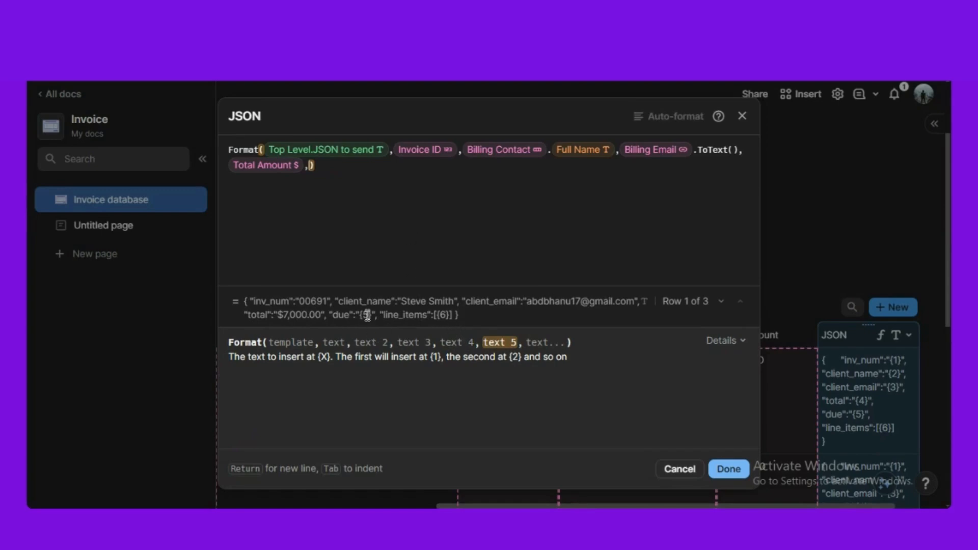
{"action": "left_click", "coordinate": [748, 114]}
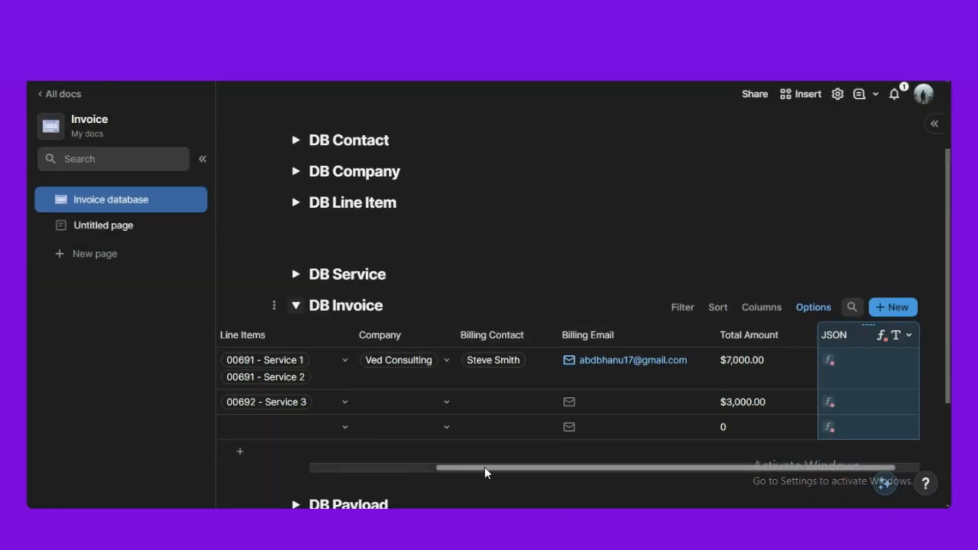
- Insert a new column after the Billing Email column in DB Invoice
{"action": "left_click_drag", "start_coordinate": [485, 468], "coordinate": [426, 478]}
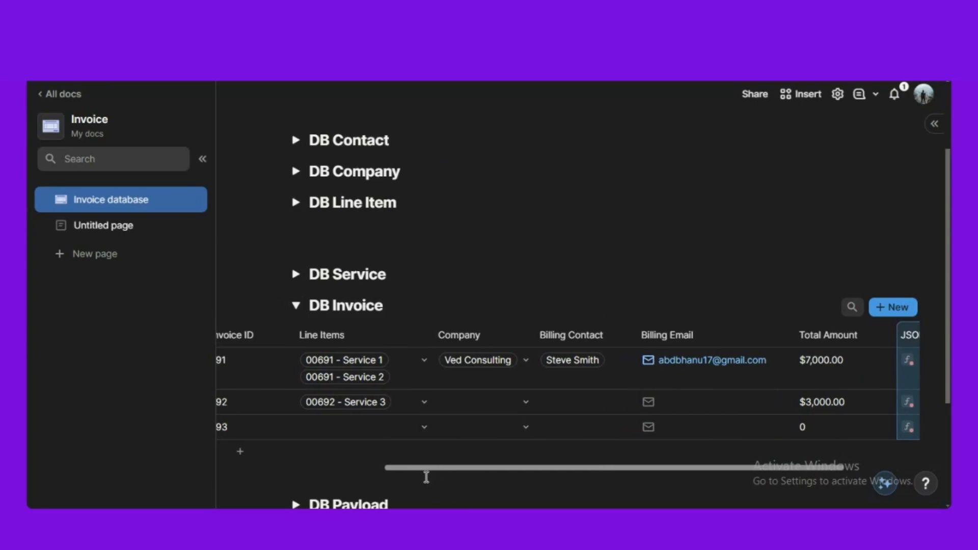
{"action": "scroll", "coordinate": [415, 230], "scroll_direction": "up", "scroll_amount": 3}
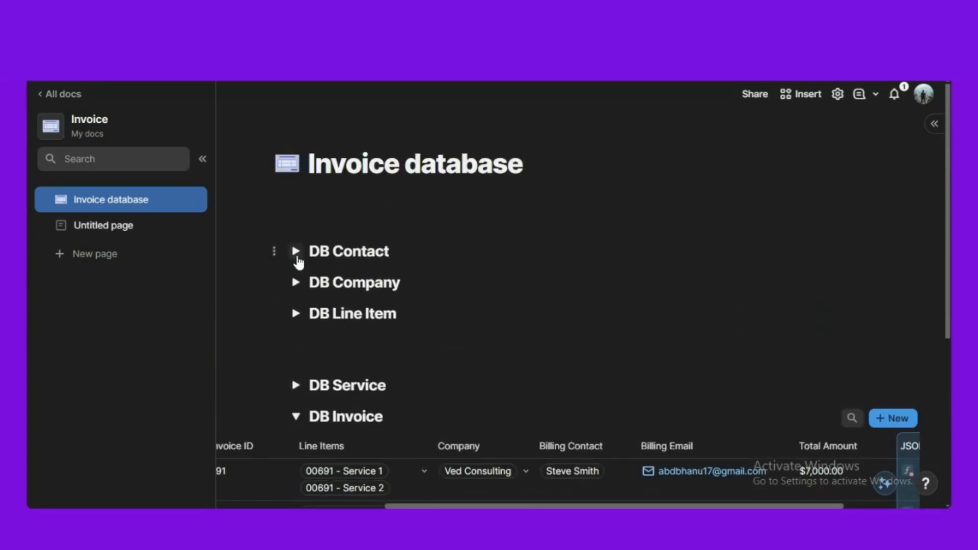
{"action": "left_click", "coordinate": [297, 251]}
{"action": "left_click", "coordinate": [295, 252]}
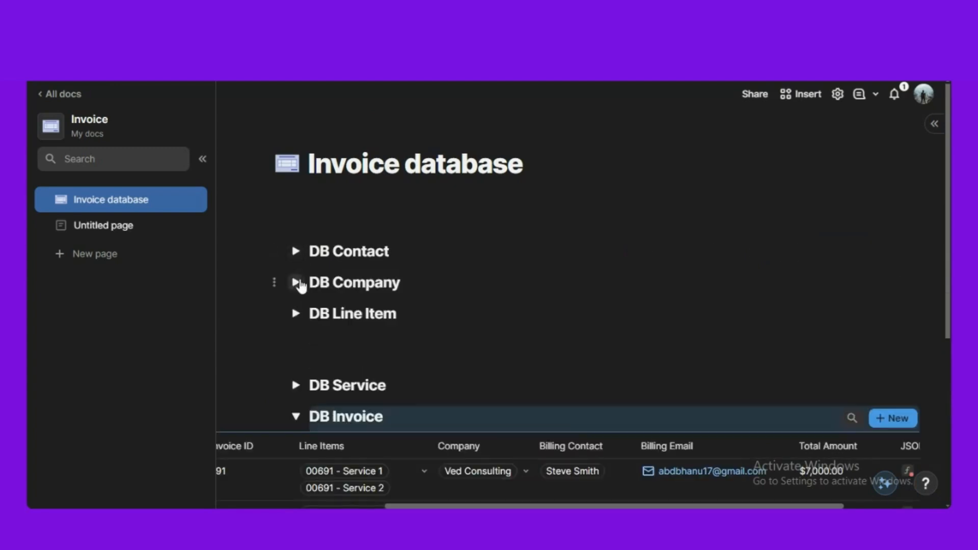
{"action": "scroll", "coordinate": [438, 418], "scroll_direction": "down", "scroll_amount": 3}
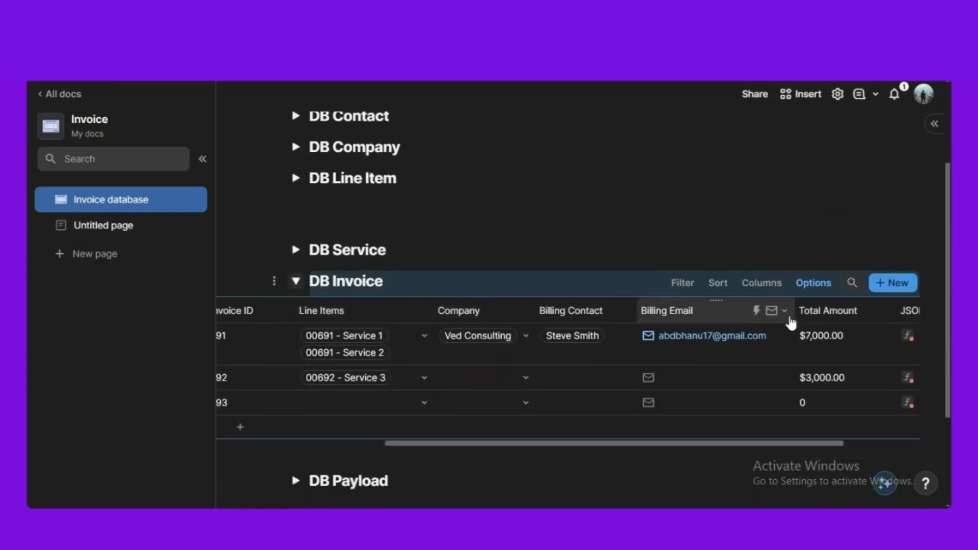
{"action": "left_click", "coordinate": [783, 311]}
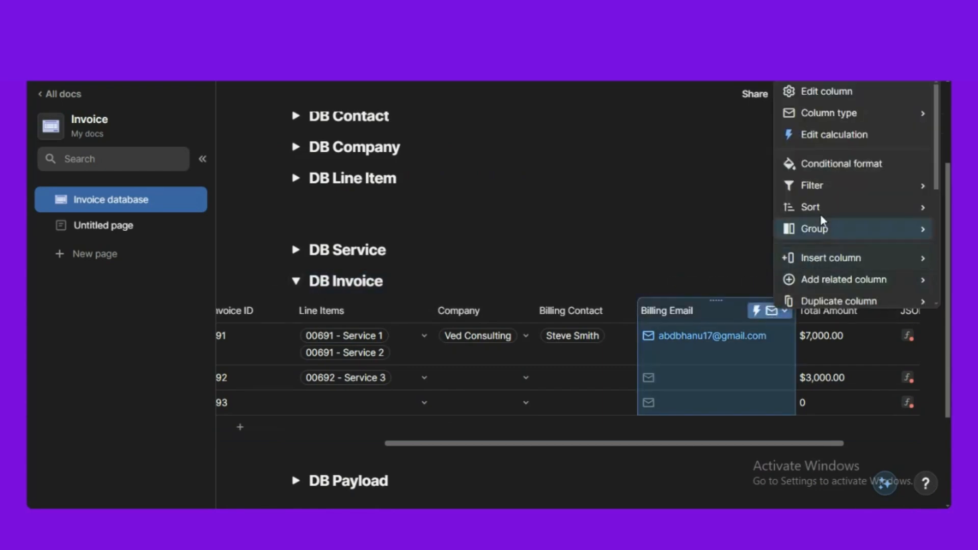
{"action": "mouse_move", "coordinate": [826, 258]}
{"action": "left_click", "coordinate": [724, 280]}
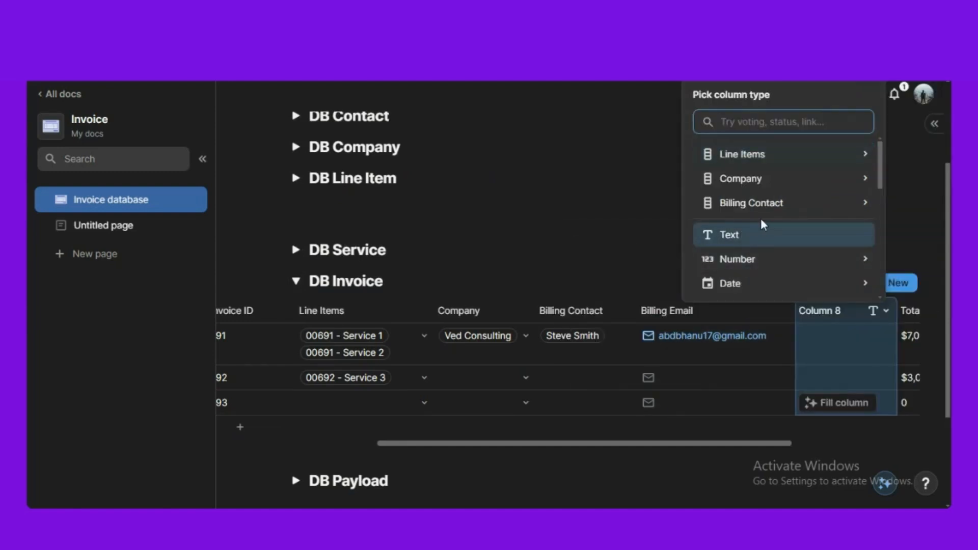
- Name the new column 'Due Date'
{"action": "type", "text": "dat"}
{"action": "left_click", "coordinate": [643, 234]}
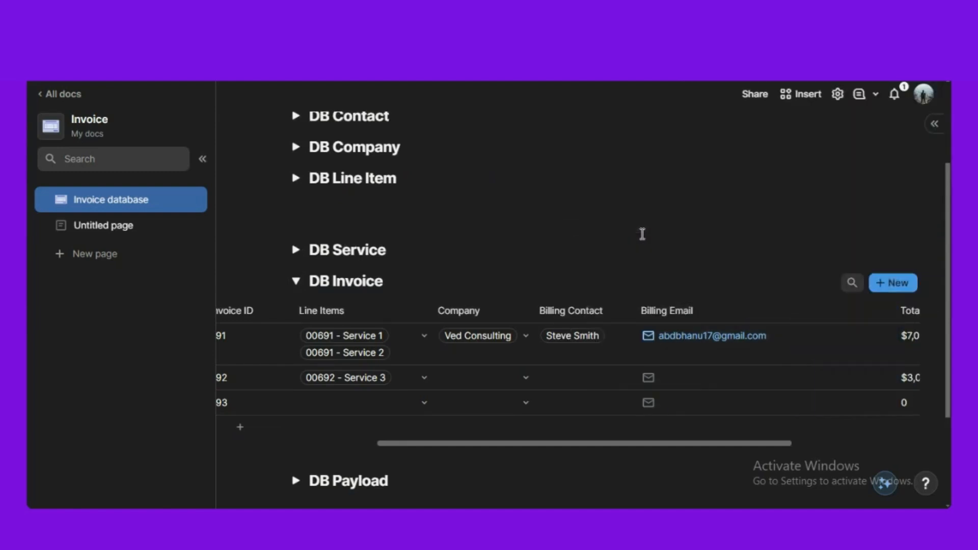
{"action": "left_click", "coordinate": [820, 313]}
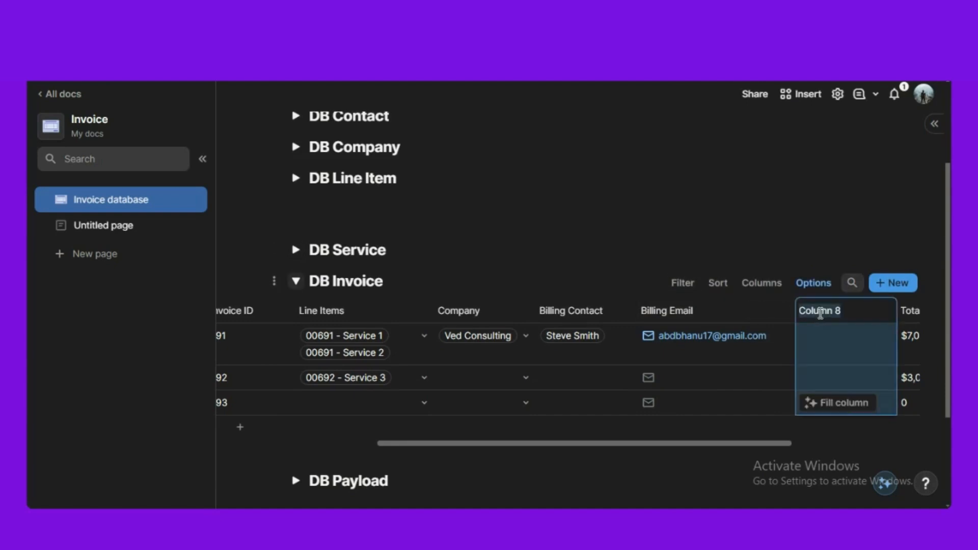
{"action": "type", "text": "Due Date"}
{"action": "left_click", "coordinate": [374, 203]}
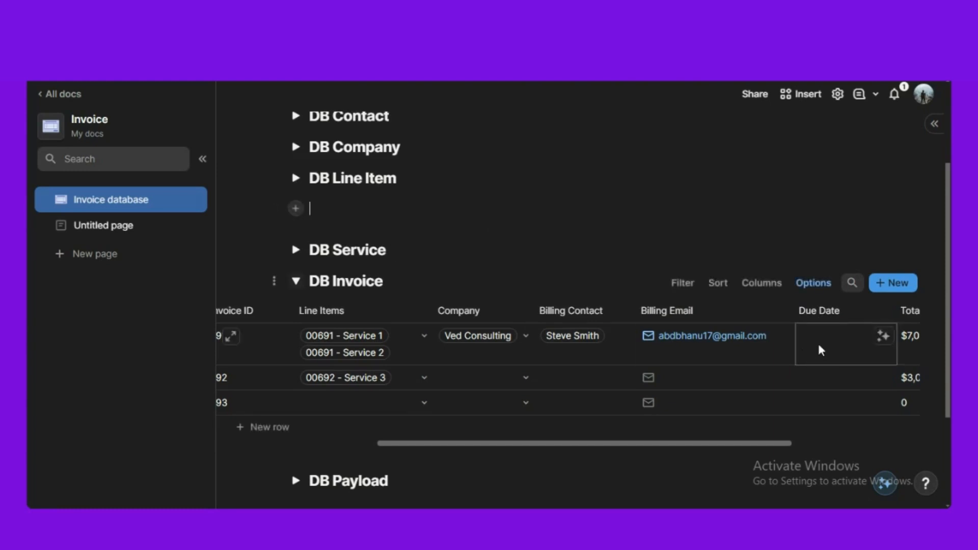
- Change the Due Date column type to Date
{"action": "left_click", "coordinate": [873, 311]}
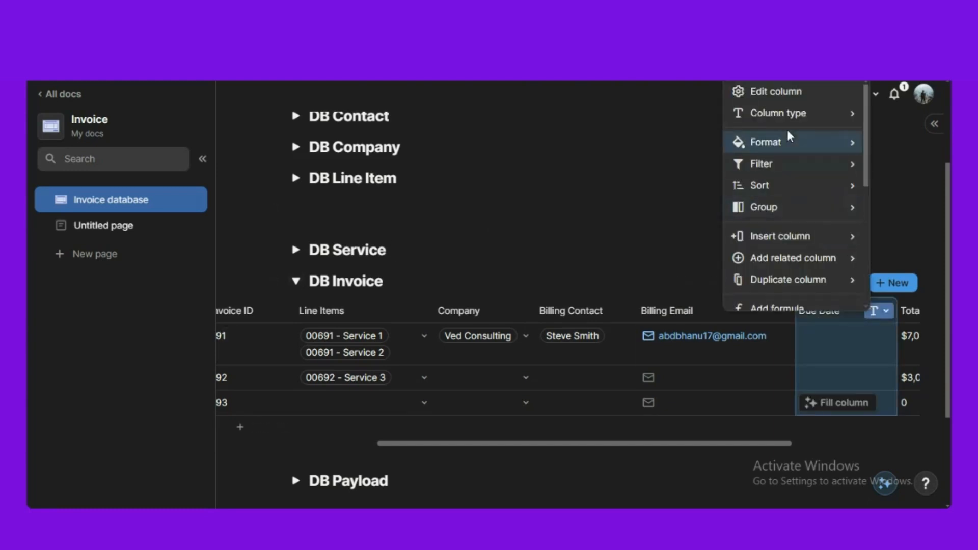
{"action": "mouse_move", "coordinate": [788, 117]}
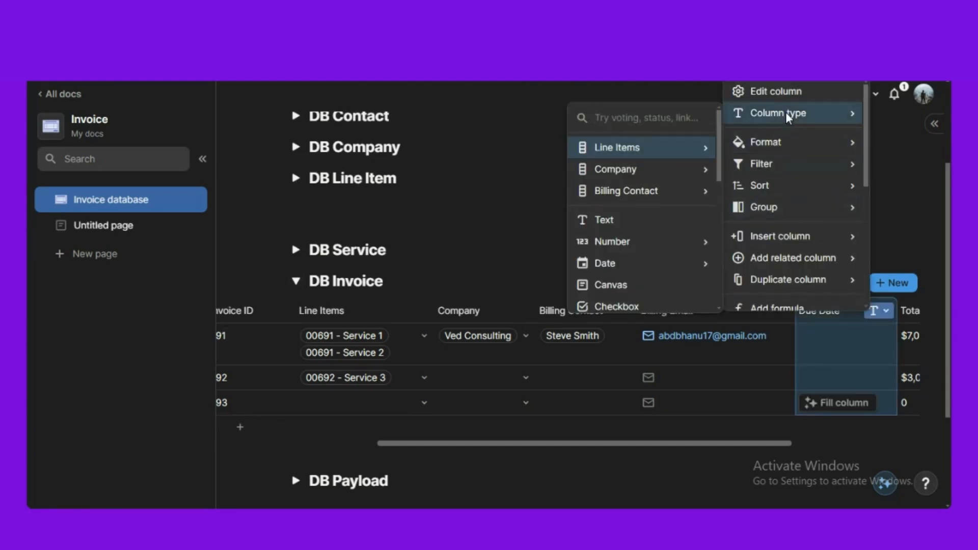
{"action": "type", "text": "dat"}
{"action": "mouse_move", "coordinate": [693, 153]}
{"action": "left_click", "coordinate": [749, 146]}
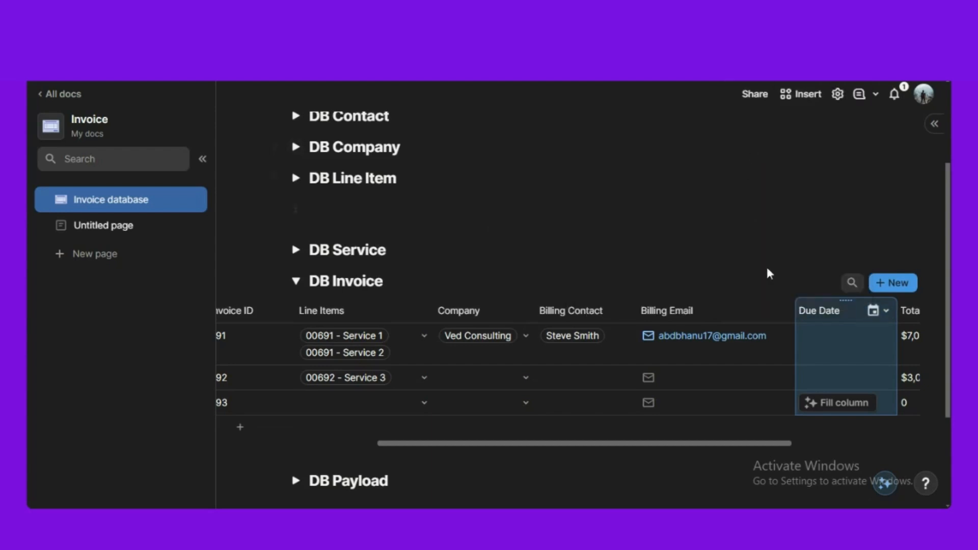
- Set the first invoice's due date to 8/2/2024
{"action": "left_click", "coordinate": [849, 350]}
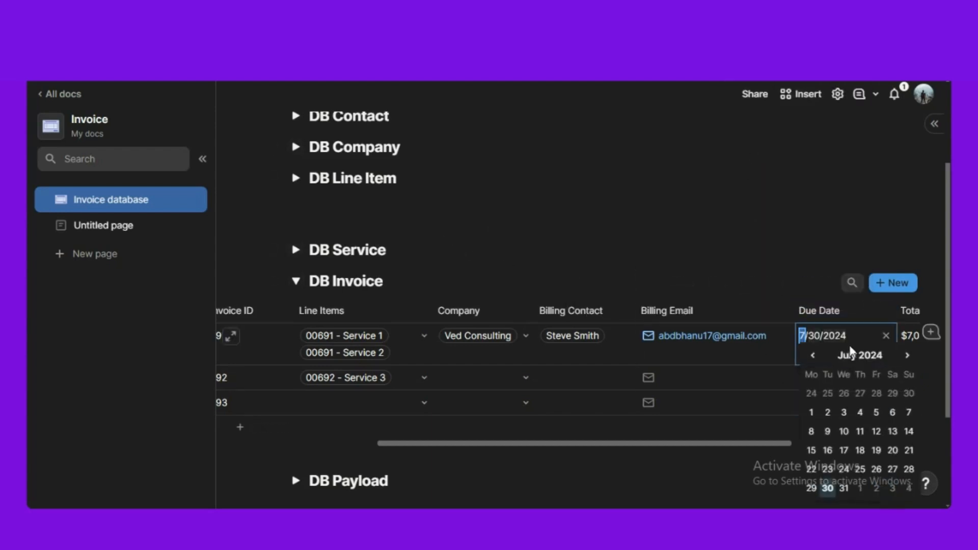
{"action": "left_click", "coordinate": [876, 489]}
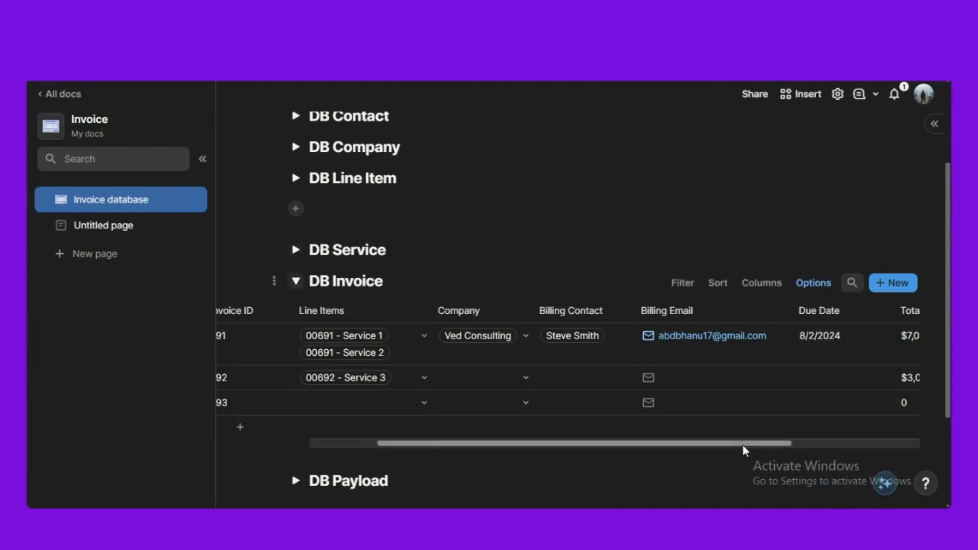
{"action": "left_click_drag", "start_coordinate": [743, 449], "coordinate": [848, 444]}
{"action": "left_click", "coordinate": [861, 310]}
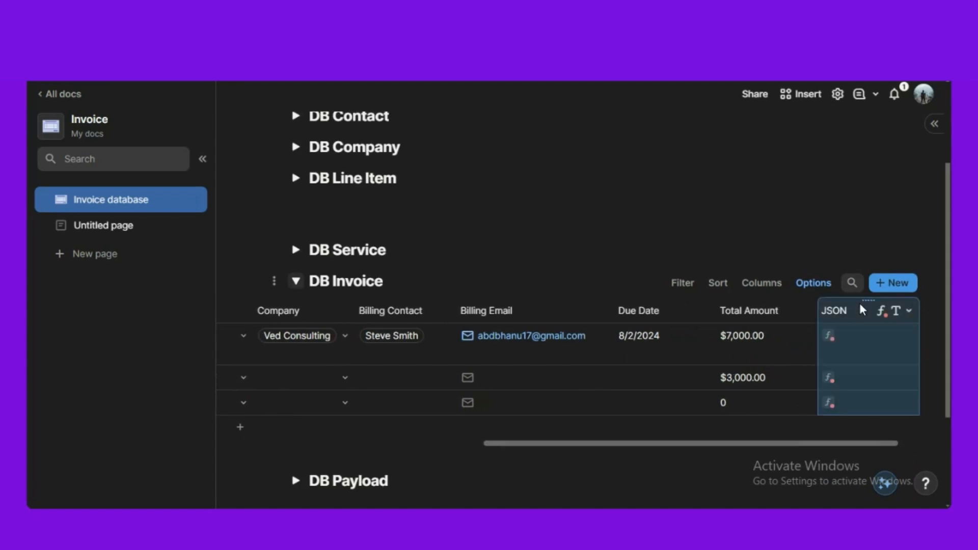
- Add the Due Date column reference to the JSON formula after the Total Amount argument
{"action": "left_click", "coordinate": [861, 310]}
{"action": "left_click", "coordinate": [897, 203]}
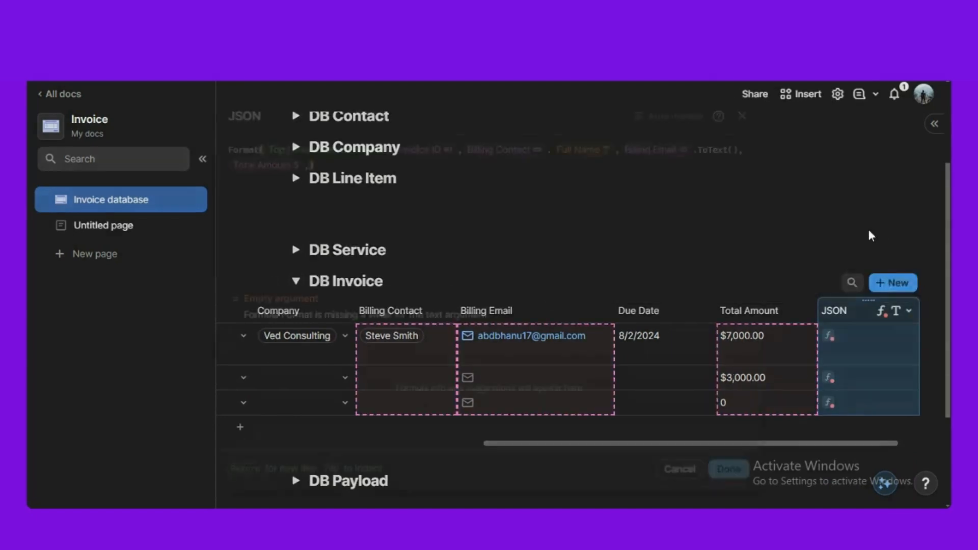
{"action": "left_click", "coordinate": [310, 166]}
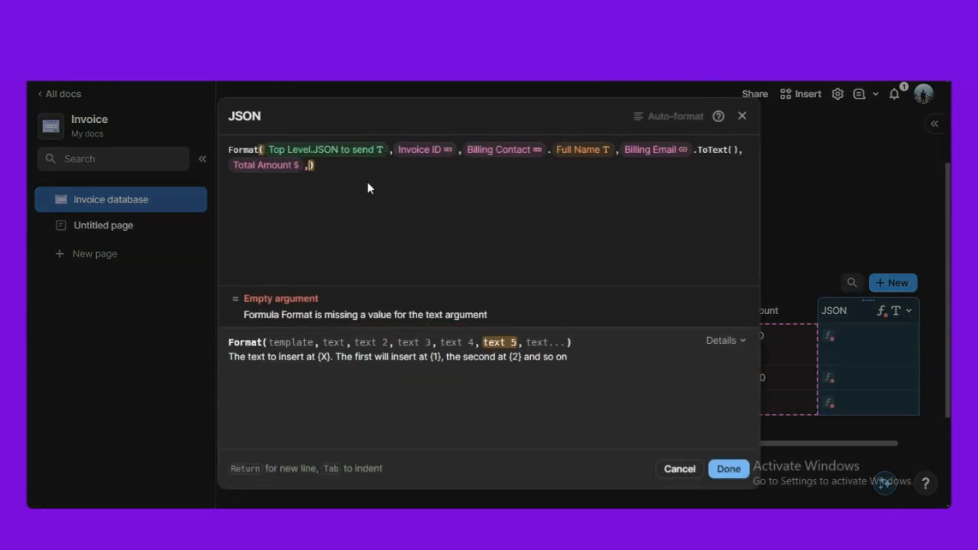
{"action": "type", "text": "Duration("}
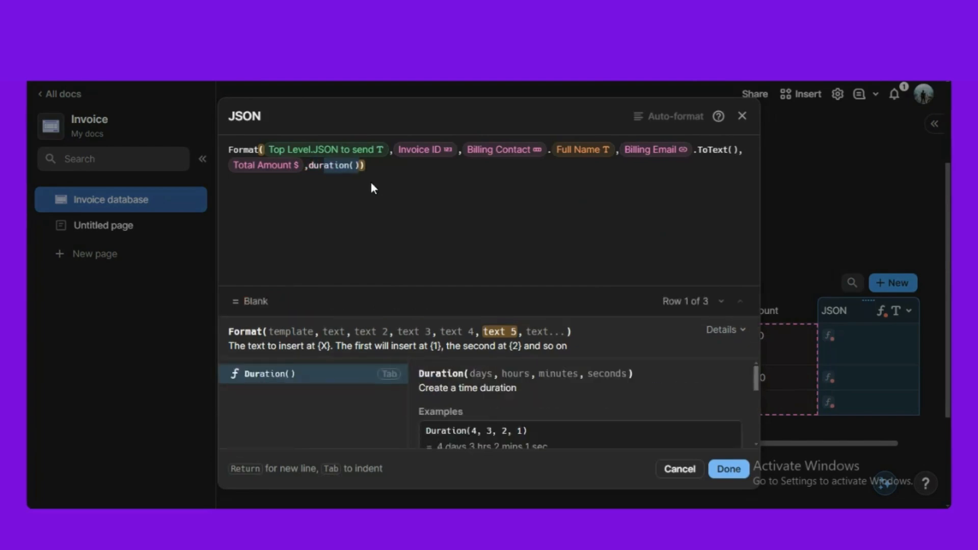
{"action": "key", "text": "BackSpace"}
{"action": "key", "text": "BackSpace"}
{"action": "key", "text": "BackSpace"}
{"action": "key", "text": "BackSpace"}
{"action": "key", "text": "BackSpace"}
{"action": "key", "text": "BackSpace"}
{"action": "key", "text": "BackSpace"}
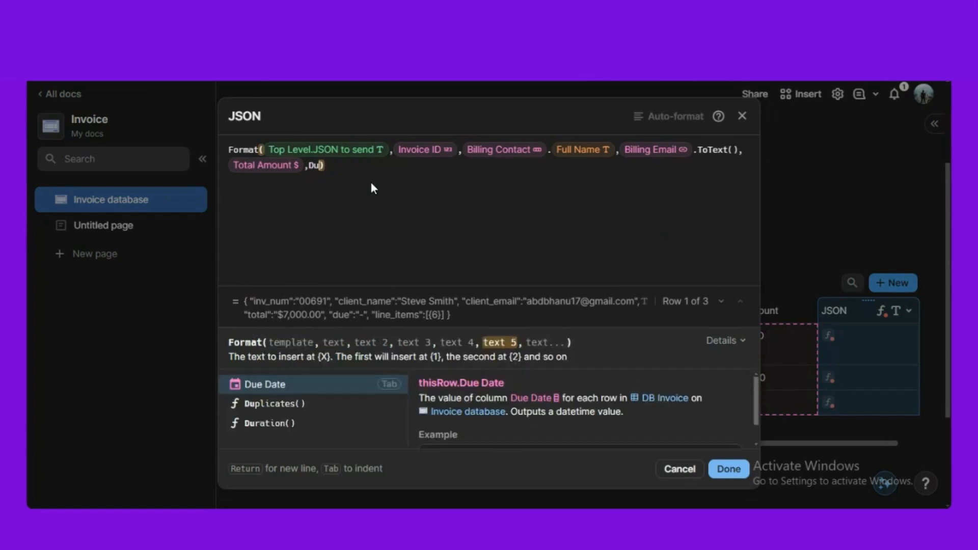
{"action": "key", "text": "Return"}
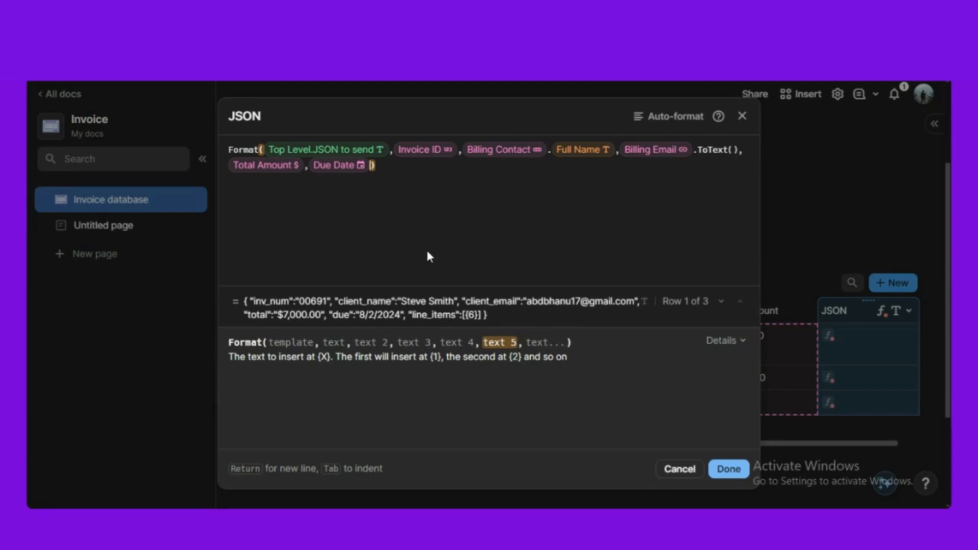
- Append Line Items.Join(",") as the last Format argument, preview Row 2, and save the formula
{"action": "type", "text": ",line Items"}
{"action": "key", "text": "Return"}
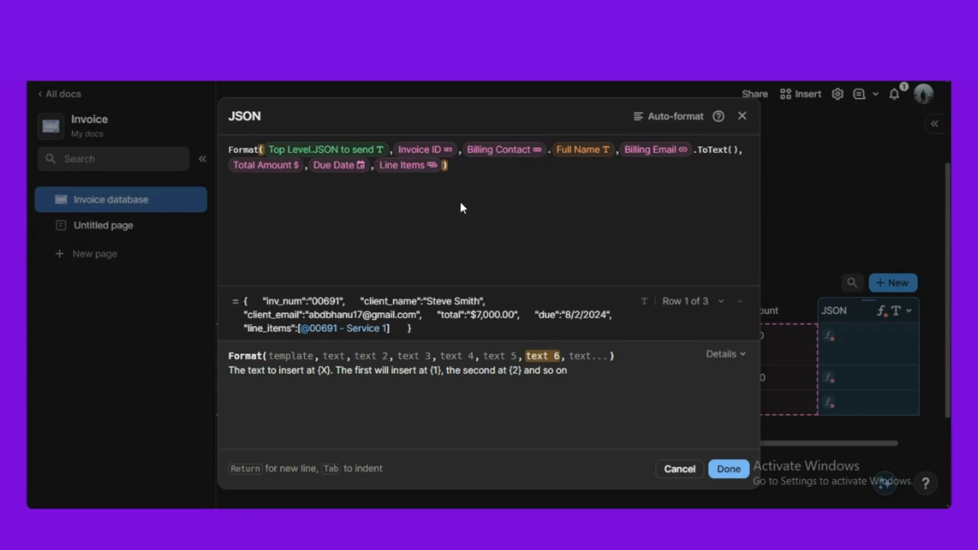
{"action": "type", "text": "."}
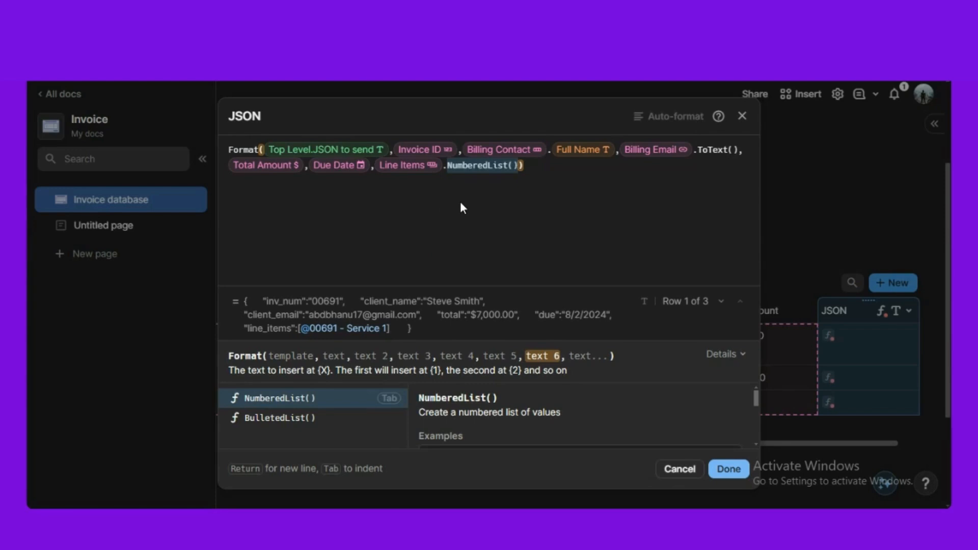
{"action": "type", "text": "join("}
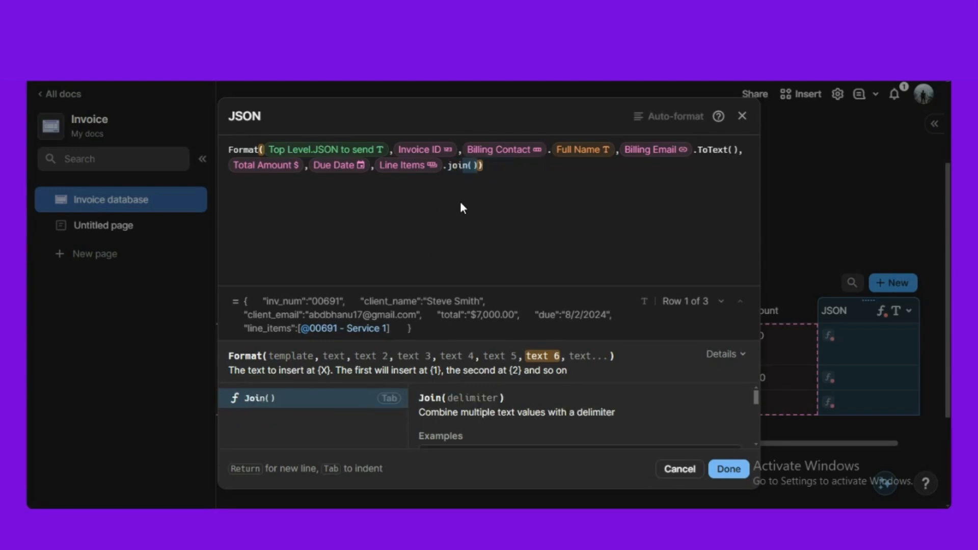
{"action": "key", "text": "Tab"}
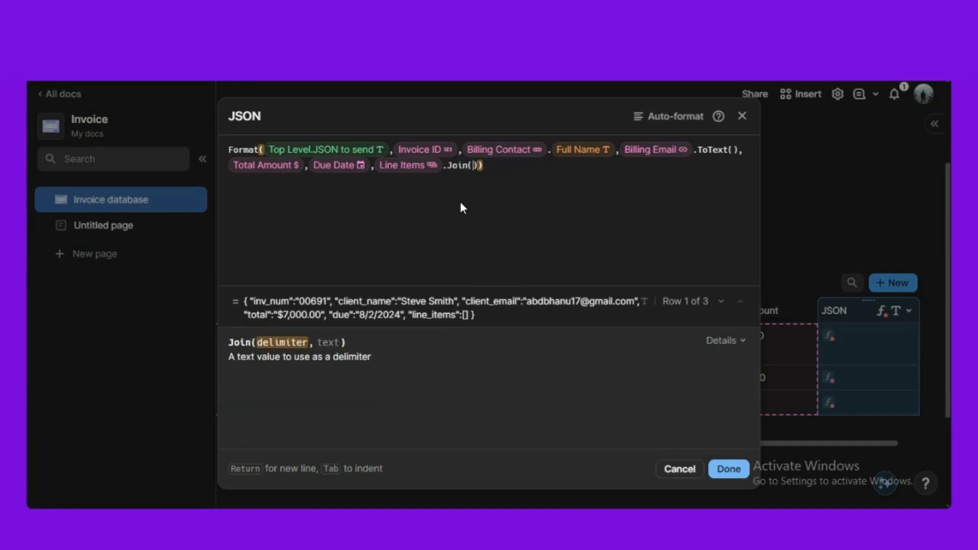
{"action": "type", "text": "\","}
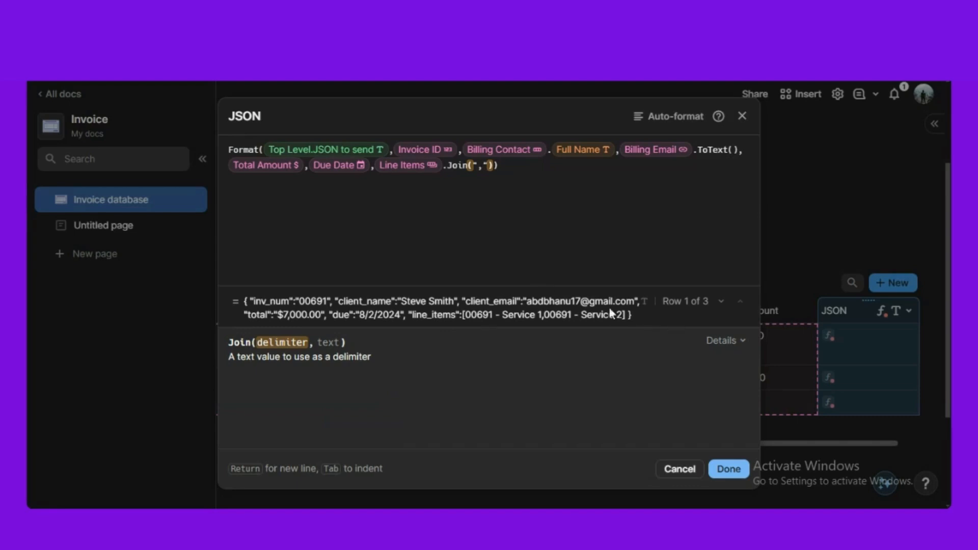
{"action": "left_click", "coordinate": [721, 301]}
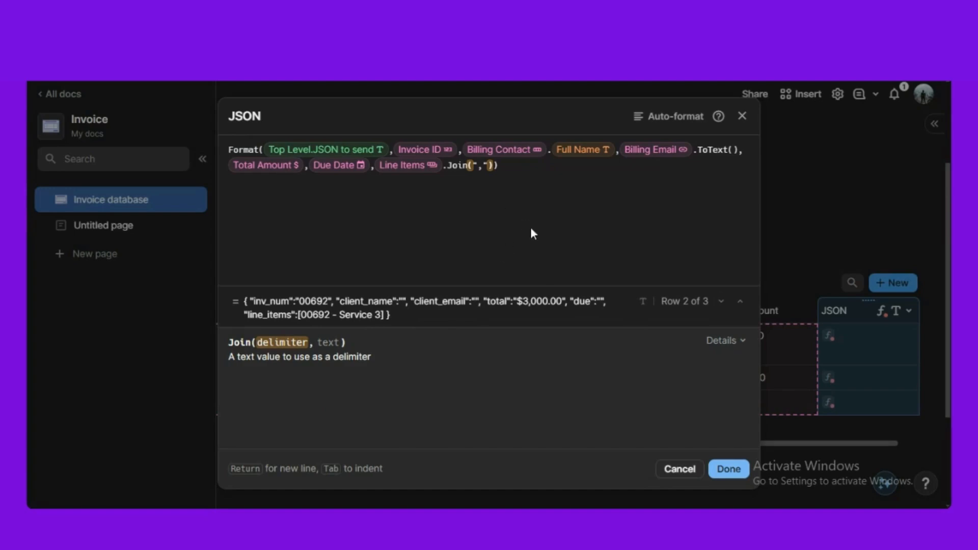
{"action": "left_click", "coordinate": [721, 470]}
- Collapse the DB Invoice table on the Invoice database page
{"action": "scroll", "coordinate": [856, 311], "scroll_direction": "down", "scroll_amount": 5}
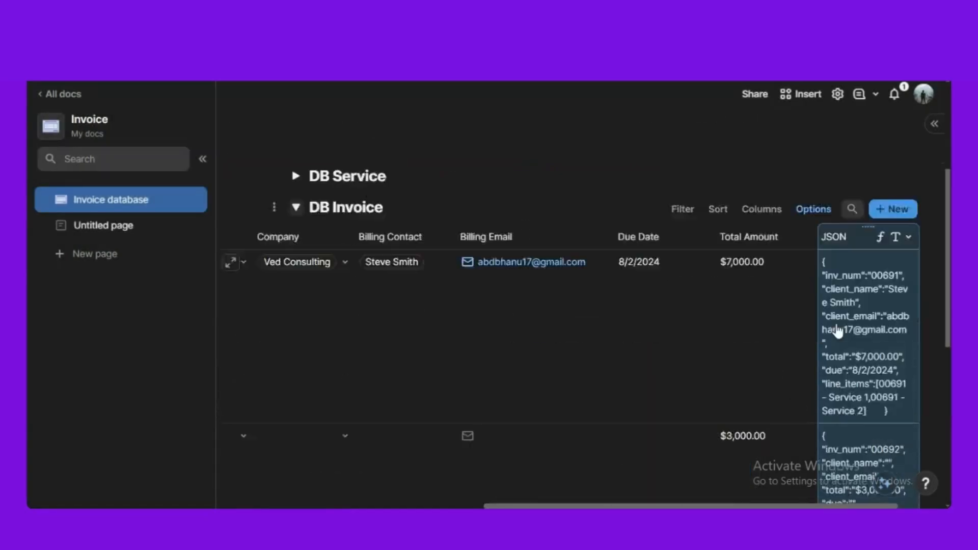
{"action": "scroll", "coordinate": [856, 311], "scroll_direction": "up", "scroll_amount": 2}
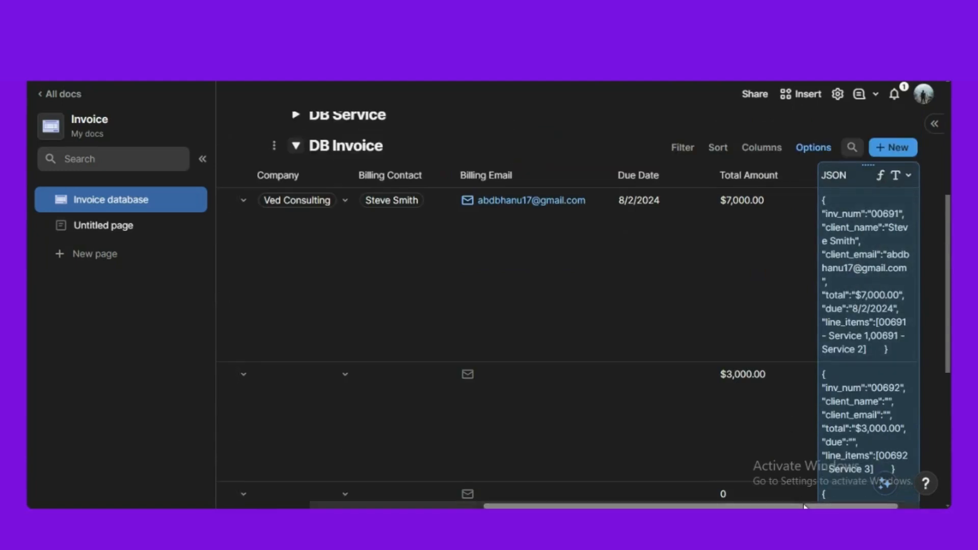
{"action": "left_click_drag", "start_coordinate": [812, 506], "coordinate": [831, 506]}
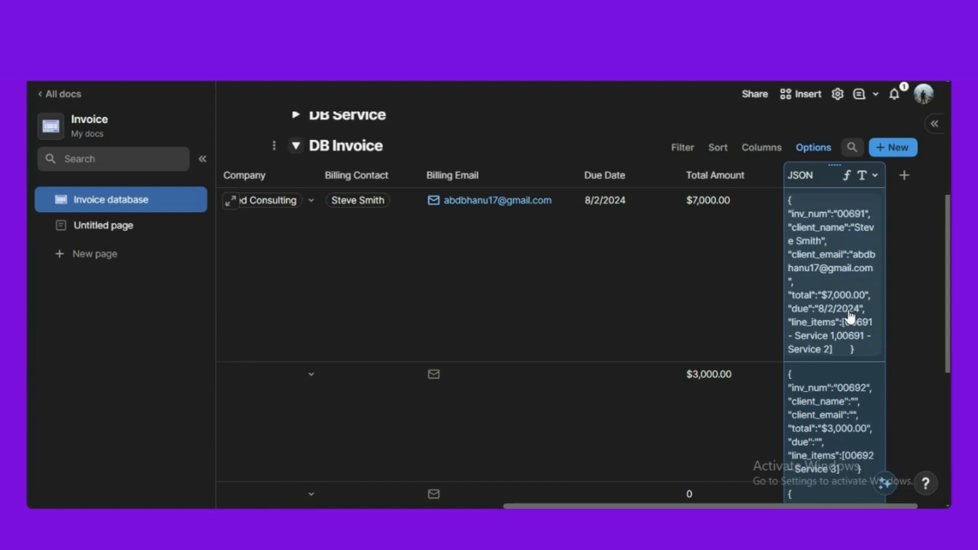
{"action": "left_click_drag", "start_coordinate": [841, 506], "coordinate": [845, 506]}
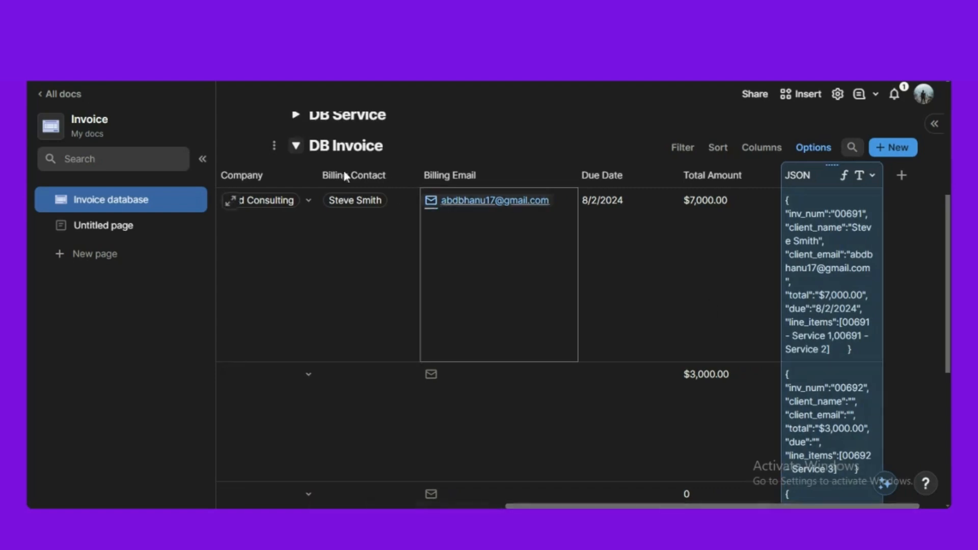
{"action": "left_click", "coordinate": [295, 146]}
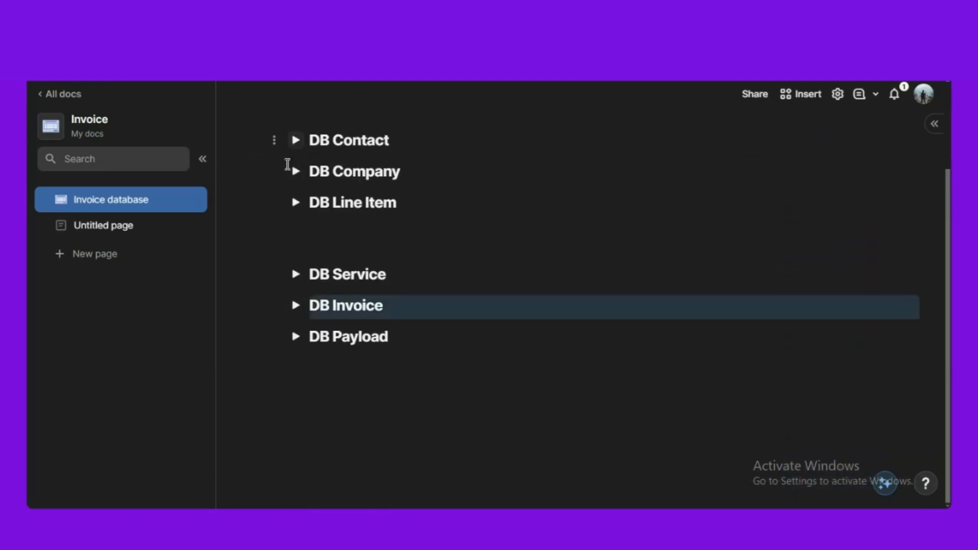
{"action": "left_click", "coordinate": [335, 247]}
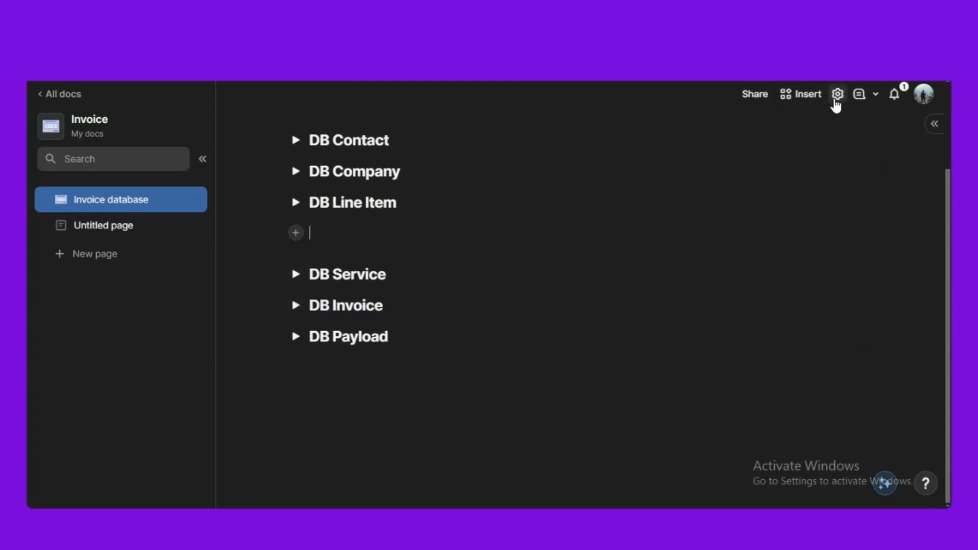
- Search the doc settings for 'documint' and review the installed Documint pack's details
{"action": "left_click", "coordinate": [837, 96]}
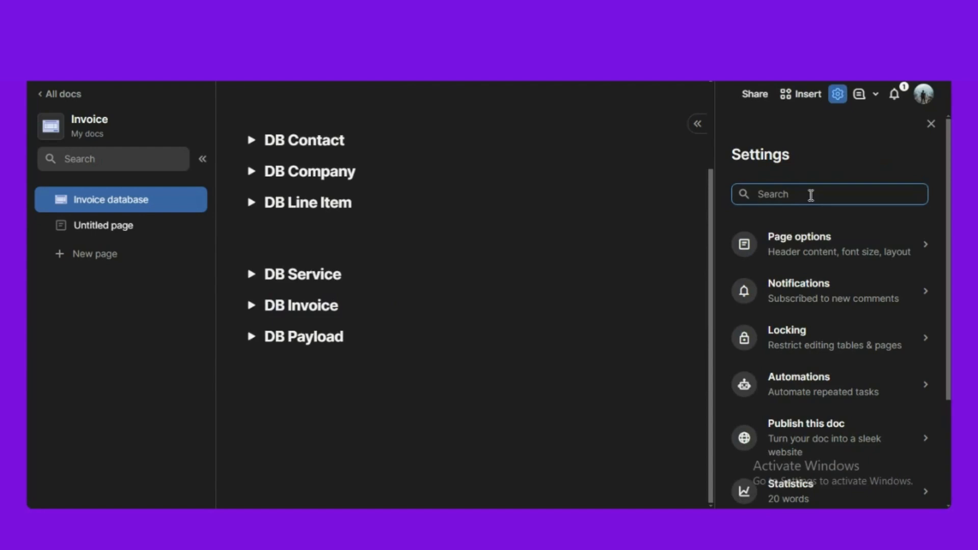
{"action": "type", "text": "documi"}
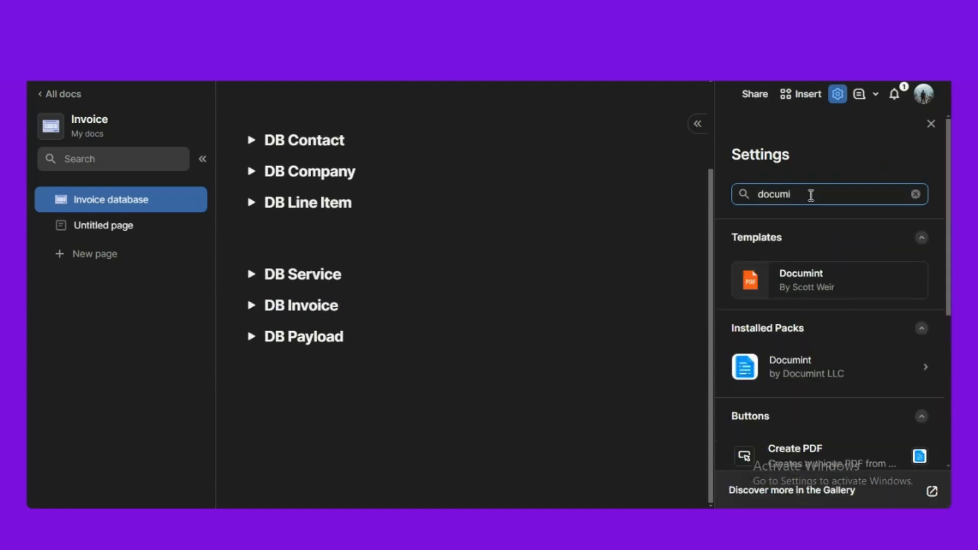
{"action": "left_click", "coordinate": [827, 369]}
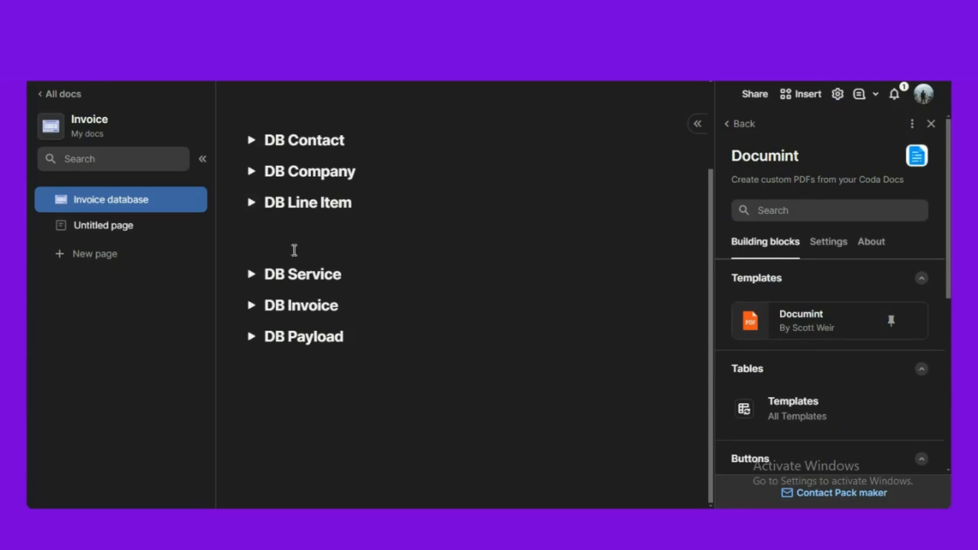
{"action": "left_click", "coordinate": [931, 124]}
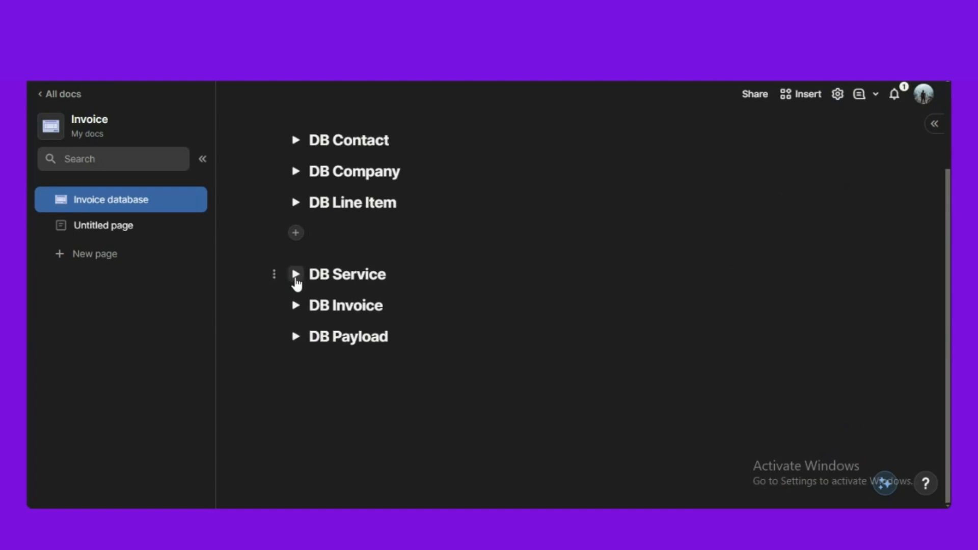
{"action": "left_click", "coordinate": [295, 278]}
- Expand the DB Invoice table and add a new Button column to it
{"action": "left_click", "coordinate": [295, 278]}
{"action": "left_click", "coordinate": [296, 305]}
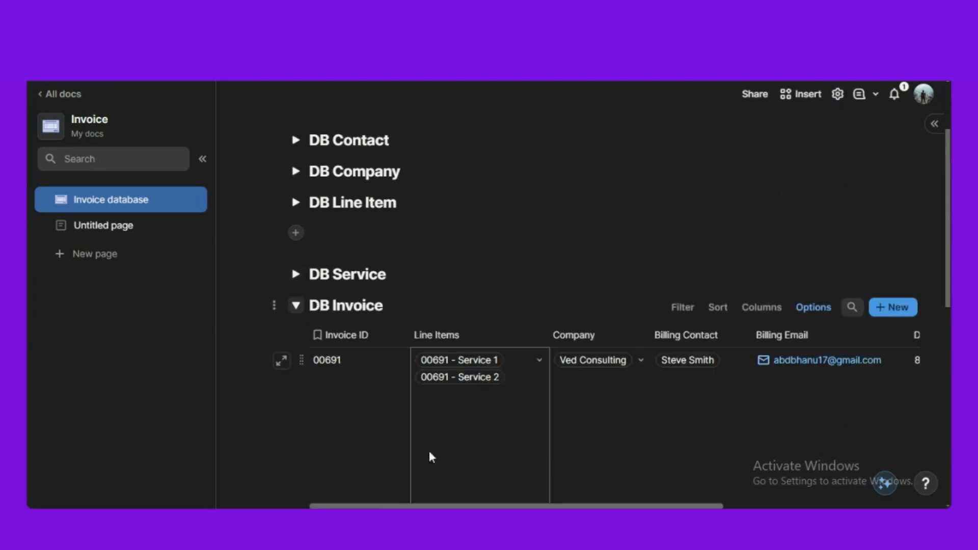
{"action": "left_click_drag", "start_coordinate": [473, 506], "coordinate": [669, 506]}
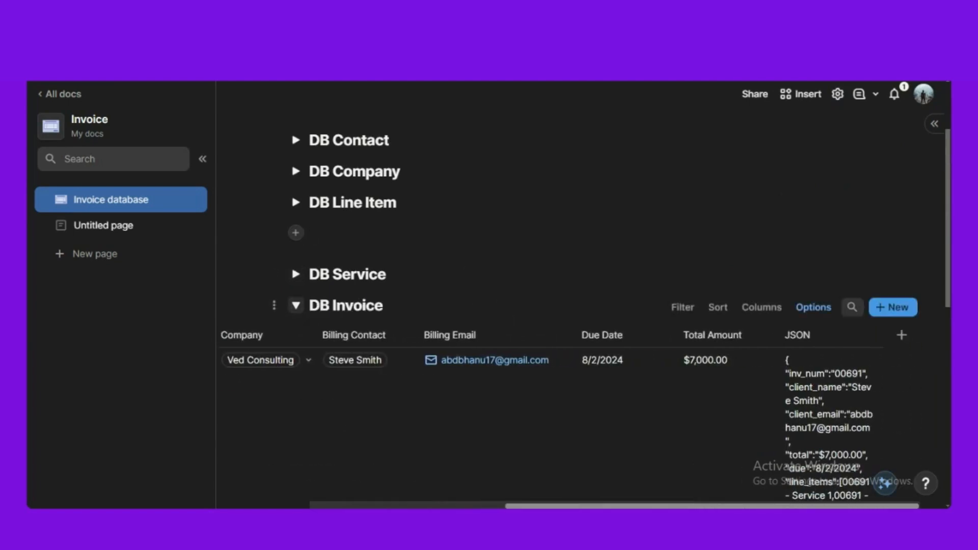
{"action": "left_click", "coordinate": [902, 335]}
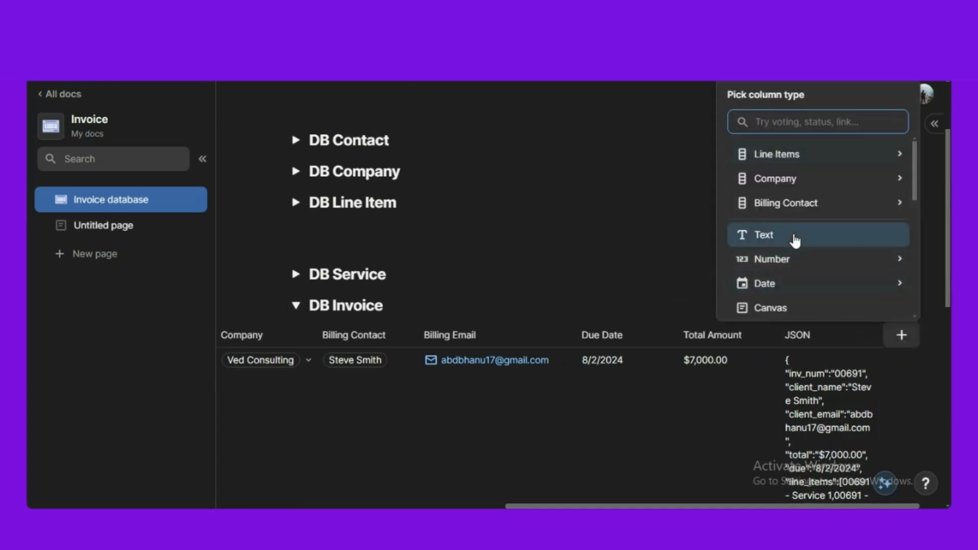
{"action": "type", "text": "but"}
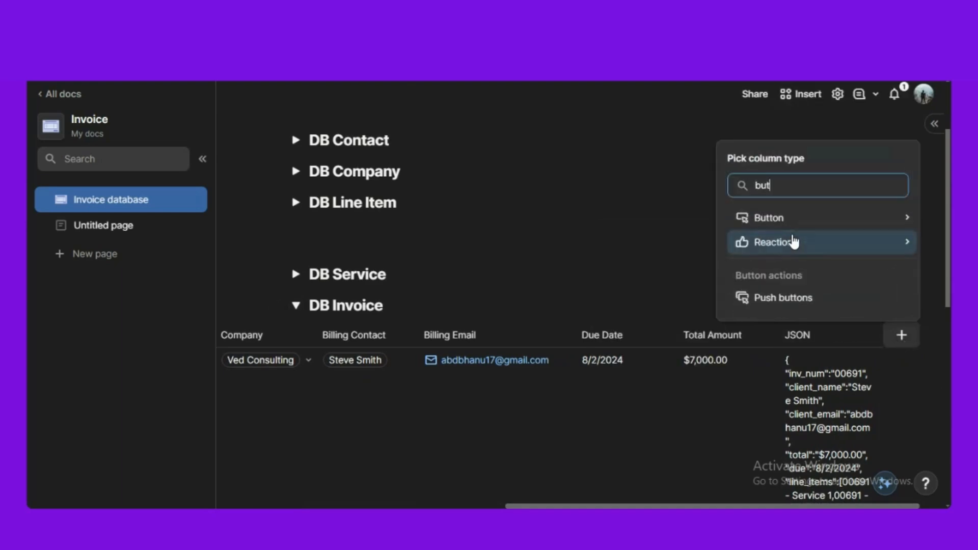
{"action": "mouse_move", "coordinate": [789, 166]}
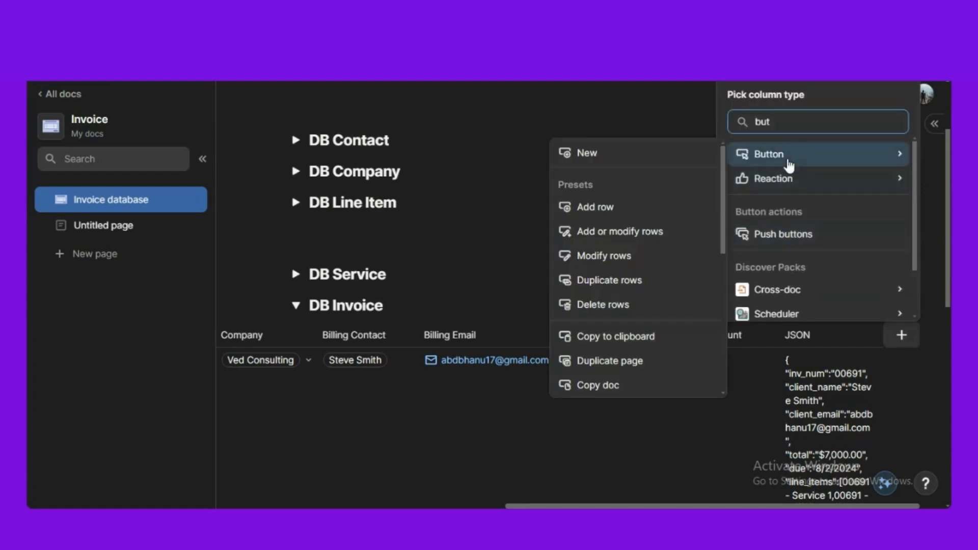
{"action": "left_click", "coordinate": [609, 157]}
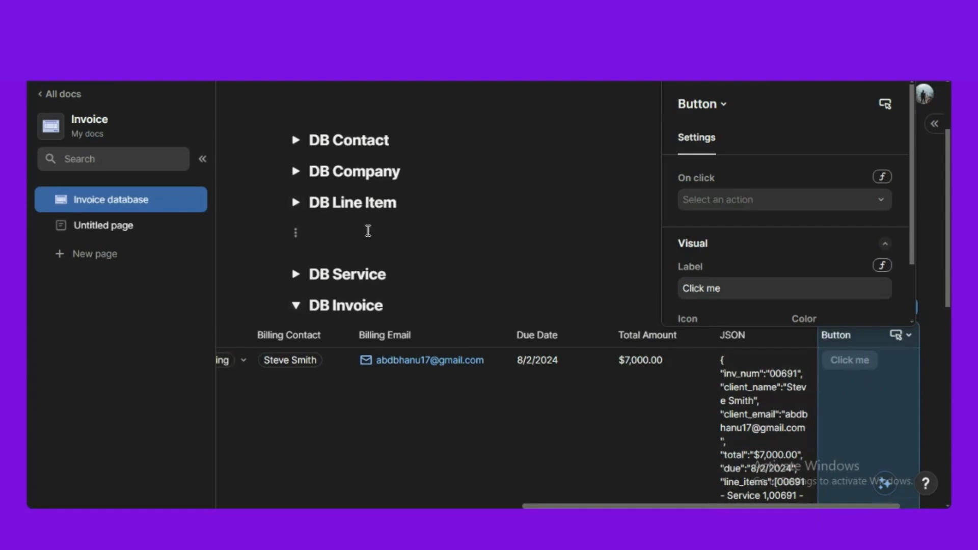
{"action": "left_click", "coordinate": [367, 230]}
{"action": "left_click_drag", "start_coordinate": [762, 507], "coordinate": [783, 507]}
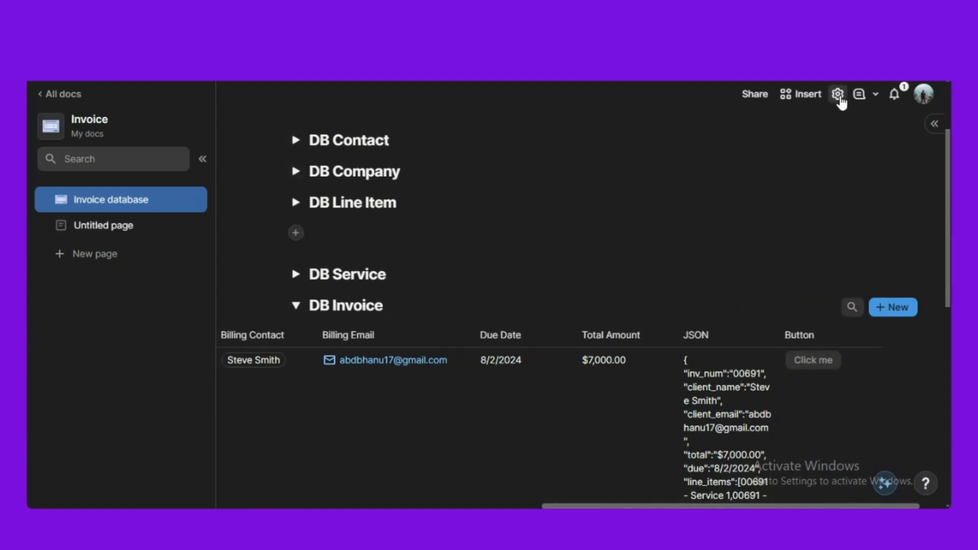
- Drag Documint's Create PDF button from the pack panel into the DB Invoice table
{"action": "left_click", "coordinate": [839, 96]}
{"action": "left_click", "coordinate": [805, 196]}
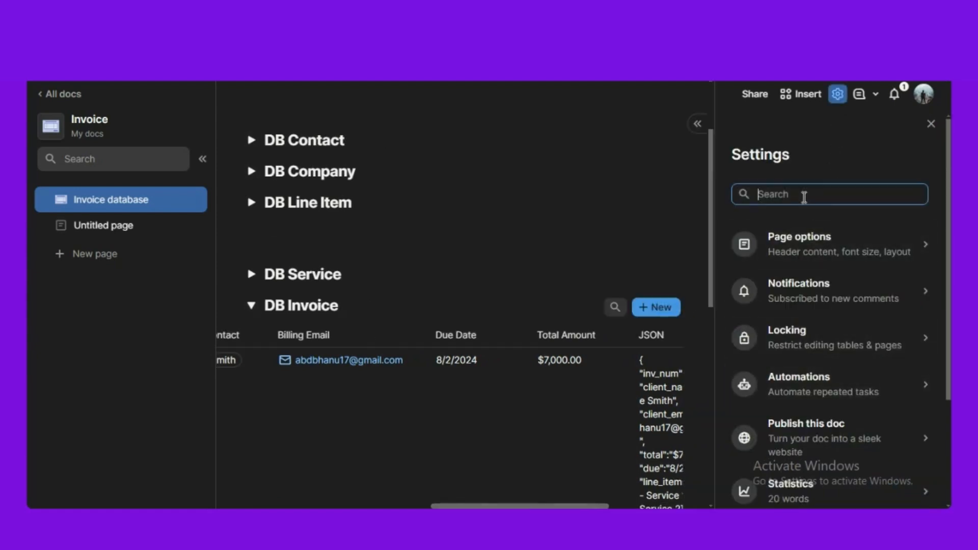
{"action": "type", "text": "docum"}
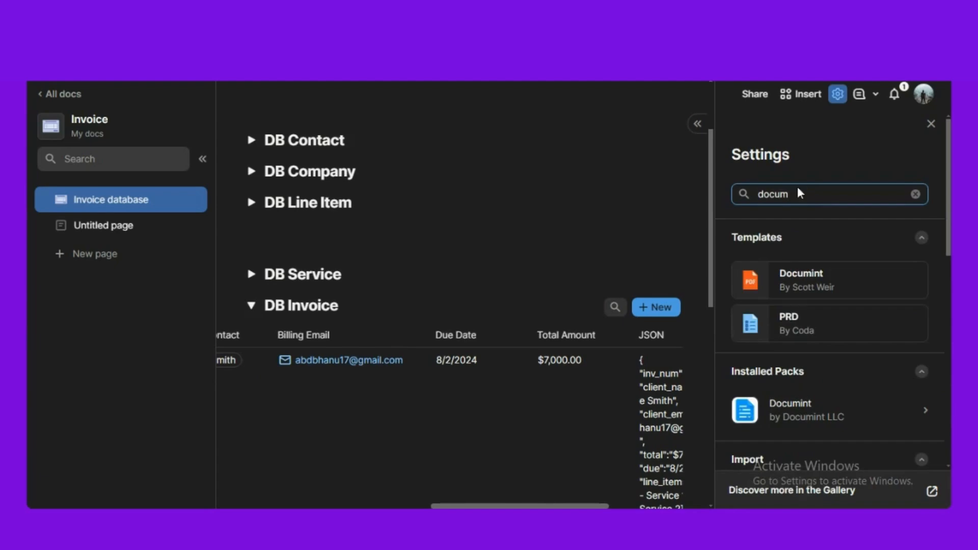
{"action": "scroll", "coordinate": [808, 403], "scroll_direction": "down", "scroll_amount": 3}
{"action": "scroll", "coordinate": [808, 404], "scroll_direction": "down", "scroll_amount": 2}
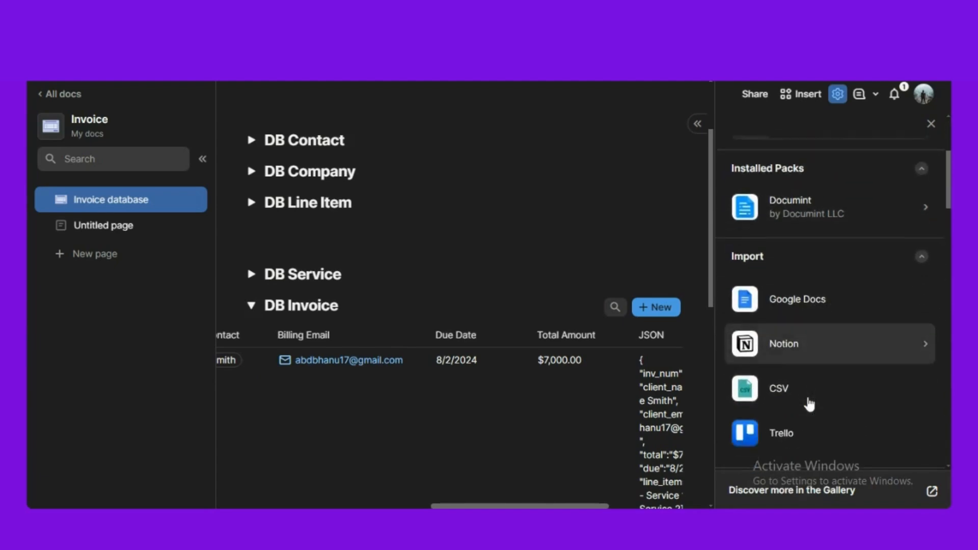
{"action": "scroll", "coordinate": [808, 388], "scroll_direction": "up", "scroll_amount": 3}
{"action": "left_click", "coordinate": [836, 351]}
{"action": "scroll", "coordinate": [840, 346], "scroll_direction": "down", "scroll_amount": 1}
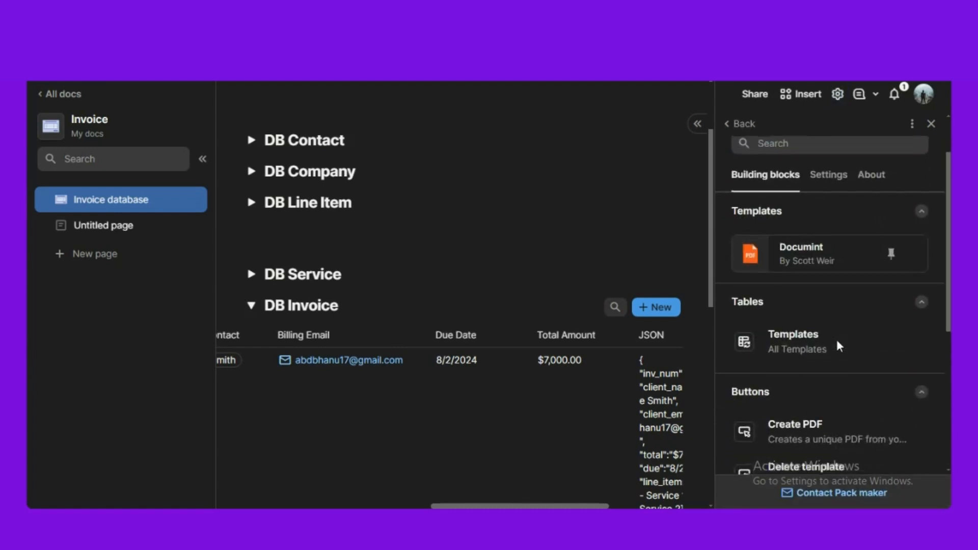
{"action": "scroll", "coordinate": [835, 338], "scroll_direction": "down", "scroll_amount": 1}
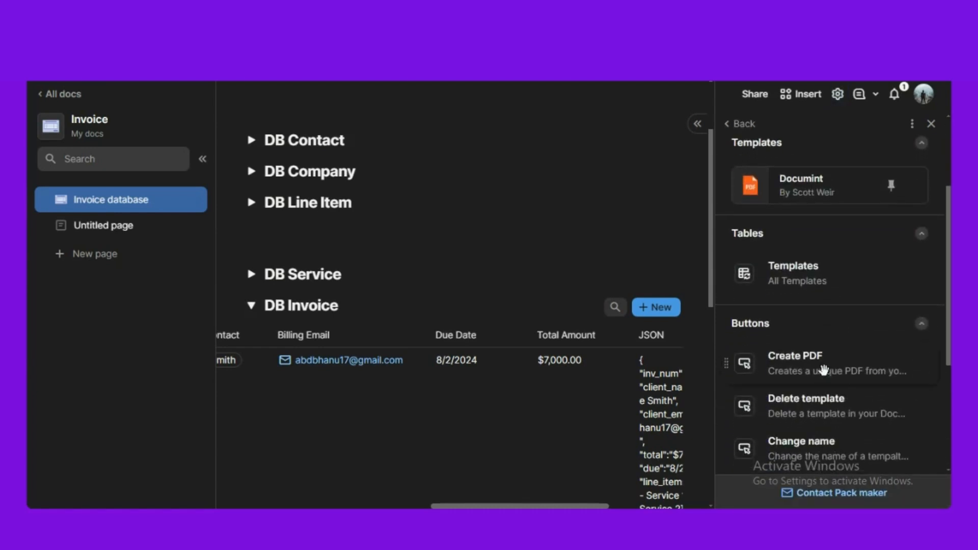
{"action": "left_click_drag", "start_coordinate": [569, 506], "coordinate": [635, 506]}
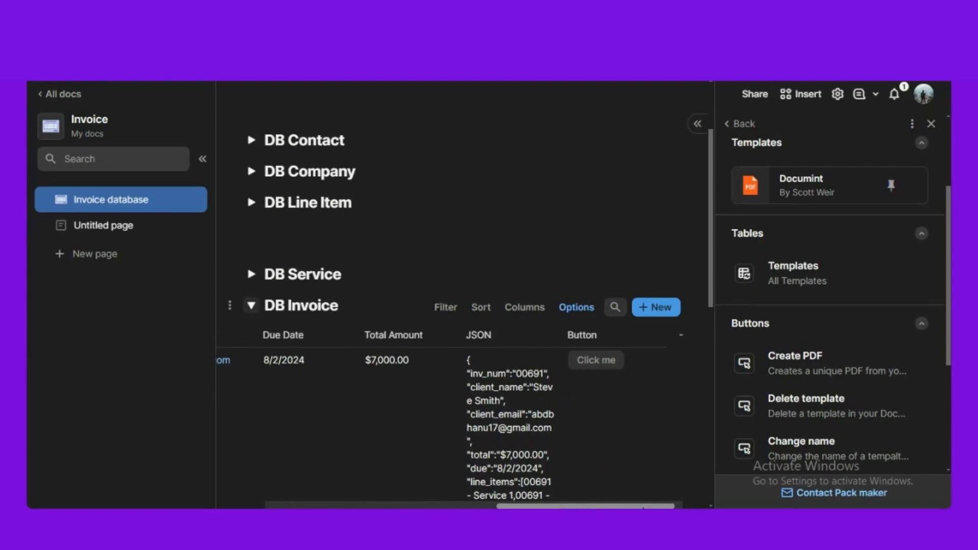
{"action": "left_click_drag", "start_coordinate": [862, 360], "coordinate": [601, 362]}
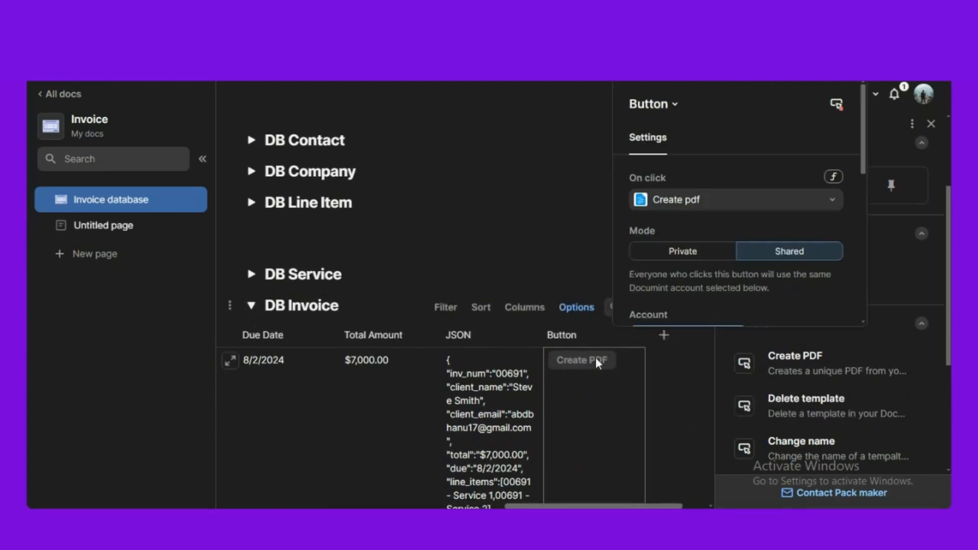
{"action": "left_click", "coordinate": [931, 124]}
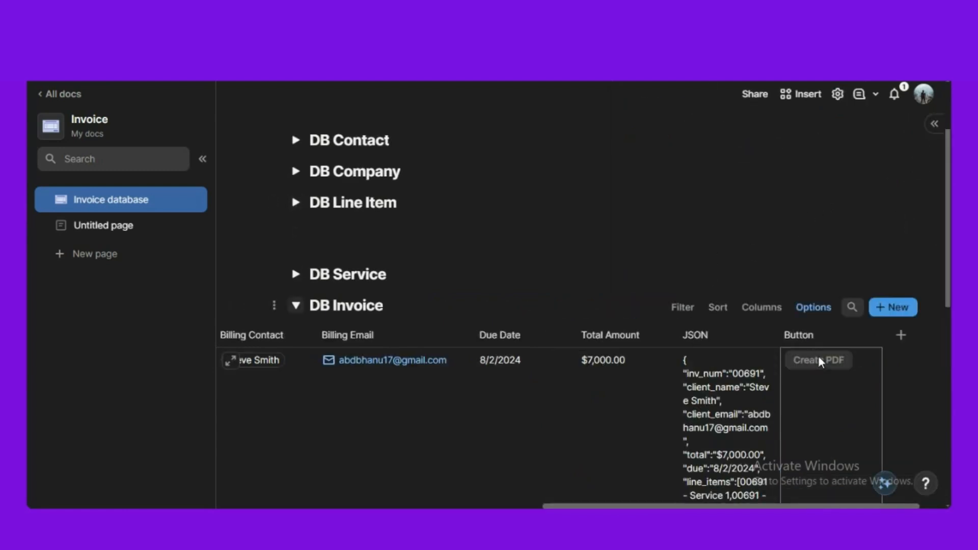
{"action": "left_click", "coordinate": [819, 360]}
- Set the button's on-click action to Documint's Looping pdf in Private mode
{"action": "left_click", "coordinate": [738, 202]}
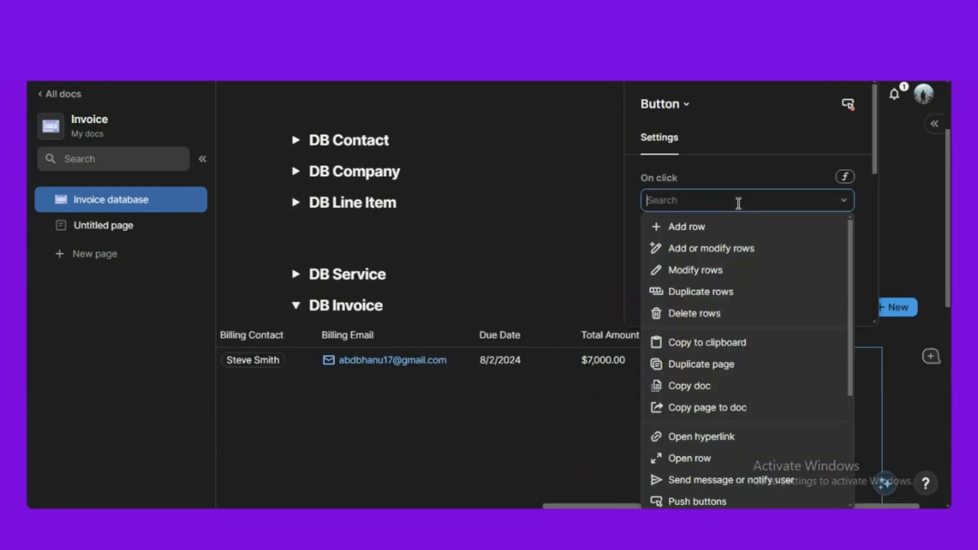
{"action": "scroll", "coordinate": [713, 364], "scroll_direction": "down", "scroll_amount": 3}
{"action": "mouse_move", "coordinate": [710, 497]}
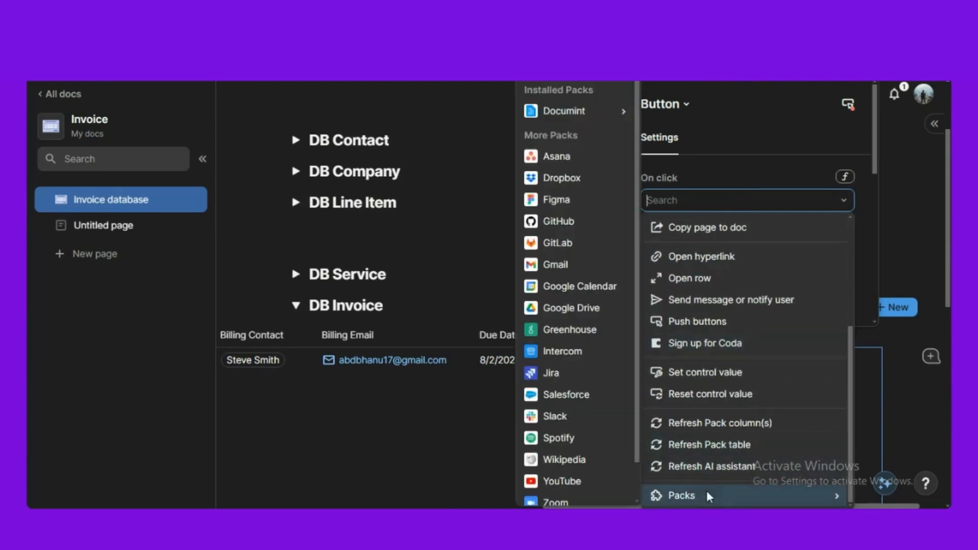
{"action": "mouse_move", "coordinate": [615, 118]}
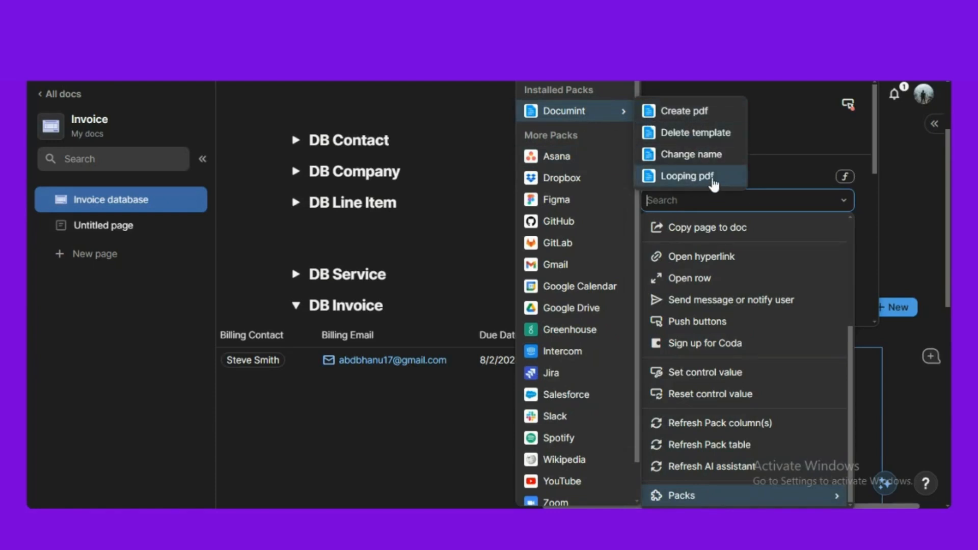
{"action": "left_click", "coordinate": [713, 179]}
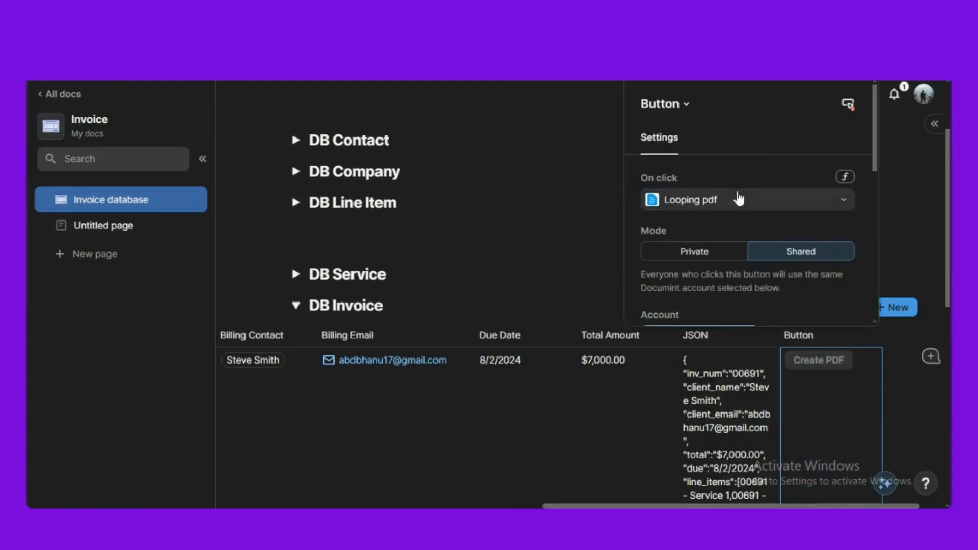
{"action": "left_click", "coordinate": [682, 252]}
{"action": "scroll", "coordinate": [682, 252], "scroll_direction": "down", "scroll_amount": 3}
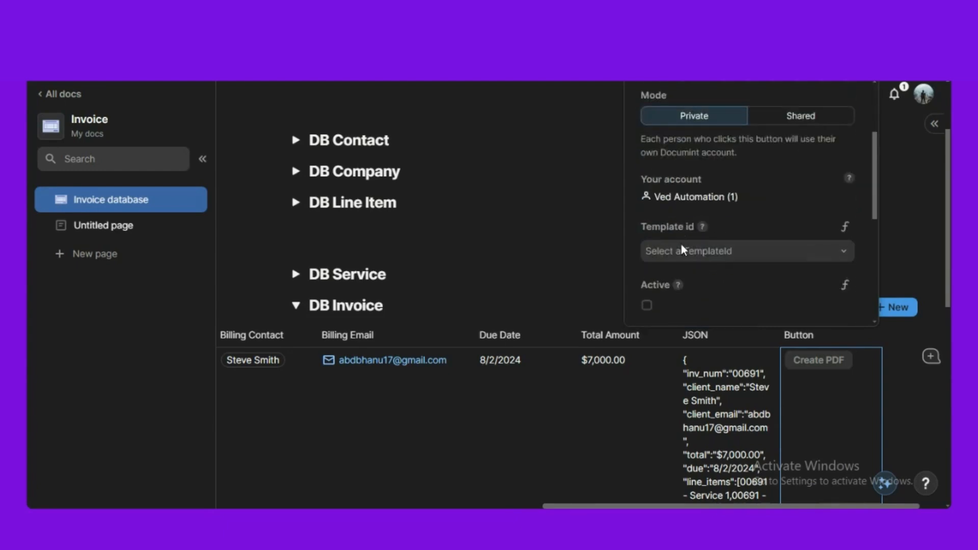
{"action": "scroll", "coordinate": [720, 204], "scroll_direction": "down", "scroll_amount": 2}
- Choose the Invoice template, tick Active, and set the custom payload to =JSON
{"action": "left_click", "coordinate": [729, 184]}
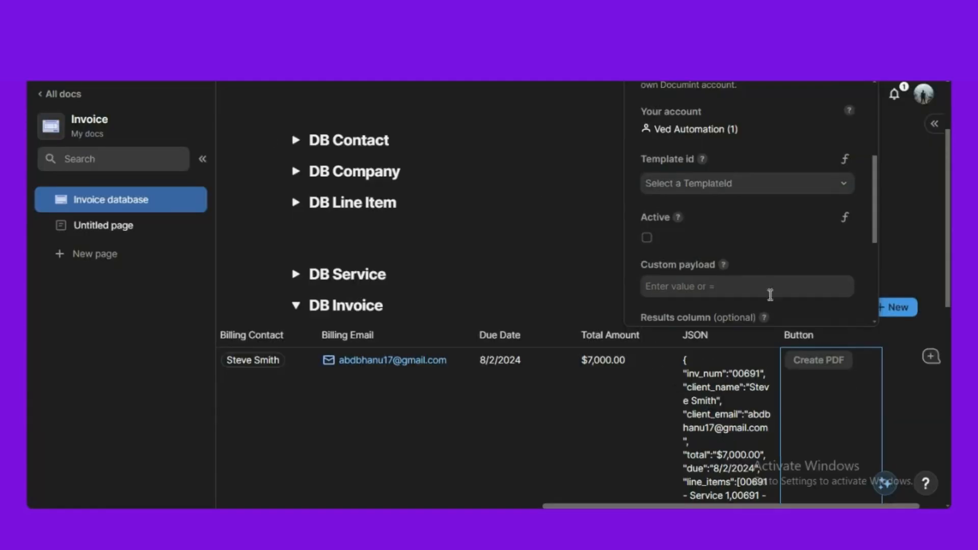
{"action": "left_click", "coordinate": [737, 184]}
{"action": "left_click", "coordinate": [722, 213]}
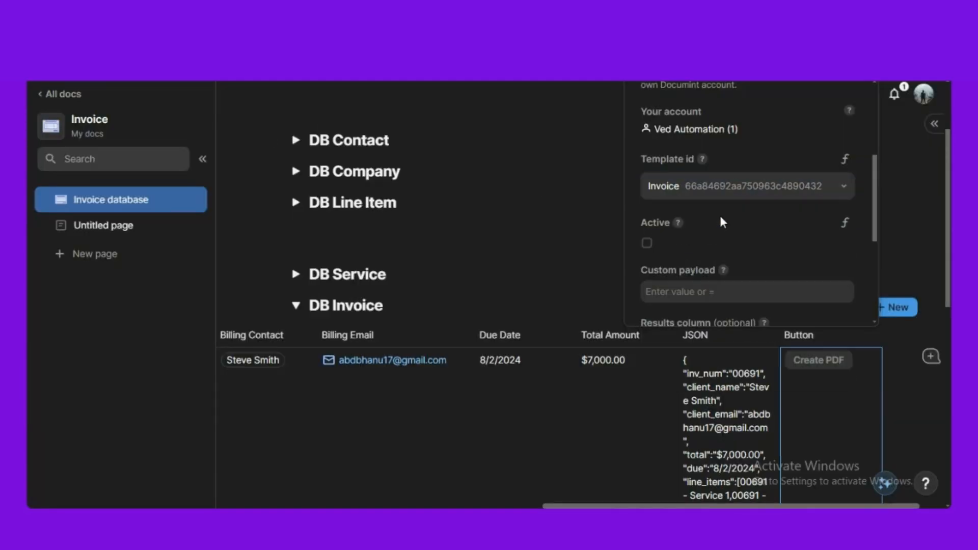
{"action": "left_click", "coordinate": [647, 242]}
{"action": "scroll", "coordinate": [716, 234], "scroll_direction": "down", "scroll_amount": 3}
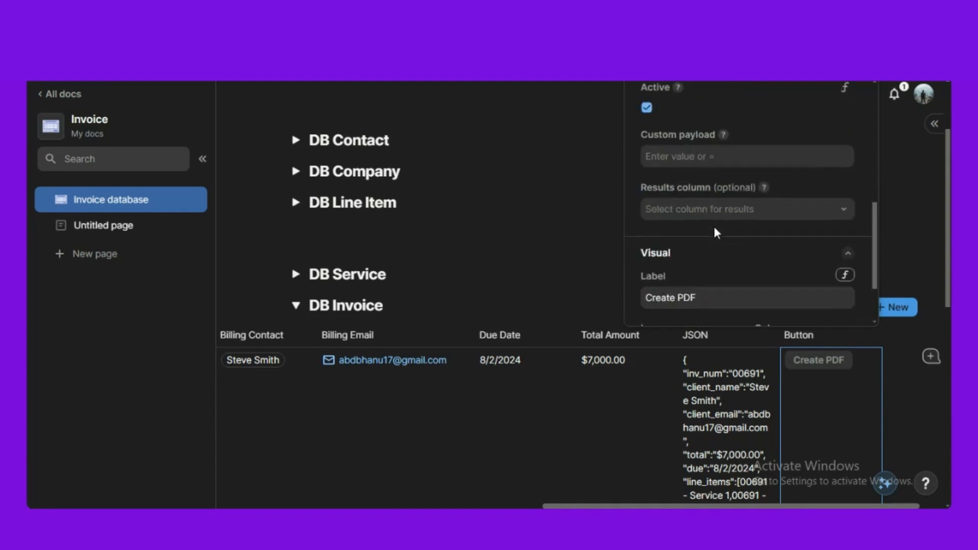
{"action": "left_click", "coordinate": [731, 157]}
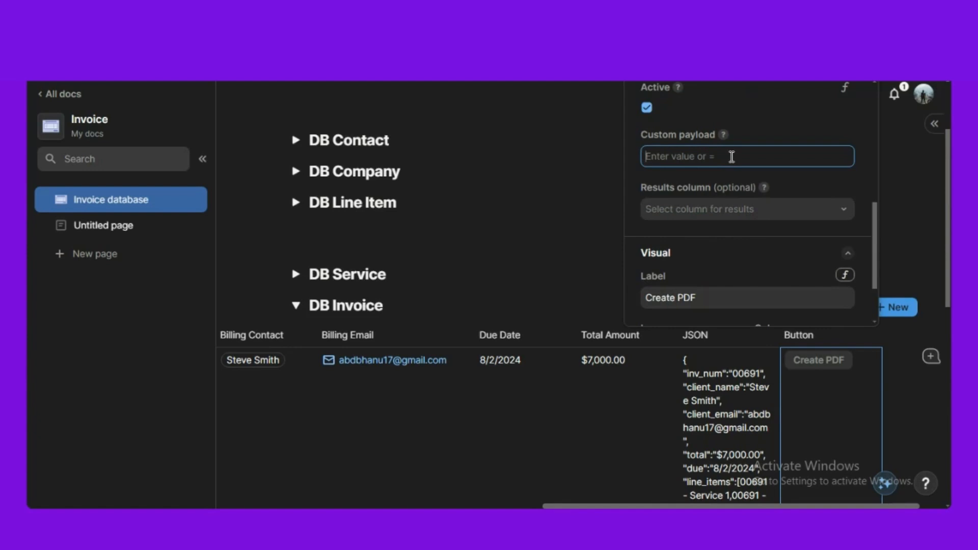
{"action": "type", "text": "=json"}
{"action": "key", "text": "Return"}
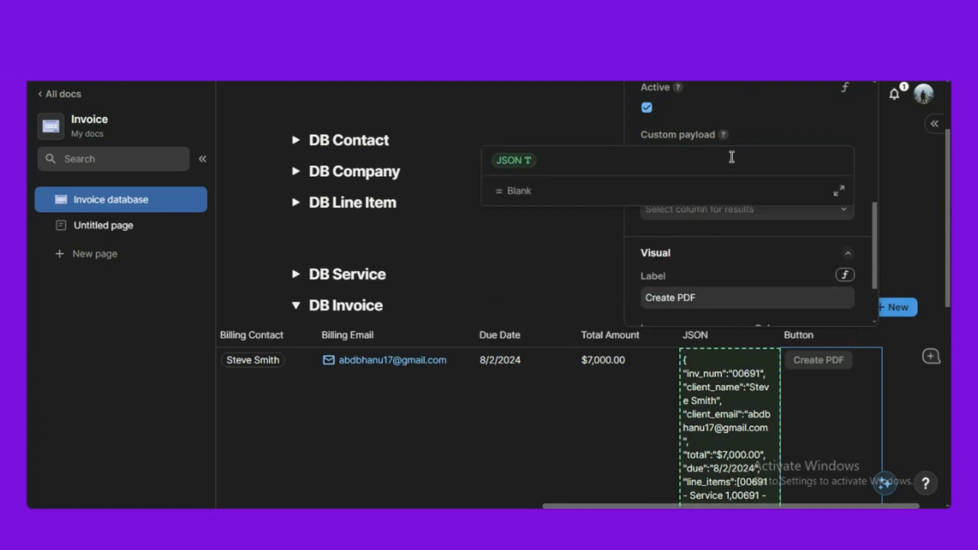
- Confirm the payload and send results to a new column named Invoice PDF
{"action": "left_click", "coordinate": [729, 237]}
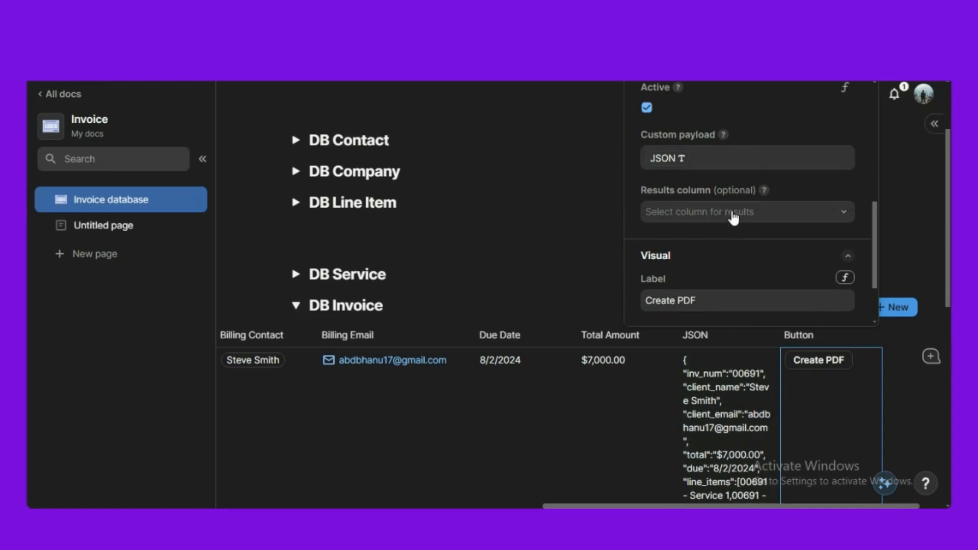
{"action": "left_click", "coordinate": [733, 217]}
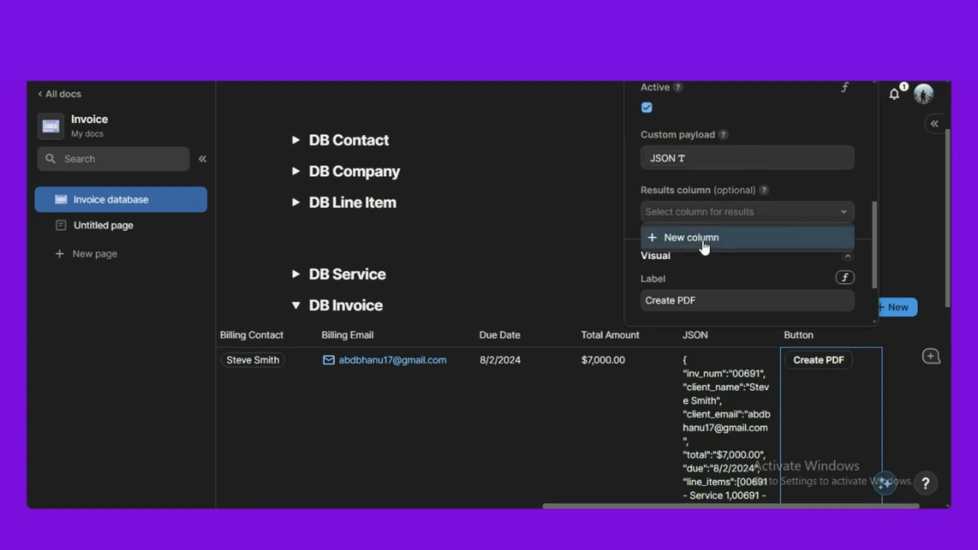
{"action": "left_click", "coordinate": [705, 240]}
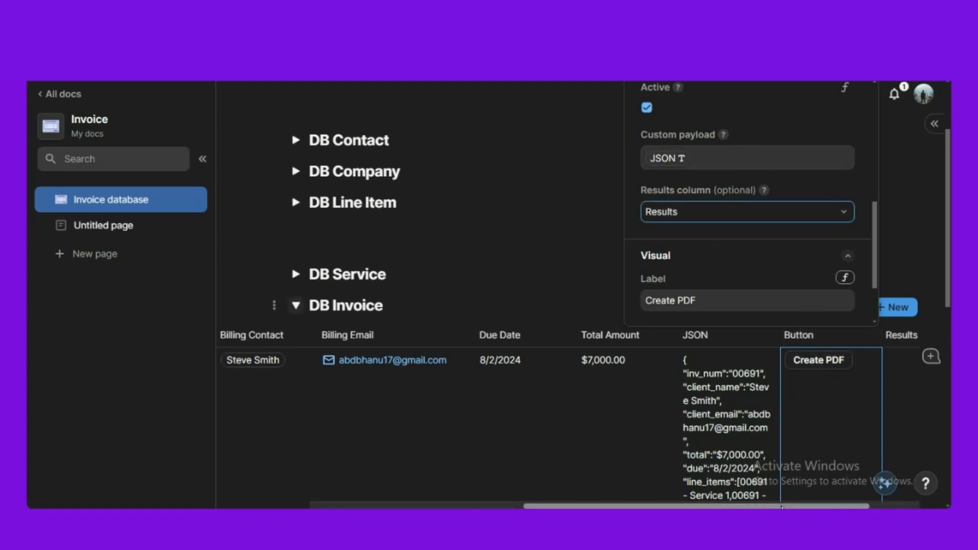
{"action": "left_click_drag", "start_coordinate": [802, 505], "coordinate": [852, 506]}
{"action": "left_click", "coordinate": [814, 341]}
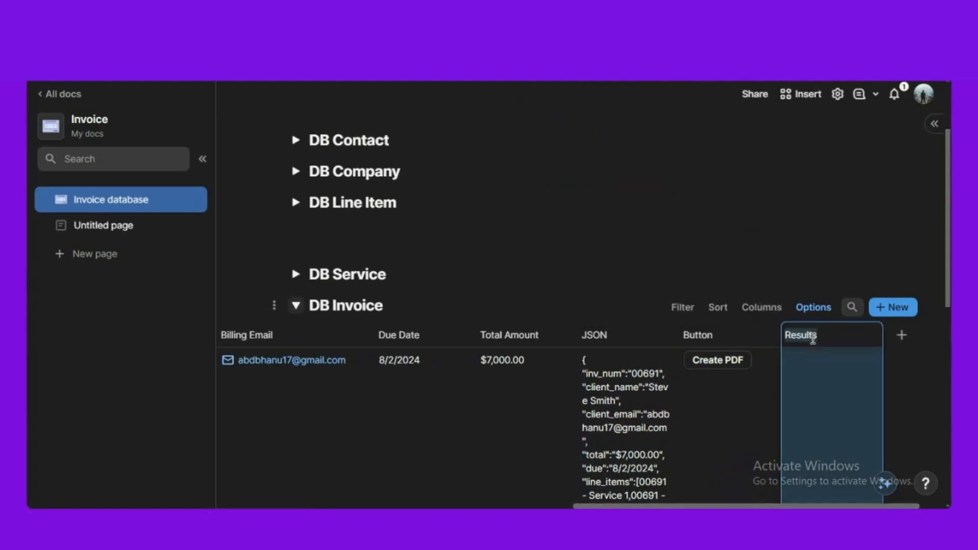
{"action": "type", "text": "Invoice PDF"}
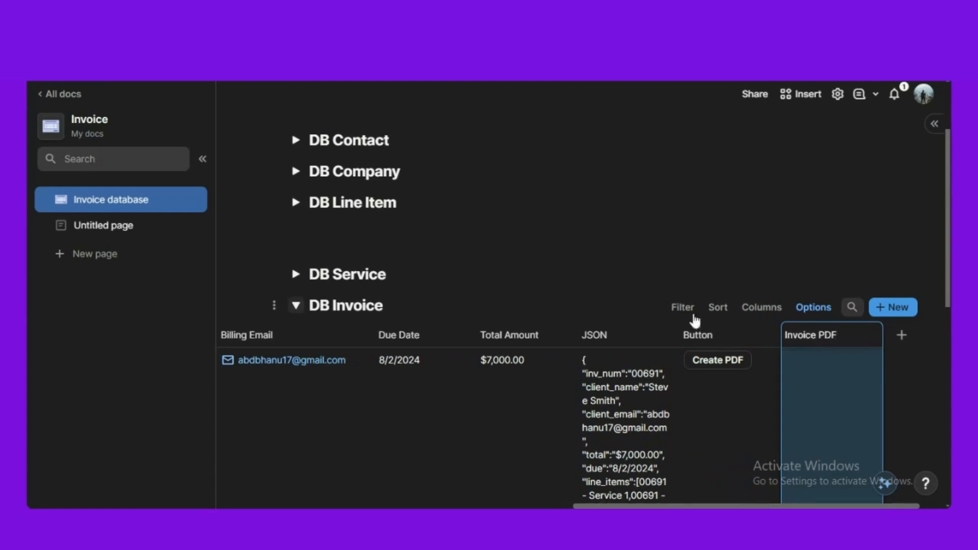
{"action": "left_click", "coordinate": [475, 253]}
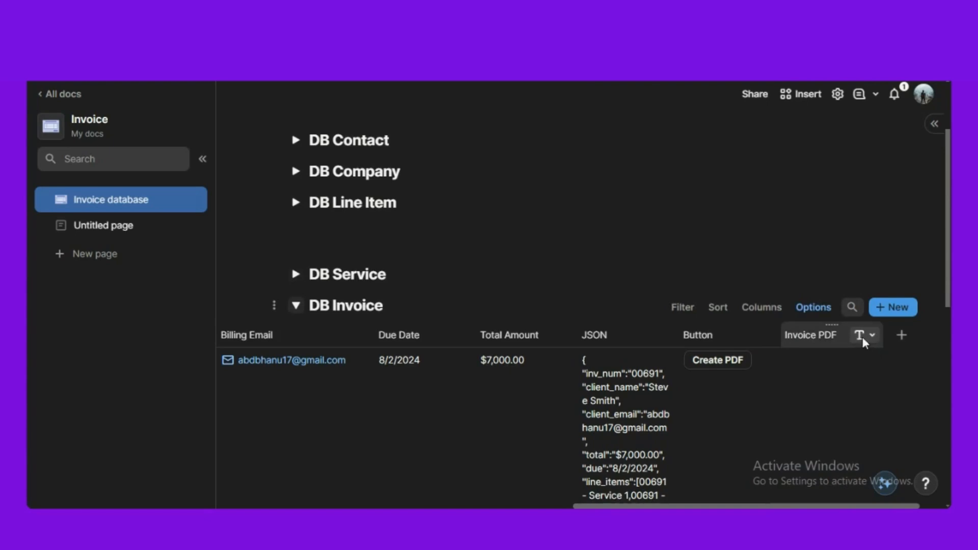
- Change the Invoice PDF column type to File
{"action": "left_click", "coordinate": [870, 341]}
{"action": "mouse_move", "coordinate": [772, 138]}
{"action": "mouse_move", "coordinate": [776, 115]}
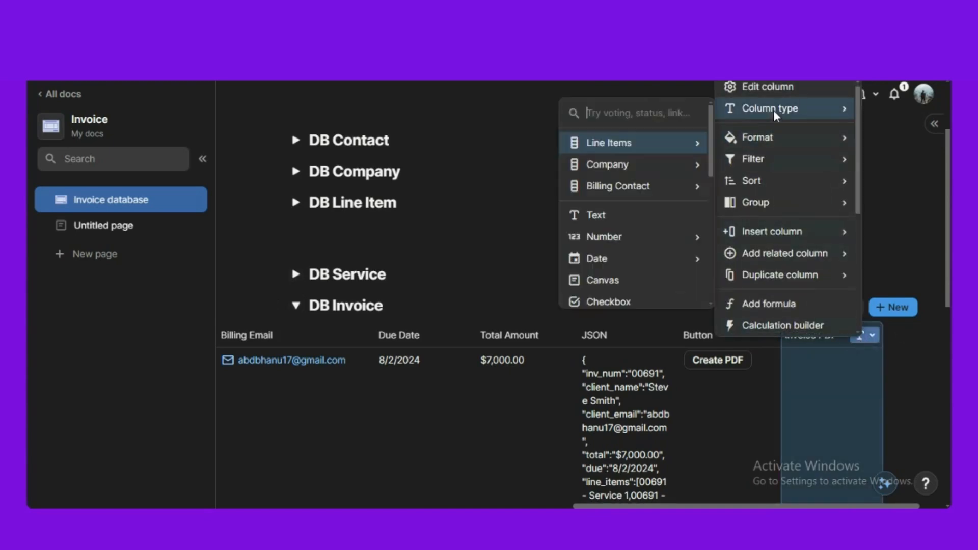
{"action": "type", "text": "file"}
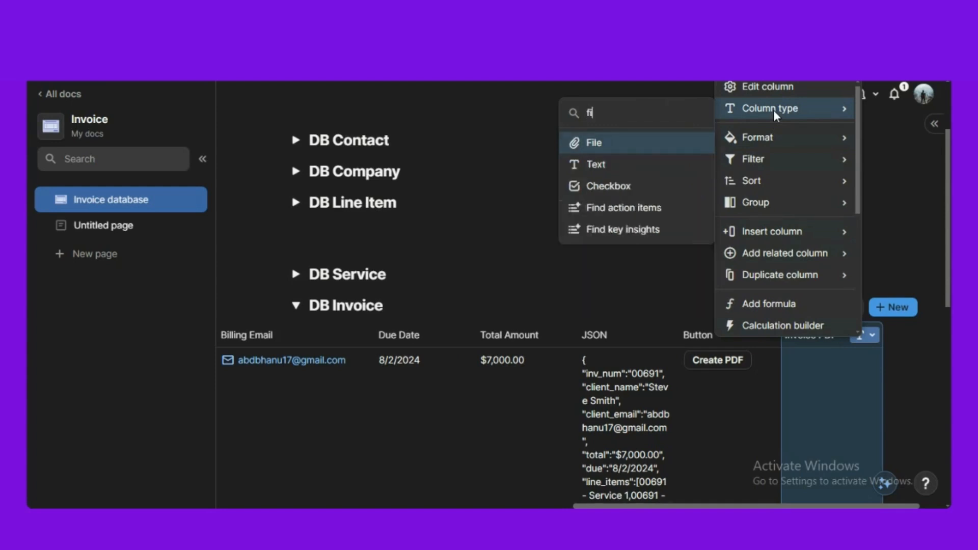
{"action": "left_click", "coordinate": [605, 144]}
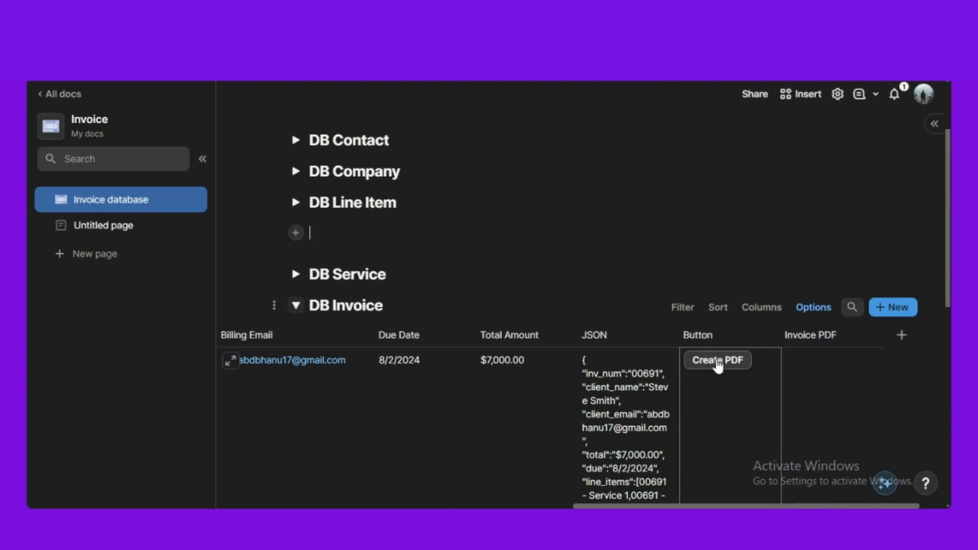
{"action": "left_click", "coordinate": [719, 361]}
- Relabel the button 'Invoice' with an invoice icon and a grey colour
{"action": "scroll", "coordinate": [611, 261], "scroll_direction": "down", "scroll_amount": 1}
{"action": "scroll", "coordinate": [611, 261], "scroll_direction": "down", "scroll_amount": 8}
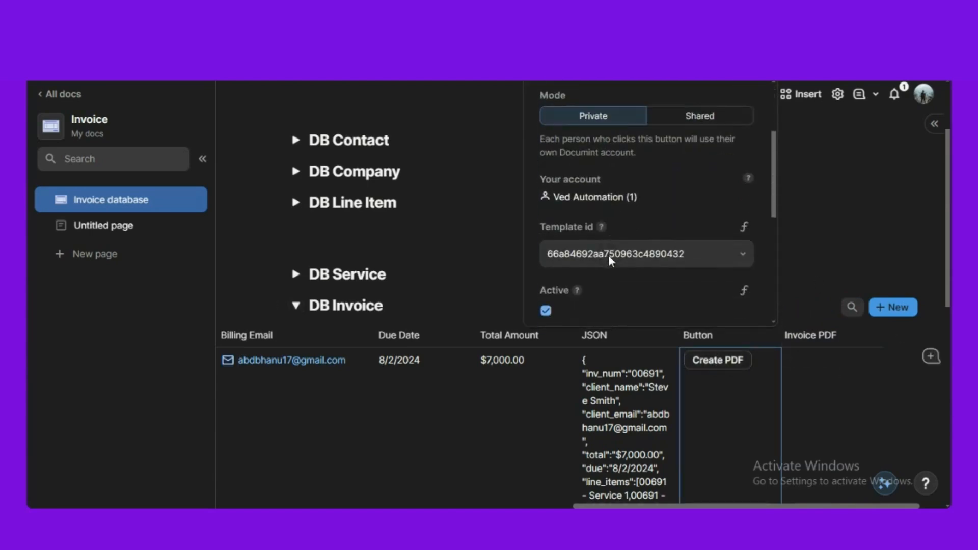
{"action": "left_click_drag", "start_coordinate": [603, 239], "coordinate": [554, 235]}
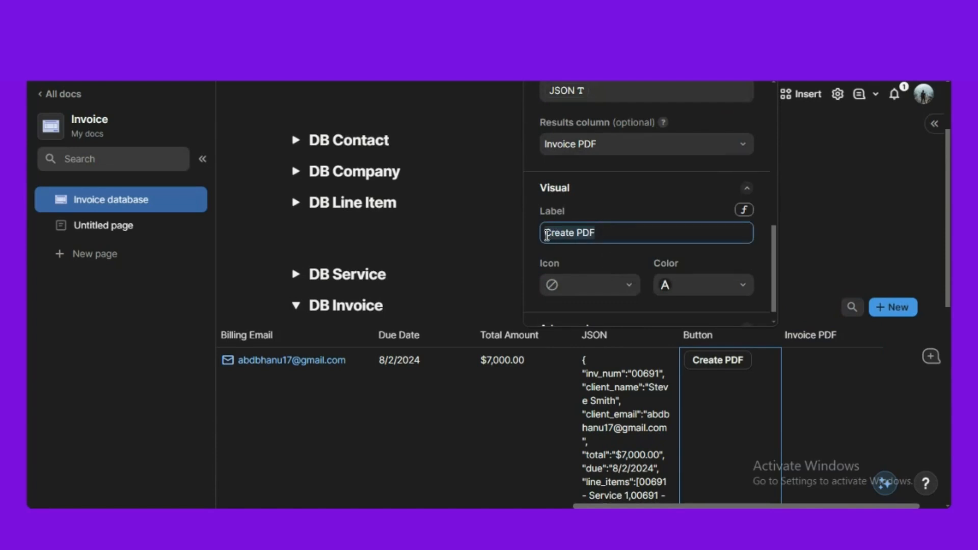
{"action": "type", "text": "Invoice"}
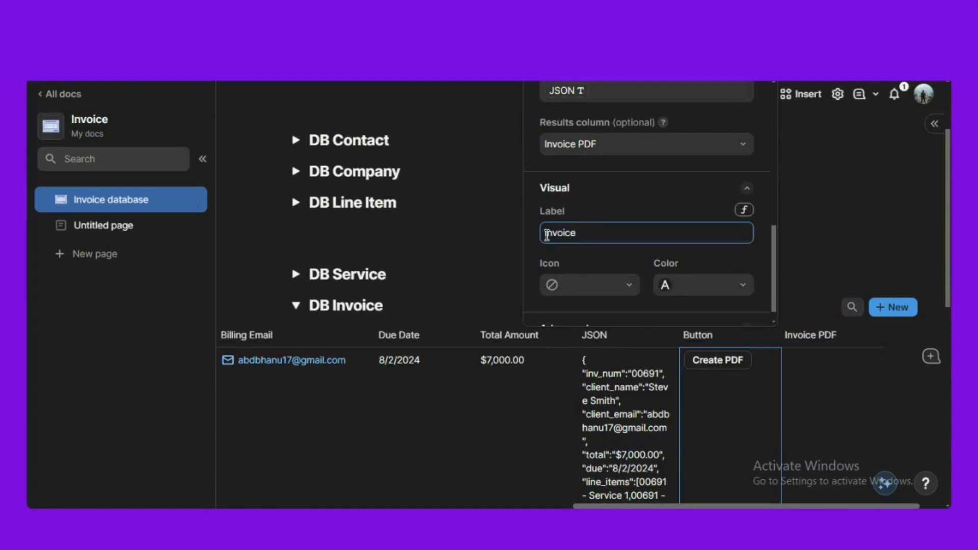
{"action": "left_click", "coordinate": [612, 285]}
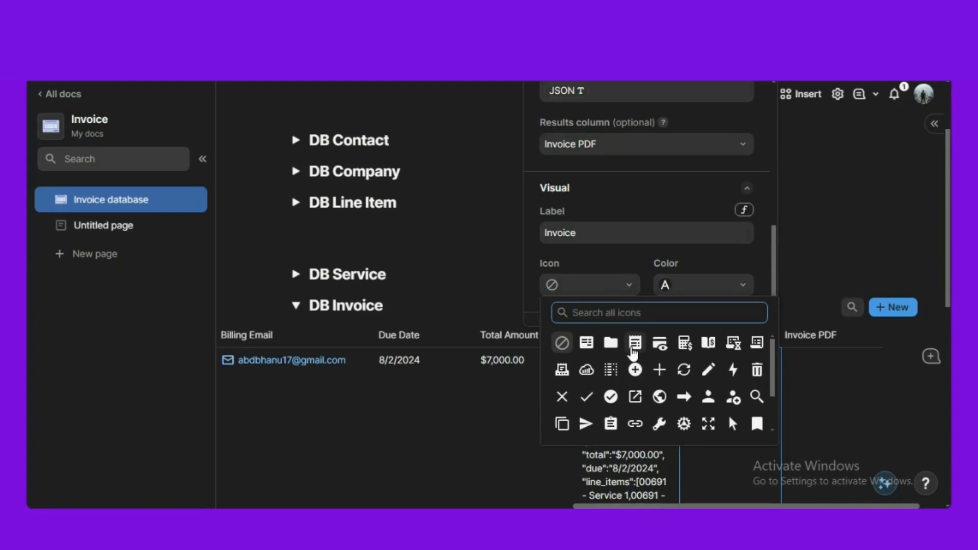
{"action": "left_click", "coordinate": [634, 344]}
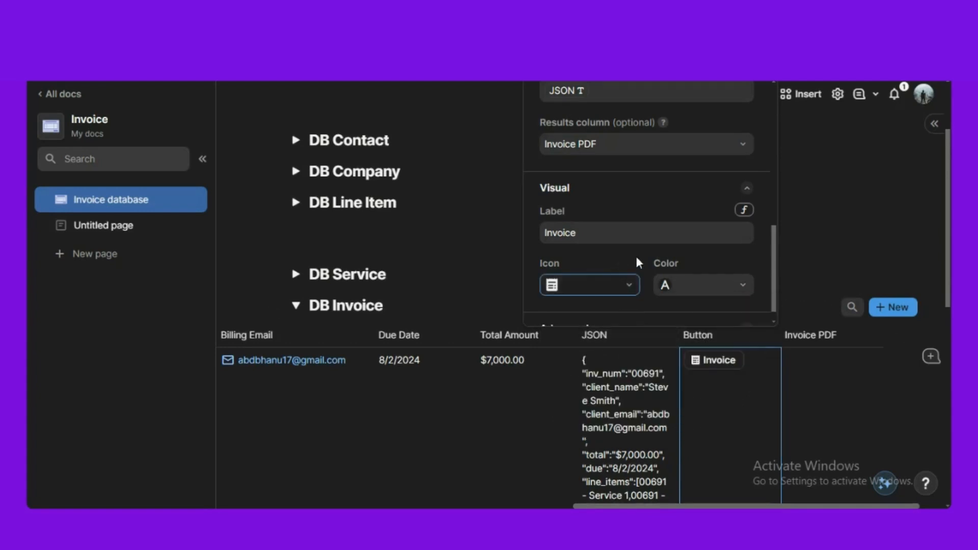
{"action": "left_click", "coordinate": [697, 293]}
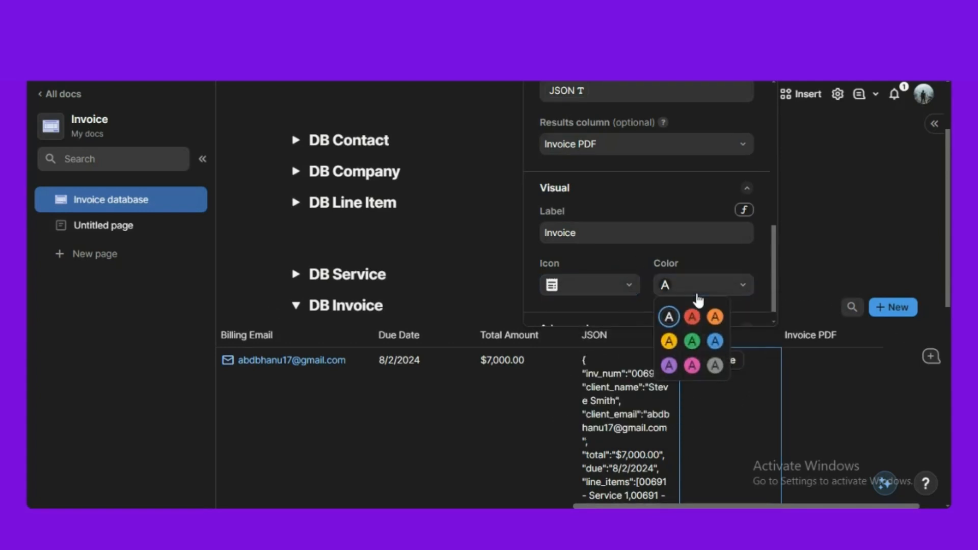
{"action": "left_click", "coordinate": [716, 365]}
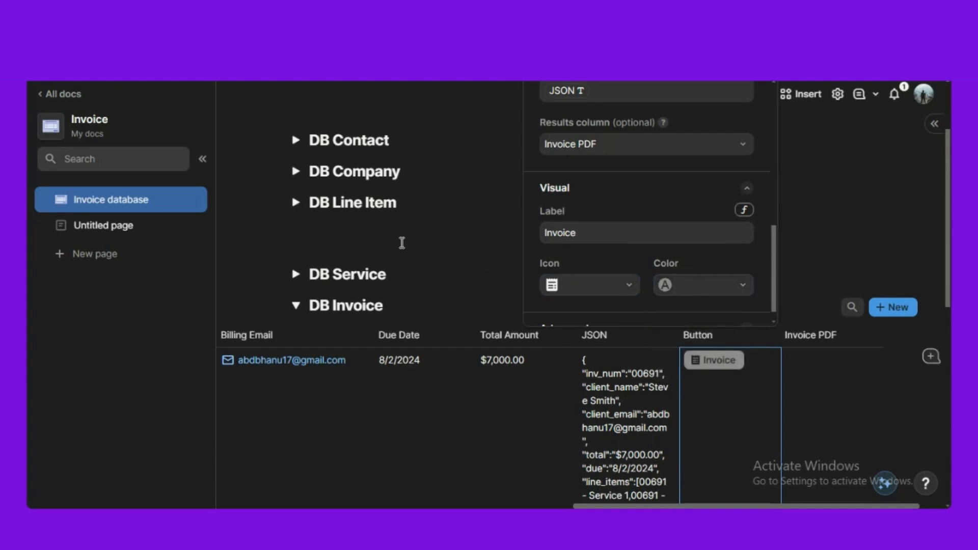
{"action": "left_click", "coordinate": [405, 243]}
- Test the Invoice button on the first DB Invoice row
{"action": "scroll", "coordinate": [802, 342], "scroll_direction": "down", "scroll_amount": 1}
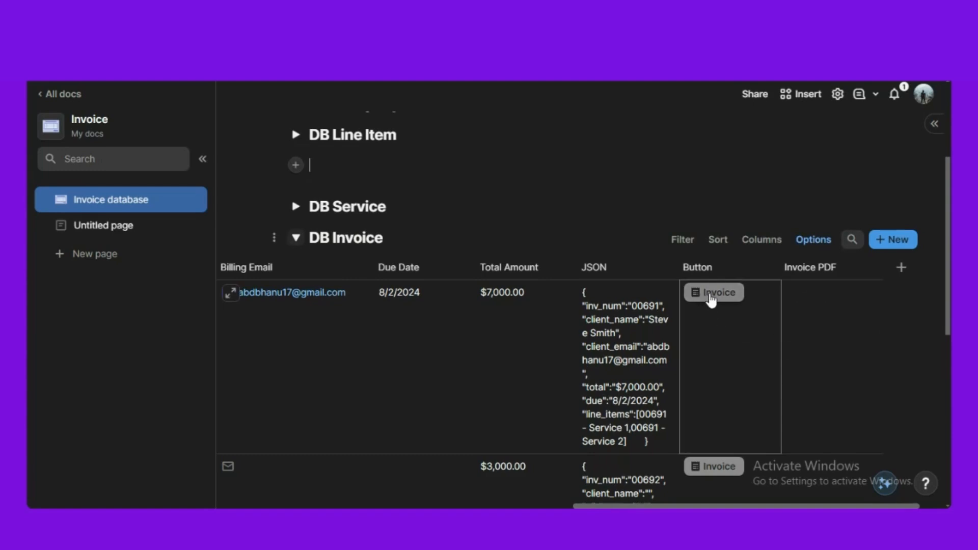
{"action": "left_click", "coordinate": [712, 299]}
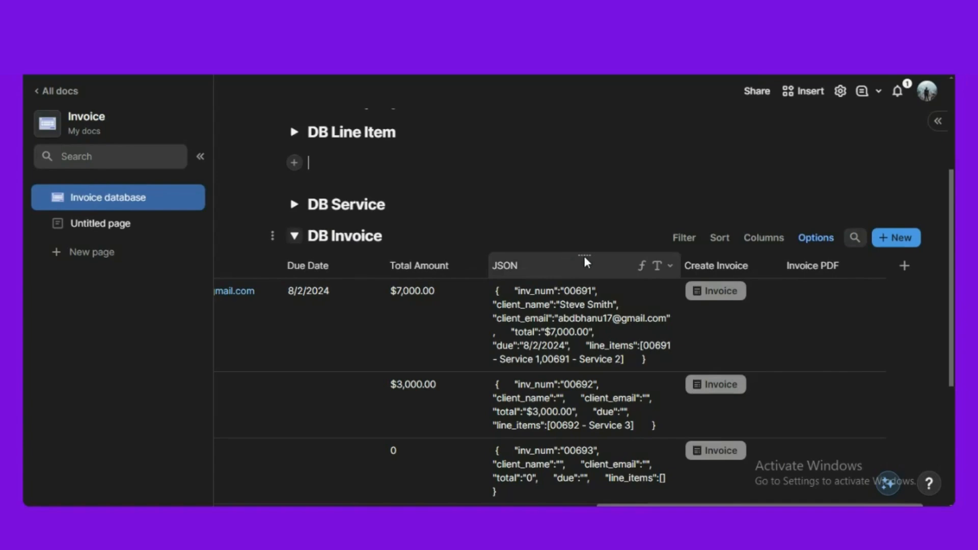
{"action": "left_click", "coordinate": [583, 254]}
- Open the JSON column formula in the full editor and auto-format it
{"action": "left_click", "coordinate": [584, 254]}
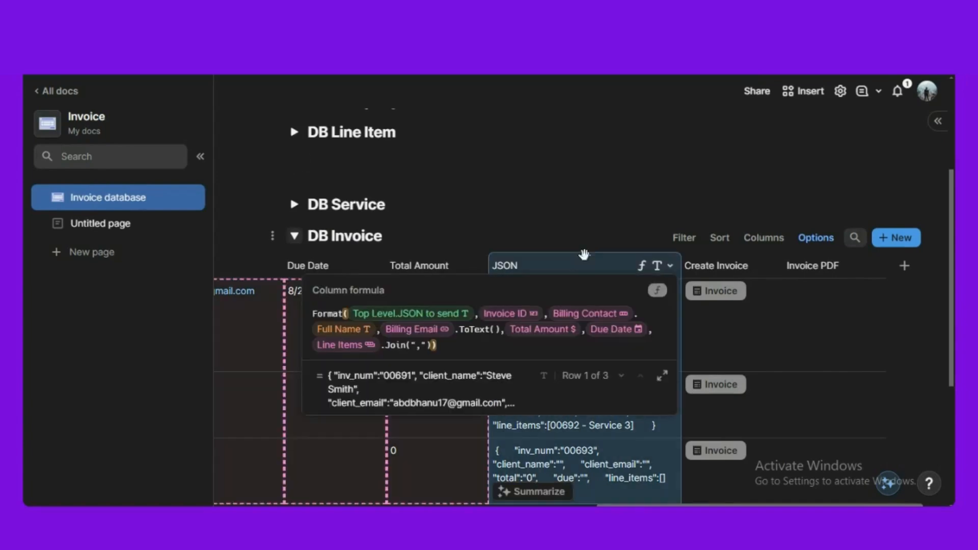
{"action": "left_click", "coordinate": [662, 376]}
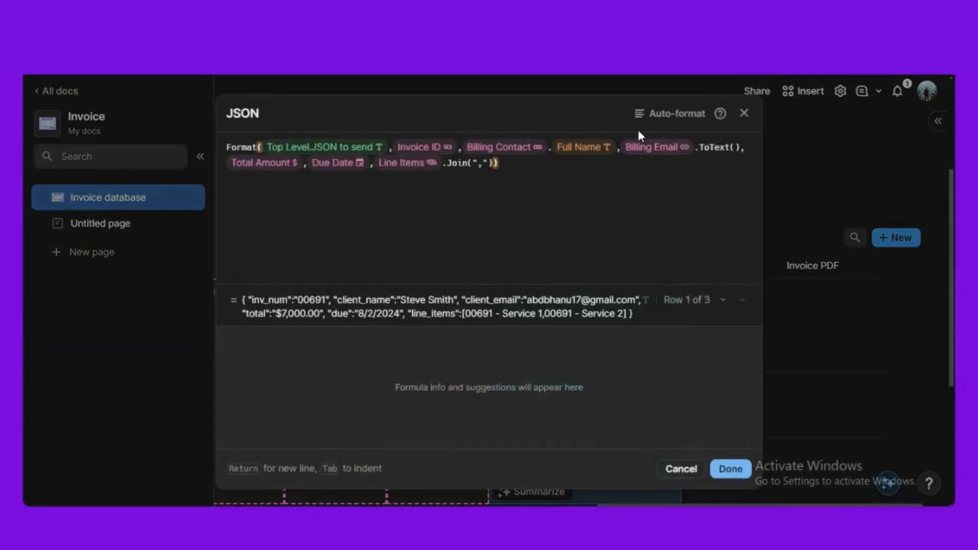
{"action": "left_click", "coordinate": [641, 115]}
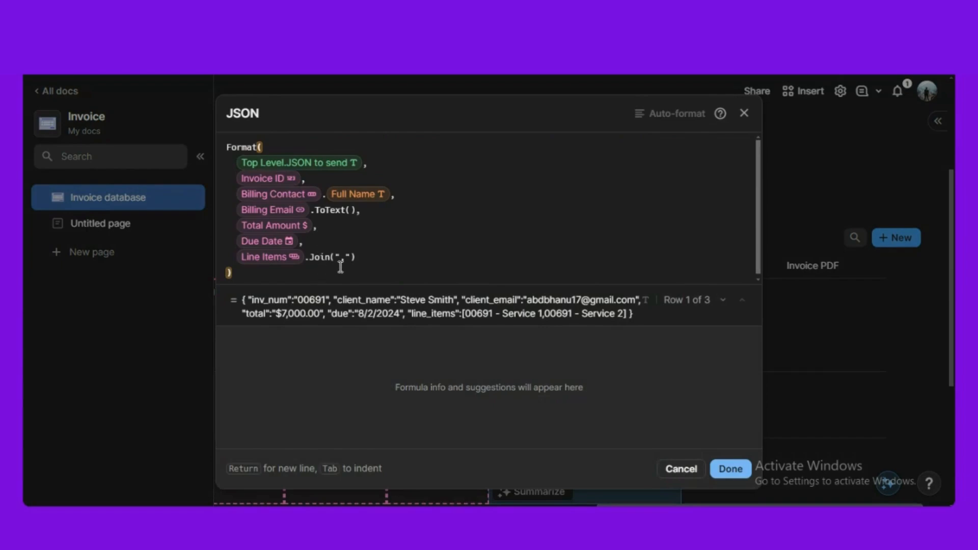
- Replace Line Items.Join(",") with Line Items.JSON().Join(",") and save the formula
{"action": "left_click", "coordinate": [360, 257]}
{"action": "key", "text": "BackSpace"}
{"action": "key", "text": "BackSpace"}
{"action": "key", "text": "BackSpace"}
{"action": "key", "text": "BackSpace"}
{"action": "key", "text": "BackSpace"}
{"action": "key", "text": "BackSpace"}
{"action": "key", "text": "BackSpace"}
{"action": "key", "text": "BackSpace"}
{"action": "key", "text": "BackSpace"}
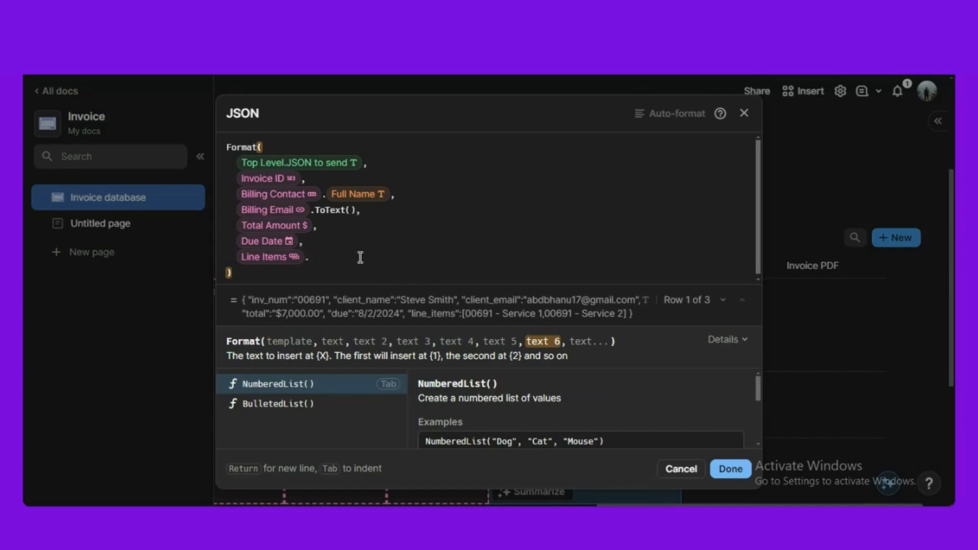
{"action": "type", "text": "JSON"}
{"action": "key", "text": "Tab"}
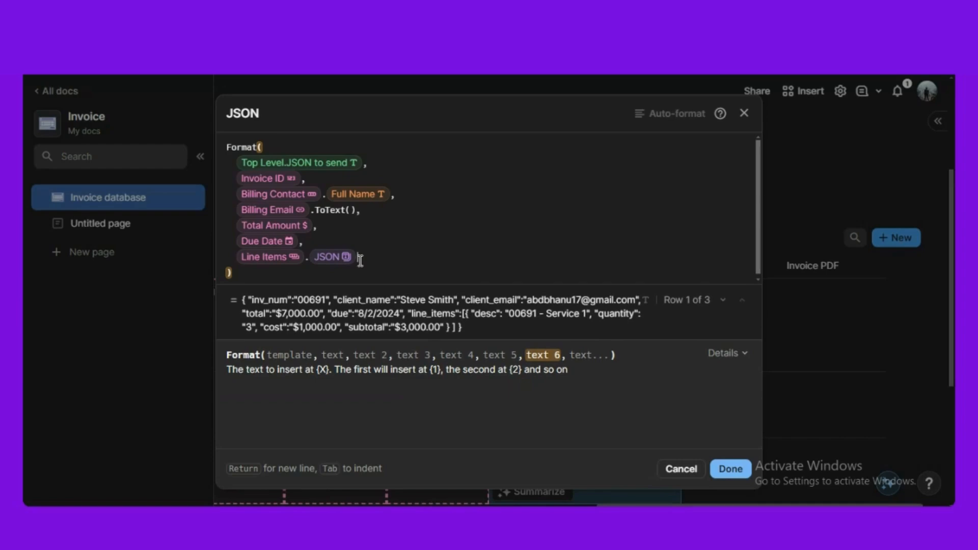
{"action": "type", "text": "."}
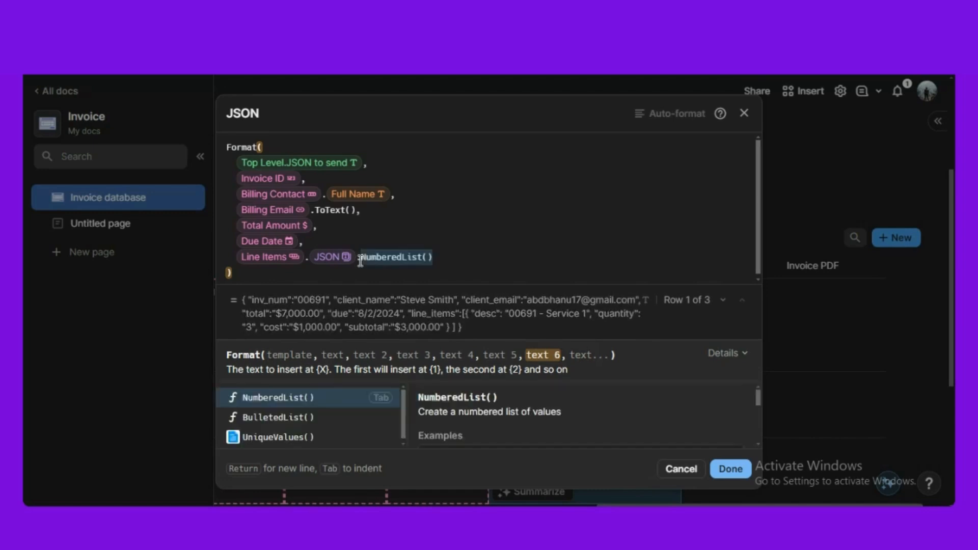
{"action": "type", "text": "j"}
{"action": "key", "text": "Tab"}
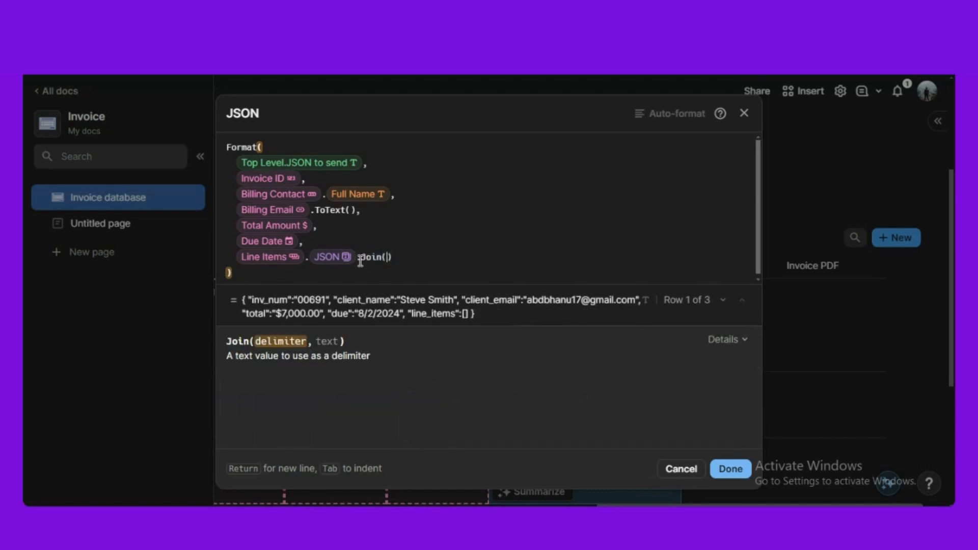
{"action": "type", "text": "\"\""}
{"action": "type", "text": ","}
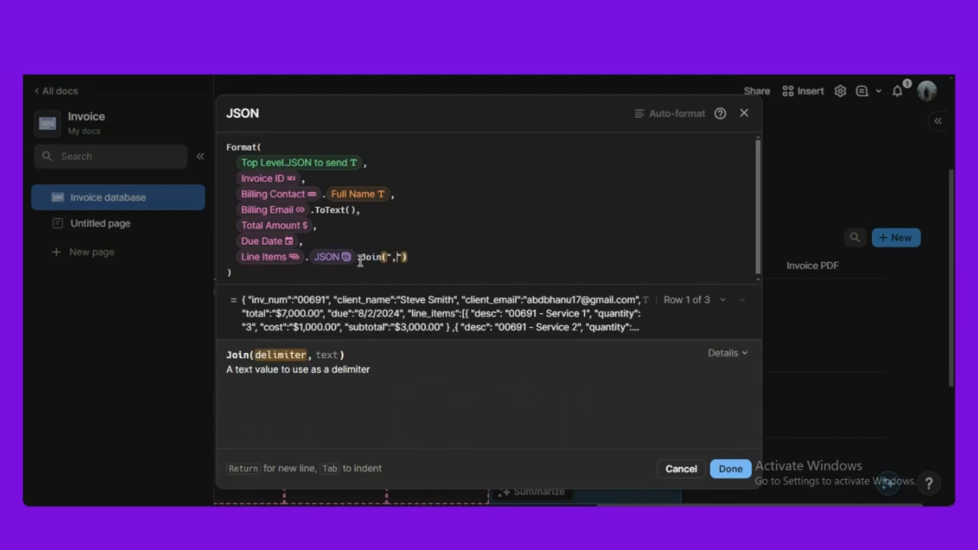
{"action": "left_click", "coordinate": [249, 273]}
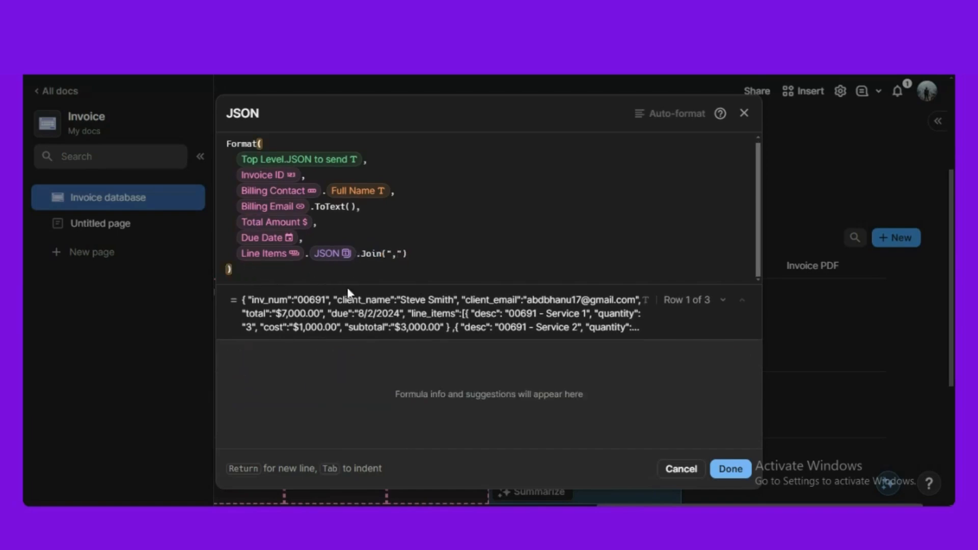
{"action": "left_click", "coordinate": [730, 469]}
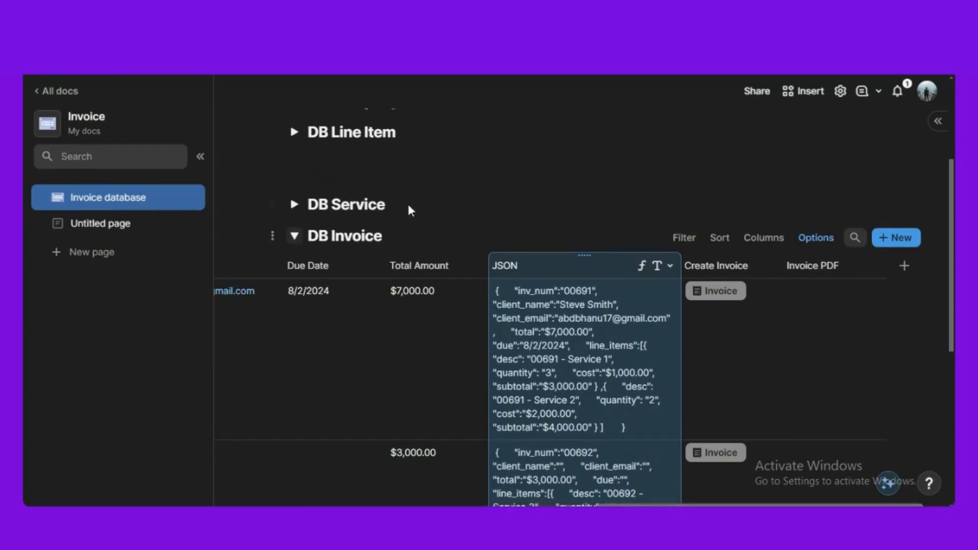
{"action": "left_click", "coordinate": [365, 165]}
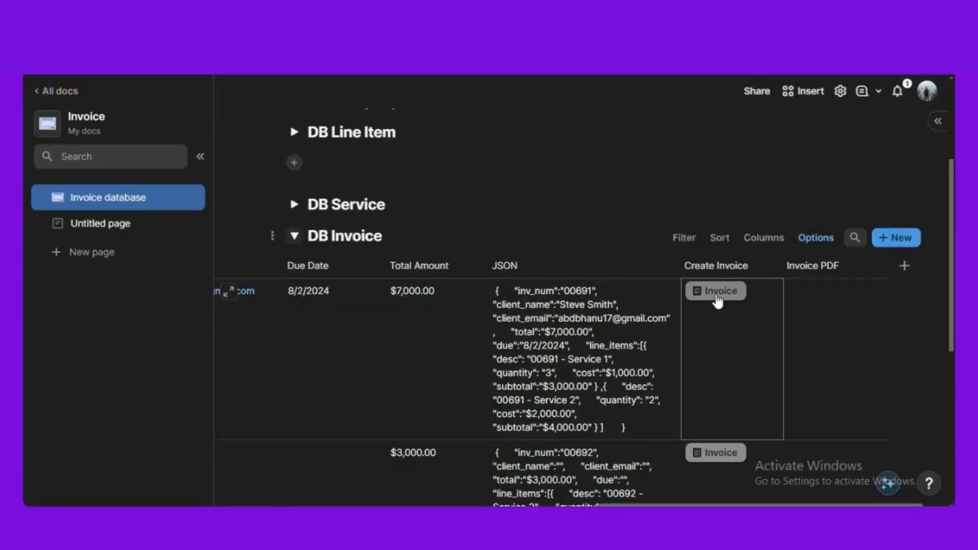
- Run the Invoice button on the first DB Invoice row to generate its PDF
{"action": "left_click", "coordinate": [719, 295]}
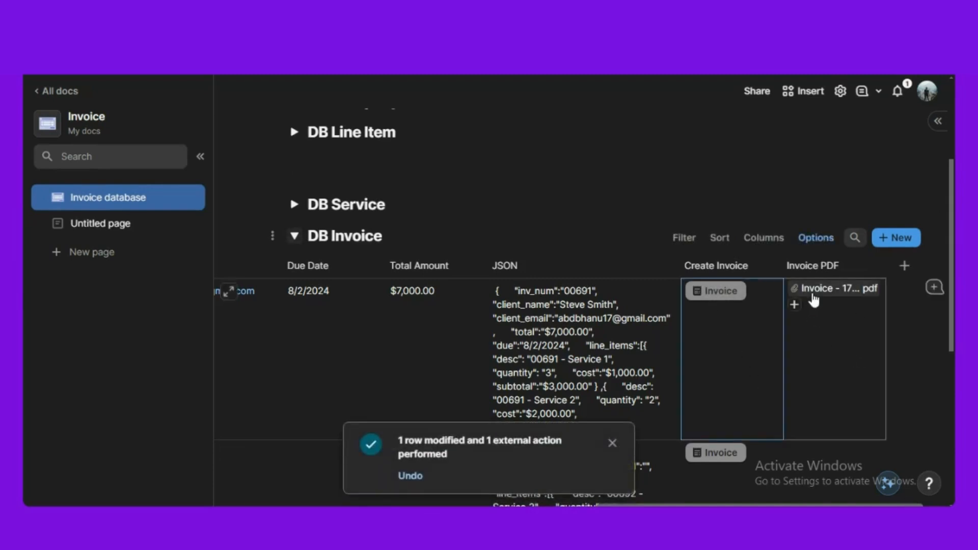
{"action": "scroll", "coordinate": [831, 302], "scroll_direction": "down", "scroll_amount": 3}
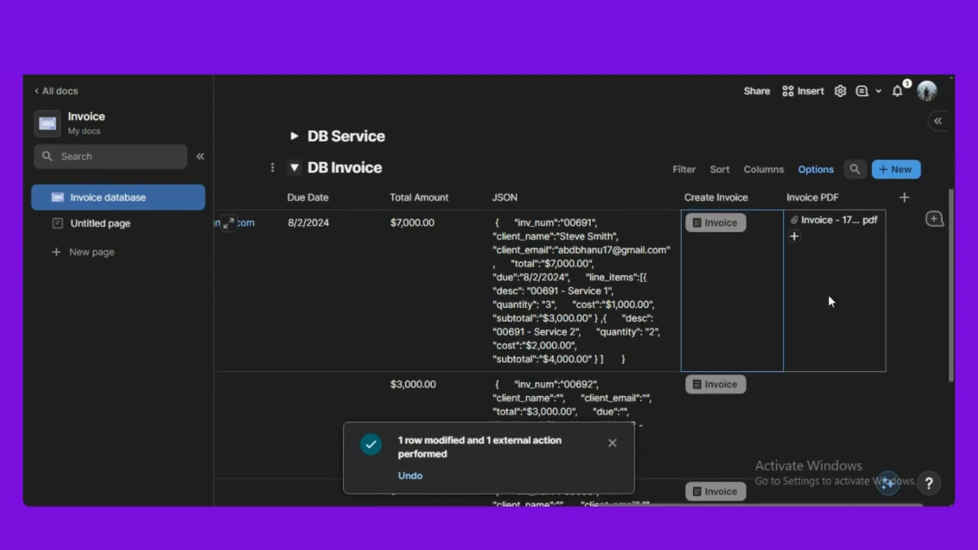
{"action": "scroll", "coordinate": [815, 193], "scroll_direction": "up", "scroll_amount": 2}
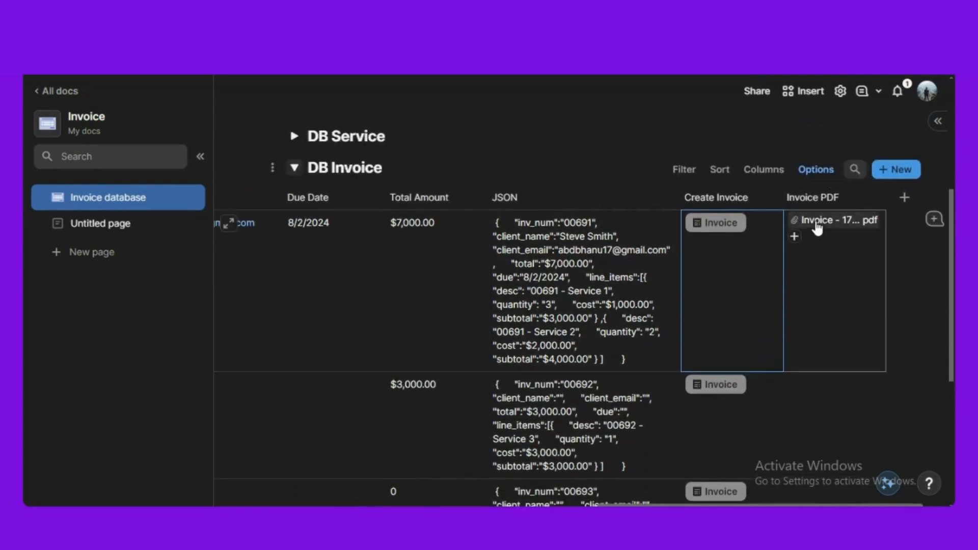
- Preview the generated invoice PDF, check its details and totals, close it, and collapse DB Invoice
{"action": "left_click", "coordinate": [814, 223]}
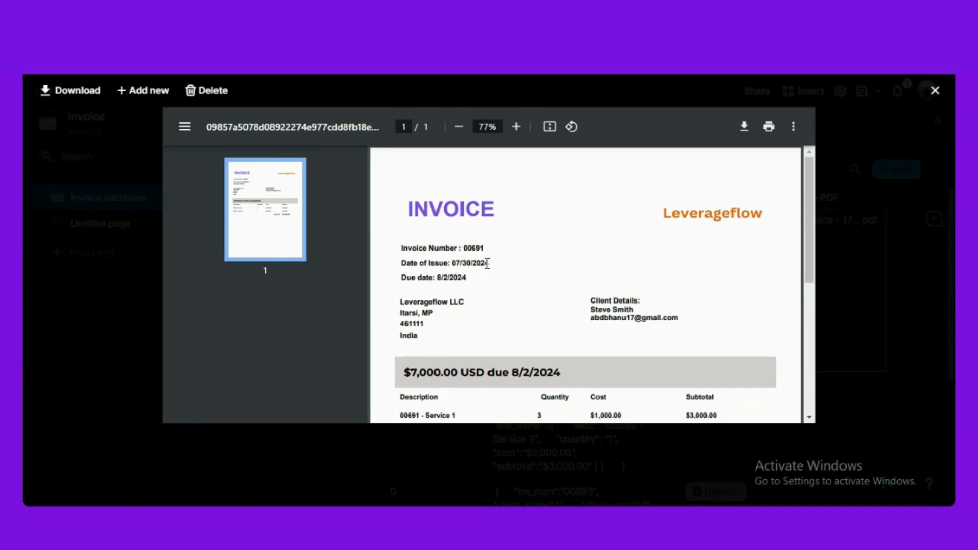
{"action": "scroll", "coordinate": [485, 266], "scroll_direction": "down", "scroll_amount": 2}
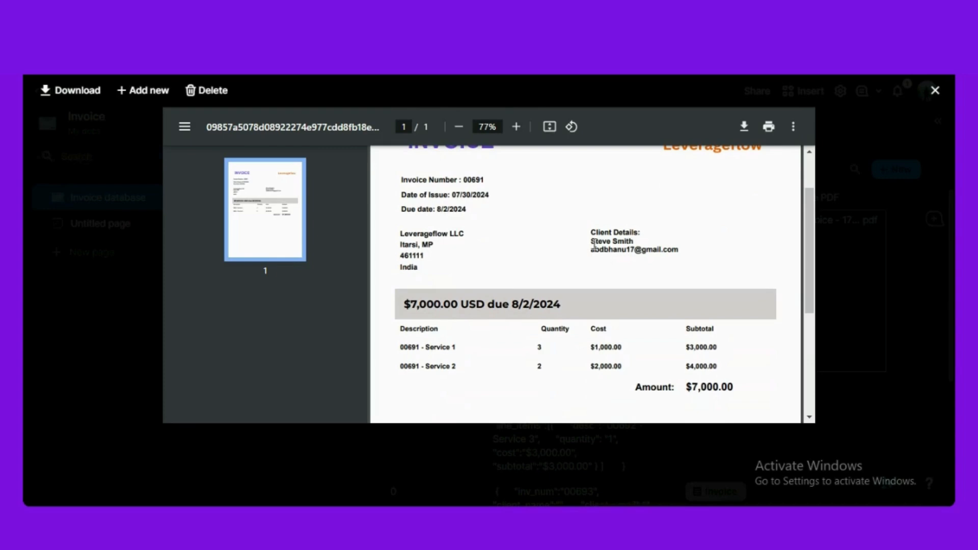
{"action": "scroll", "coordinate": [509, 274], "scroll_direction": "down", "scroll_amount": 2}
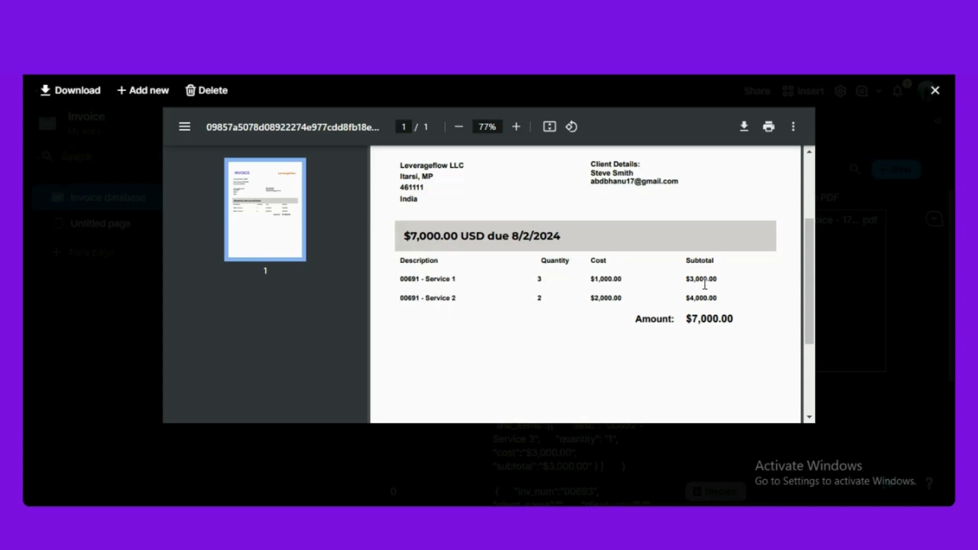
{"action": "scroll", "coordinate": [664, 326], "scroll_direction": "up", "scroll_amount": 3}
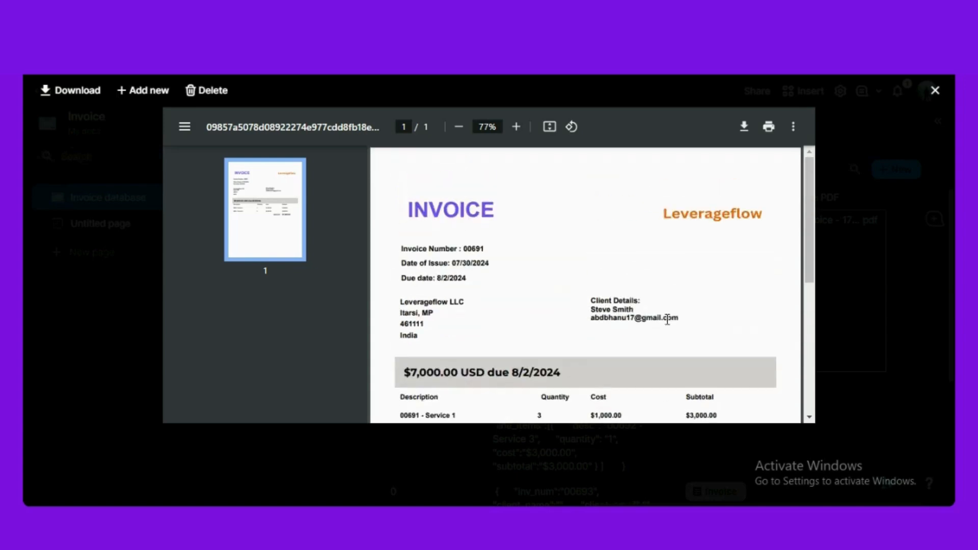
{"action": "scroll", "coordinate": [665, 325], "scroll_direction": "down", "scroll_amount": 1}
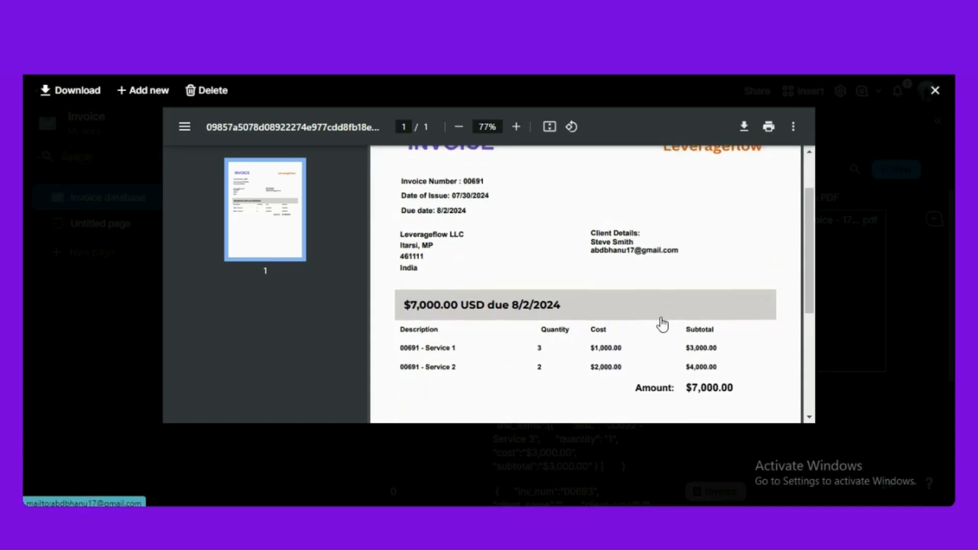
{"action": "scroll", "coordinate": [663, 323], "scroll_direction": "down", "scroll_amount": 1}
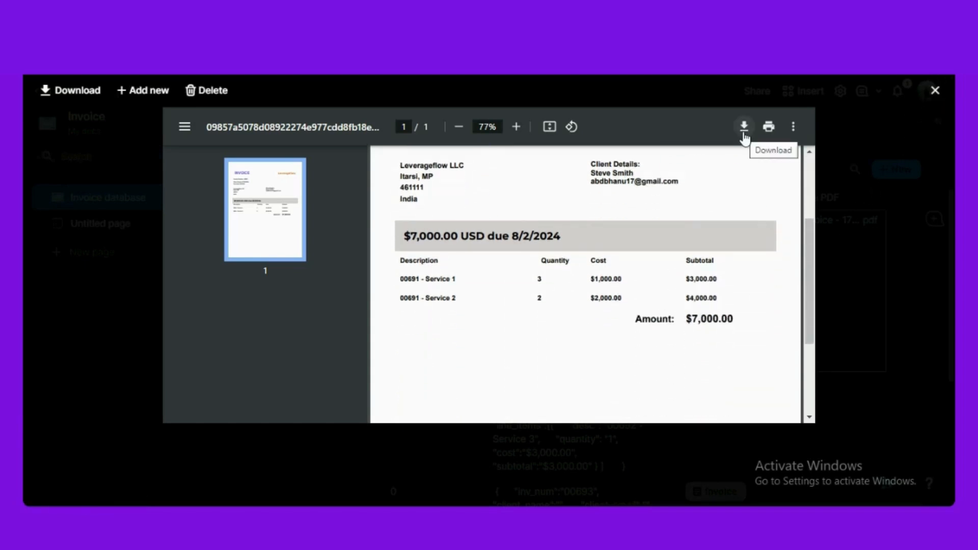
{"action": "left_click", "coordinate": [935, 92]}
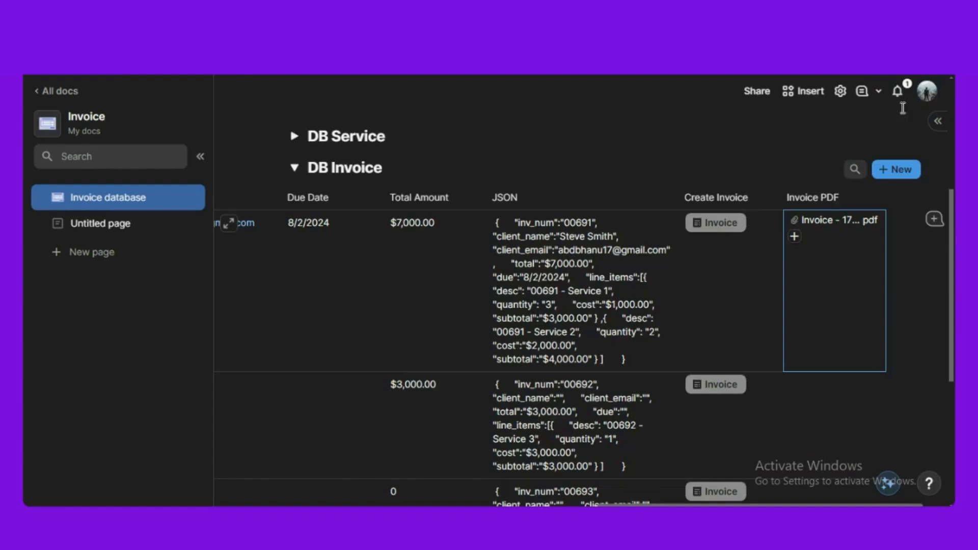
{"action": "left_click", "coordinate": [295, 171]}
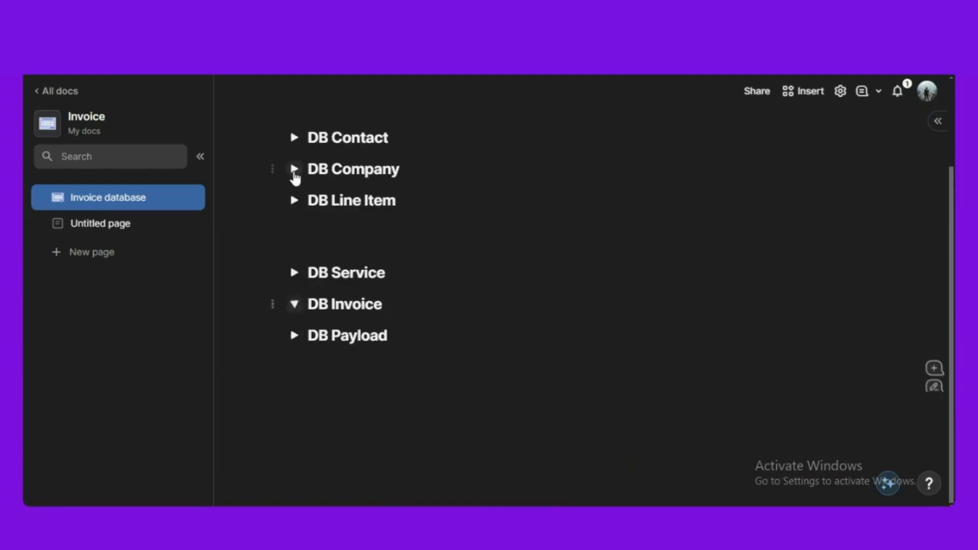